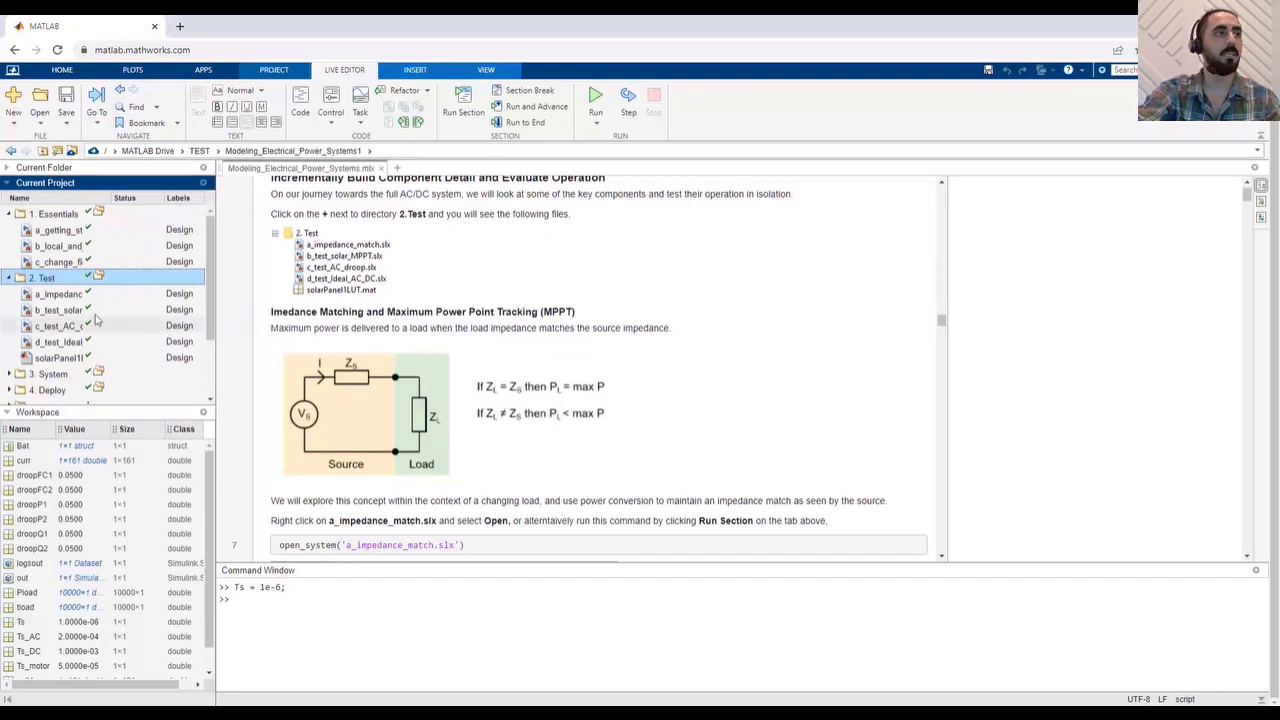
Open the a_impedance_match model from the 2. Test folder and enlarge its window to show both systems
{"action": "right_click", "coordinate": [58, 294]}
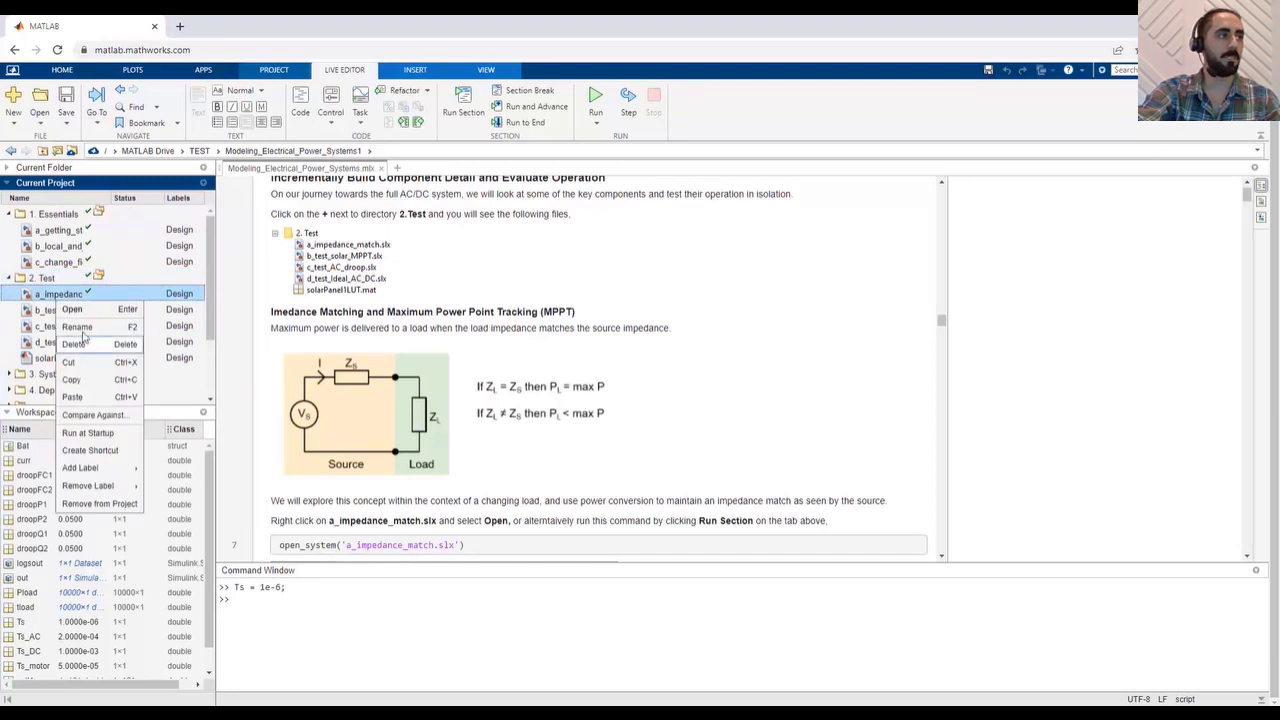
{"action": "left_click", "coordinate": [74, 310]}
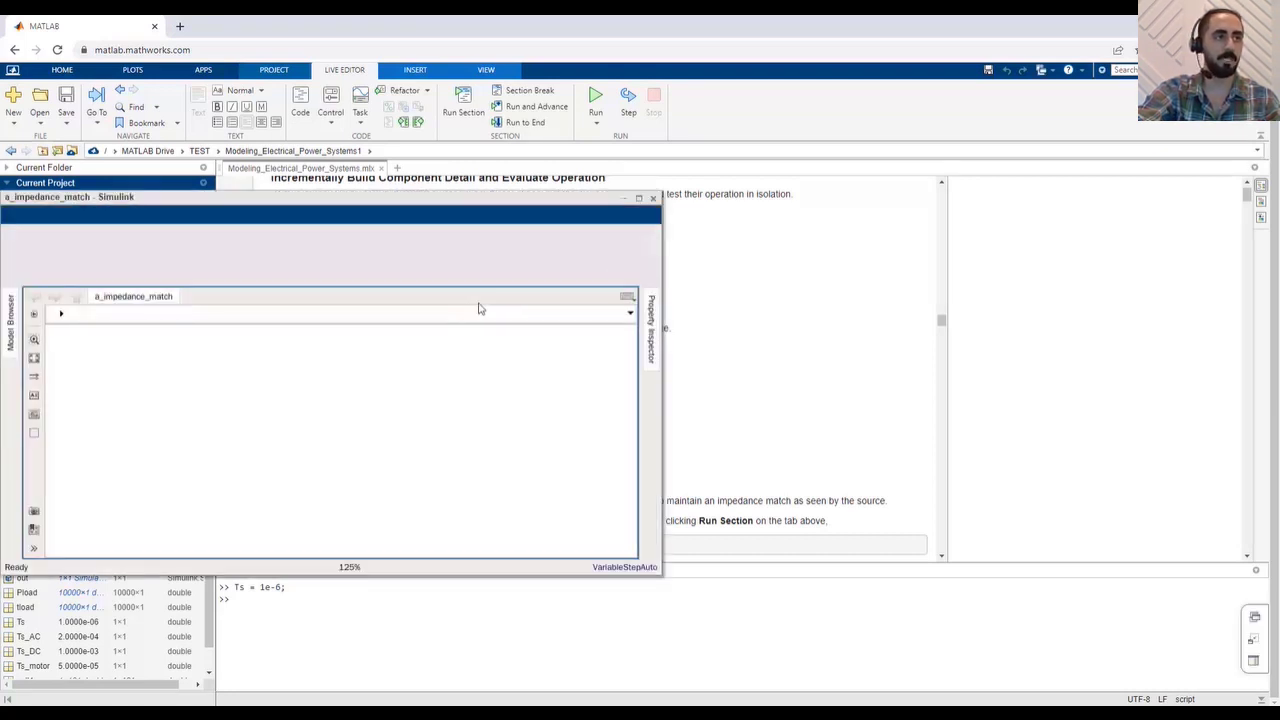
{"action": "left_click_drag", "start_coordinate": [437, 200], "coordinate": [733, 131]}
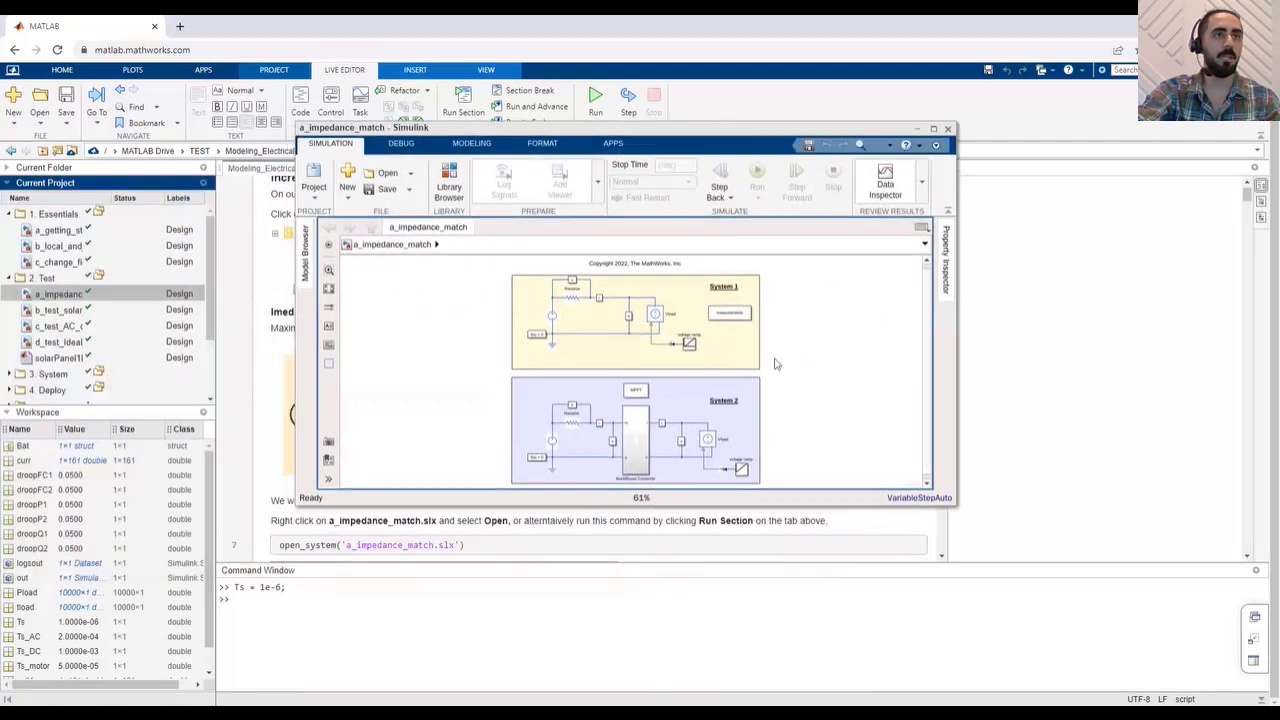
{"action": "left_click_drag", "start_coordinate": [955, 505], "coordinate": [1003, 665]}
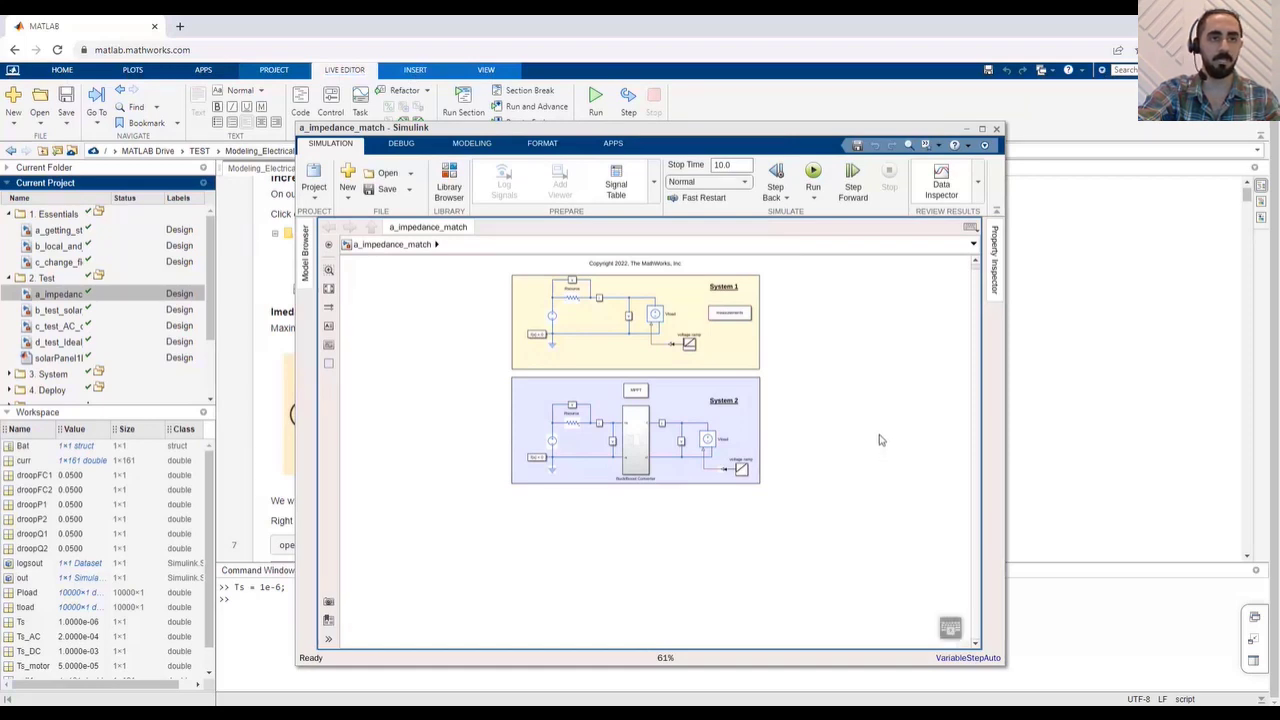
{"action": "key", "text": "space"}
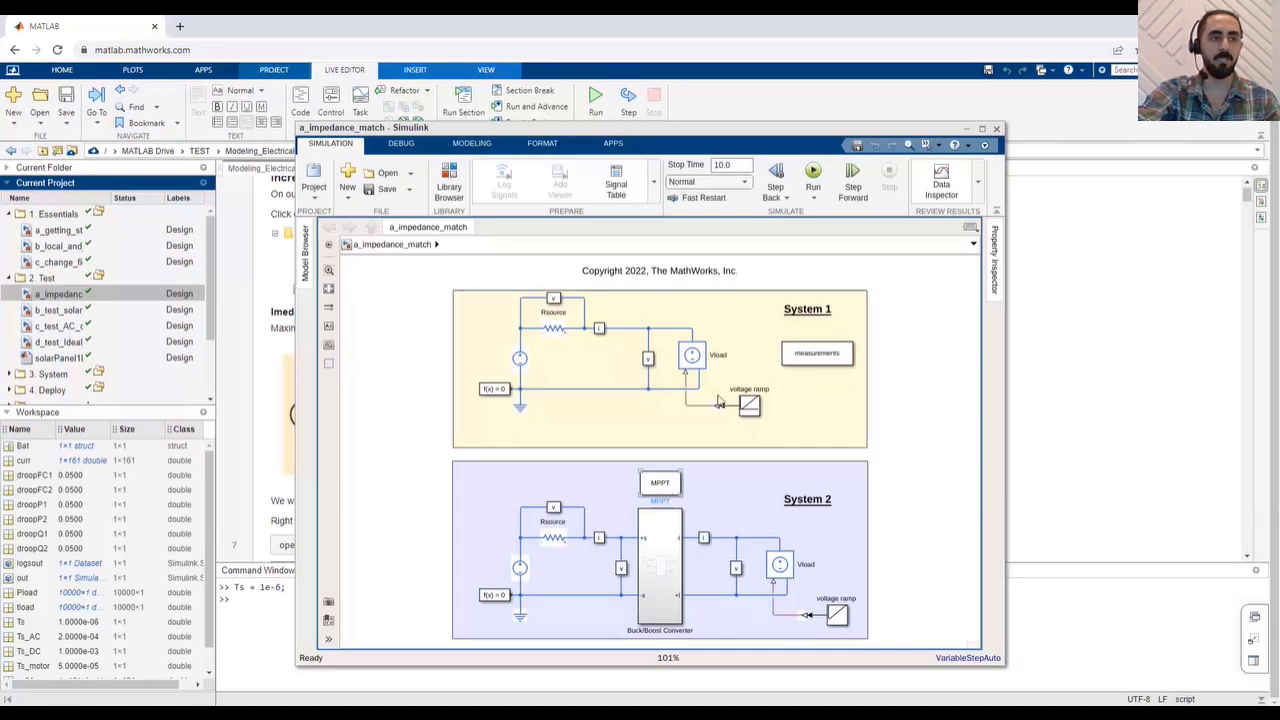
Simulate the impedance match model and open its logged signals in the Simulation Data Inspector
{"action": "left_click", "coordinate": [813, 176]}
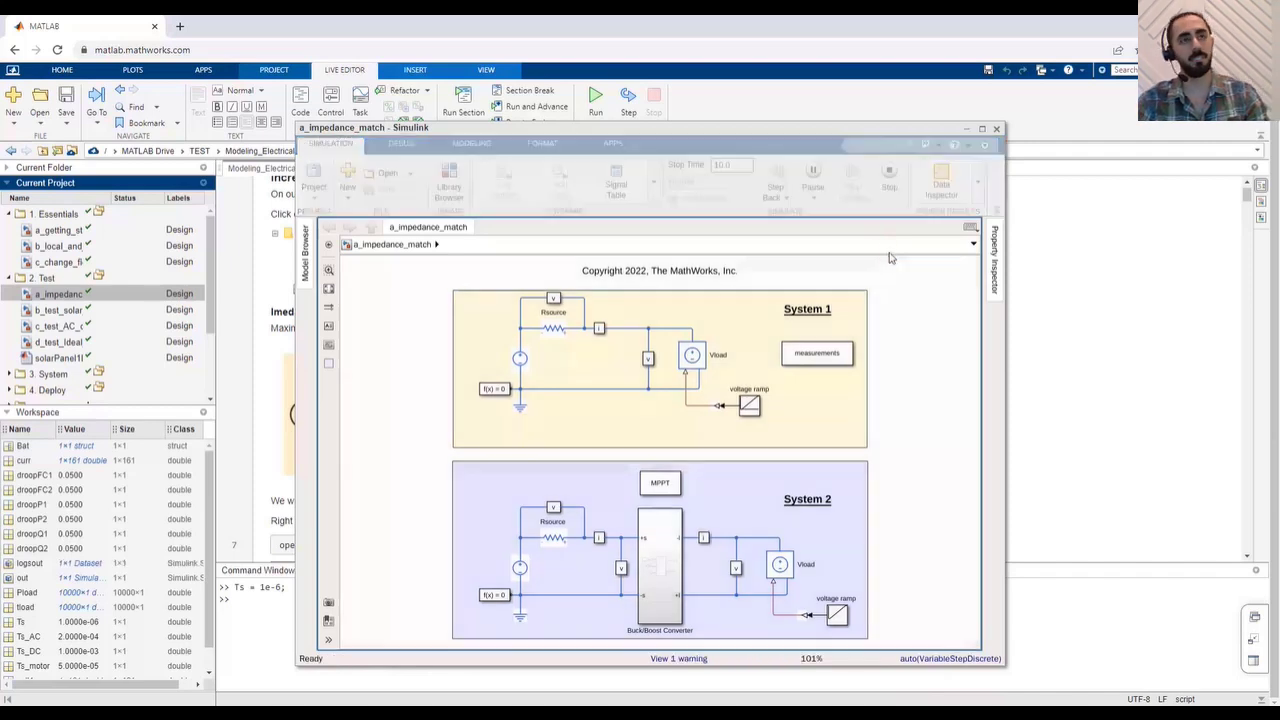
{"action": "left_click", "coordinate": [945, 182]}
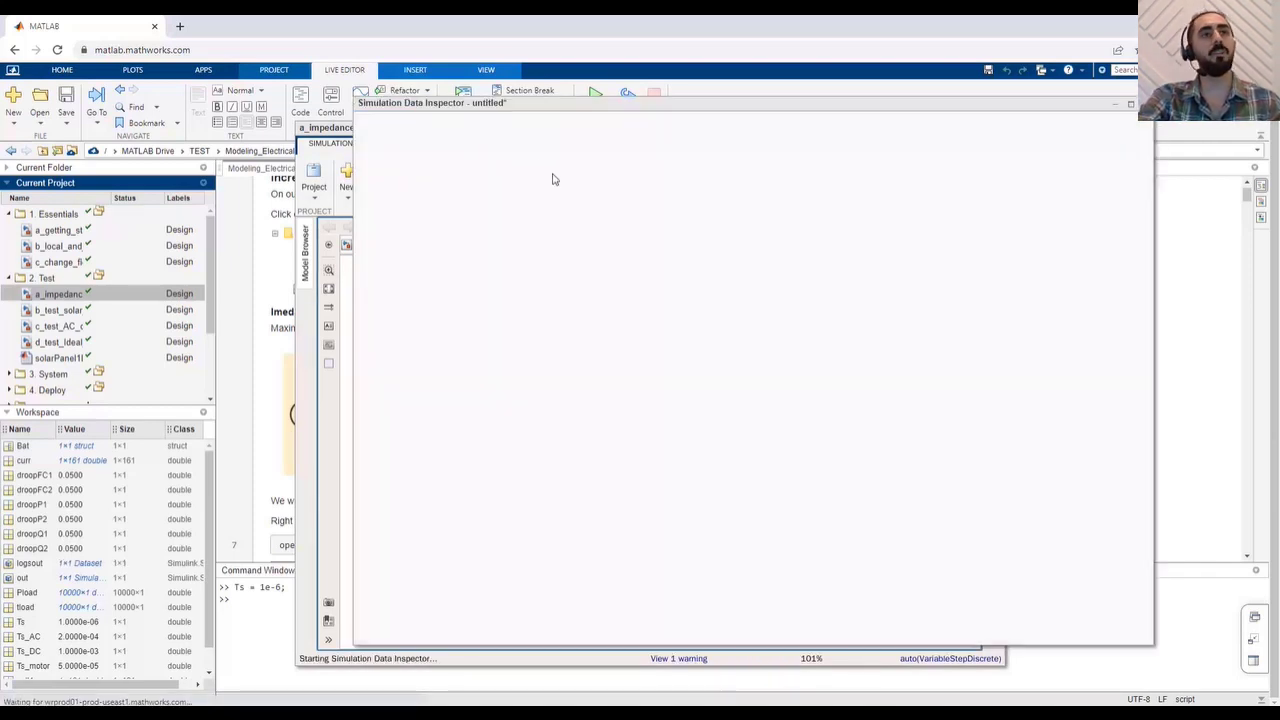
{"action": "left_click_drag", "start_coordinate": [335, 127], "coordinate": [544, 152]}
{"action": "left_click_drag", "start_coordinate": [538, 105], "coordinate": [601, 91]}
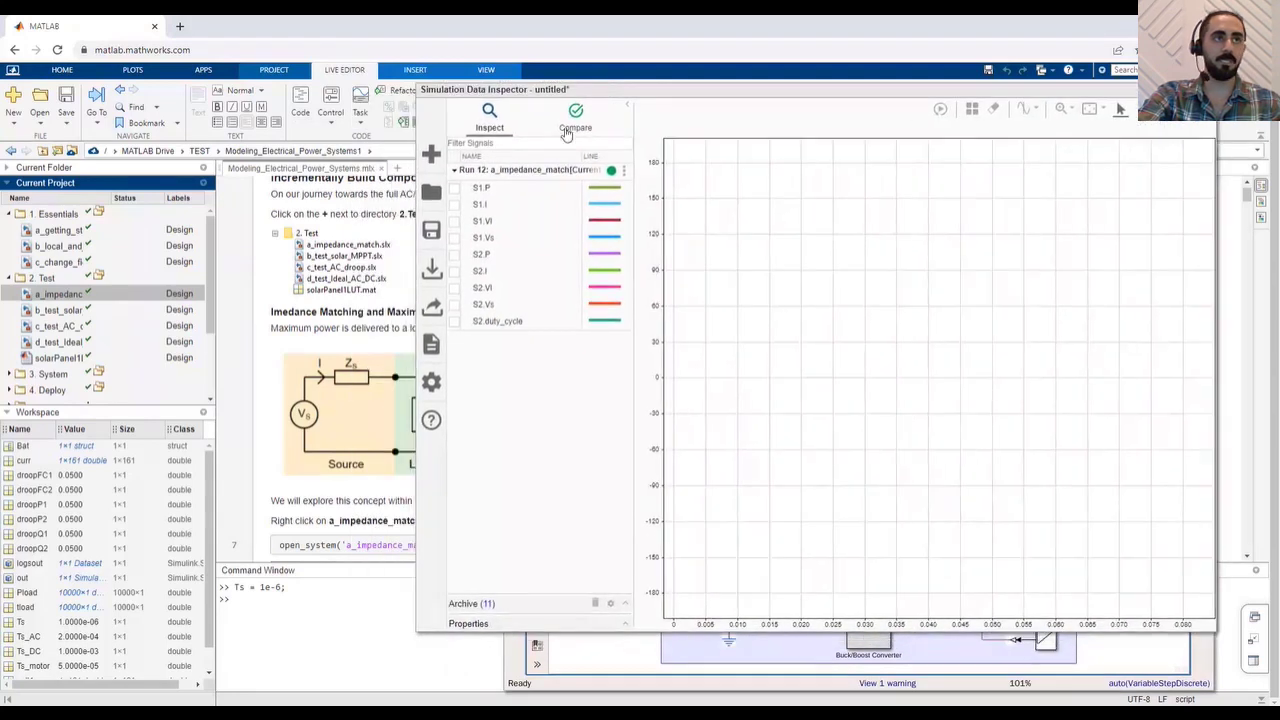
Plot System 1's load voltage S1.Vl, source voltage S1.Vs and power S1.P together
{"action": "left_click", "coordinate": [457, 223]}
{"action": "left_click", "coordinate": [454, 222]}
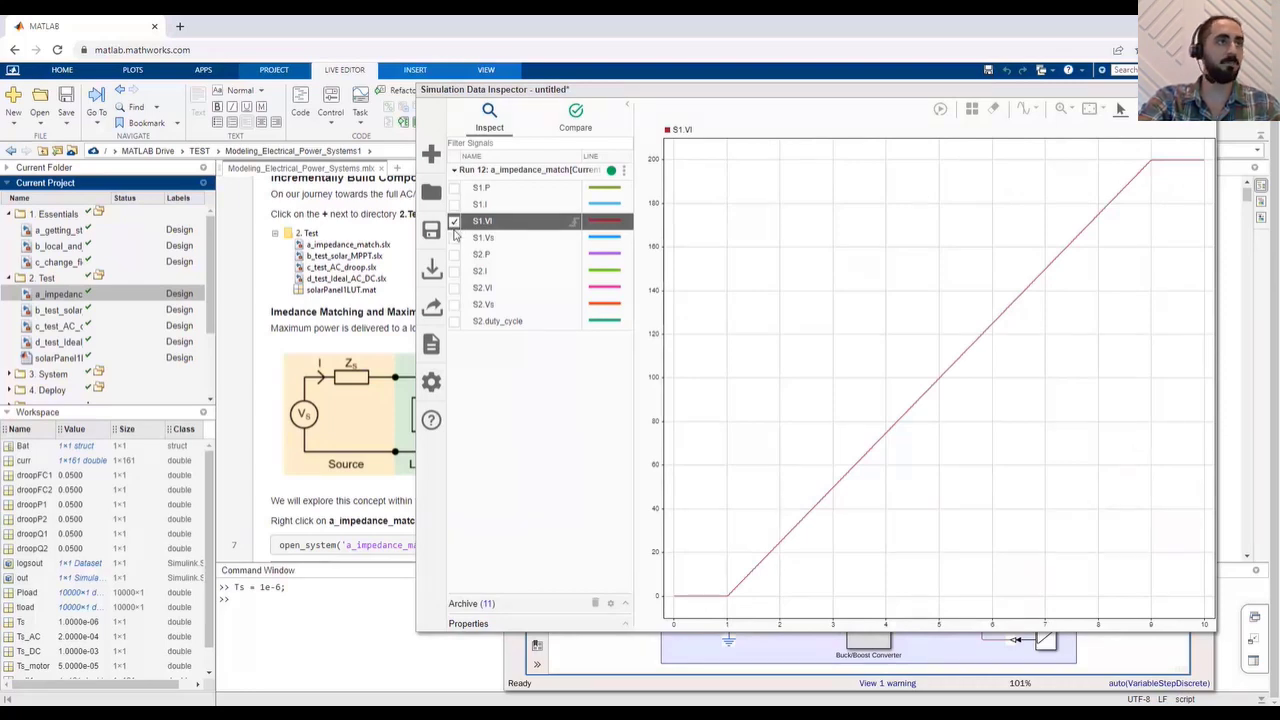
{"action": "left_click", "coordinate": [454, 238]}
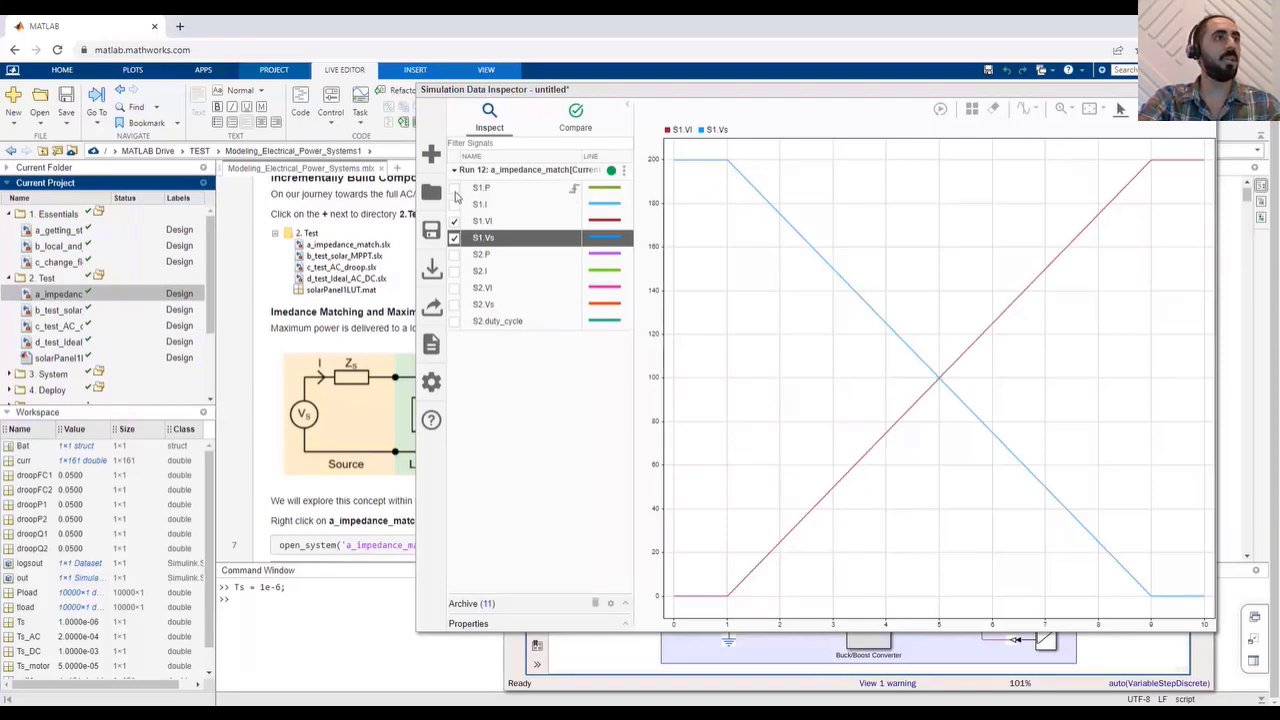
{"action": "left_click", "coordinate": [455, 190]}
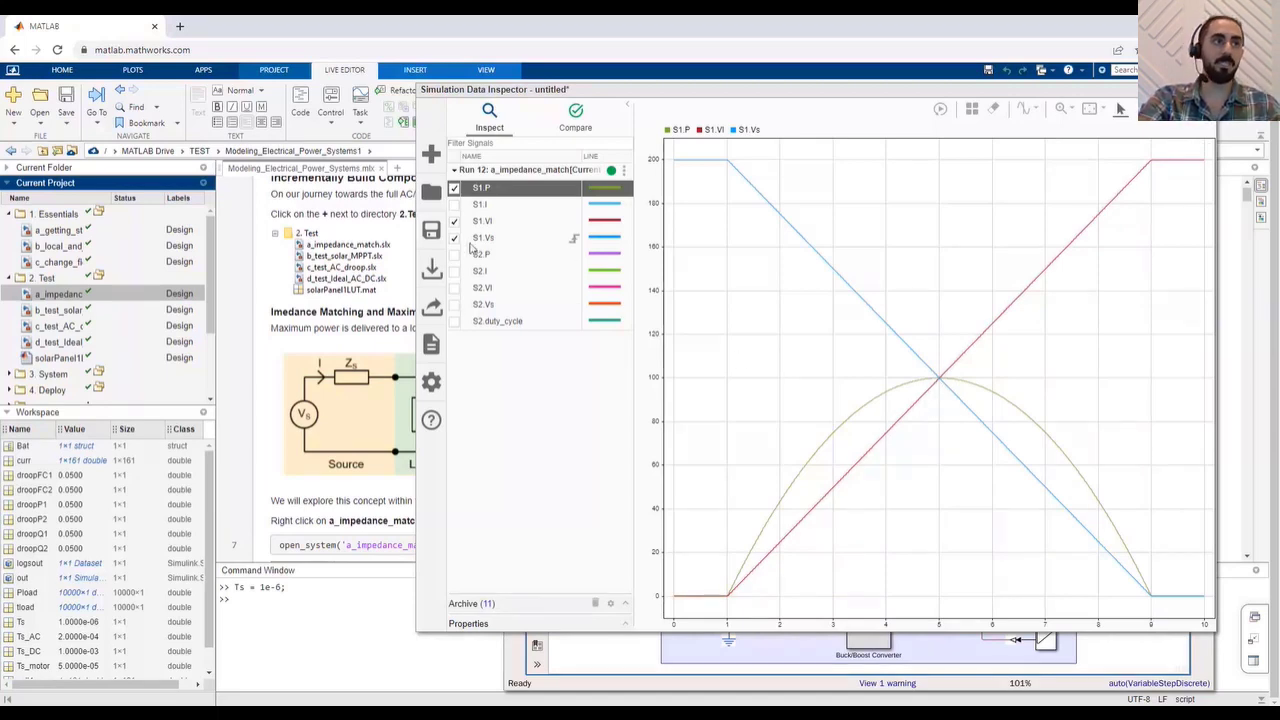
Replace the plotted System 1 signals with S2.Vl, S2.Vs and S2.P from System 2
{"action": "left_click", "coordinate": [454, 188]}
{"action": "left_click", "coordinate": [458, 221]}
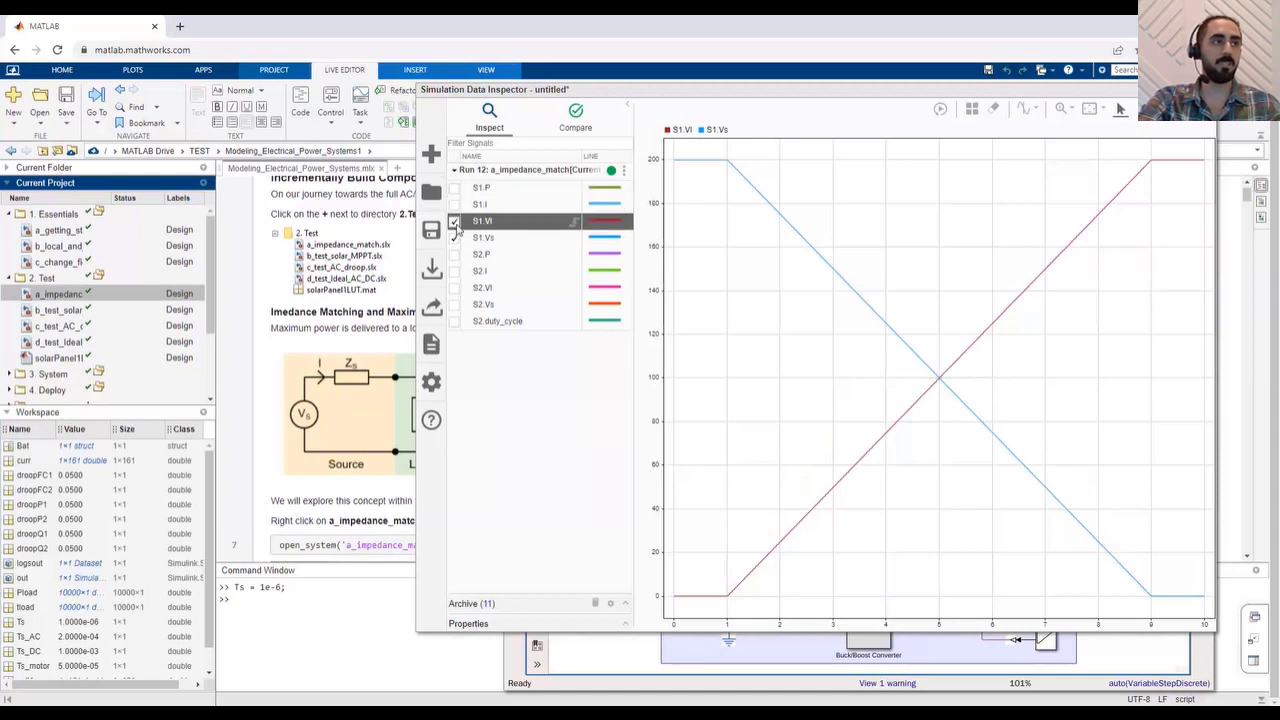
{"action": "left_click", "coordinate": [455, 238]}
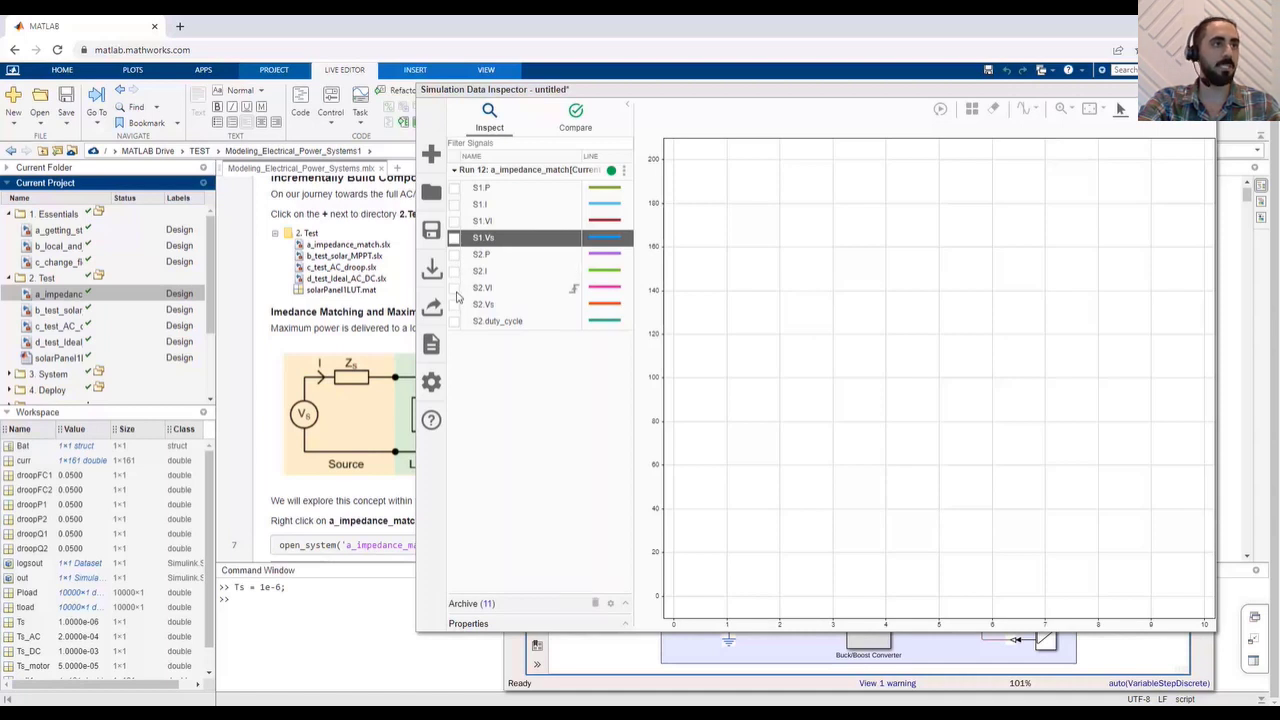
{"action": "left_click", "coordinate": [455, 288]}
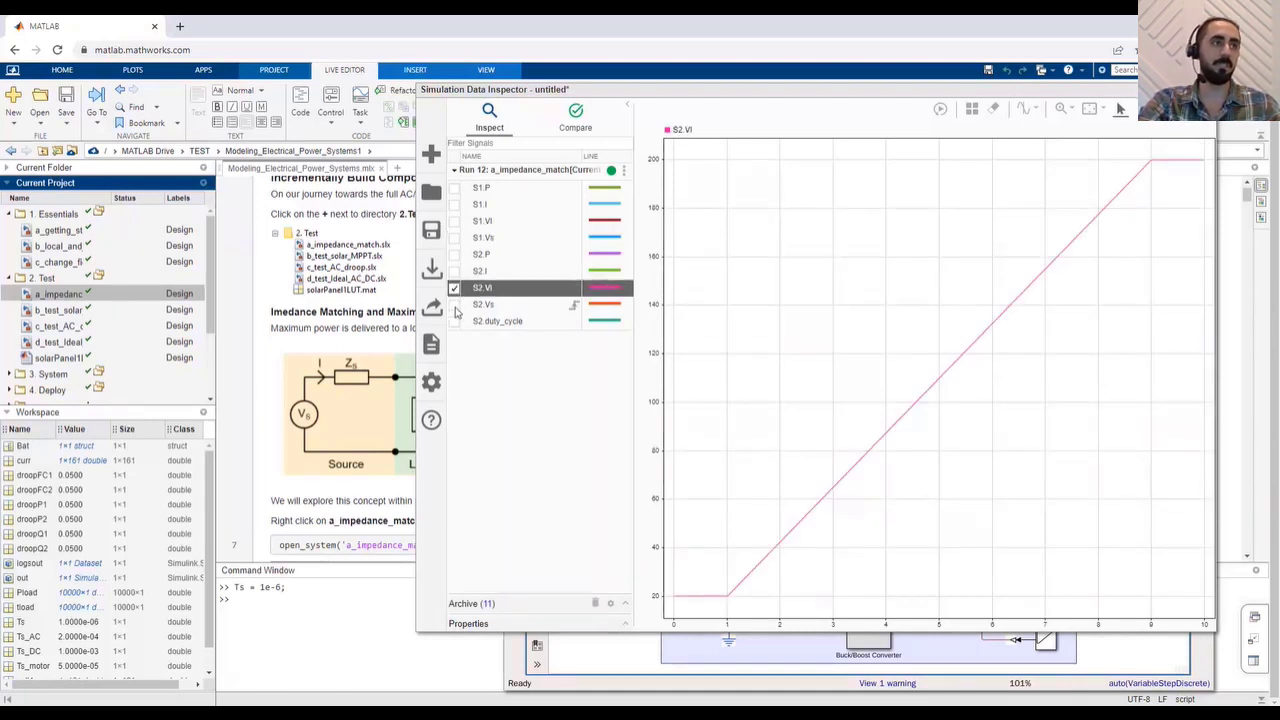
{"action": "left_click", "coordinate": [455, 304]}
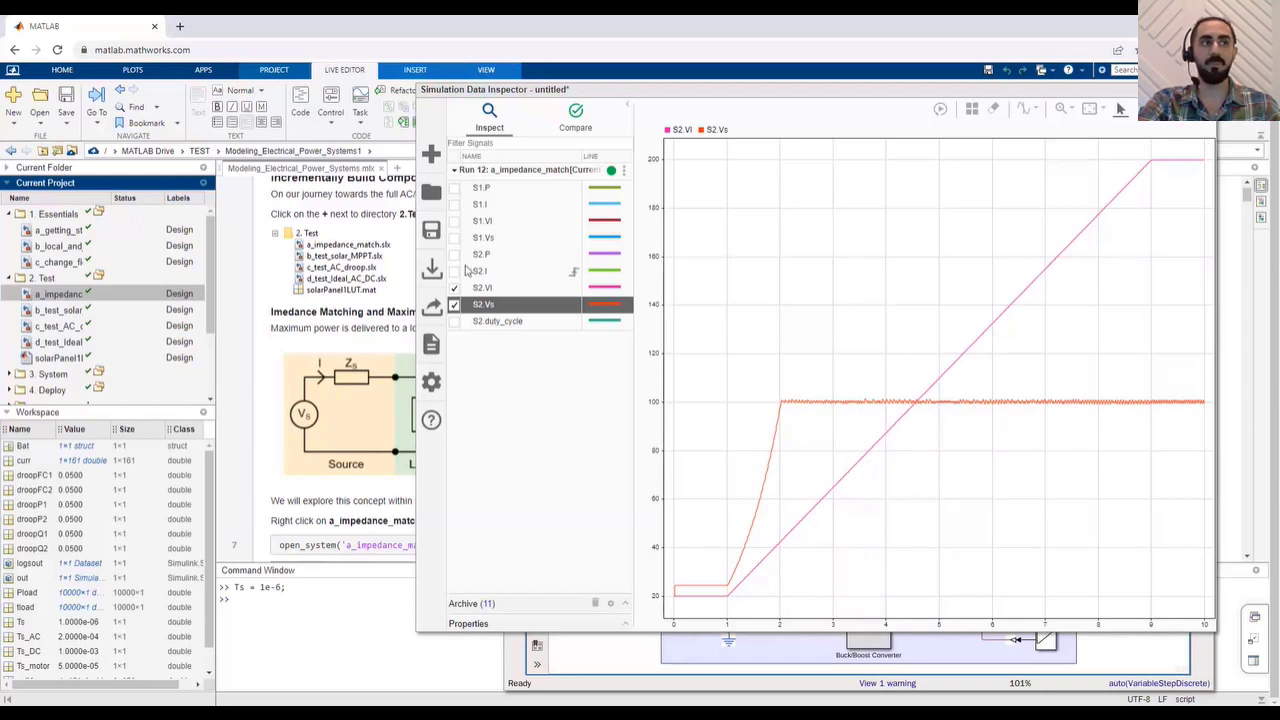
{"action": "left_click", "coordinate": [454, 255]}
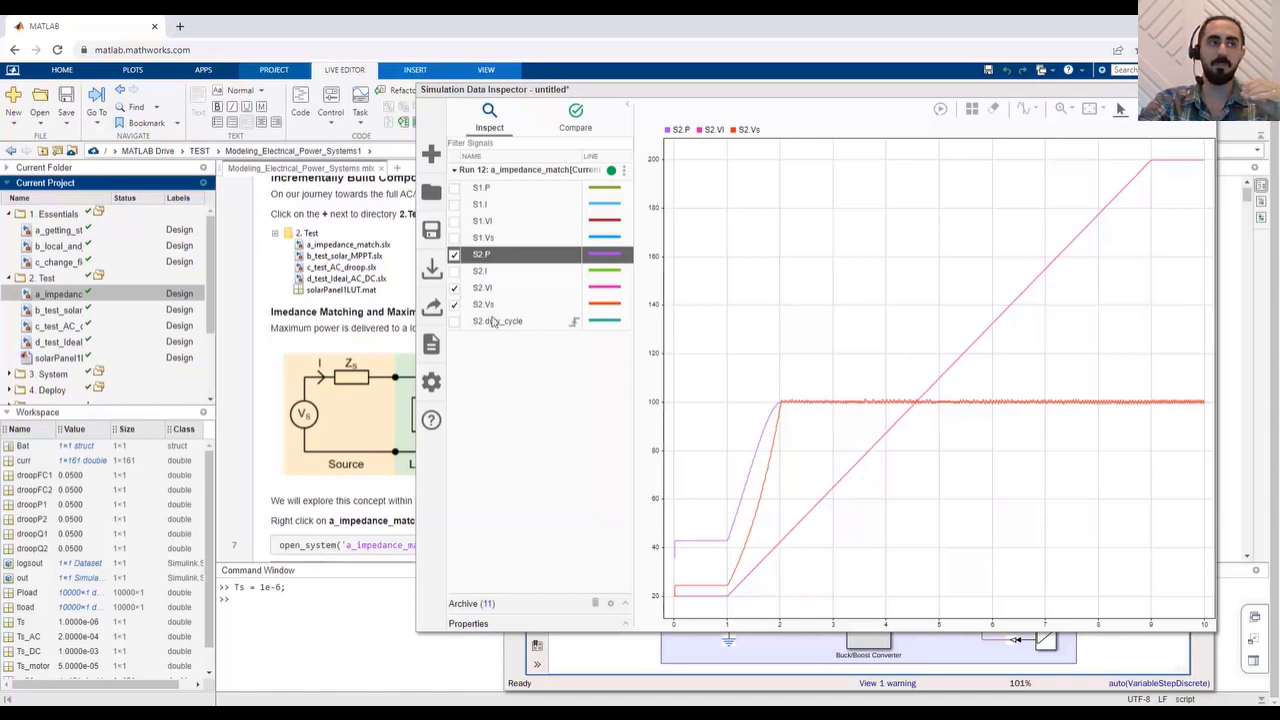
Remove the plotted System 2 power and voltage signals and plot only S2.duty_cycle
{"action": "left_click", "coordinate": [454, 255]}
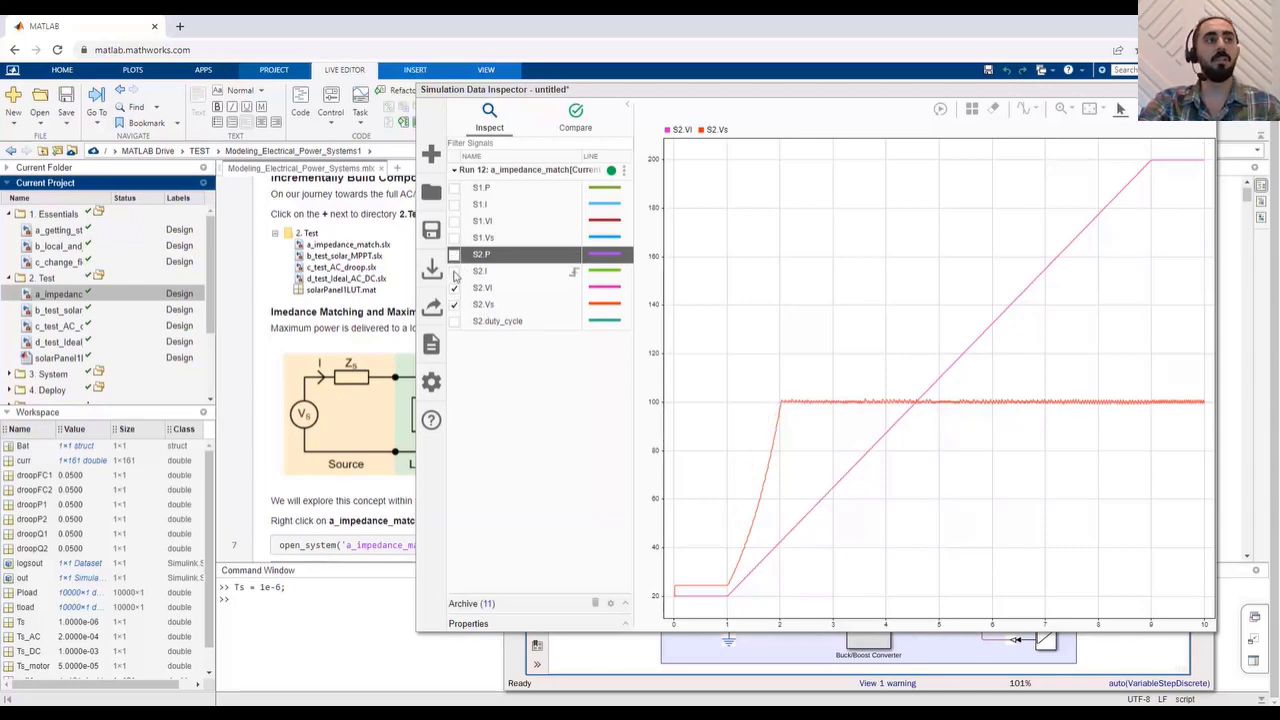
{"action": "left_click", "coordinate": [454, 287]}
{"action": "left_click", "coordinate": [454, 304]}
{"action": "left_click", "coordinate": [454, 321]}
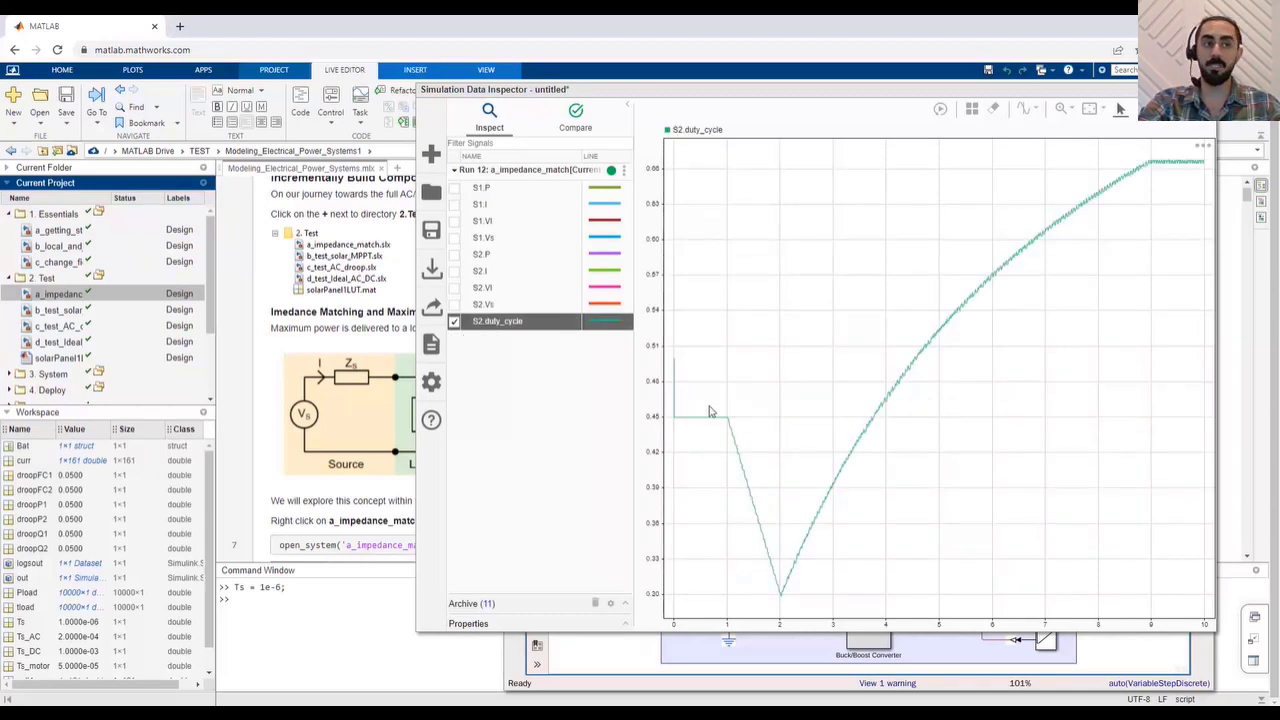
Return to the Simulink model and open System 2's MPPT subsystem to view its controller parameters
{"action": "left_click", "coordinate": [628, 657]}
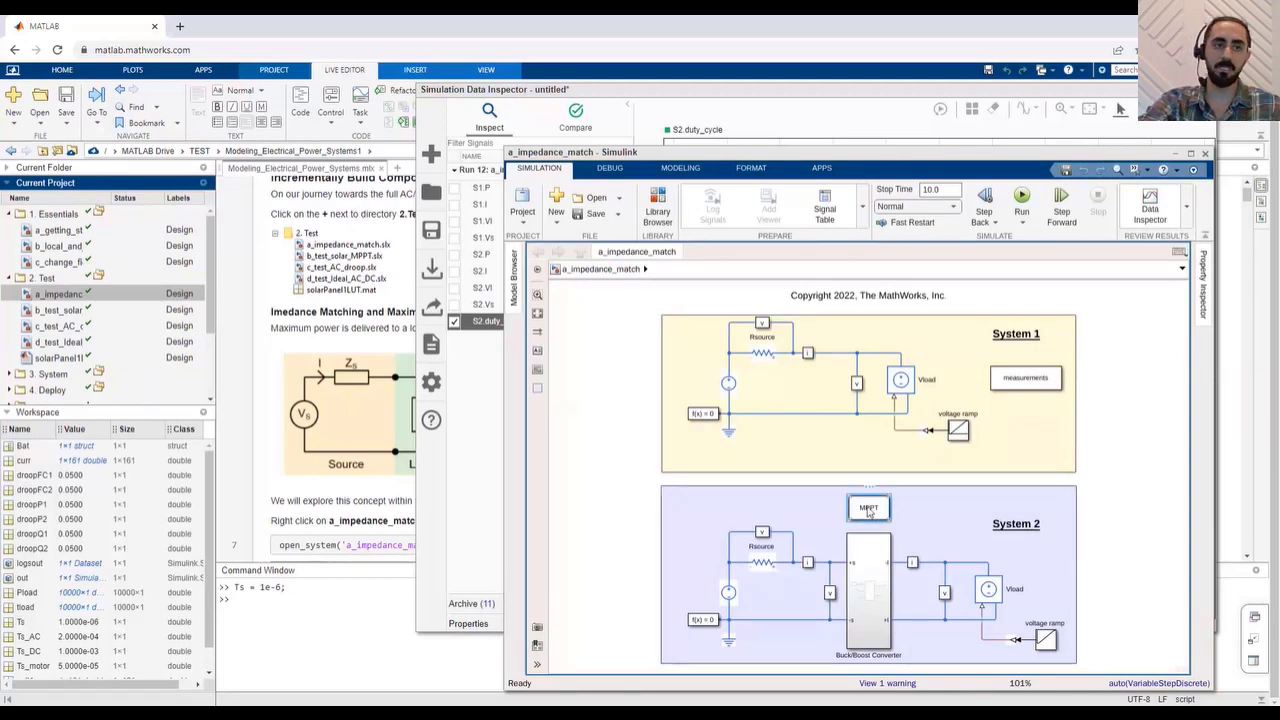
{"action": "double_click", "coordinate": [868, 510]}
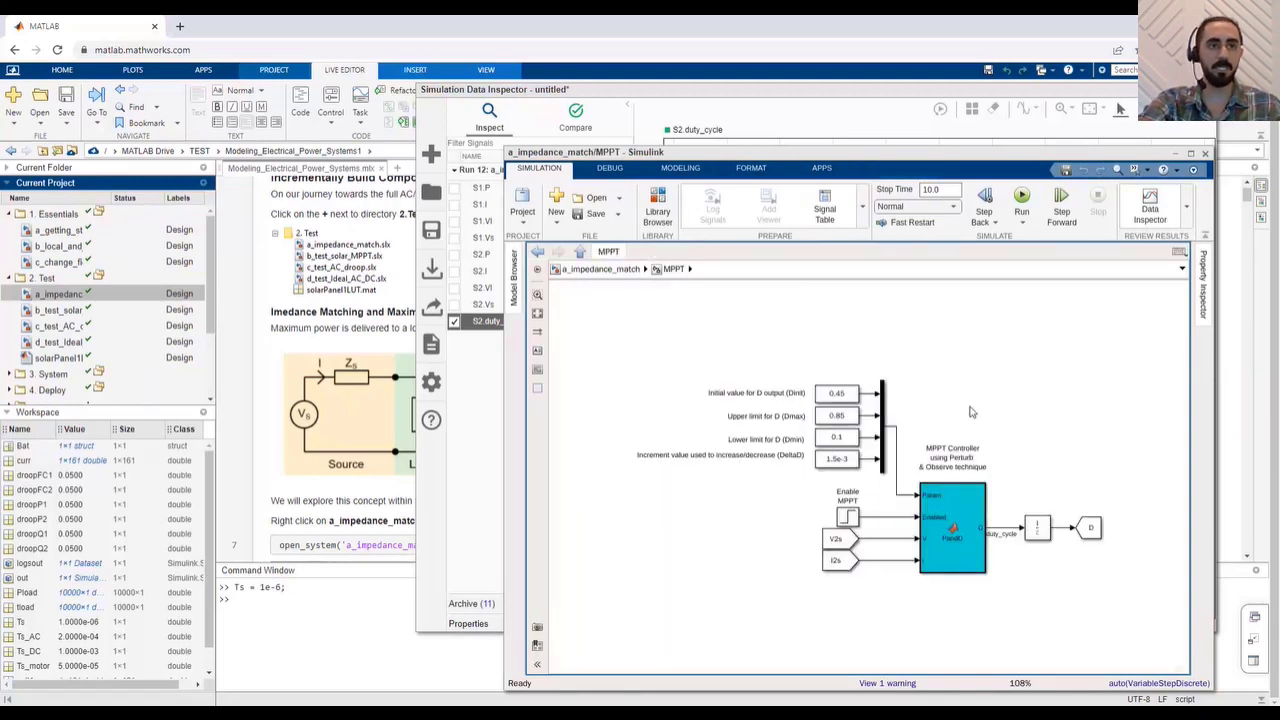
{"action": "key", "text": "space"}
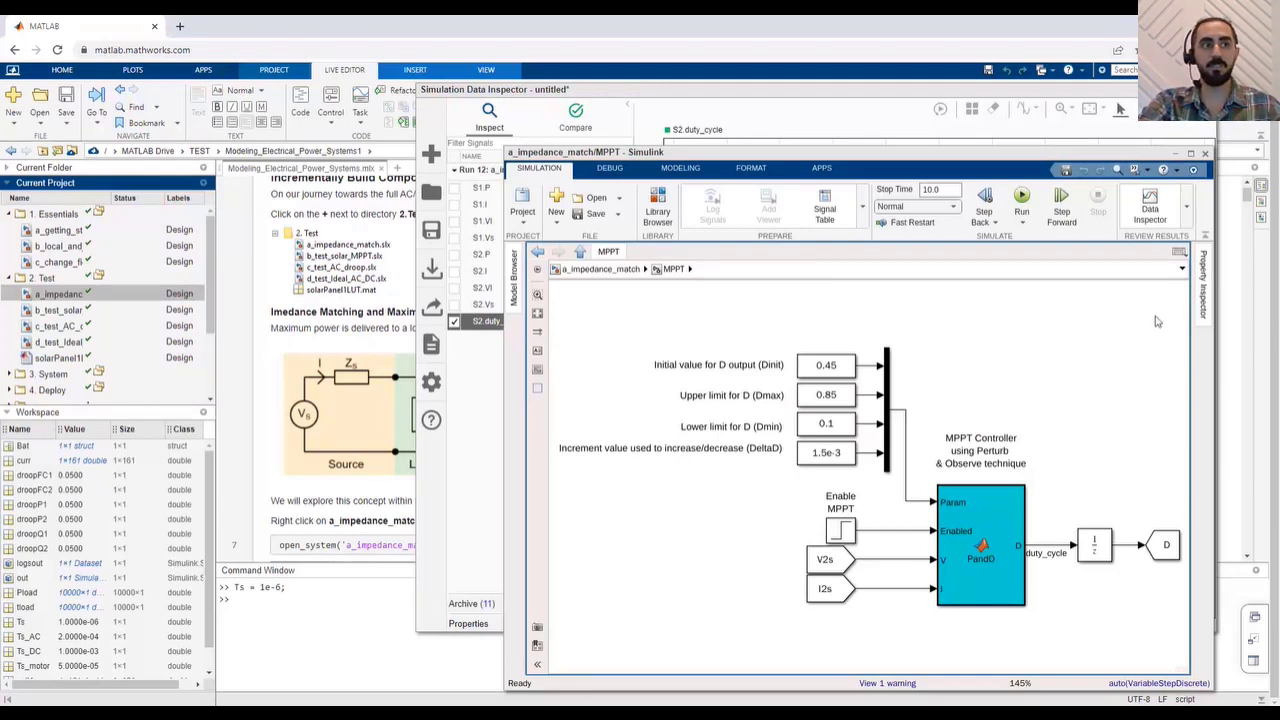
{"action": "left_click", "coordinate": [602, 455]}
{"action": "left_click", "coordinate": [675, 470]}
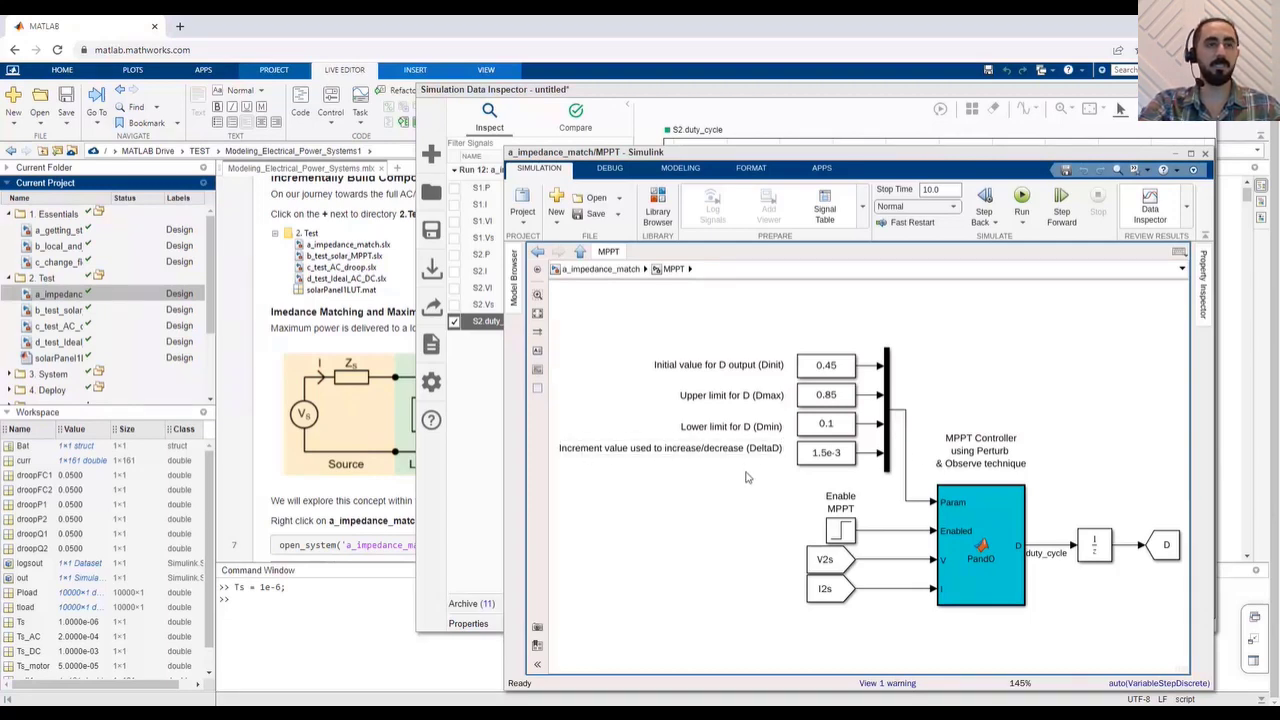
Set the constant for the duty cycle increment value (DeltaD) to 1e-2
{"action": "double_click", "coordinate": [826, 453]}
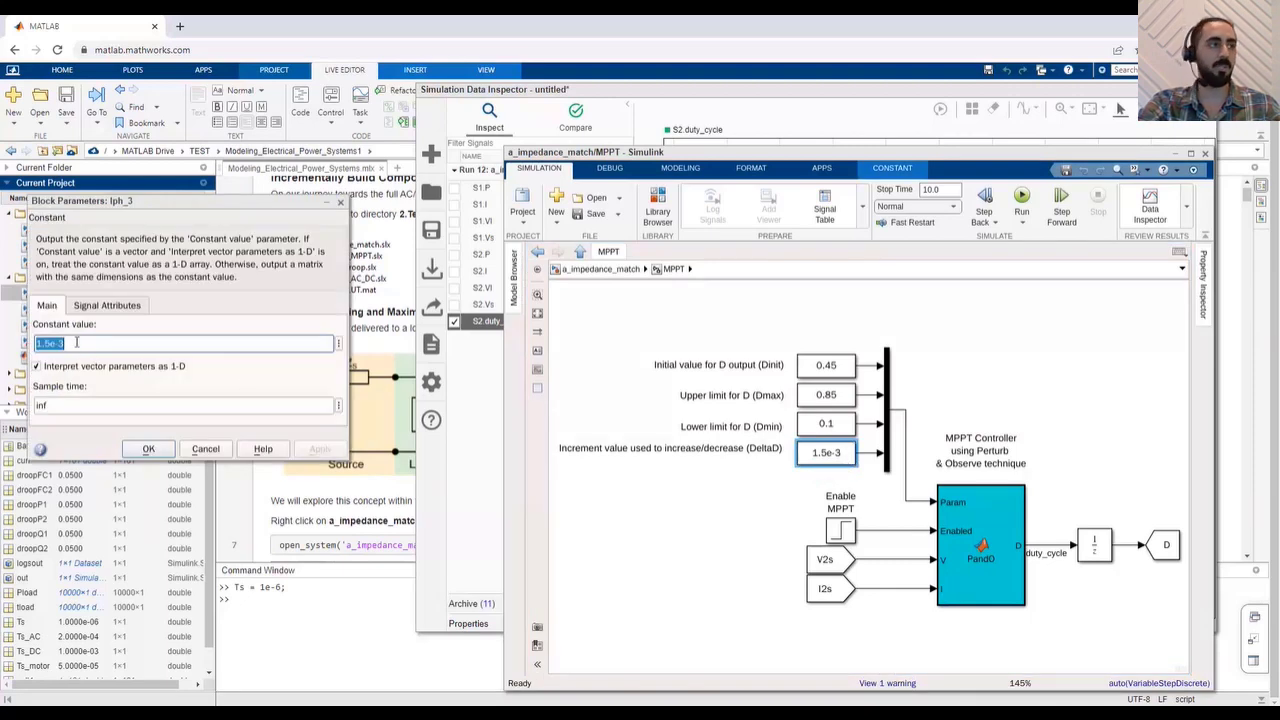
{"action": "left_click", "coordinate": [803, 452]}
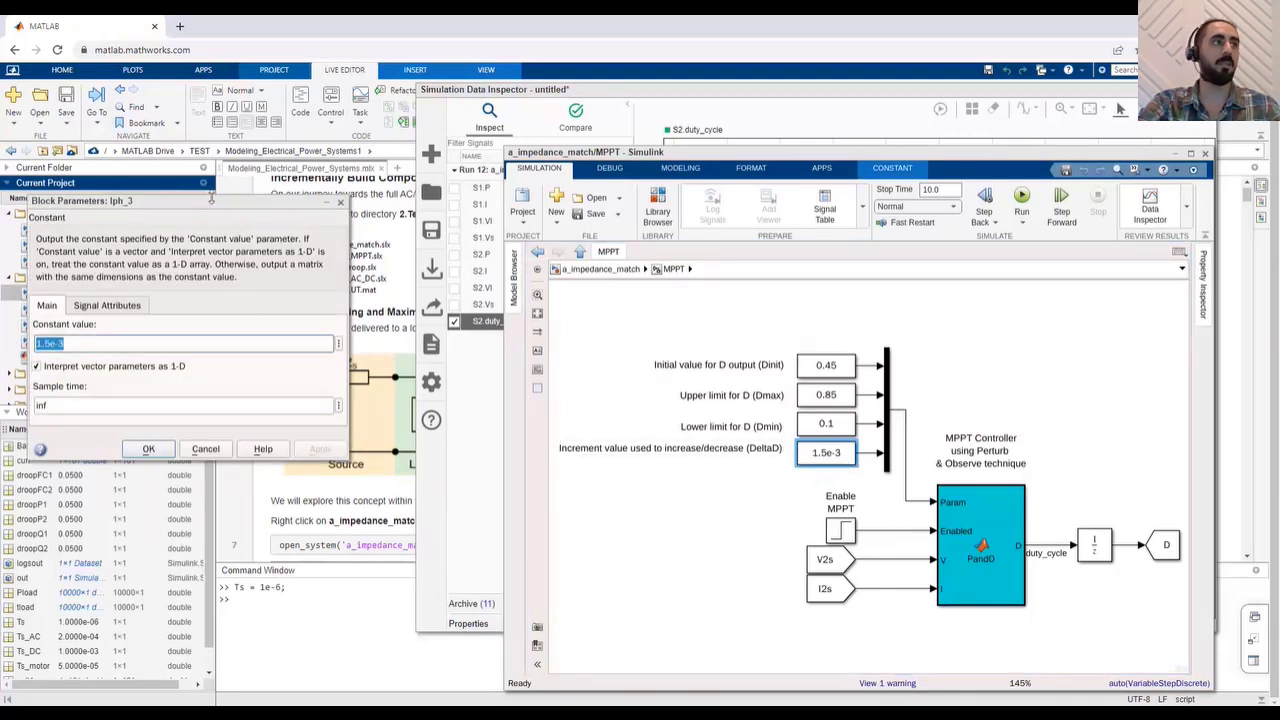
{"action": "left_click_drag", "start_coordinate": [212, 199], "coordinate": [417, 323]}
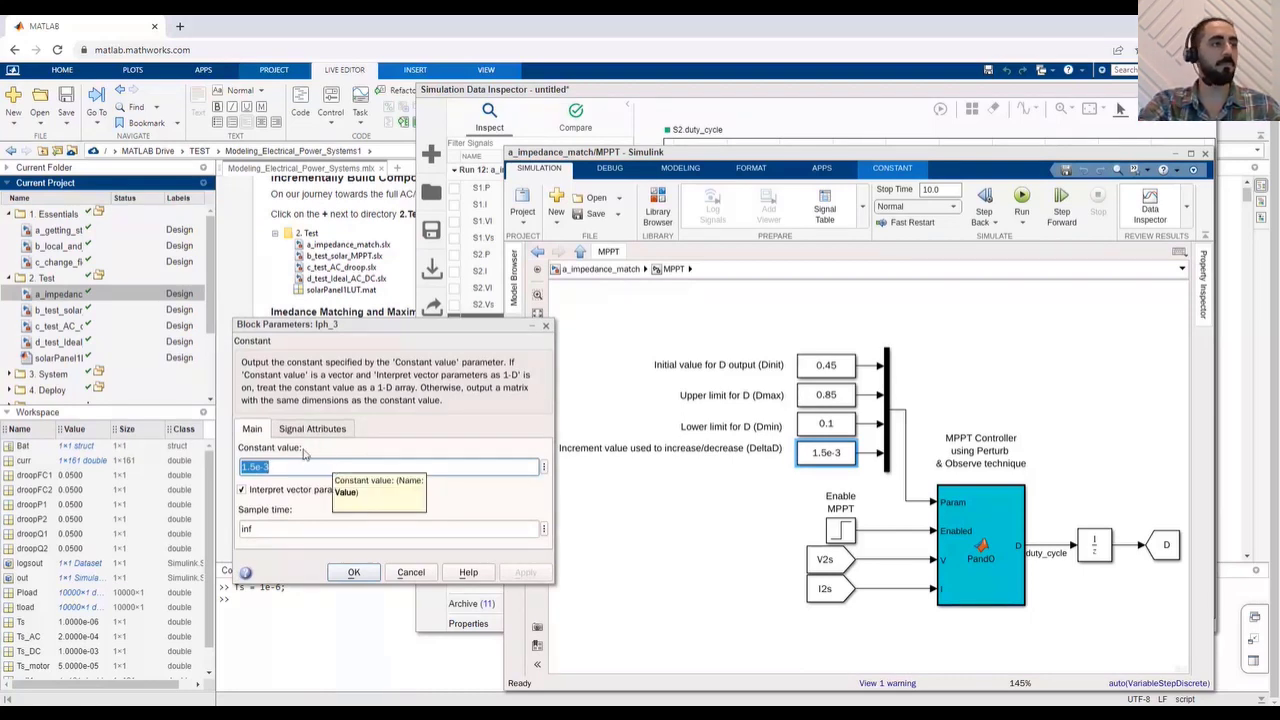
{"action": "left_click", "coordinate": [273, 468]}
{"action": "key", "text": "ctrl+a"}
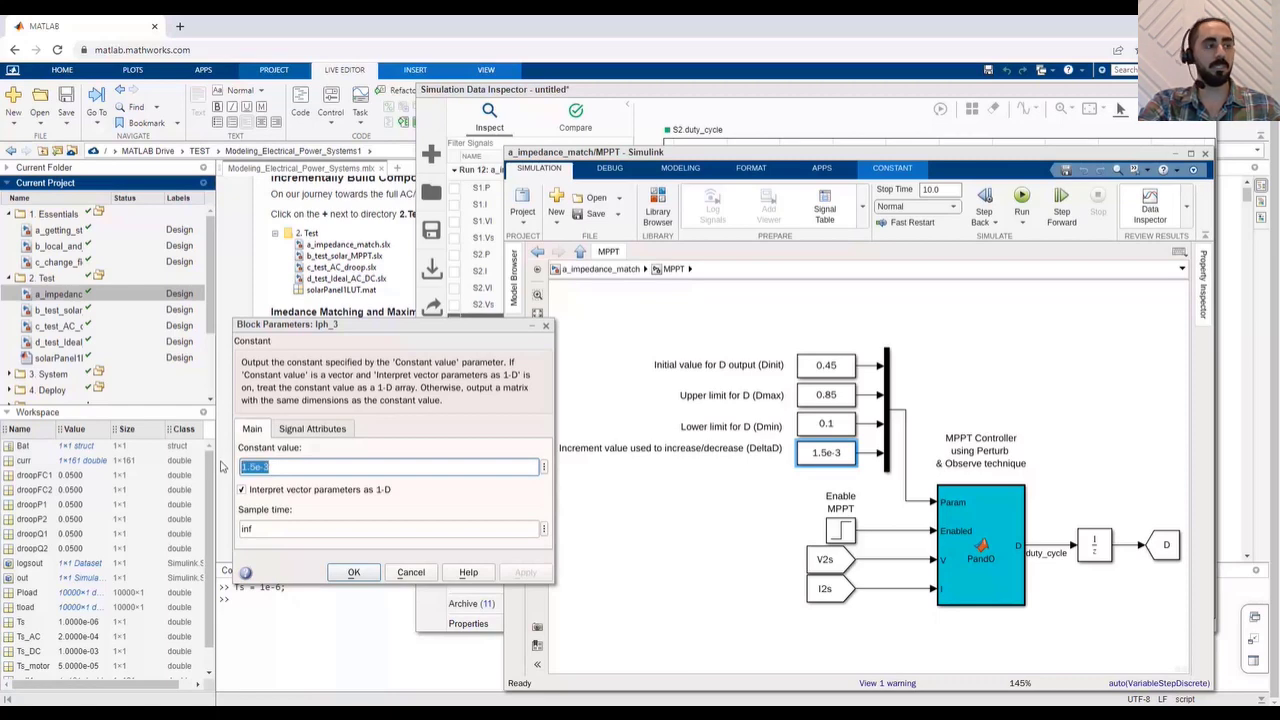
{"action": "type", "text": "1"}
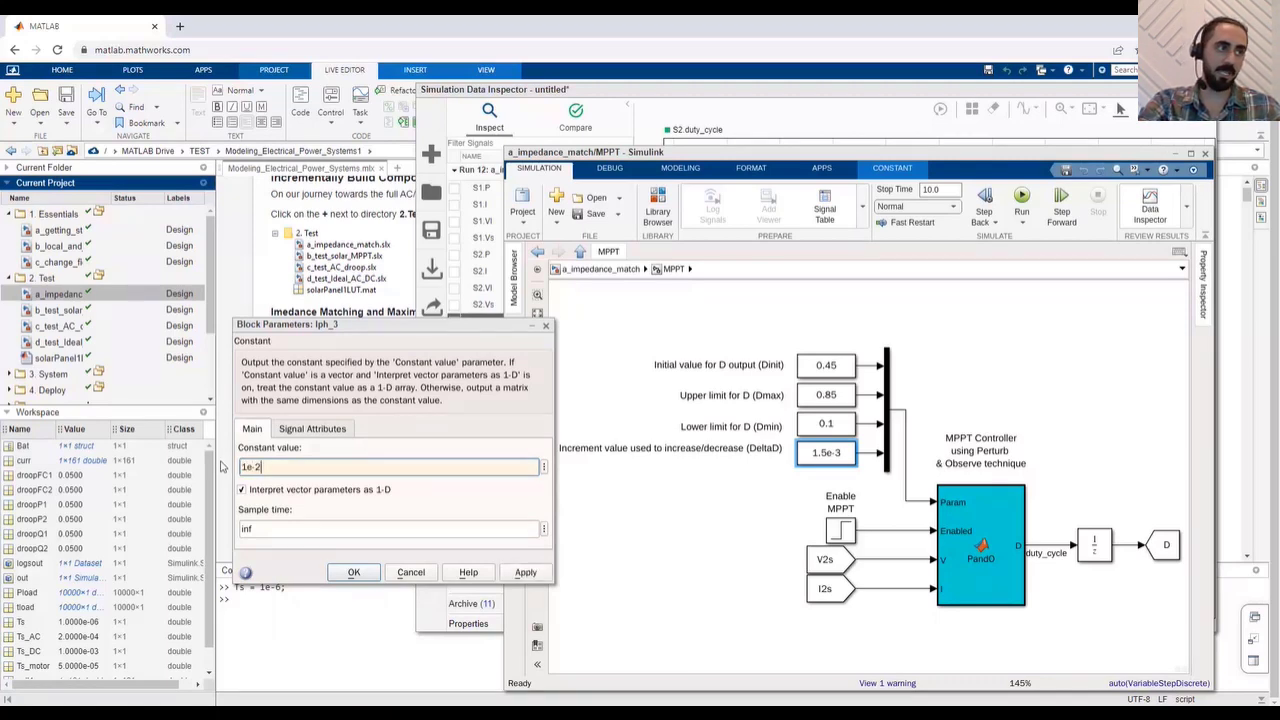
{"action": "left_click", "coordinate": [526, 572]}
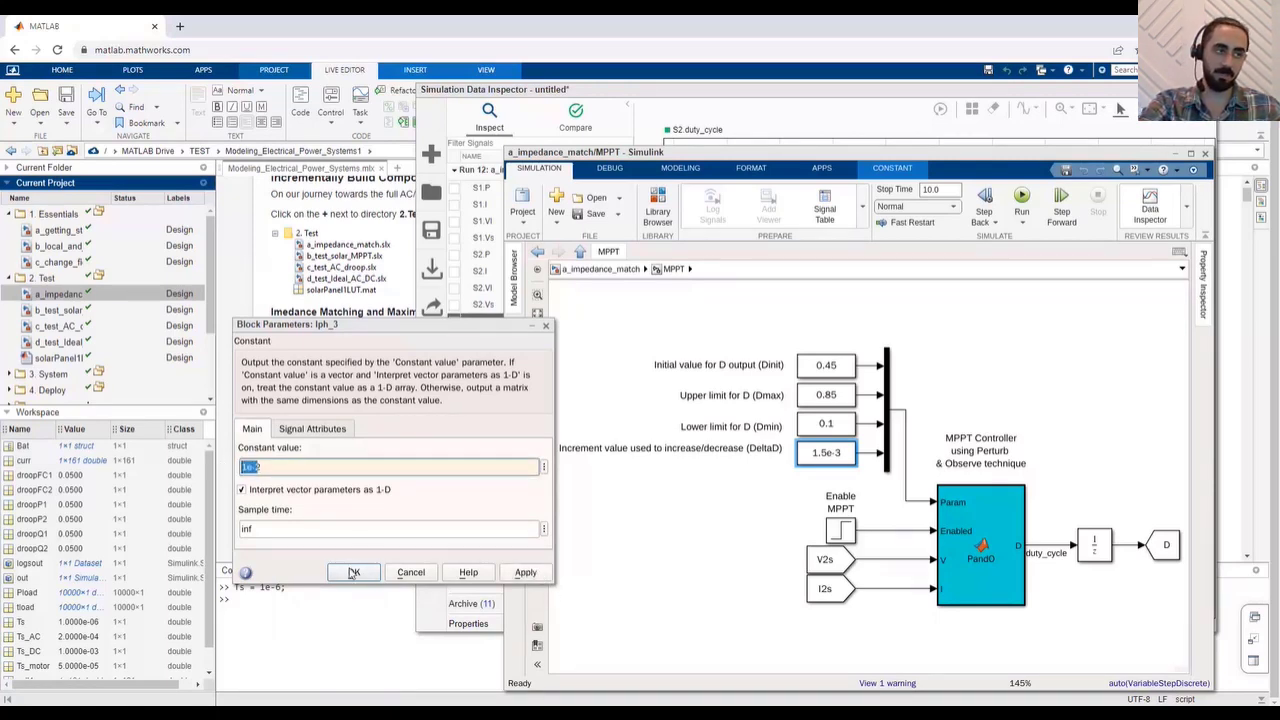
{"action": "left_click", "coordinate": [354, 573]}
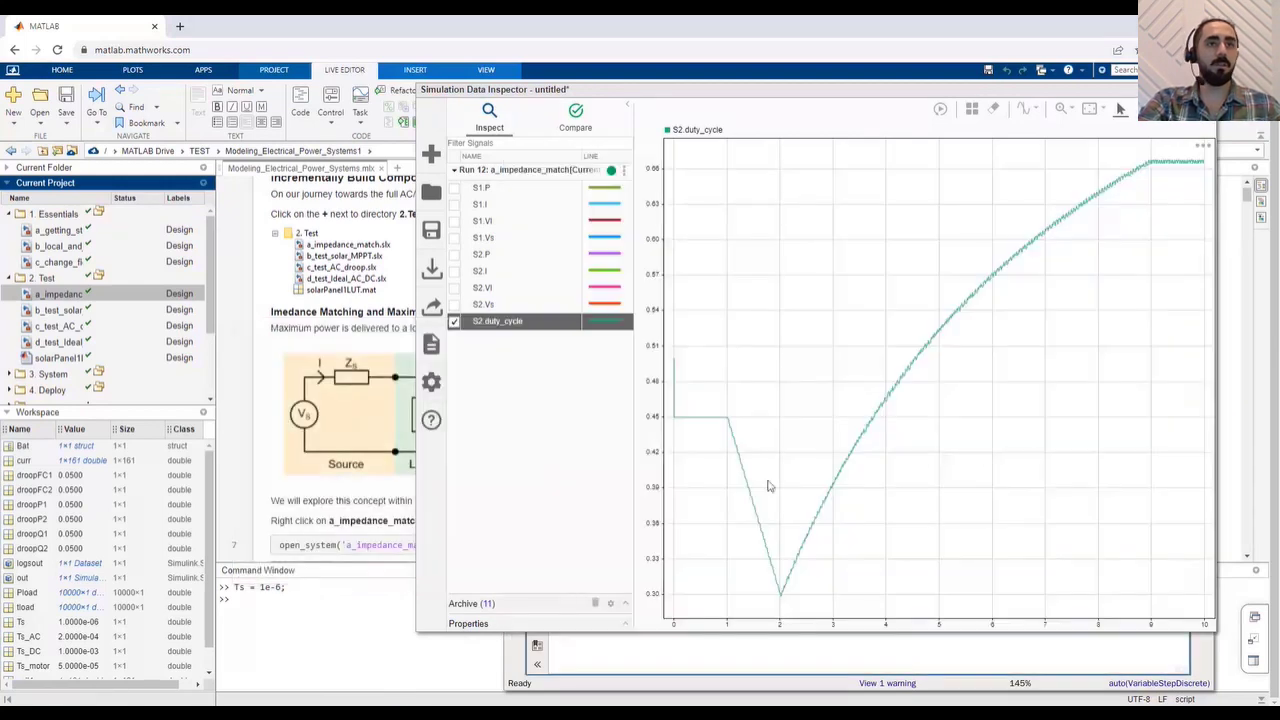
Rerun the simulation with the changed increment and view the full S2.duty_cycle curve in the Data Inspector
{"action": "left_click", "coordinate": [592, 666]}
{"action": "left_click", "coordinate": [1021, 200]}
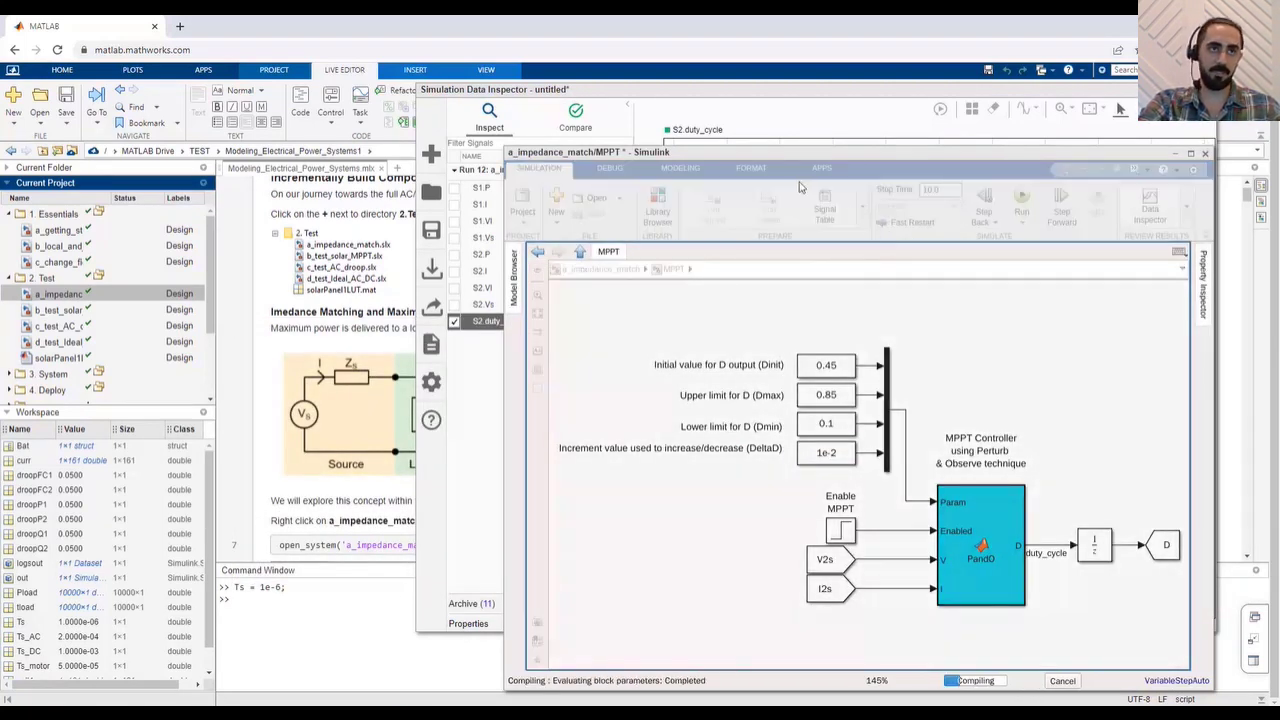
{"action": "left_click", "coordinate": [728, 94]}
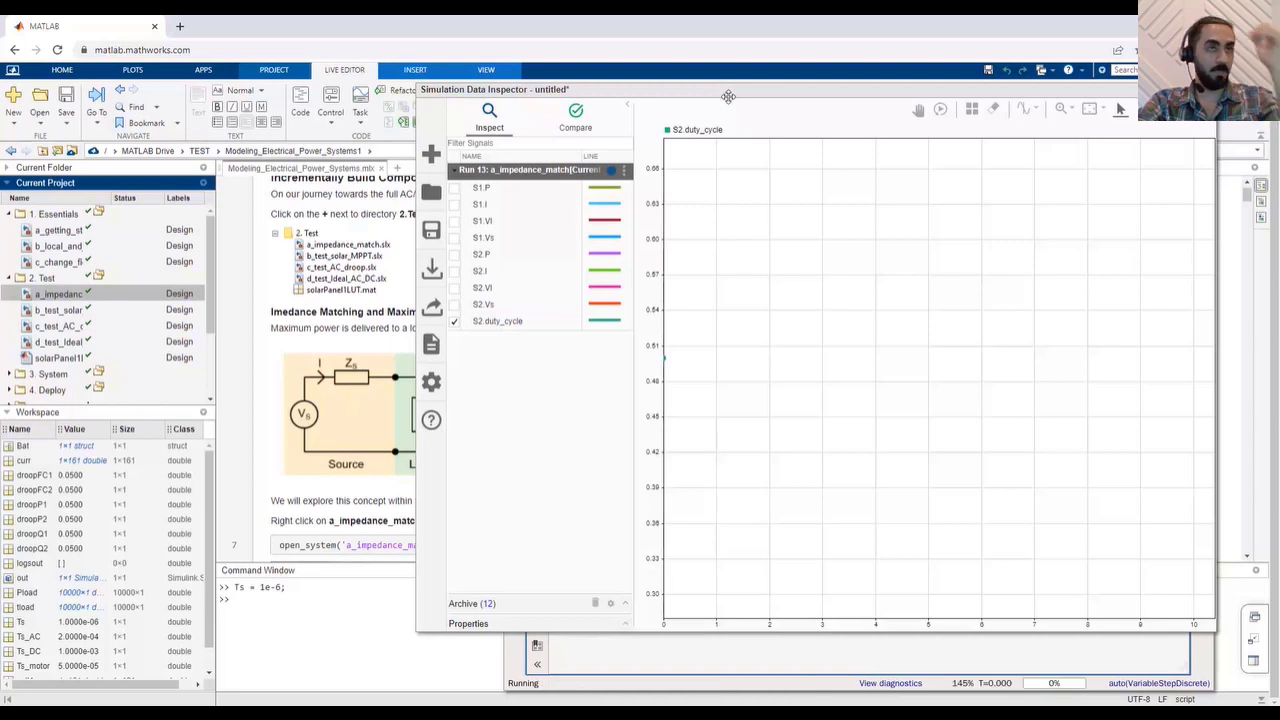
{"action": "left_click", "coordinate": [1090, 108]}
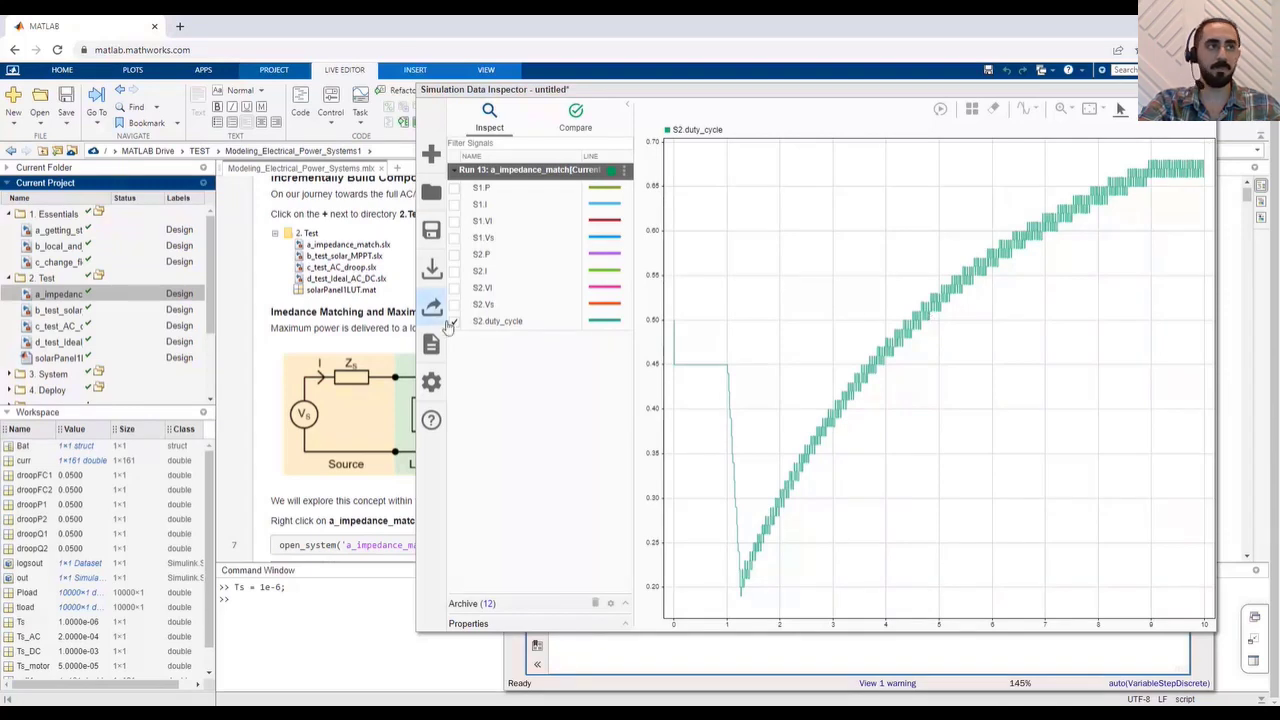
Replace the duty cycle plot with the new run's S2.Vs, S2.Vl and S2.I signals
{"action": "left_click", "coordinate": [456, 321]}
{"action": "left_click", "coordinate": [455, 321]}
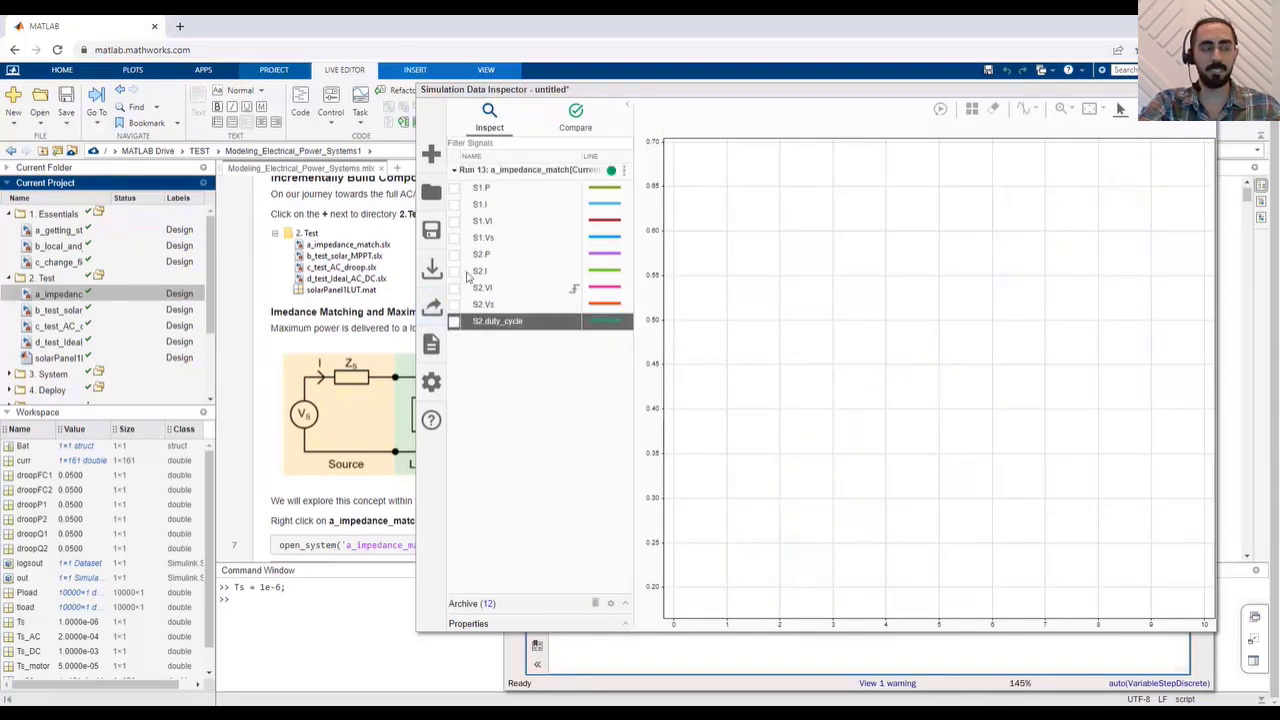
{"action": "left_click", "coordinate": [454, 304]}
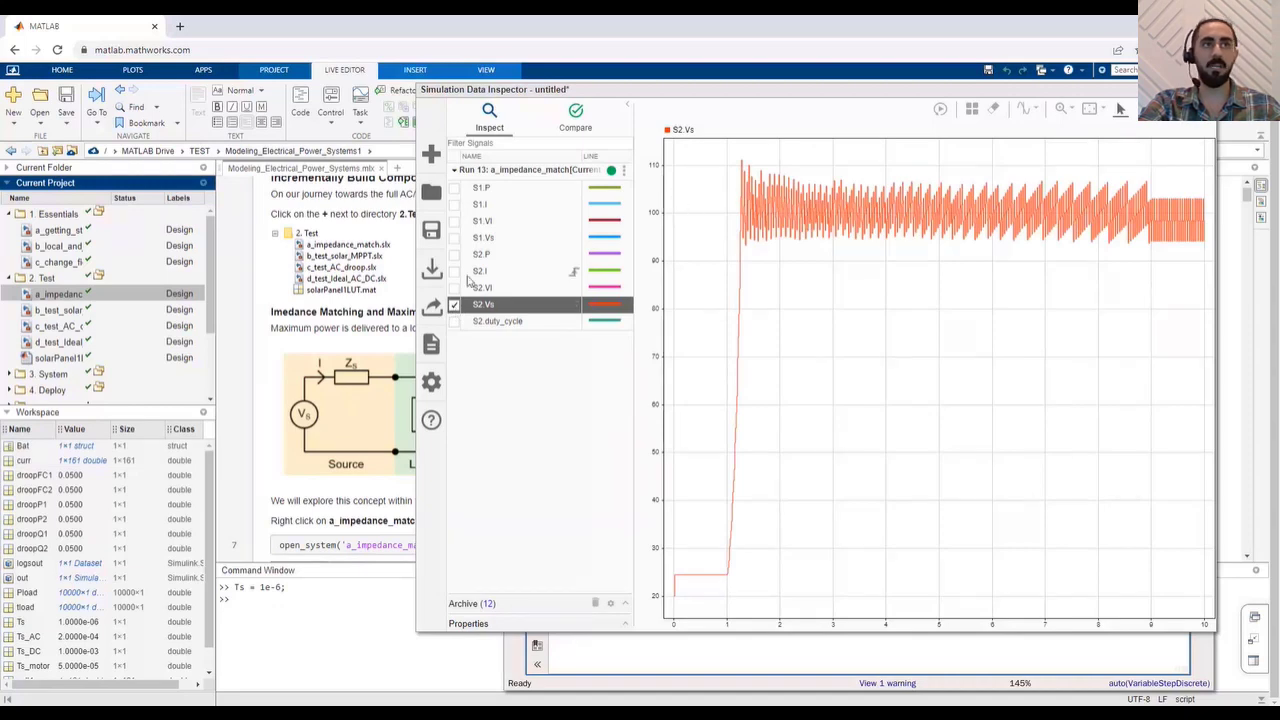
{"action": "left_click", "coordinate": [454, 286]}
{"action": "left_click", "coordinate": [455, 271]}
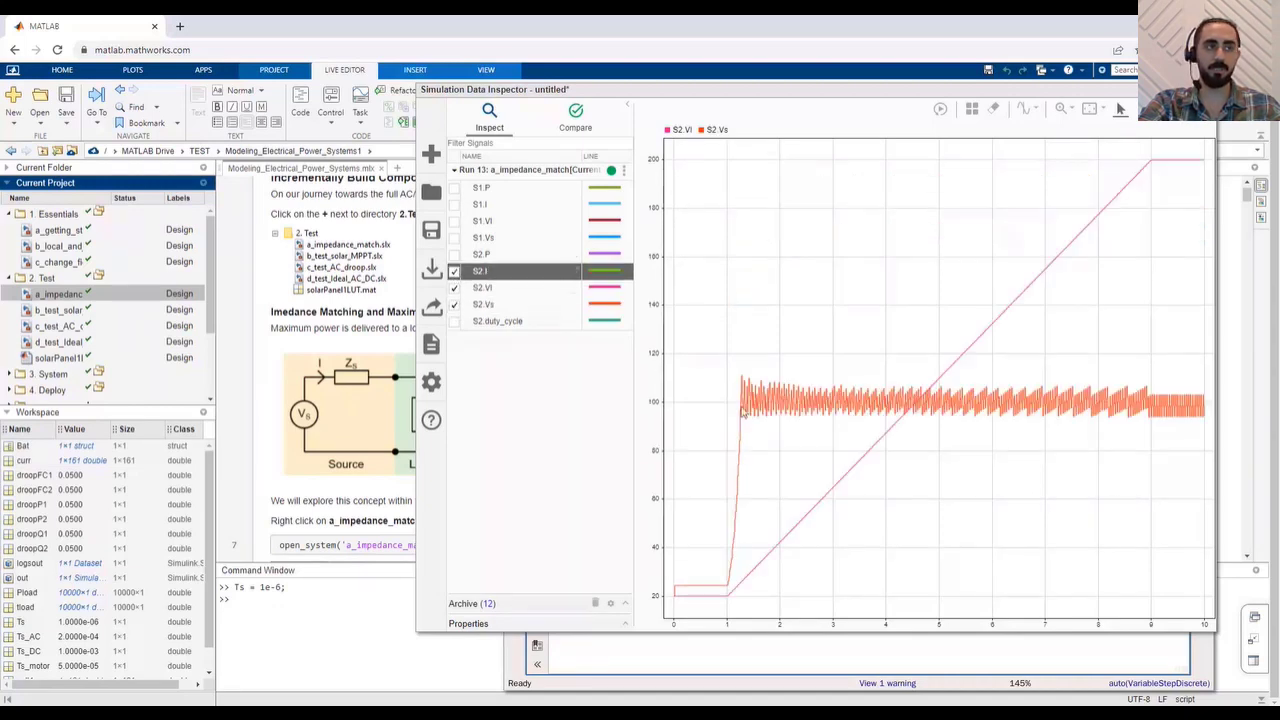
Remove S2.I from the Data Inspector plot, fit the remaining S2.Vl and S2.Vs curves to view, and add S2.P
{"action": "left_click", "coordinate": [454, 271]}
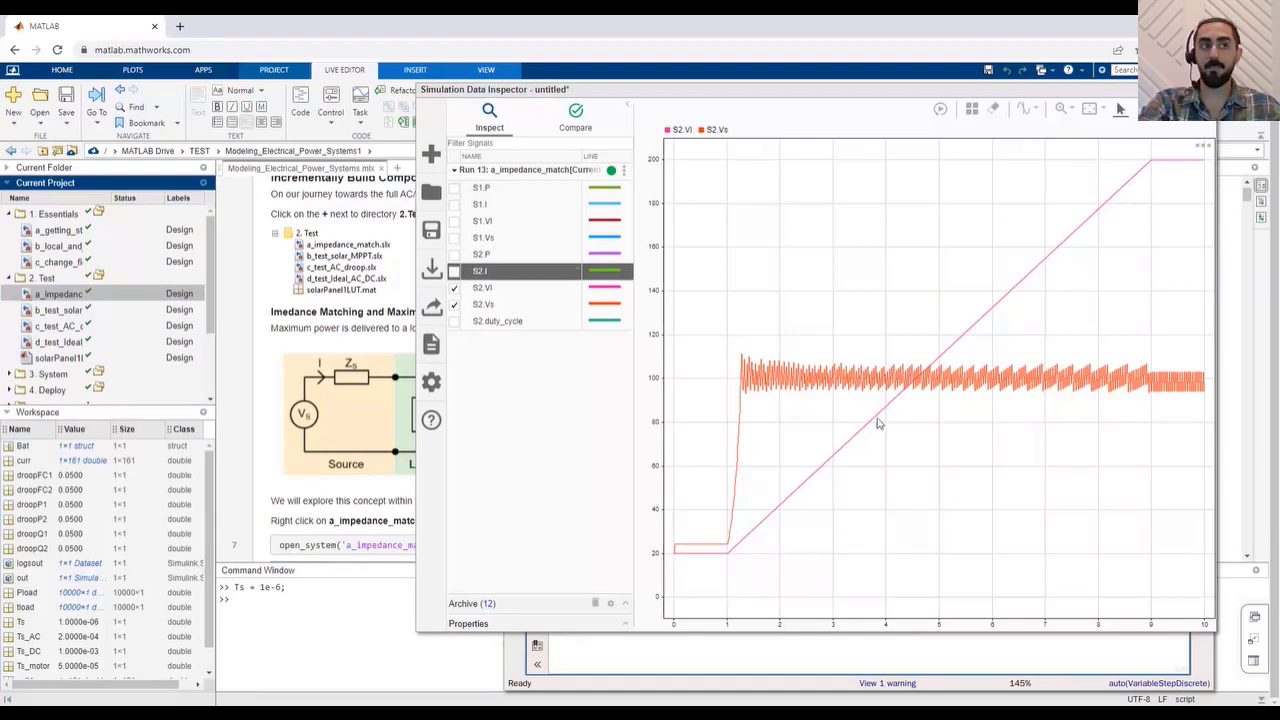
{"action": "left_click", "coordinate": [1089, 110]}
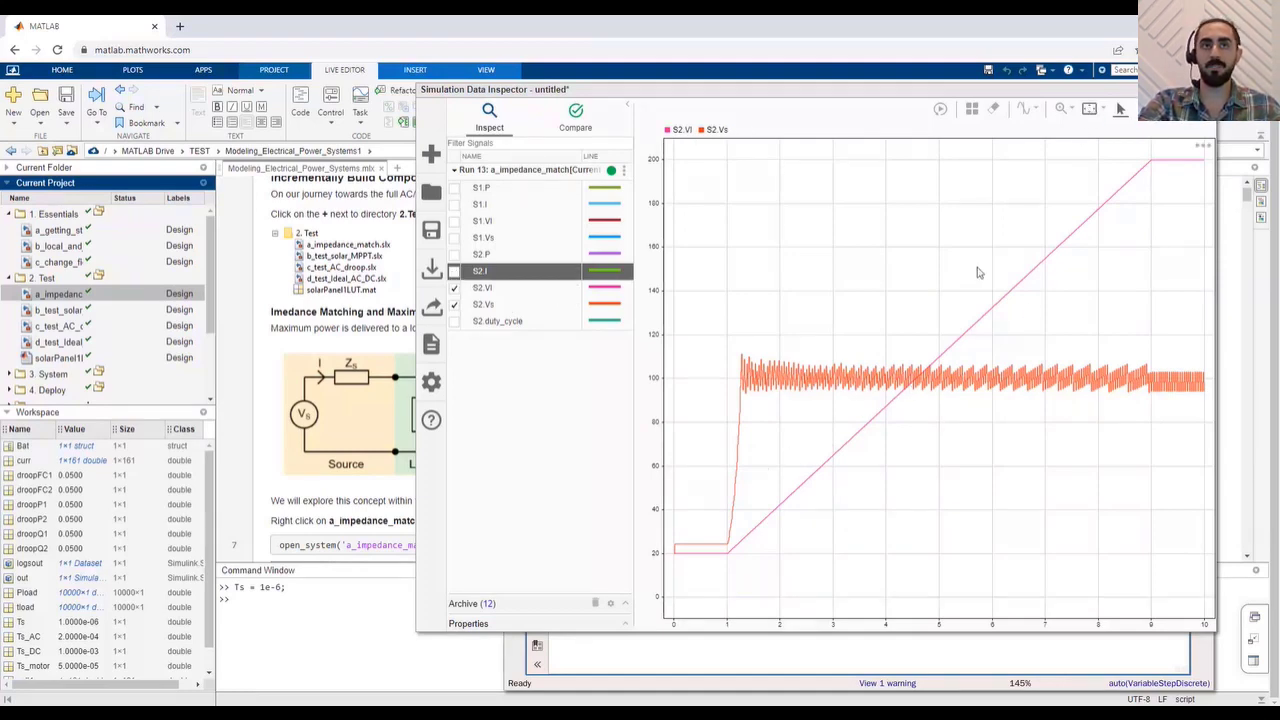
{"action": "left_click", "coordinate": [454, 254]}
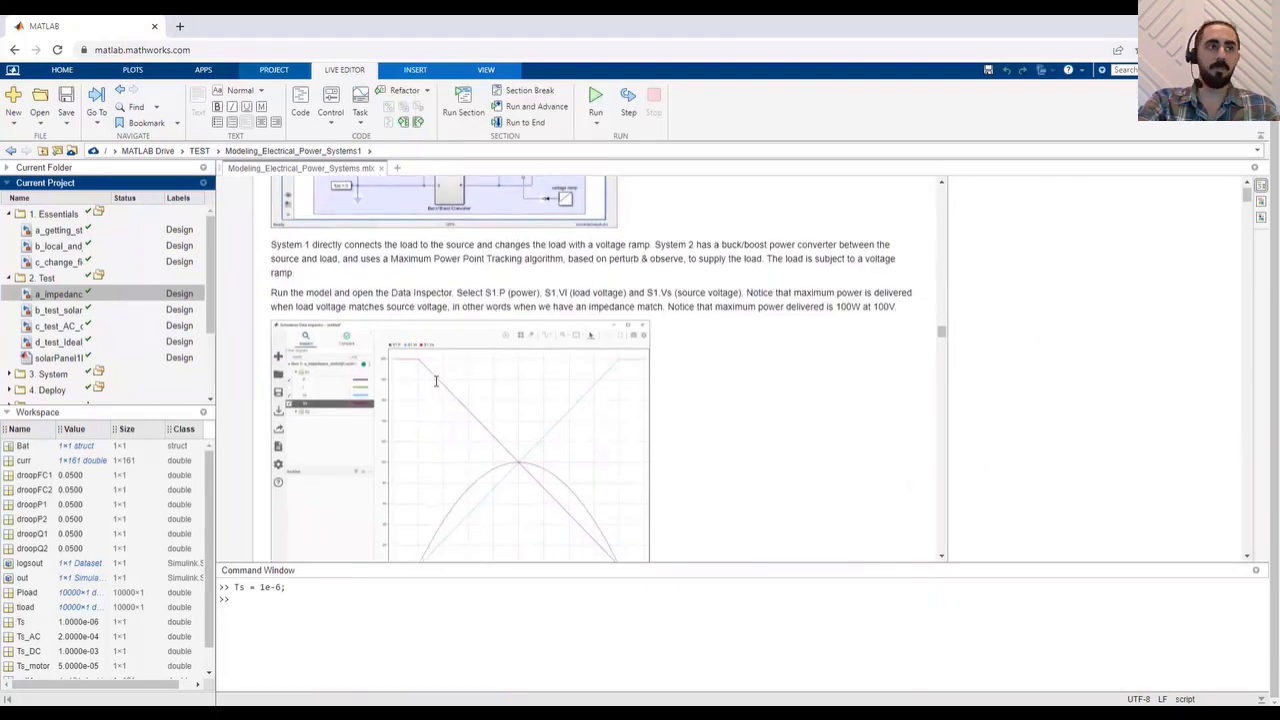
Find the Solar Power Maximum Power Point Tracking section in the live script and open the b_test_solar_MPPT model, enlarged with its diagram fitted
{"action": "scroll", "coordinate": [436, 381], "scroll_direction": "down", "scroll_amount": 10}
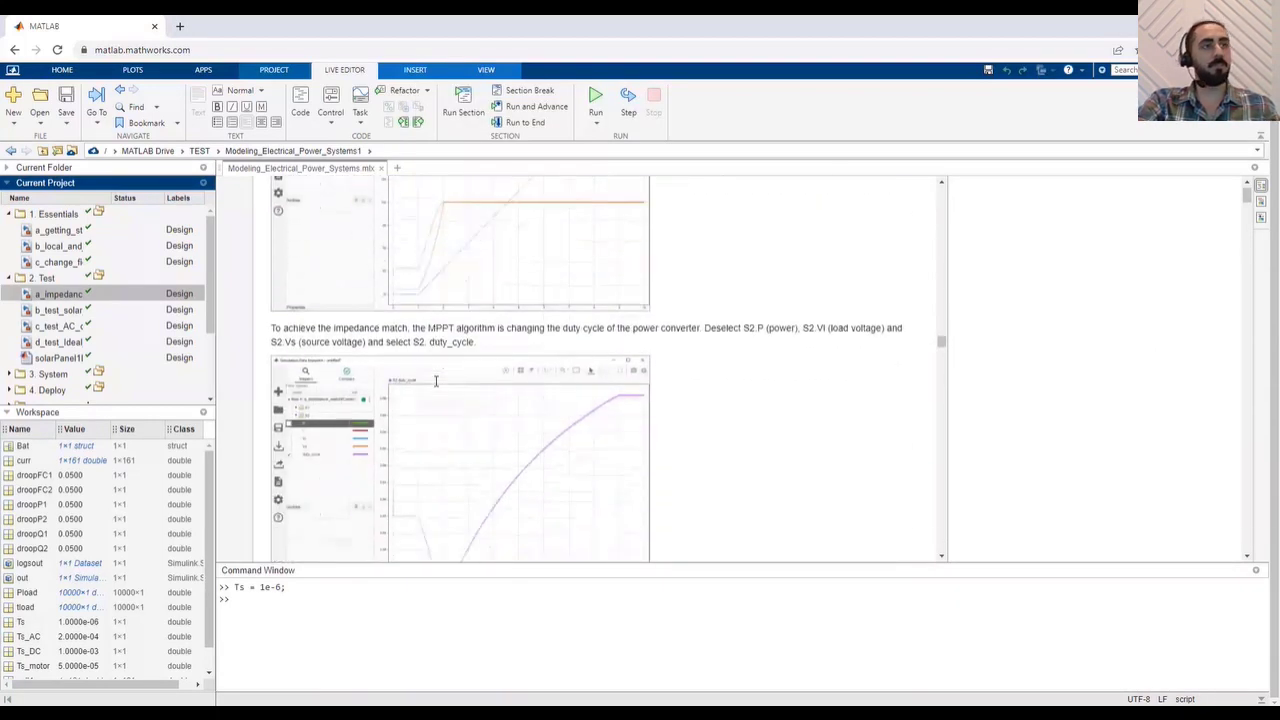
{"action": "scroll", "coordinate": [436, 381], "scroll_direction": "down", "scroll_amount": 15}
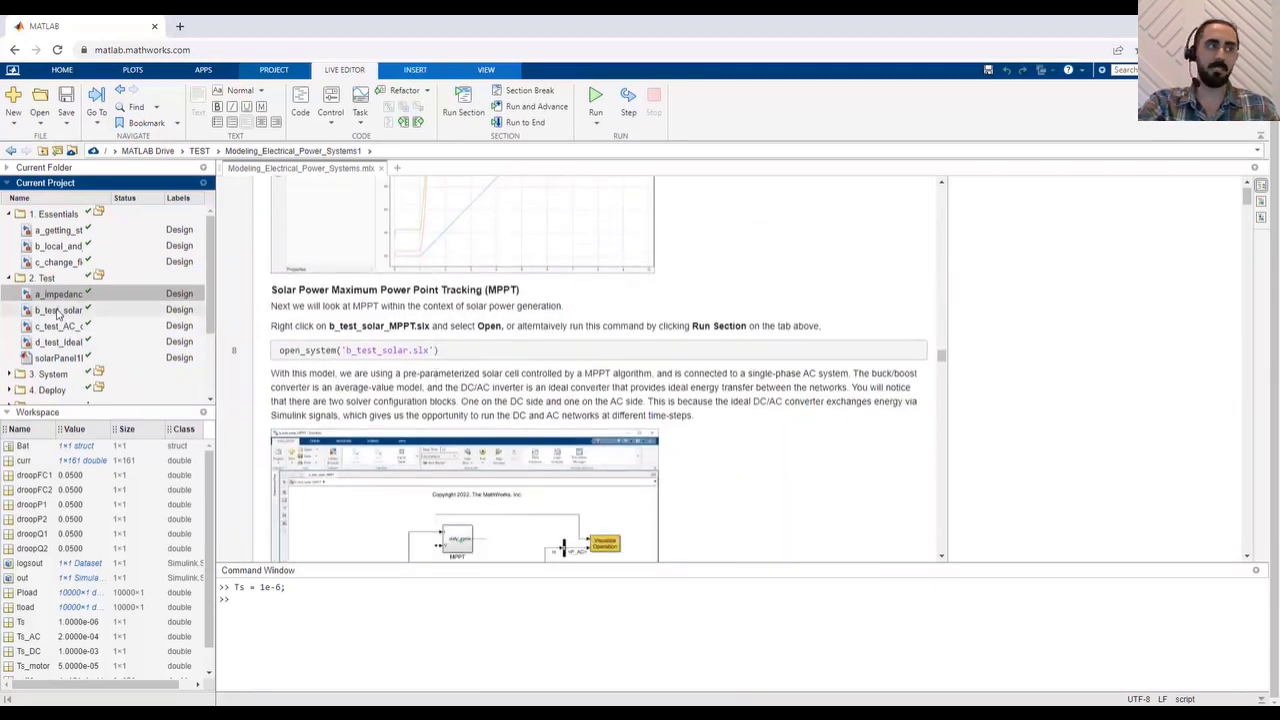
{"action": "scroll", "coordinate": [438, 327], "scroll_direction": "down", "scroll_amount": 3}
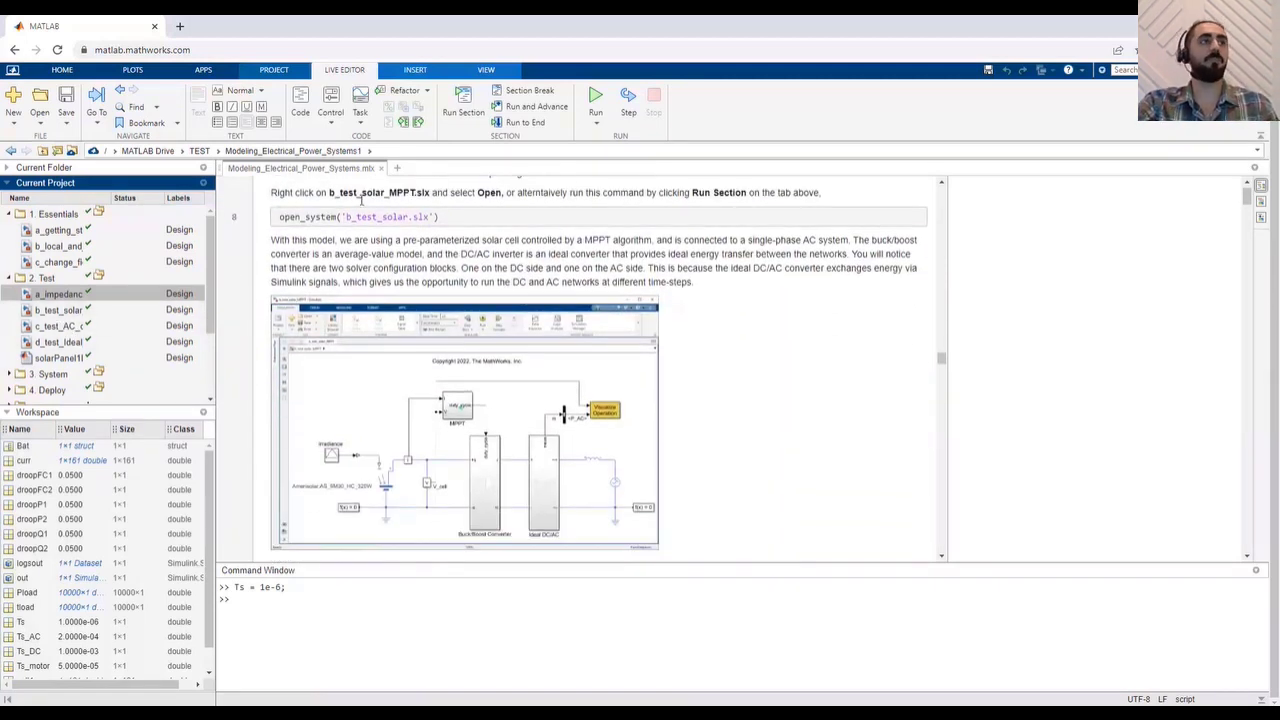
{"action": "right_click", "coordinate": [62, 310]}
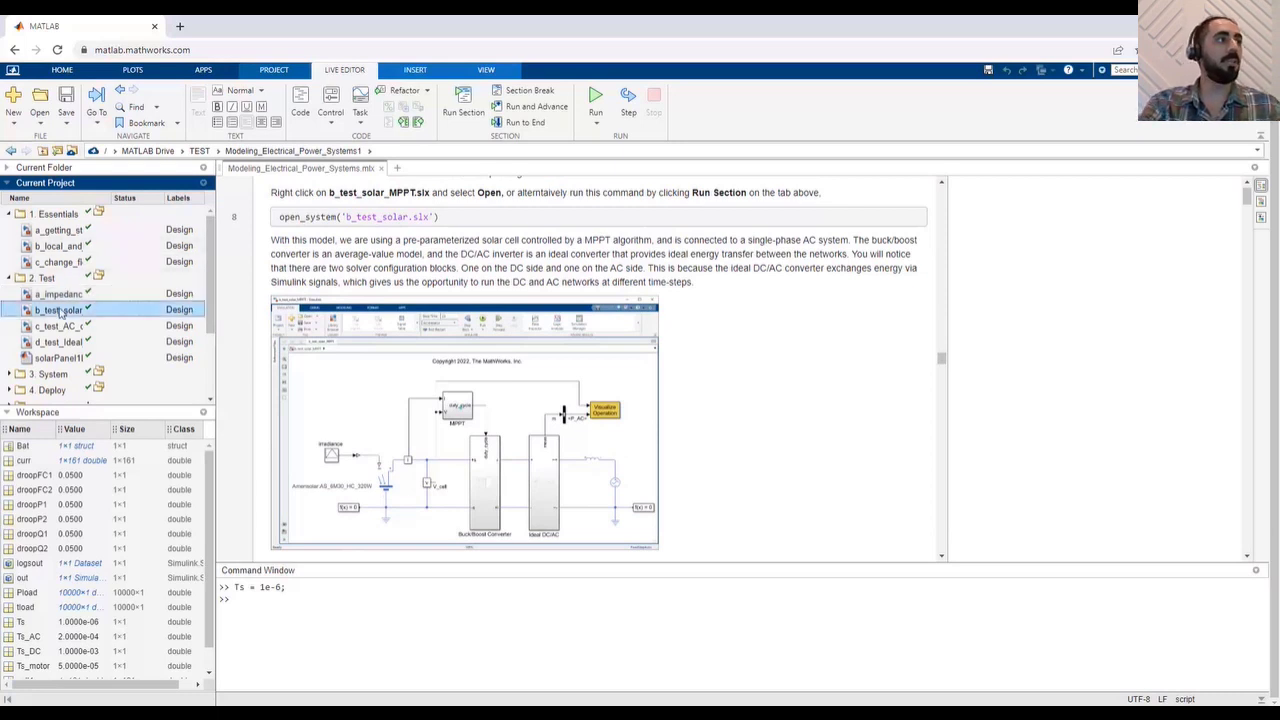
{"action": "left_click", "coordinate": [86, 319]}
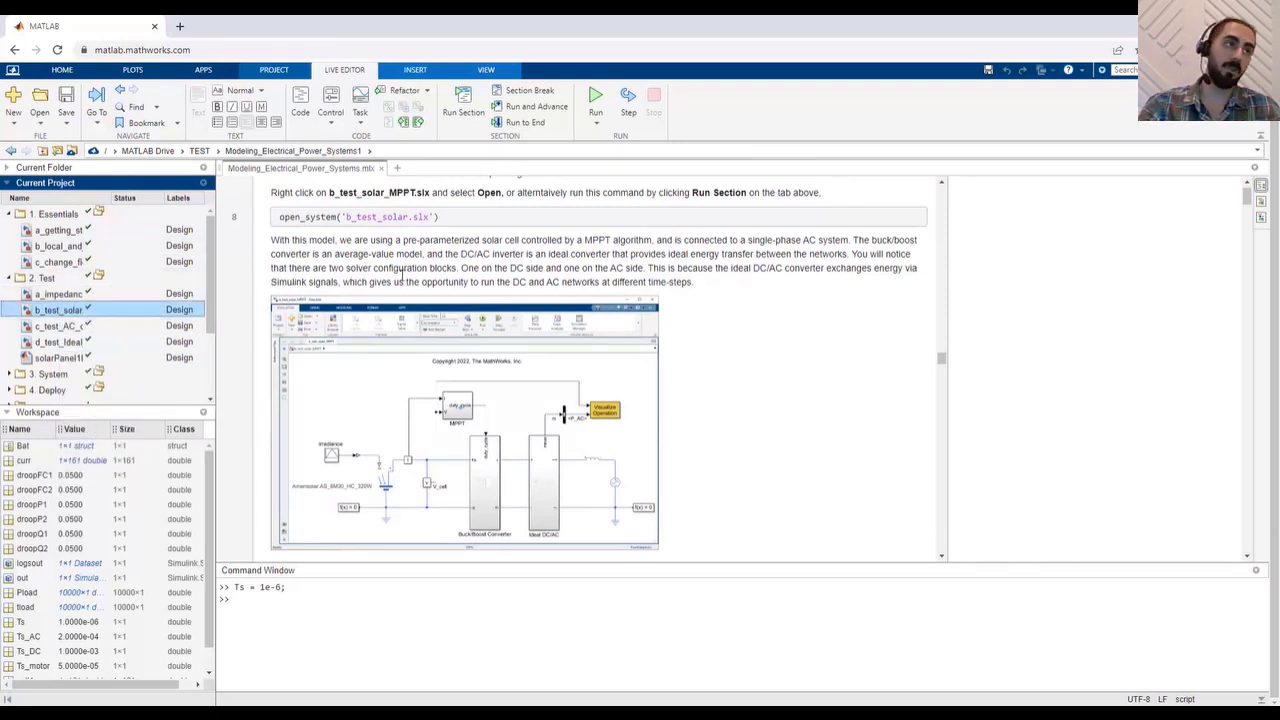
{"action": "left_click_drag", "start_coordinate": [663, 194], "coordinate": [752, 158]}
{"action": "left_click_drag", "start_coordinate": [350, 535], "coordinate": [315, 660]}
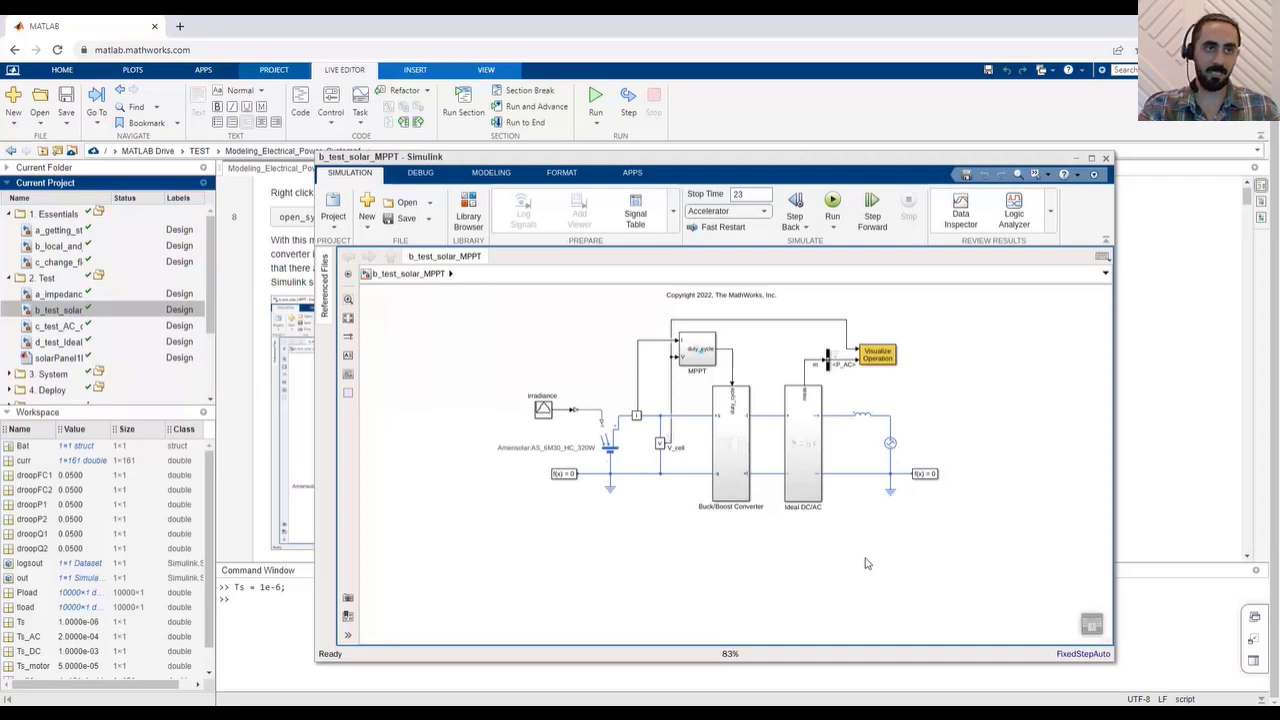
{"action": "key", "text": "space"}
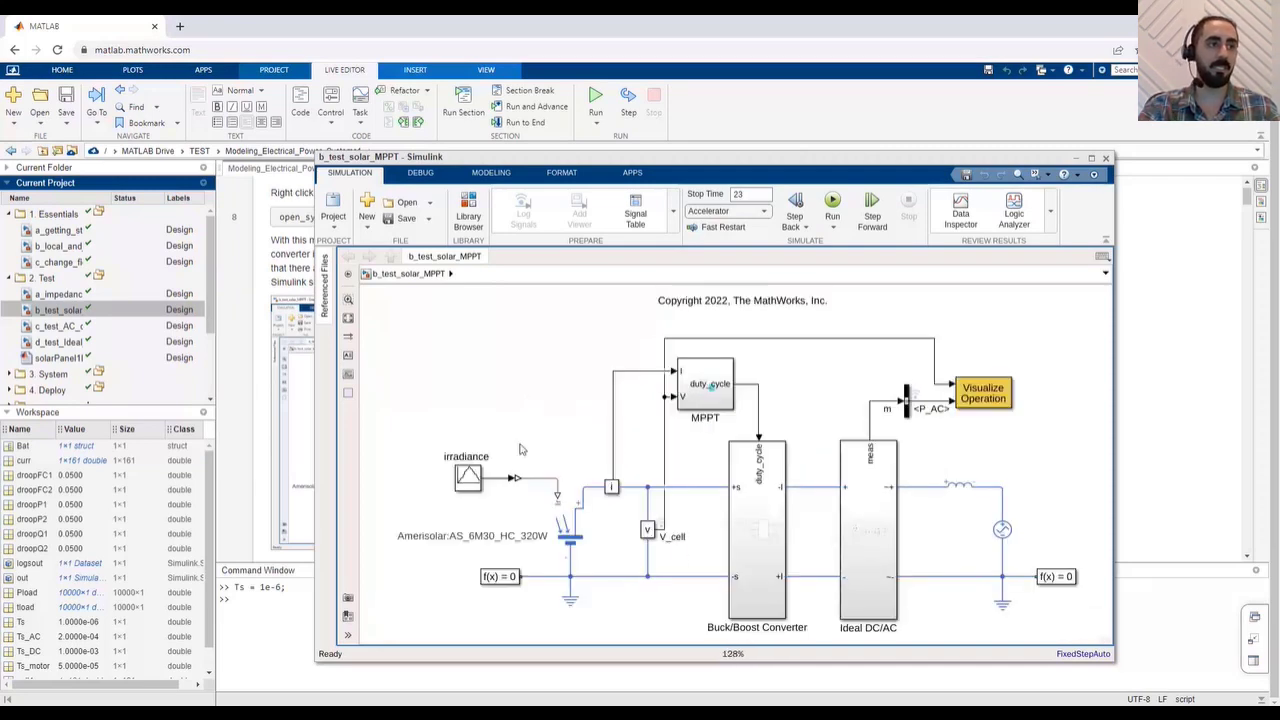
Inspect the parameters of the Solar Cell block and the output value vector of the irradiance block
{"action": "left_click", "coordinate": [570, 533]}
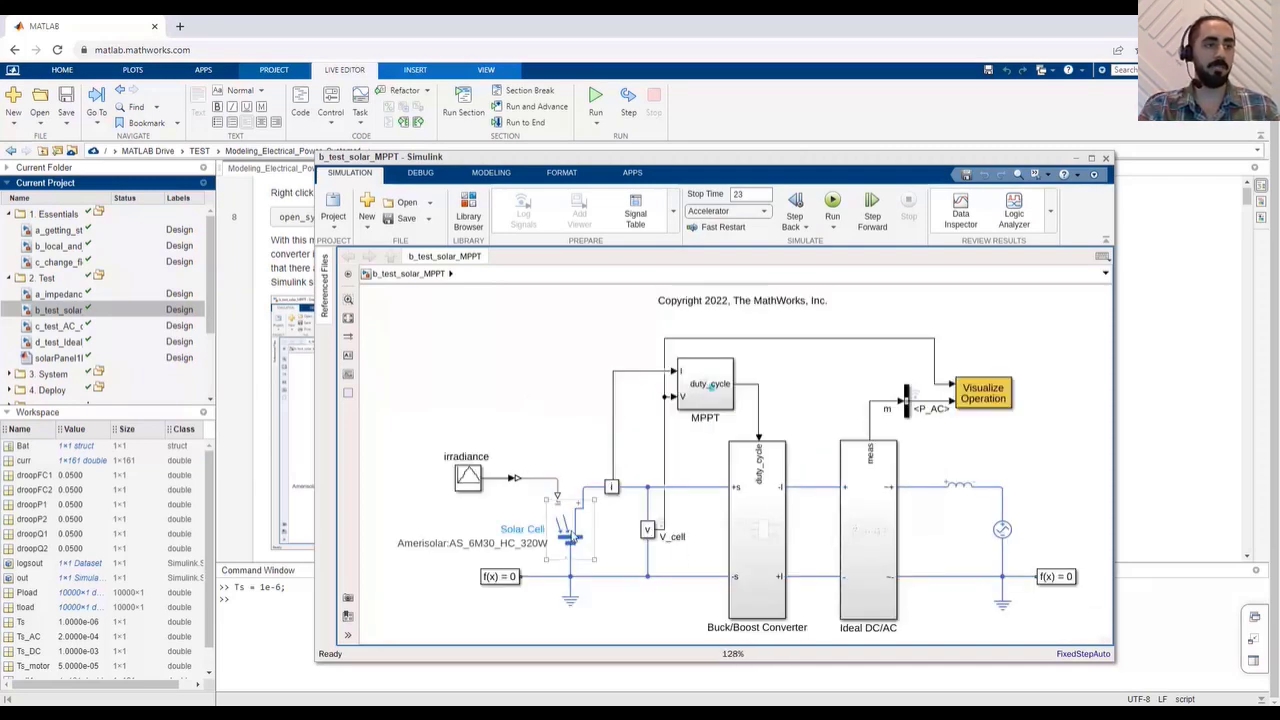
{"action": "double_click", "coordinate": [571, 542]}
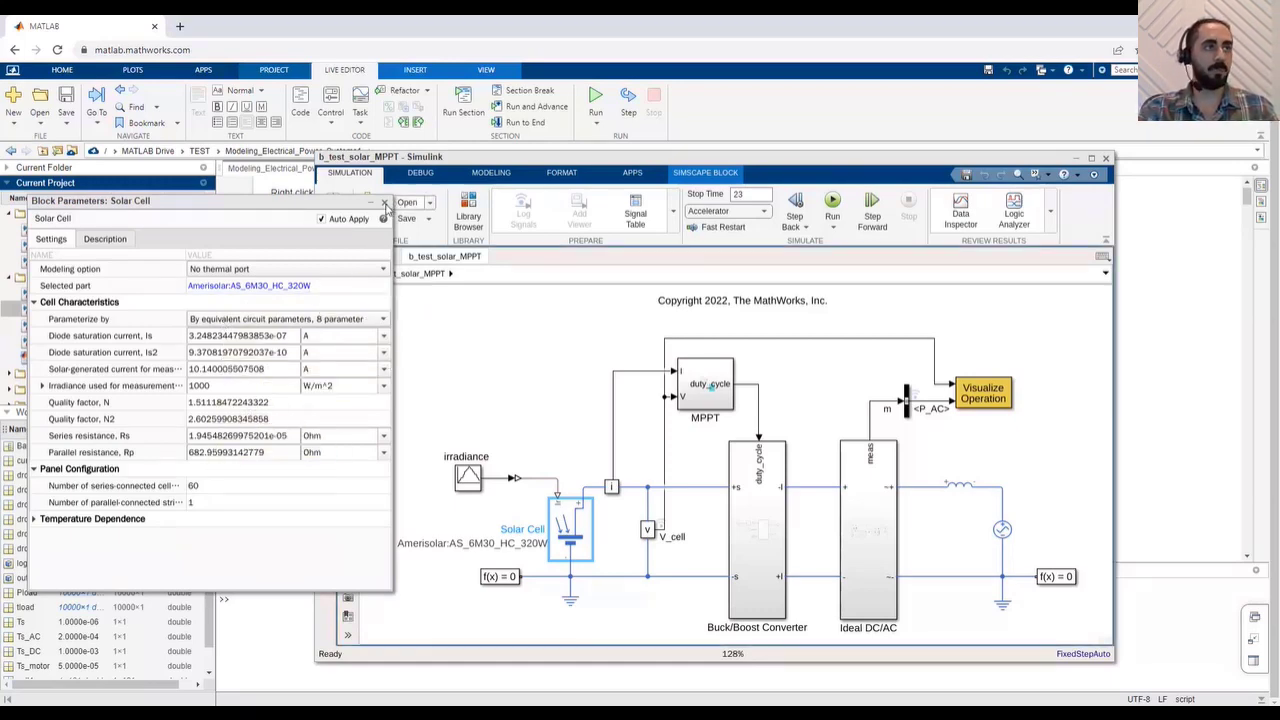
{"action": "left_click", "coordinate": [384, 204]}
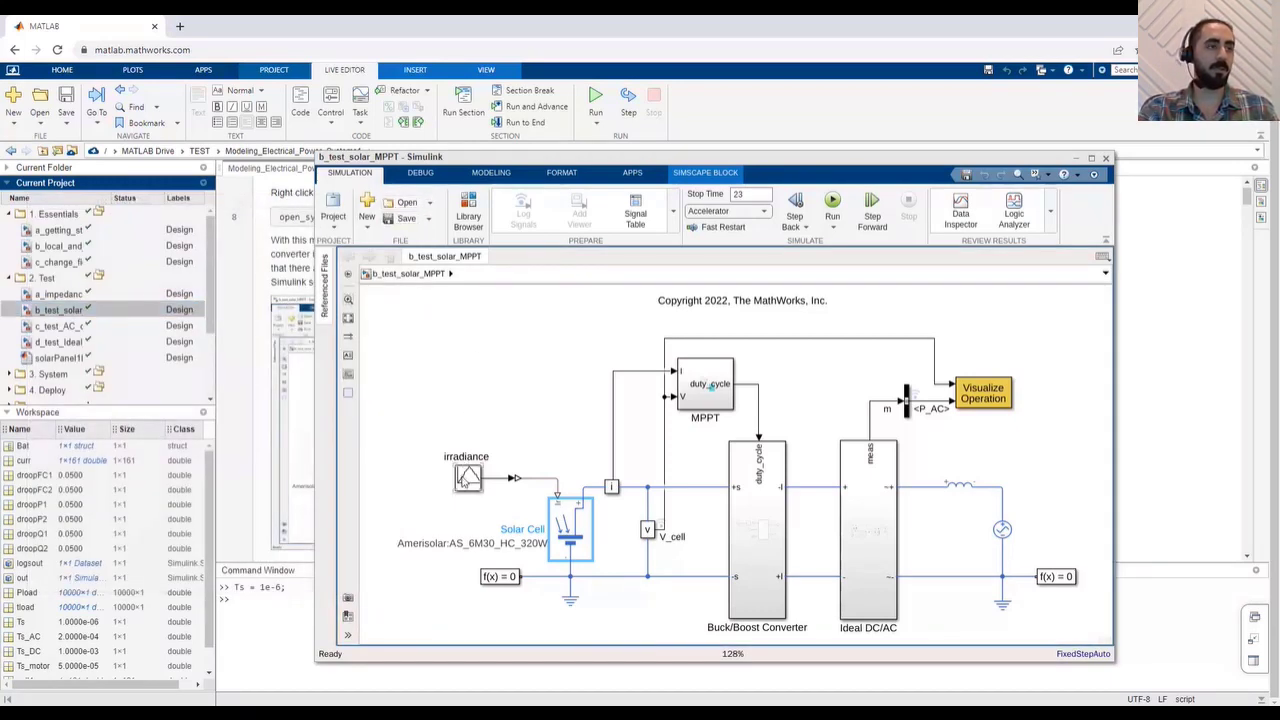
{"action": "double_click", "coordinate": [464, 478]}
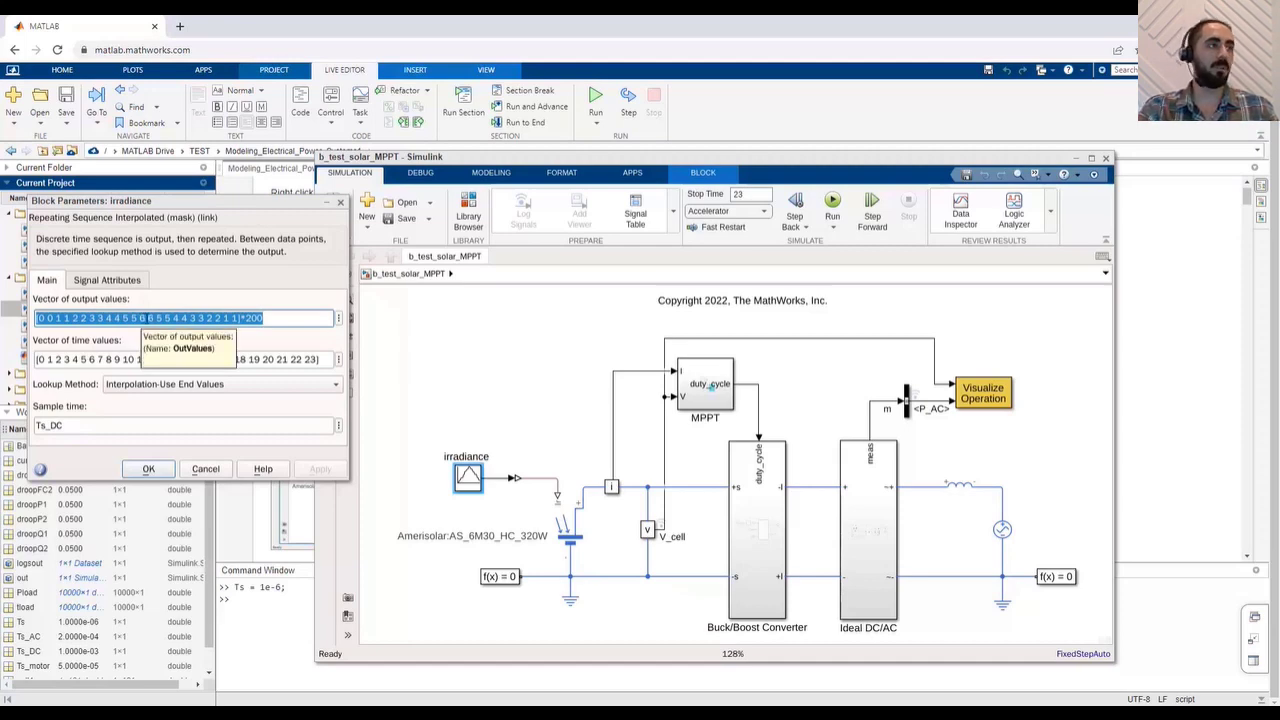
{"action": "left_click", "coordinate": [153, 477]}
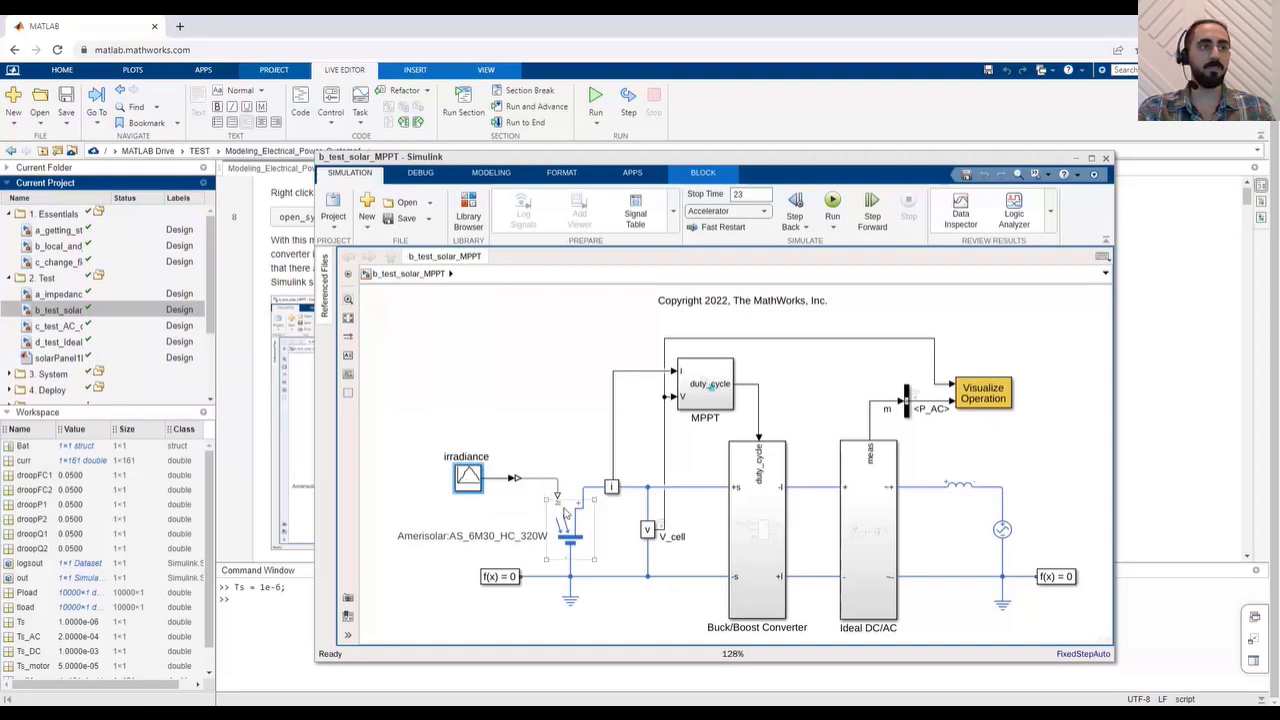
View the contents of the MPPT and Ideal DC/AC subsystems, returning to the top level of the model after each
{"action": "left_click", "coordinate": [708, 405]}
{"action": "double_click", "coordinate": [708, 405]}
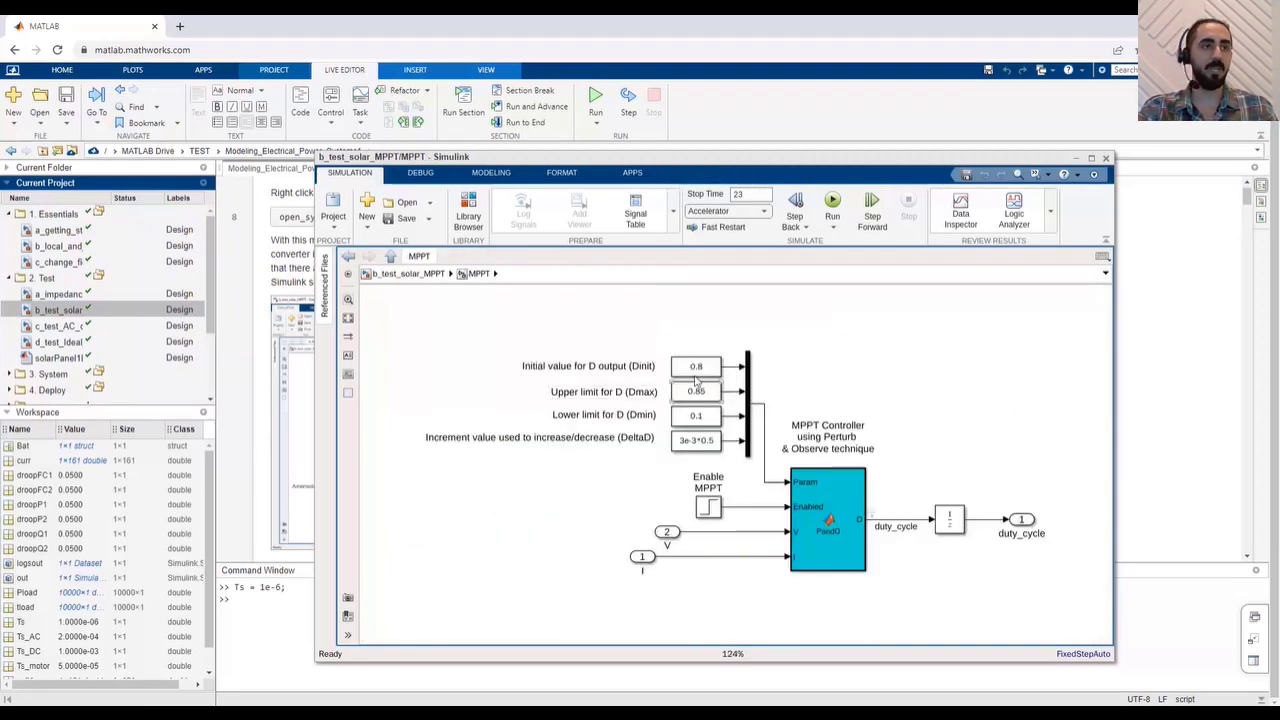
{"action": "left_click", "coordinate": [428, 276]}
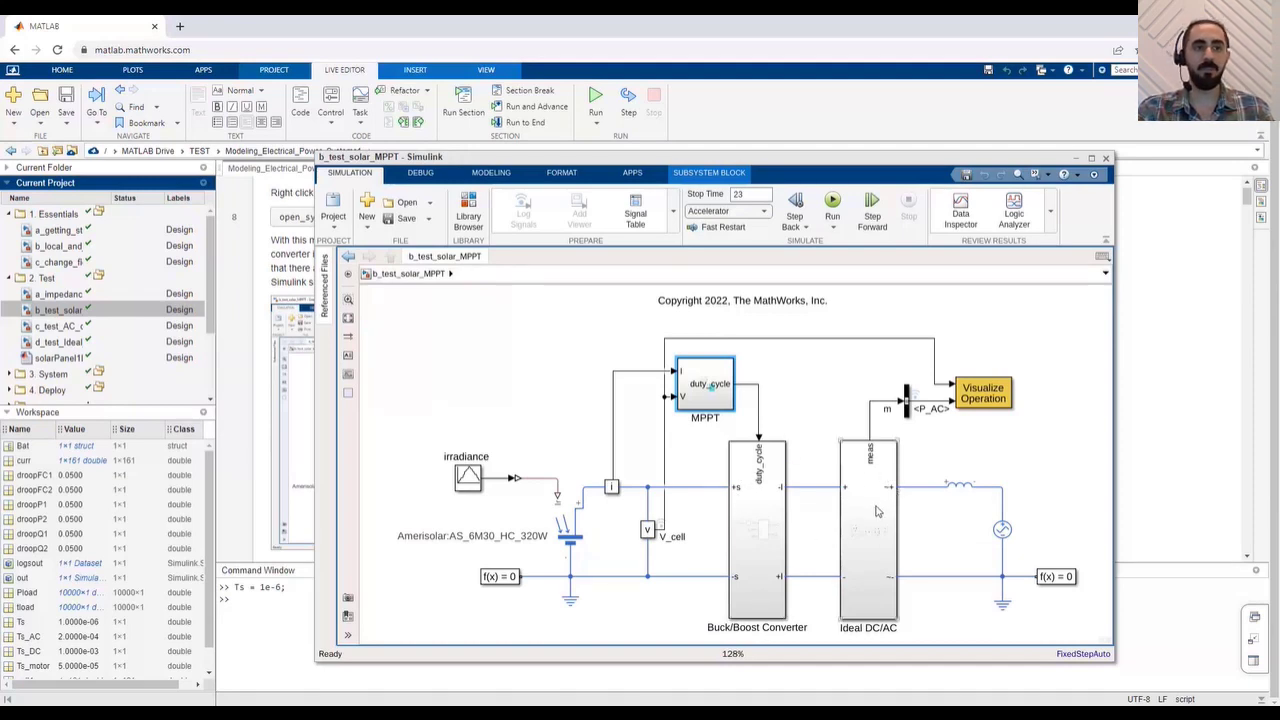
{"action": "double_click", "coordinate": [870, 573]}
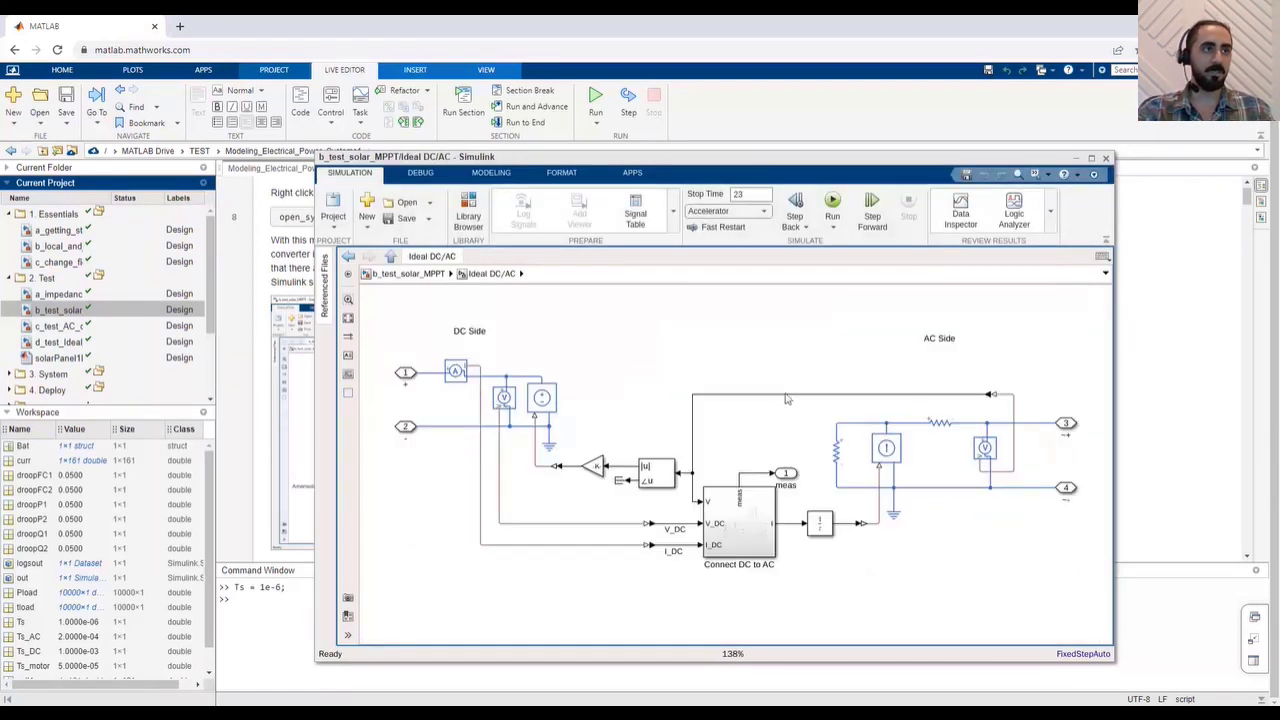
{"action": "key", "text": "space"}
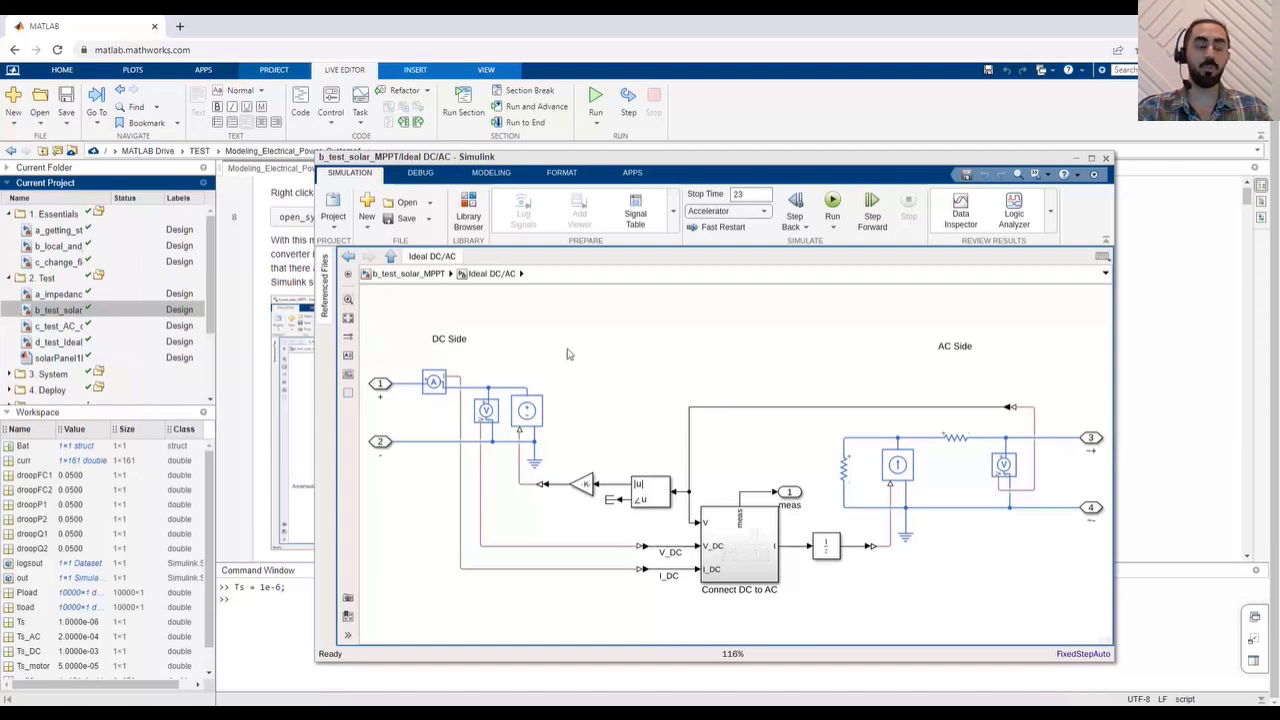
{"action": "left_click", "coordinate": [408, 274]}
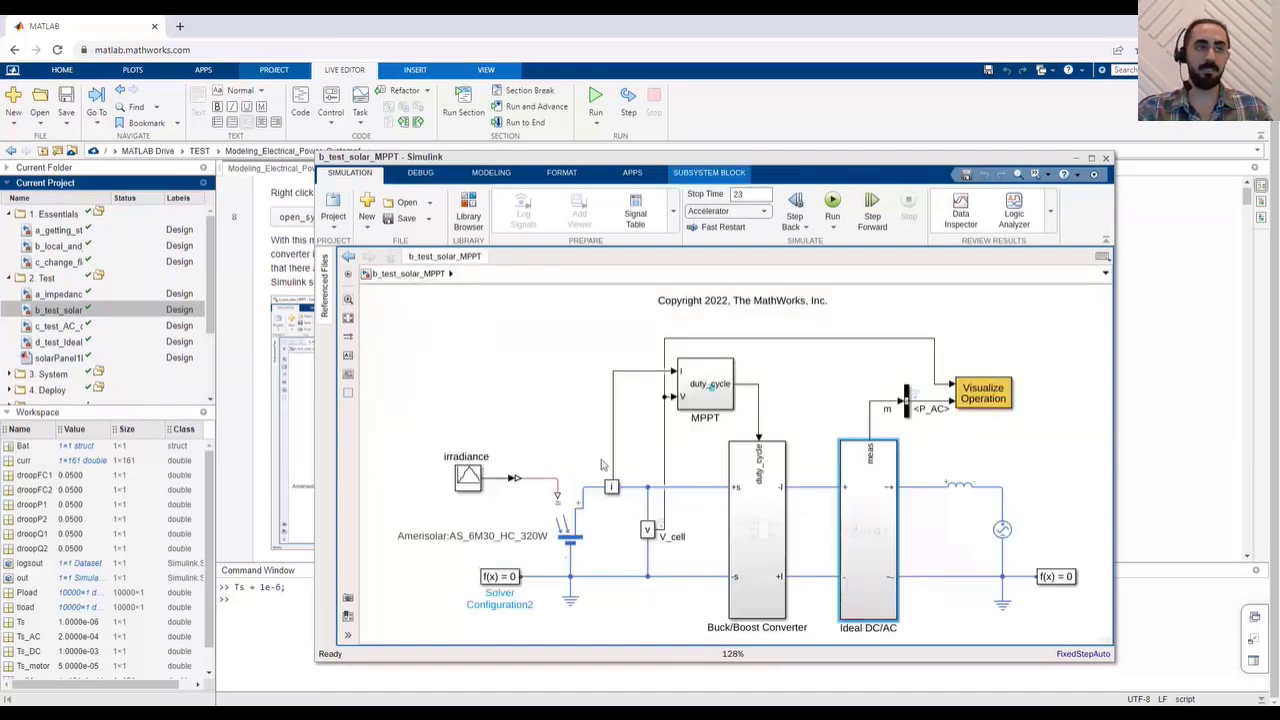
Compare the local solver sample times in the DC-side and AC-side Solver Configuration blocks
{"action": "left_click", "coordinate": [1062, 580]}
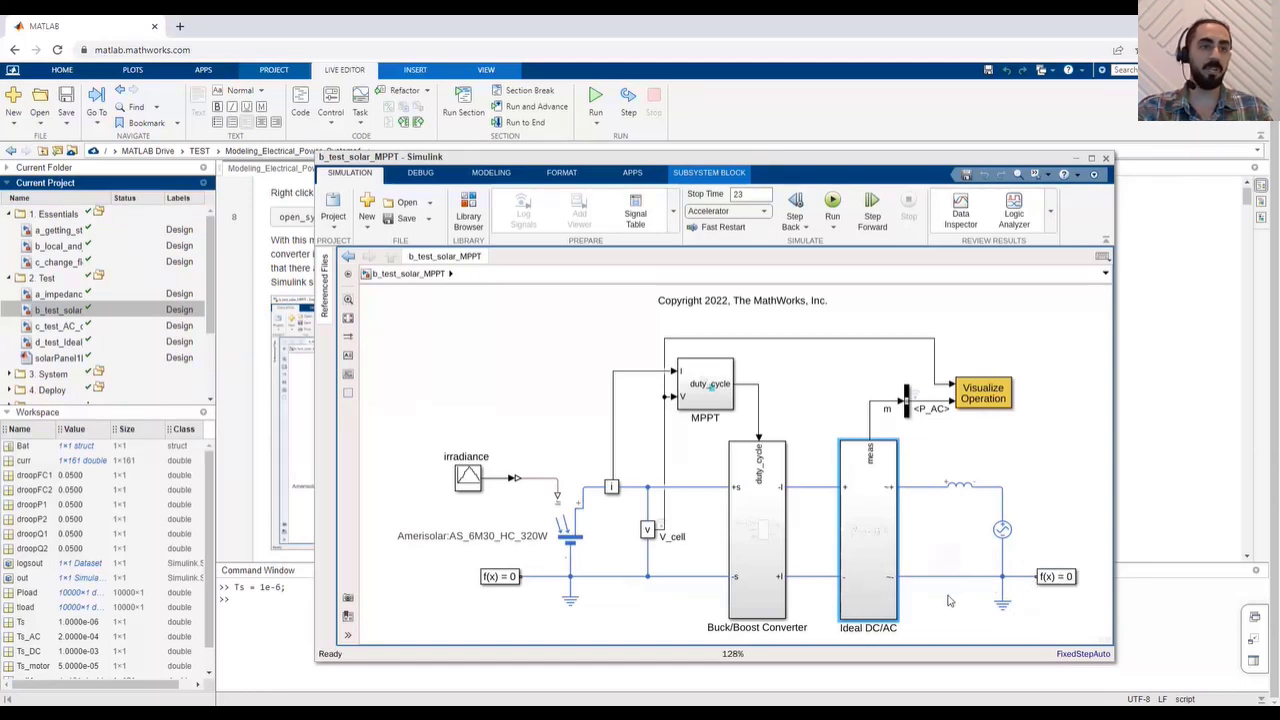
{"action": "double_click", "coordinate": [491, 578]}
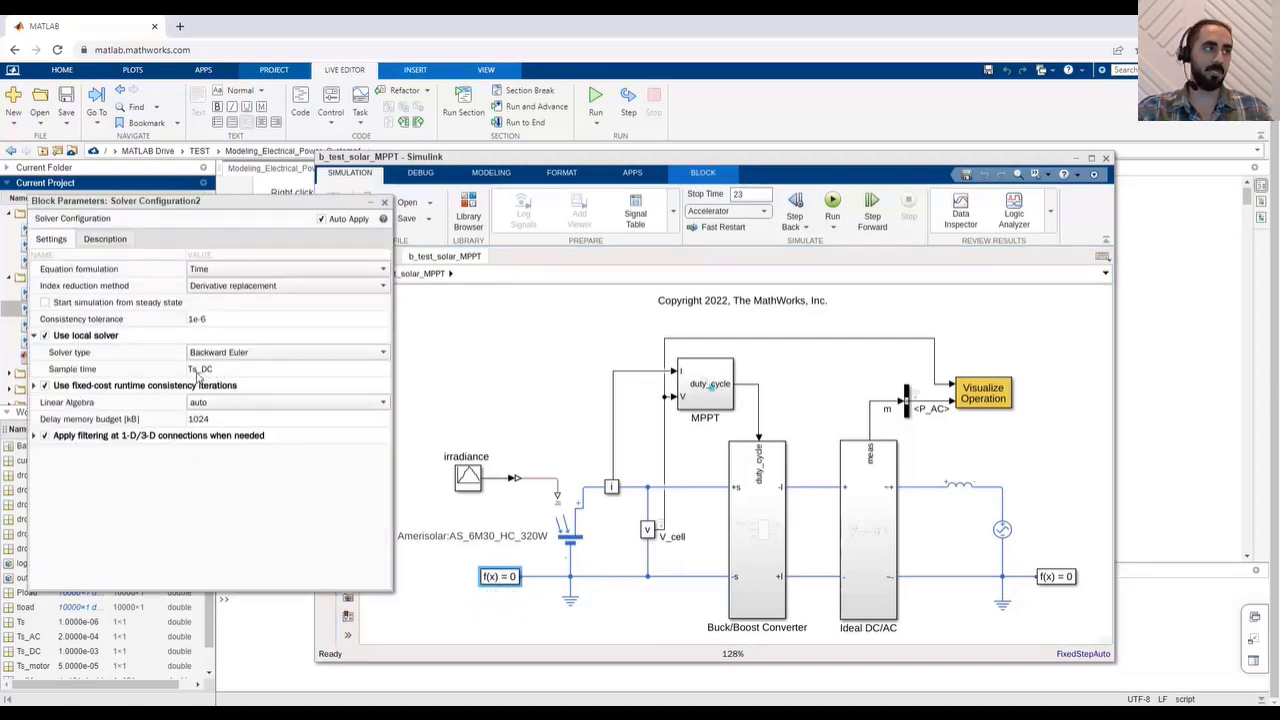
{"action": "left_click", "coordinate": [384, 203]}
{"action": "left_click", "coordinate": [1057, 578]}
{"action": "double_click", "coordinate": [1057, 578]}
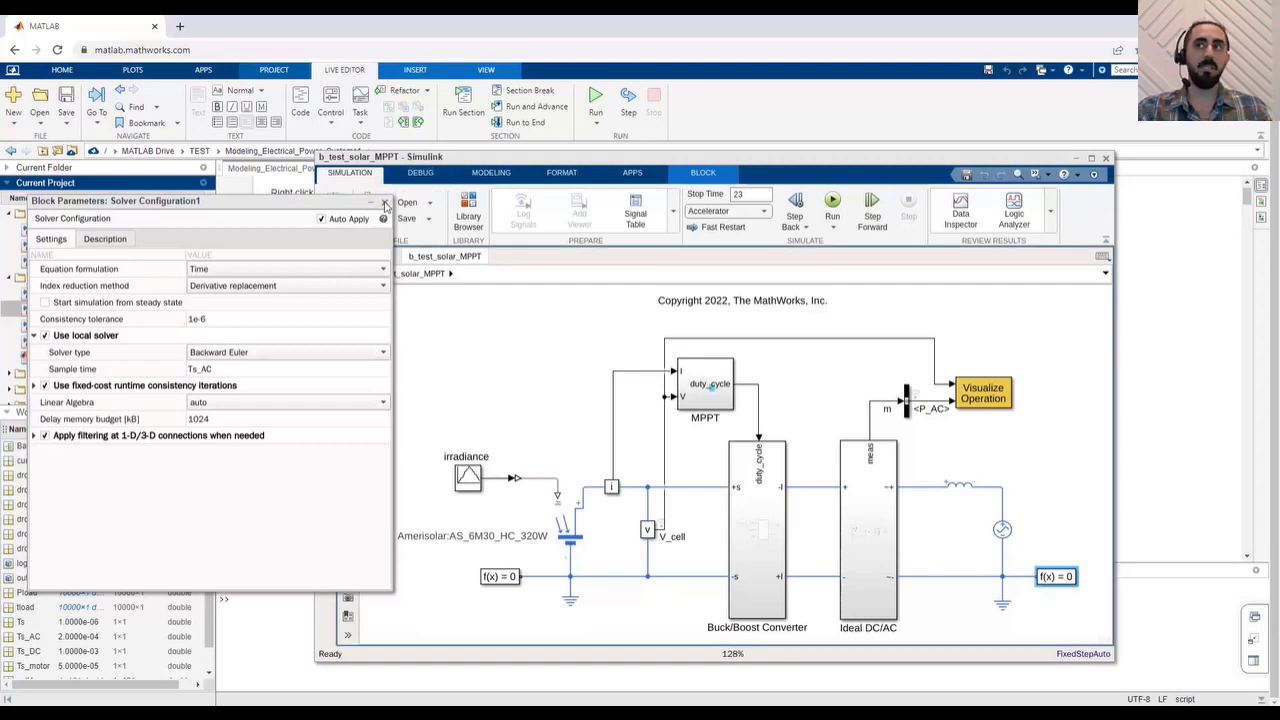
{"action": "left_click", "coordinate": [384, 204]}
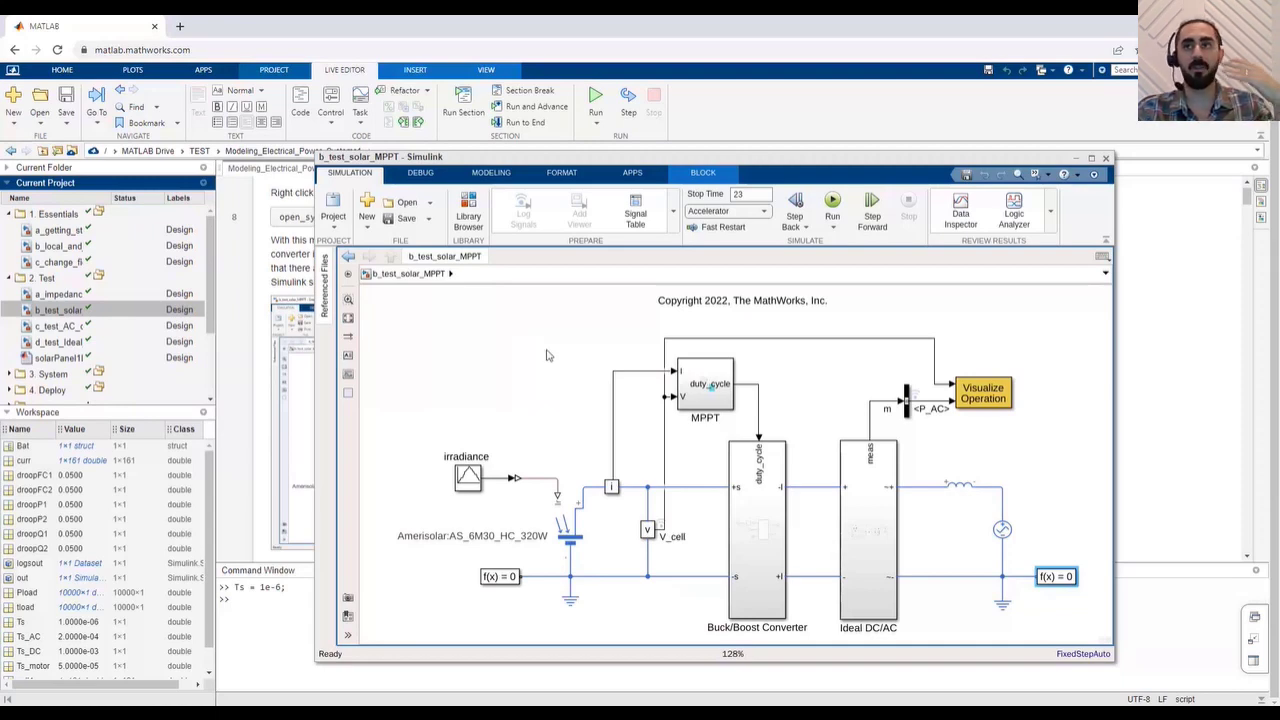
Look inside the Visualize Operation subsystem at its powerTracking function and return to the top-level model
{"action": "double_click", "coordinate": [992, 398]}
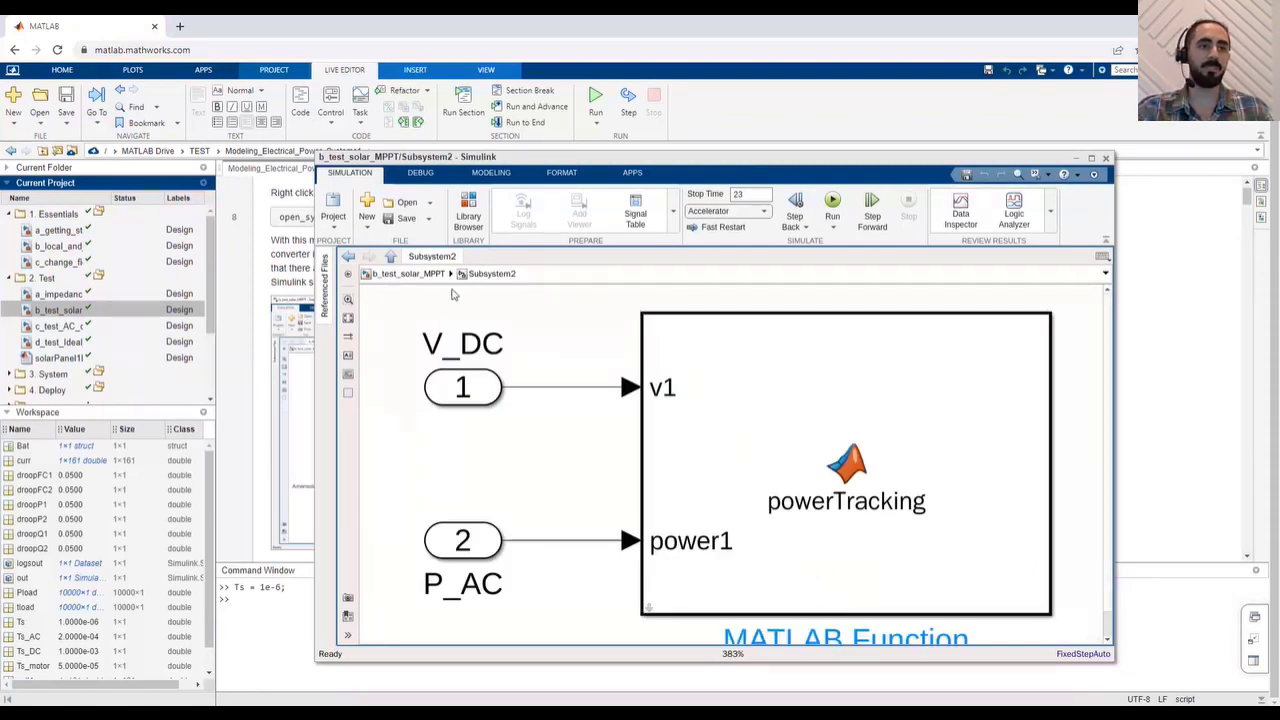
{"action": "left_click", "coordinate": [414, 275]}
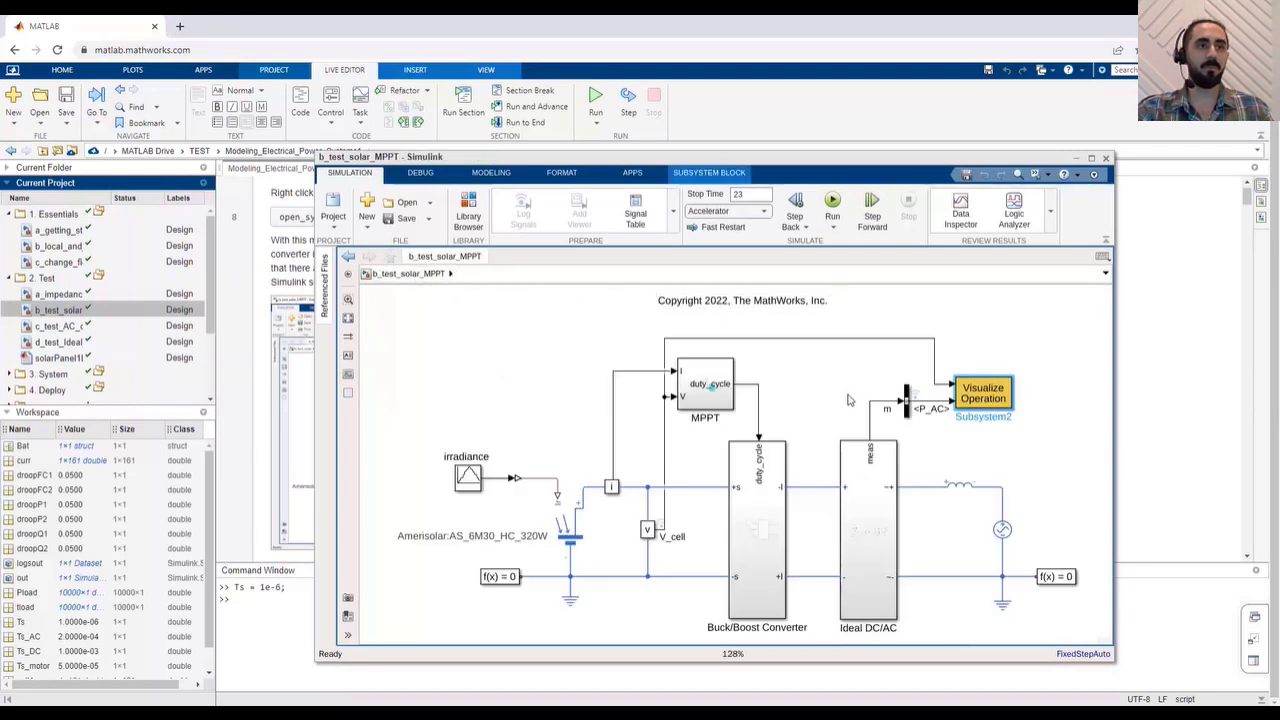
{"action": "left_click_drag", "start_coordinate": [849, 159], "coordinate": [896, 177]}
{"action": "left_click", "coordinate": [627, 553]}
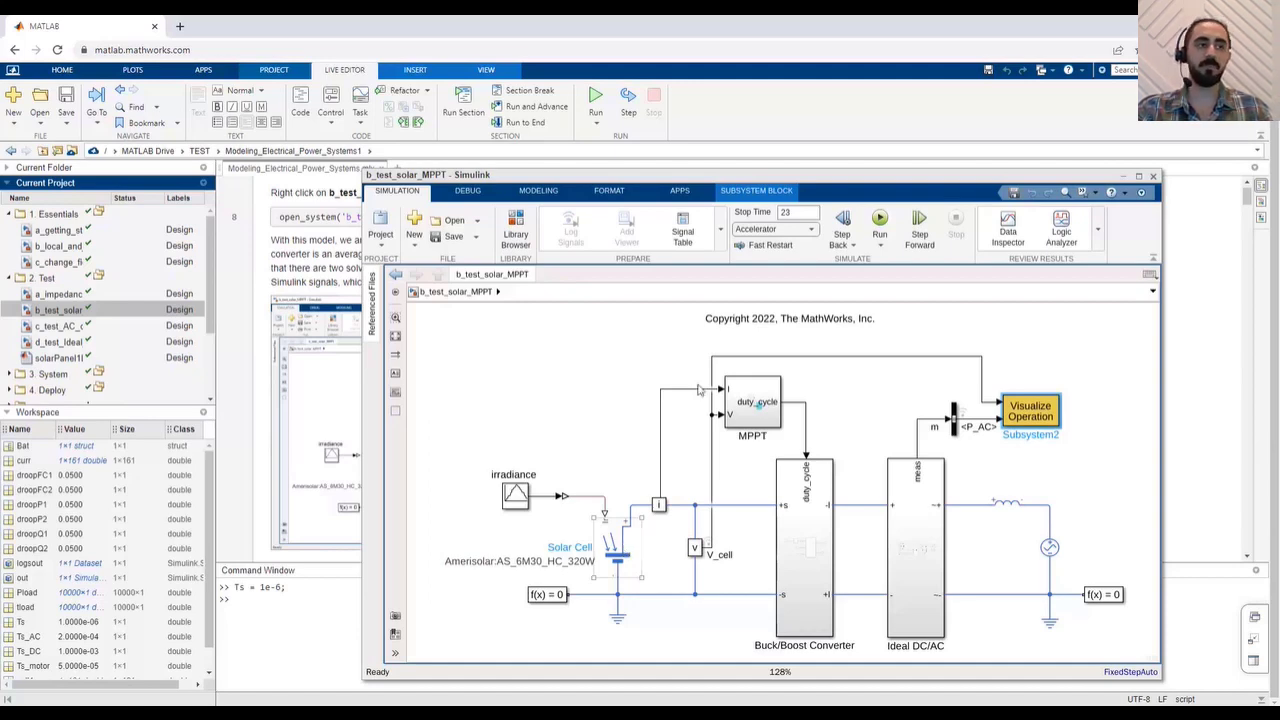
Run the b_test_solar_MPPT simulation and move the model out of the way to watch the solar cell power curves in Figure 1
{"action": "left_click", "coordinate": [880, 222]}
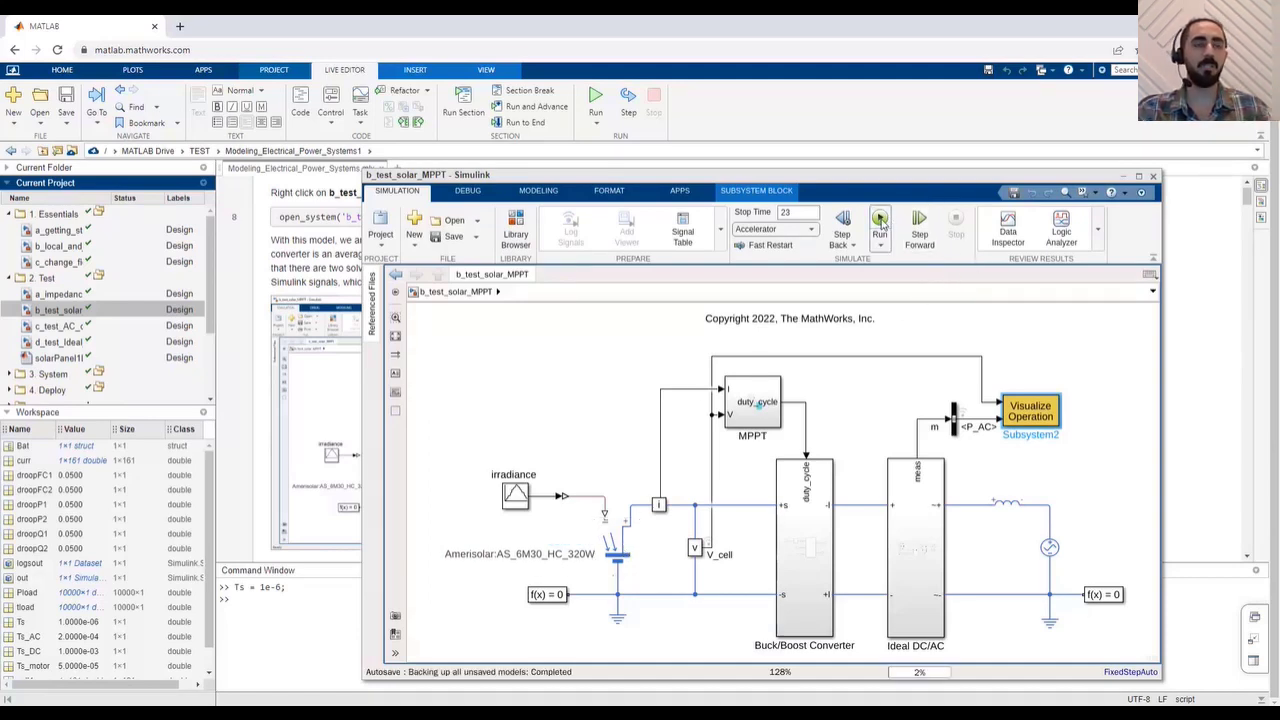
{"action": "left_click_drag", "start_coordinate": [1073, 179], "coordinate": [899, 204]}
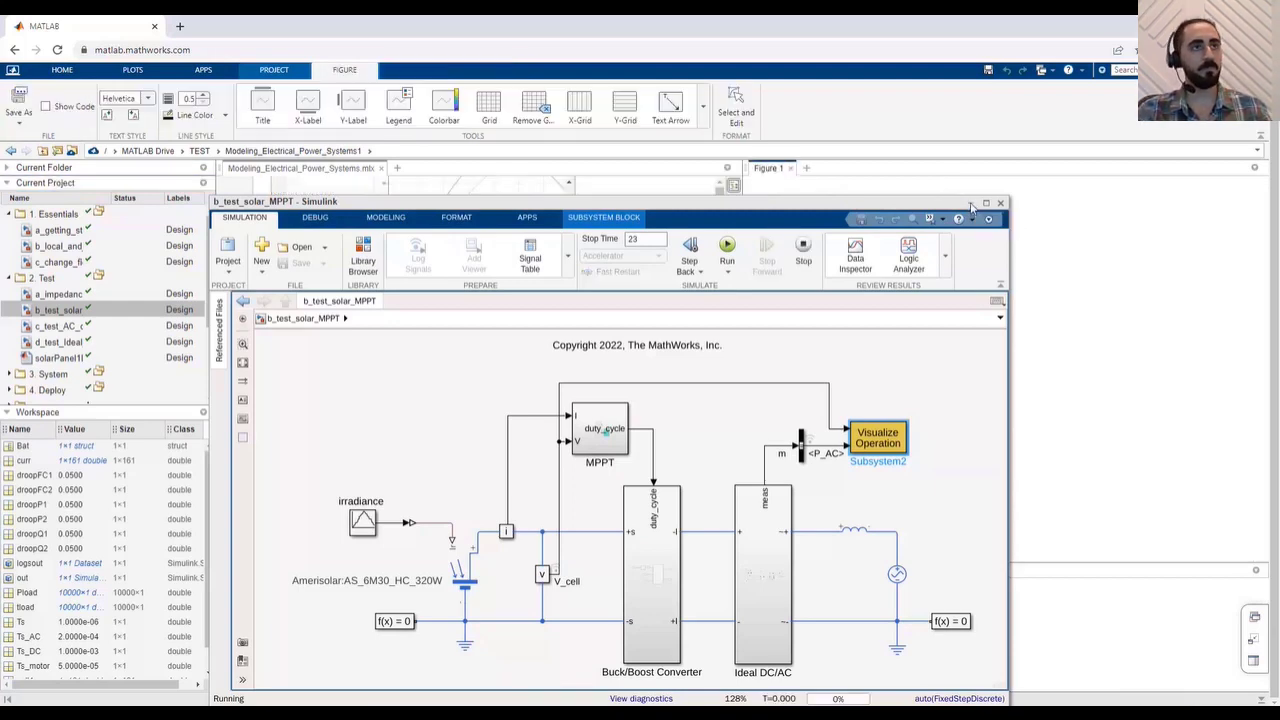
{"action": "left_click", "coordinate": [970, 206]}
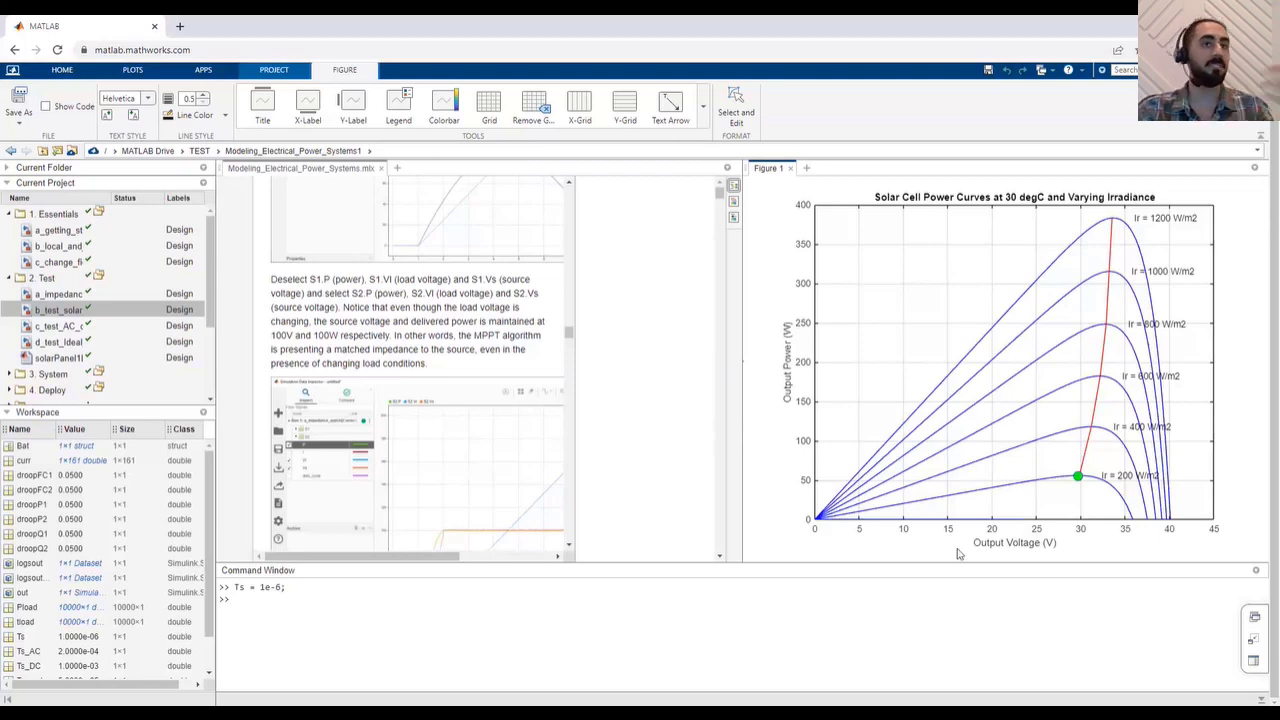
Close Figure 1 and the b_test_solar_MPPT model, and advance the live script to the Power Sharing on AC generators section
{"action": "left_click", "coordinate": [790, 168]}
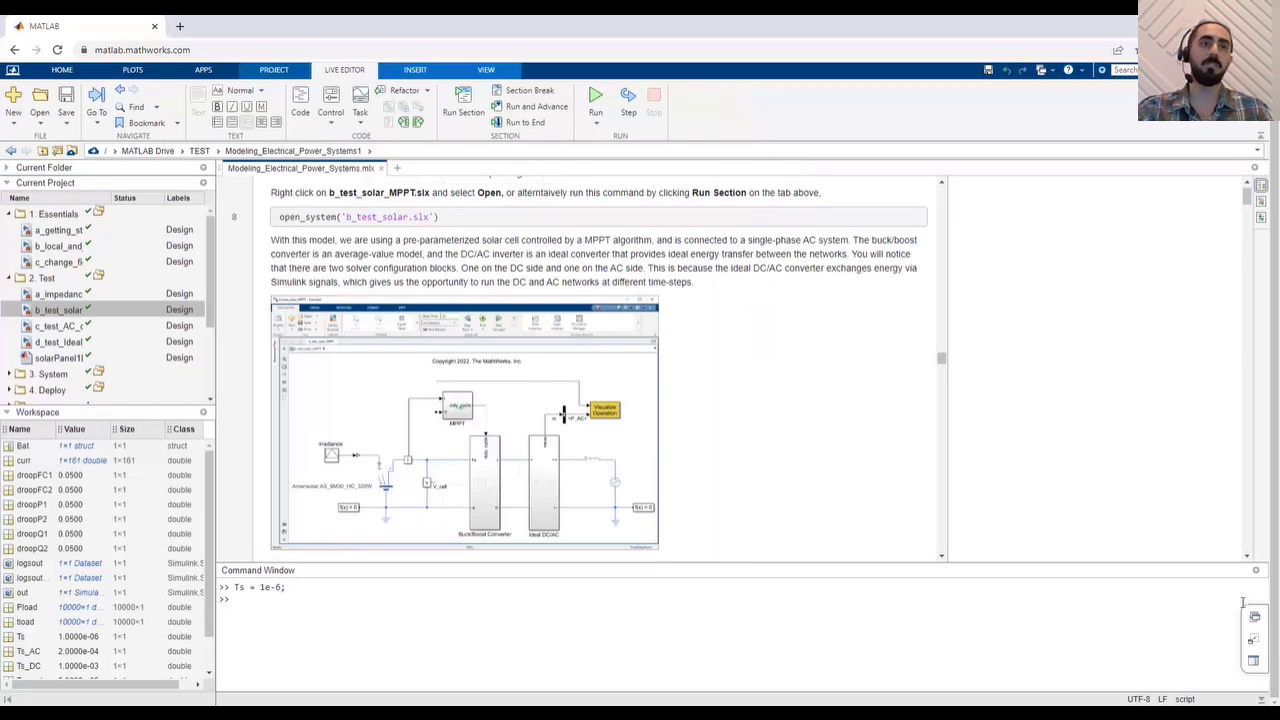
{"action": "scroll", "coordinate": [885, 398], "scroll_direction": "down", "scroll_amount": 5}
{"action": "scroll", "coordinate": [883, 399], "scroll_direction": "down", "scroll_amount": 12}
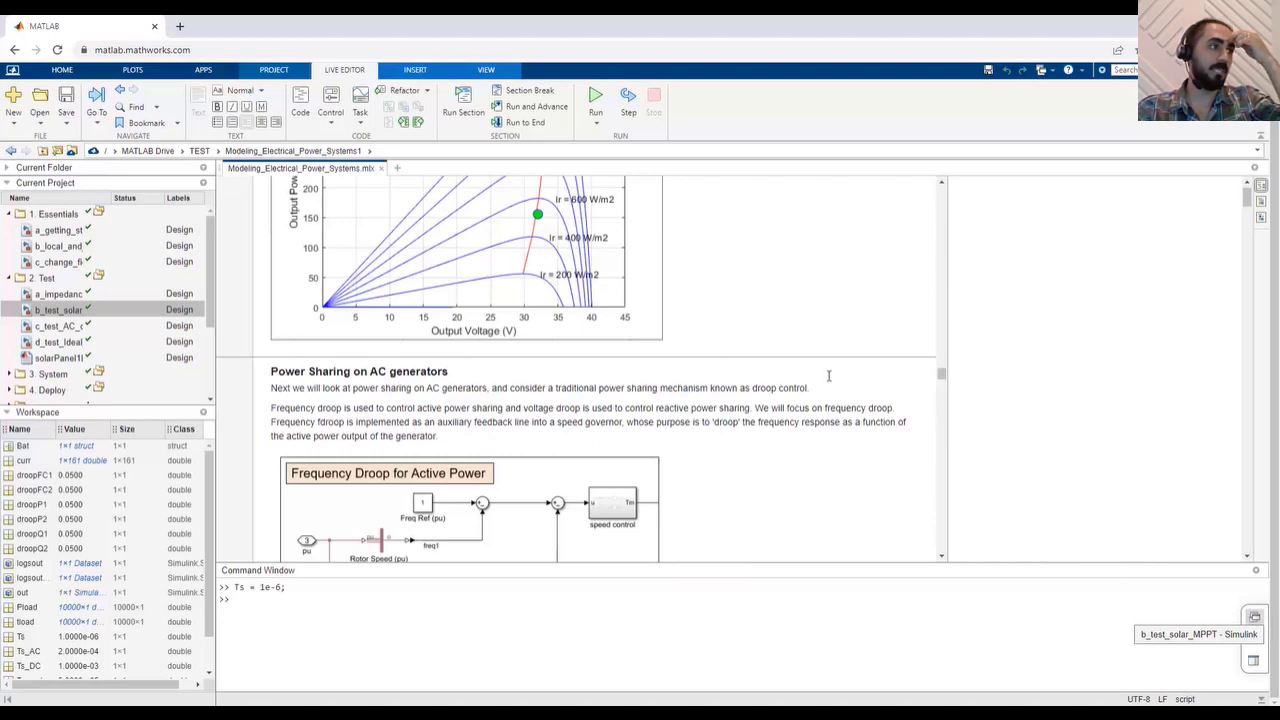
{"action": "left_click", "coordinate": [1254, 616]}
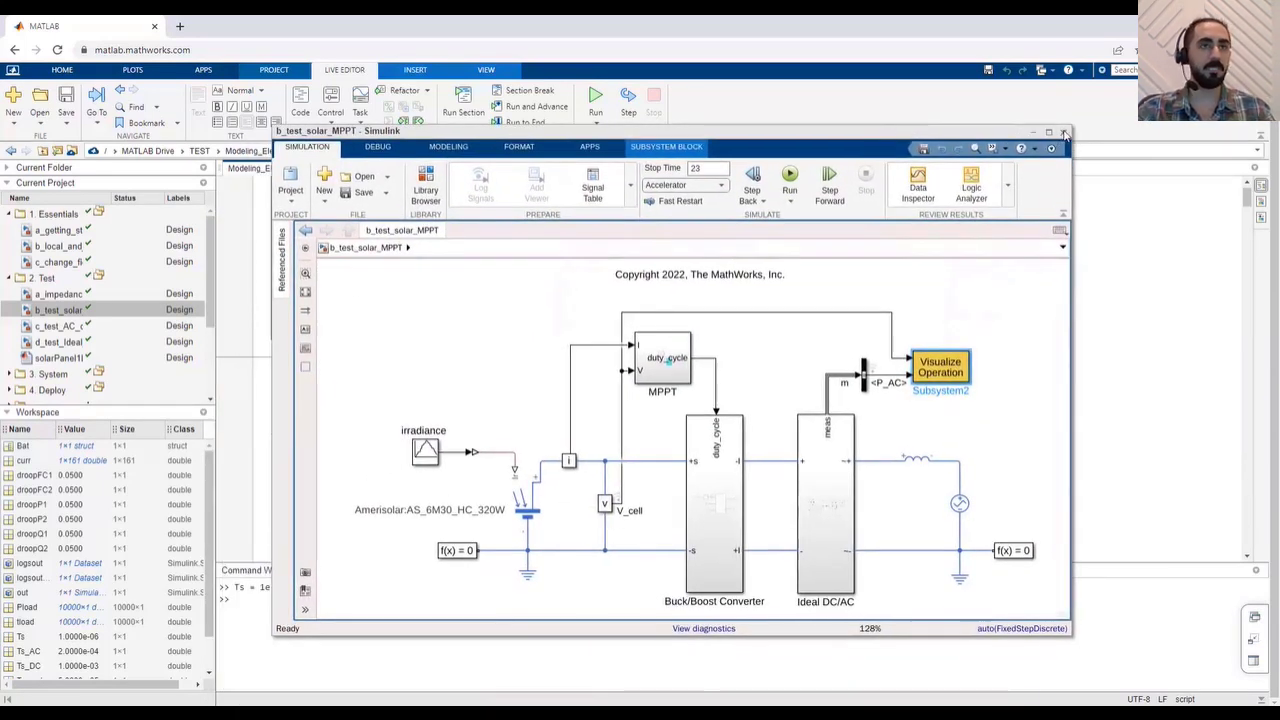
{"action": "left_click", "coordinate": [1064, 133]}
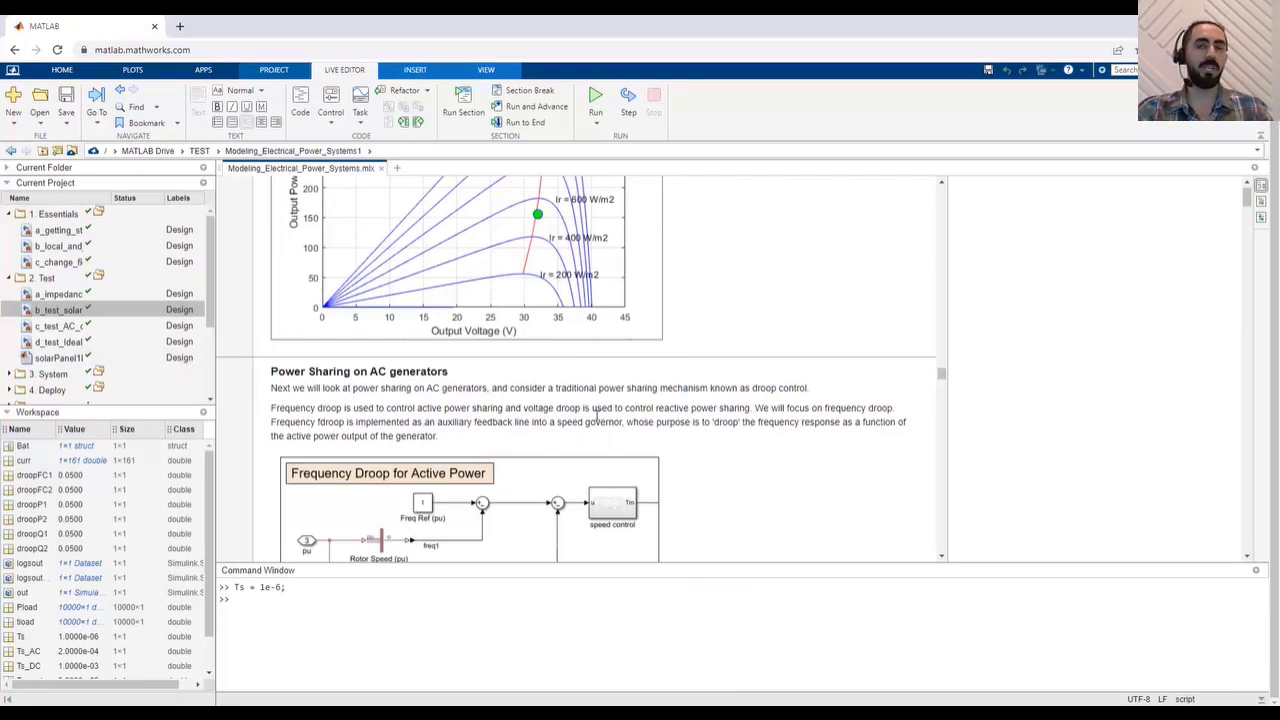
{"action": "scroll", "coordinate": [688, 462], "scroll_direction": "down", "scroll_amount": 1}
{"action": "scroll", "coordinate": [691, 465], "scroll_direction": "down", "scroll_amount": 2}
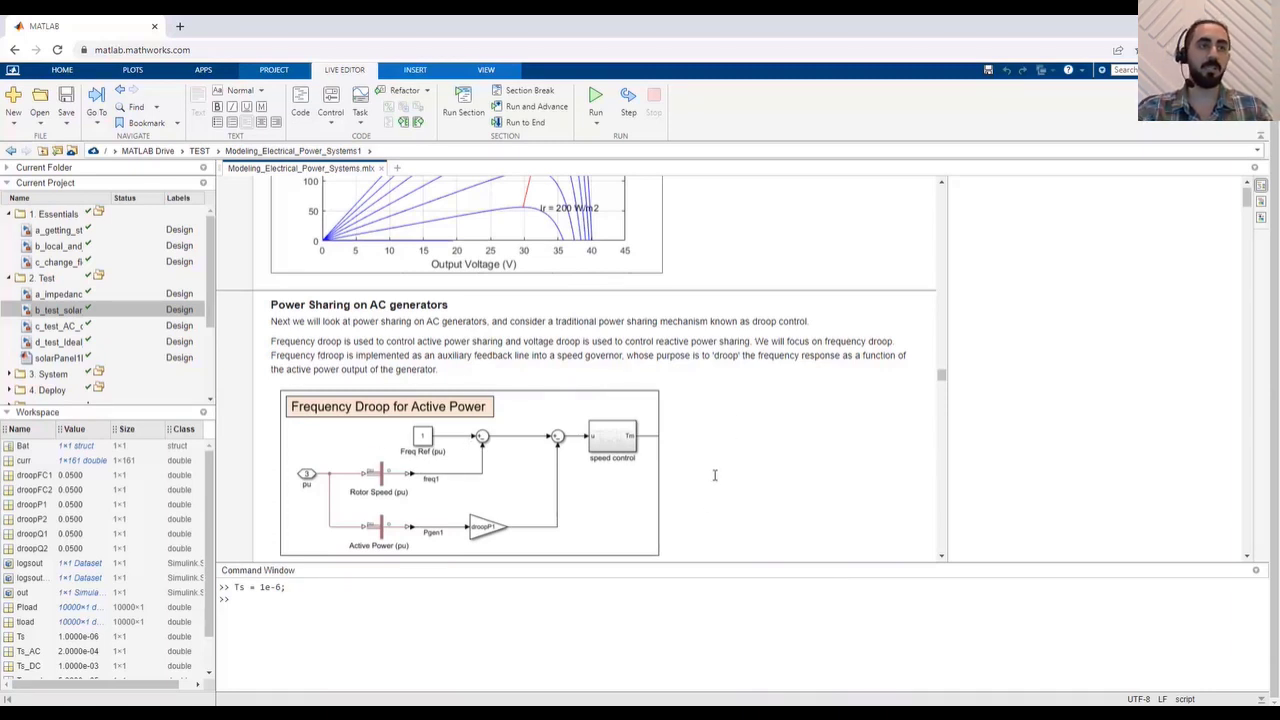
Read through the frequency droop explanation in the live script and open the c_test_AC_droop model from the 2. Test project folder
{"action": "scroll", "coordinate": [715, 476], "scroll_direction": "down", "scroll_amount": 3}
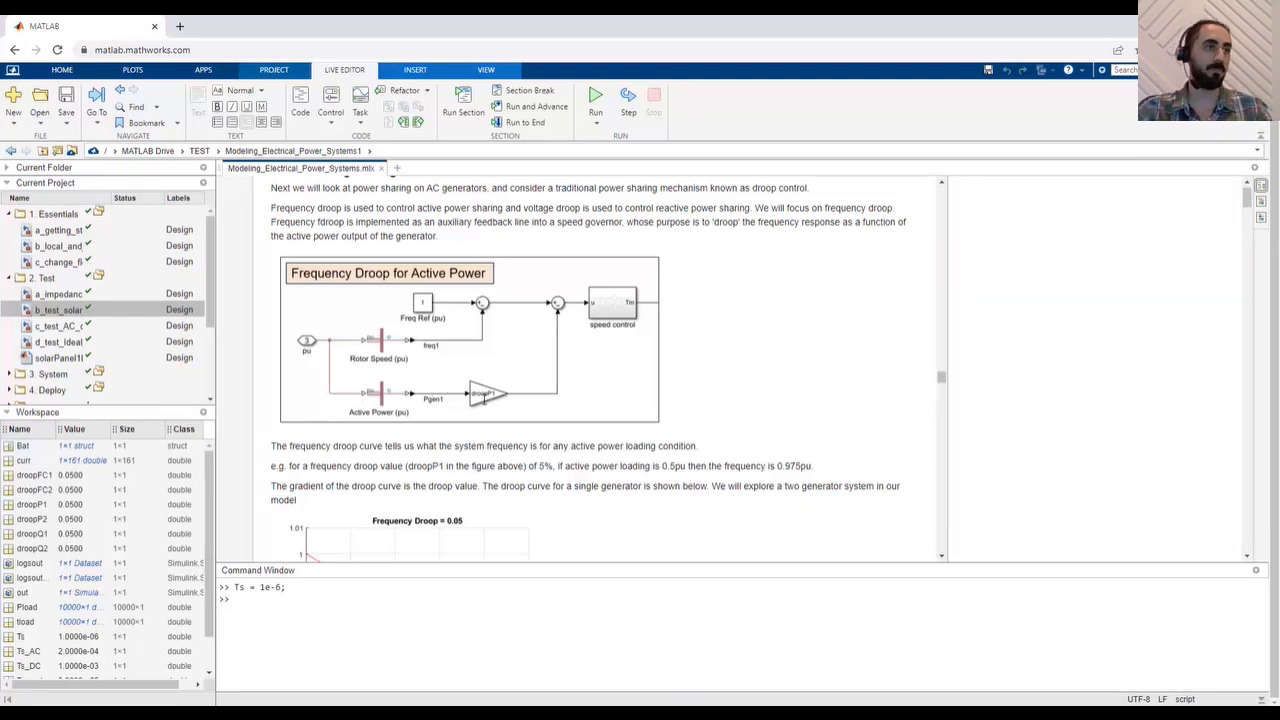
{"action": "scroll", "coordinate": [506, 416], "scroll_direction": "down", "scroll_amount": 1}
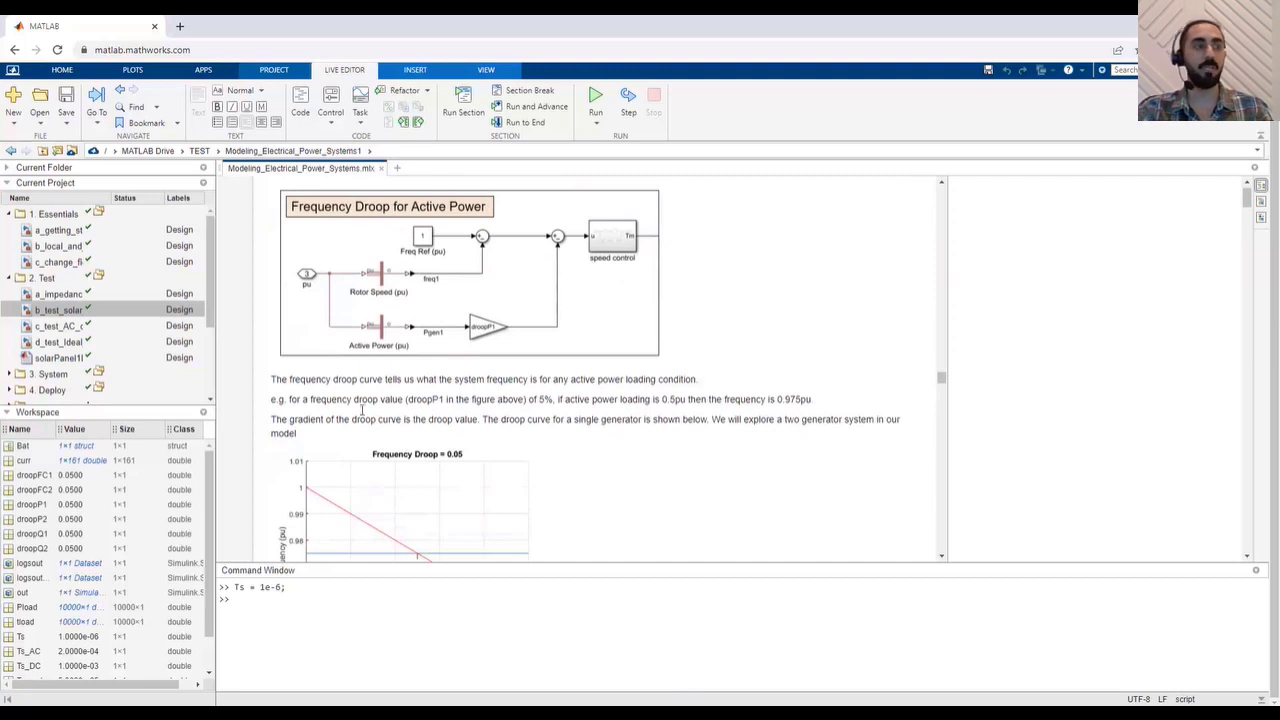
{"action": "scroll", "coordinate": [354, 410], "scroll_direction": "down", "scroll_amount": 2}
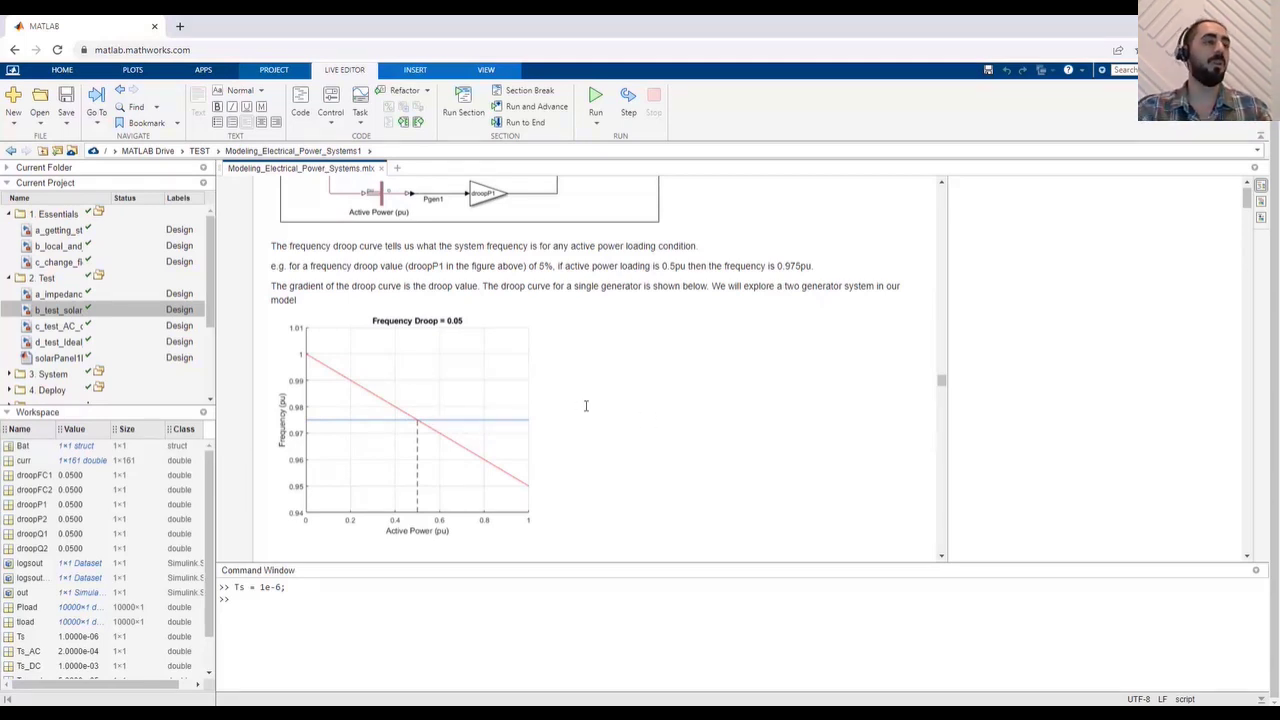
{"action": "scroll", "coordinate": [586, 405], "scroll_direction": "down", "scroll_amount": 3}
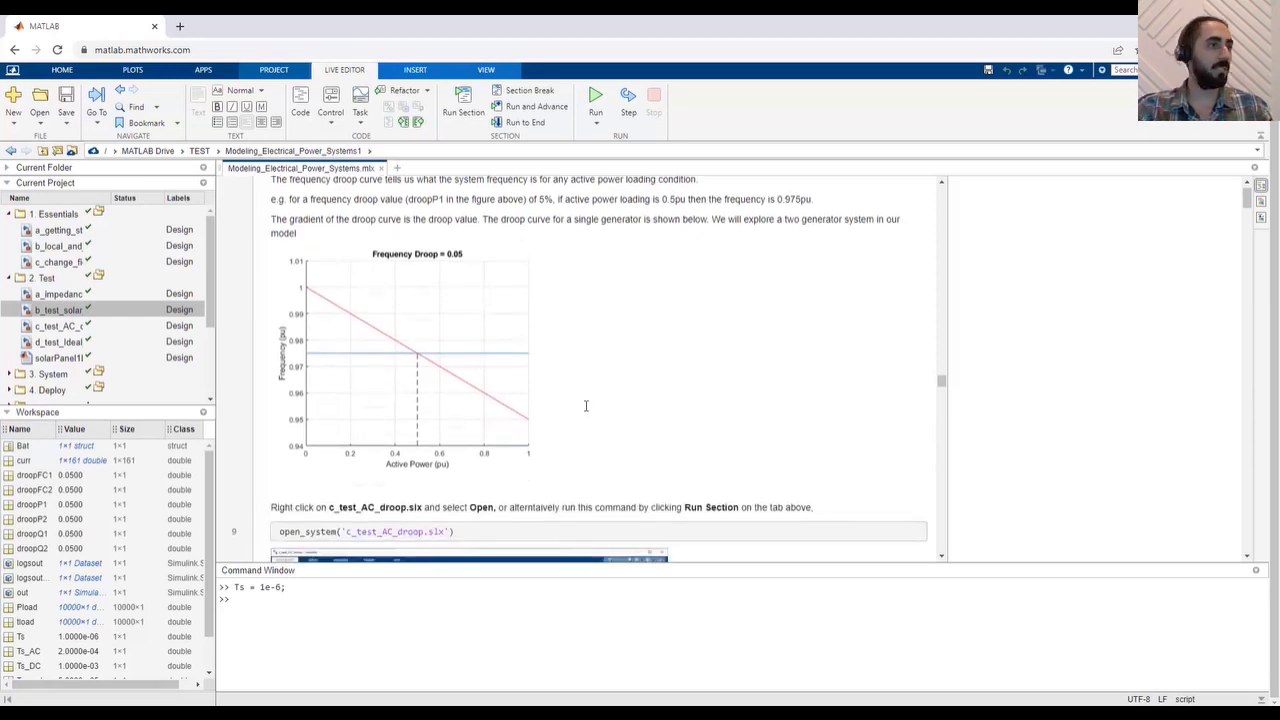
{"action": "scroll", "coordinate": [586, 407], "scroll_direction": "down", "scroll_amount": 3}
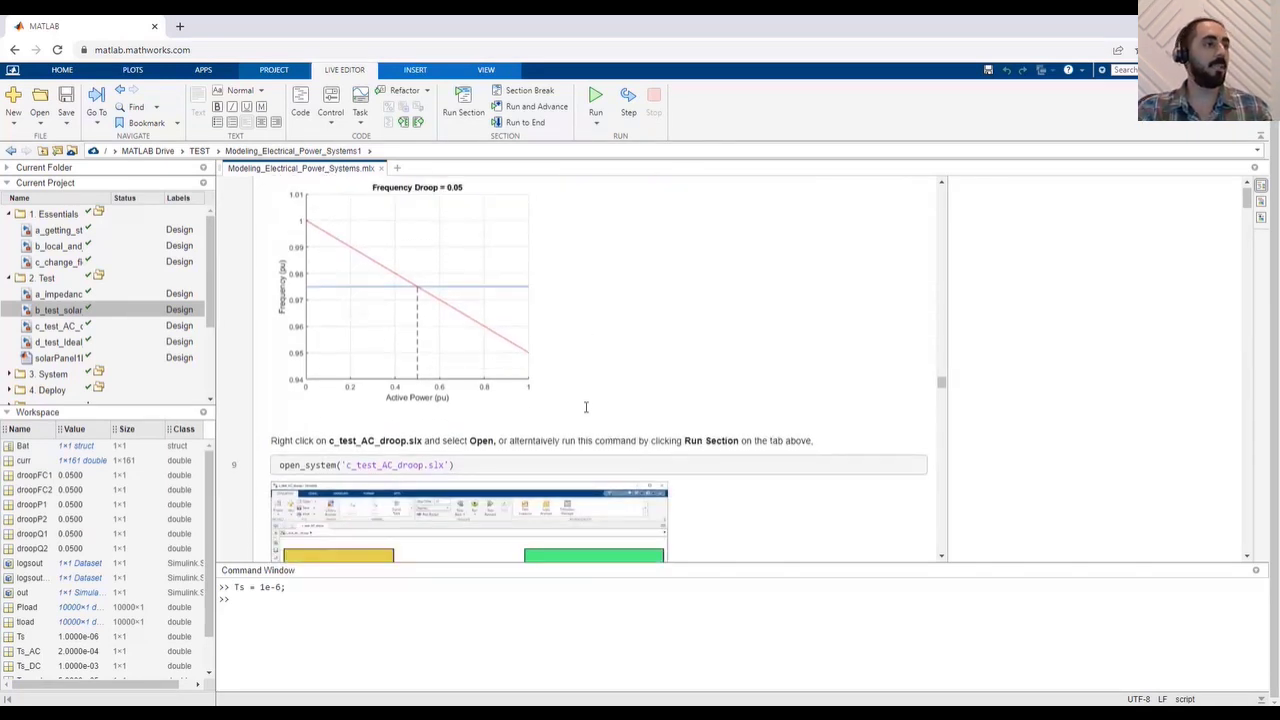
{"action": "left_click", "coordinate": [72, 330]}
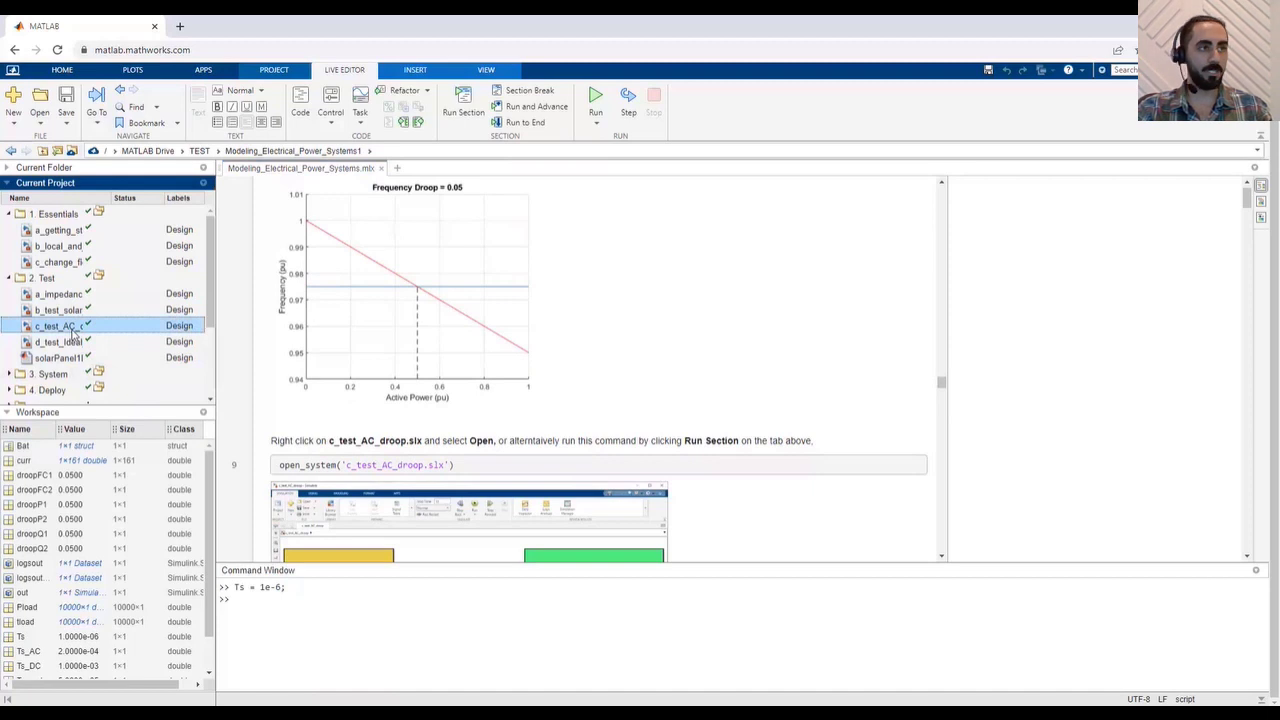
{"action": "right_click", "coordinate": [72, 332]}
{"action": "left_click", "coordinate": [88, 342]}
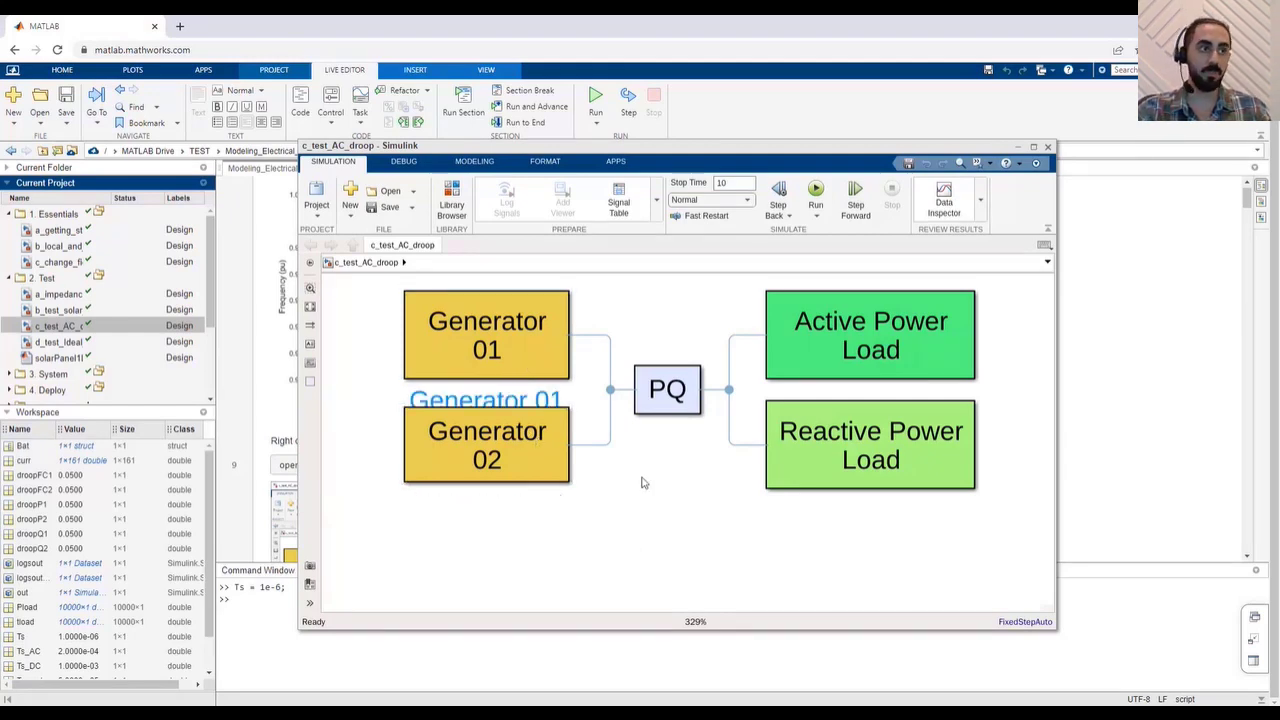
Look inside Generator 01 at the droop feedback in its Prime mover and governor subsystem, and return to the top-level model
{"action": "key", "text": "space"}
{"action": "double_click", "coordinate": [501, 404]}
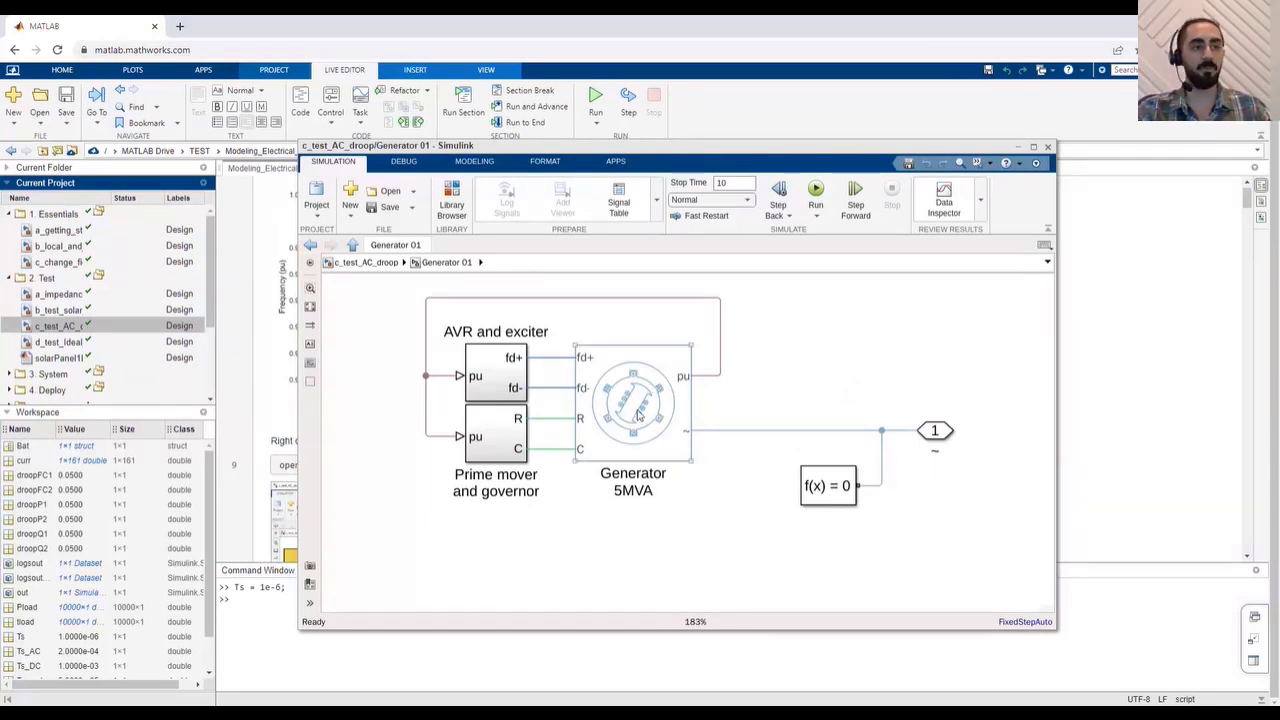
{"action": "left_click", "coordinate": [499, 455]}
{"action": "double_click", "coordinate": [499, 455]}
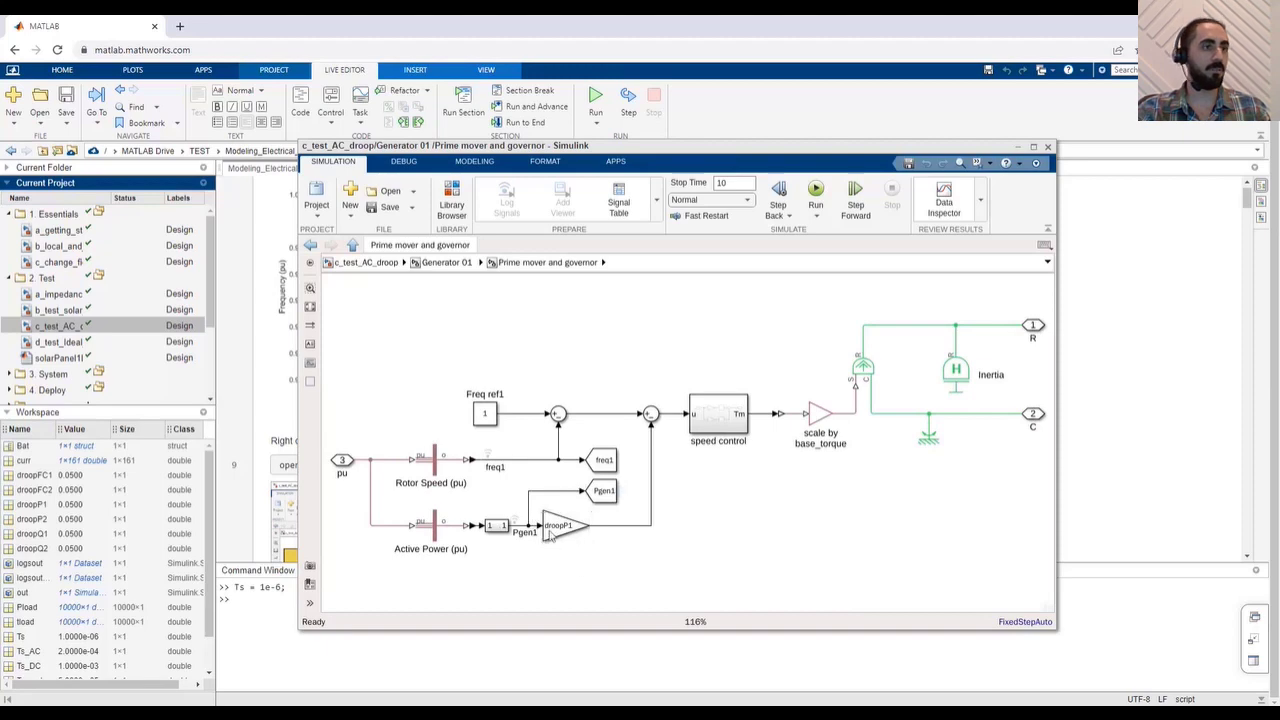
{"action": "left_click", "coordinate": [434, 267]}
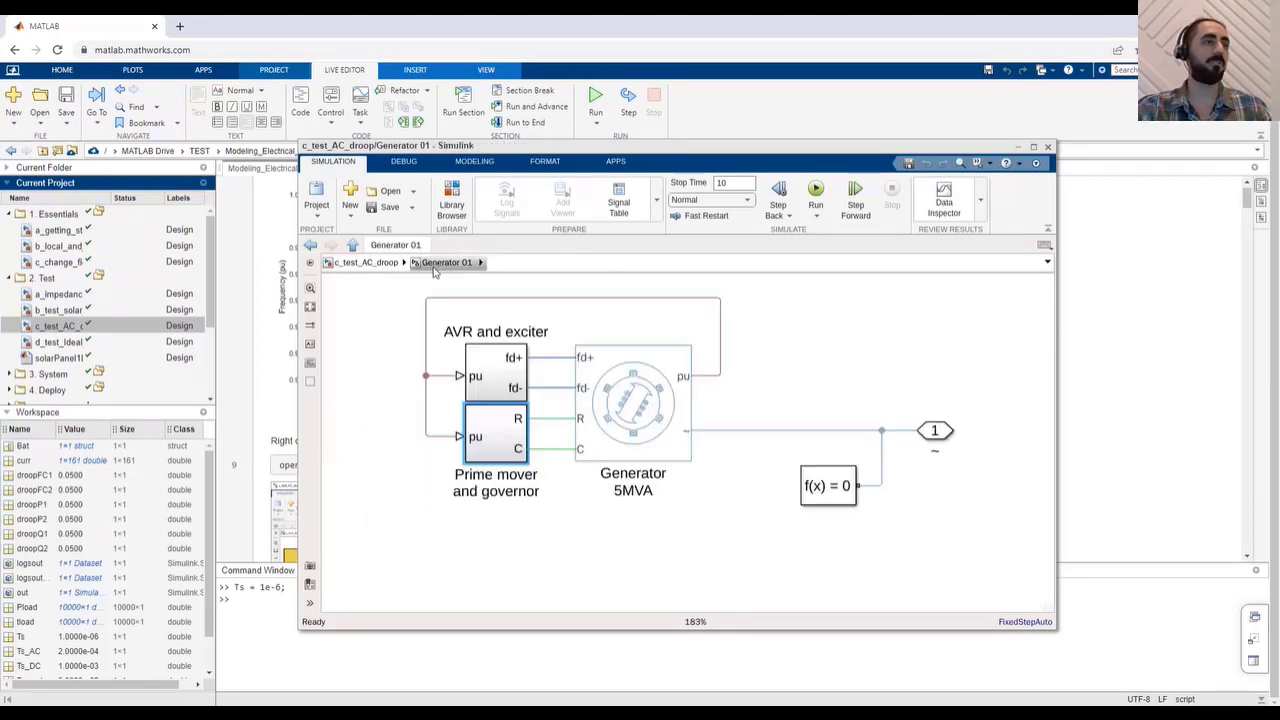
{"action": "left_click", "coordinate": [375, 266]}
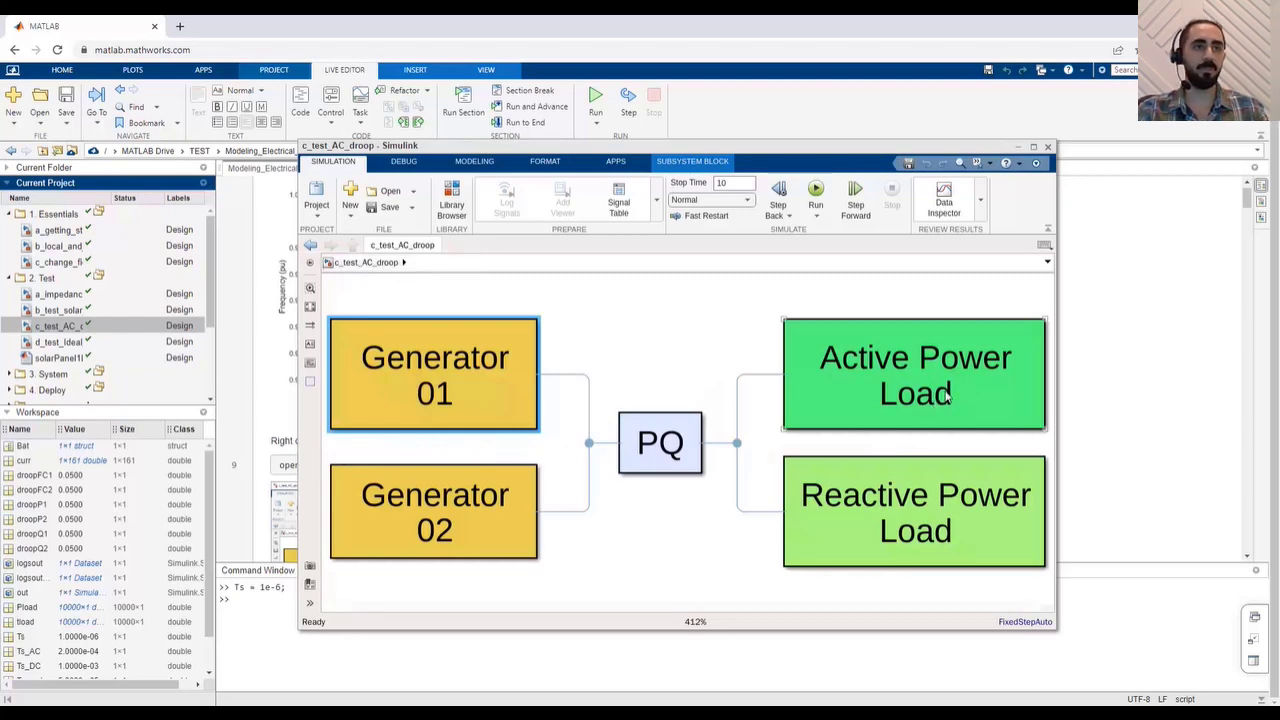
Inspect the Active Power Reference block's parameters inside the Active Power Load subsystem and return to the top level
{"action": "left_click", "coordinate": [985, 403]}
{"action": "double_click", "coordinate": [985, 403]}
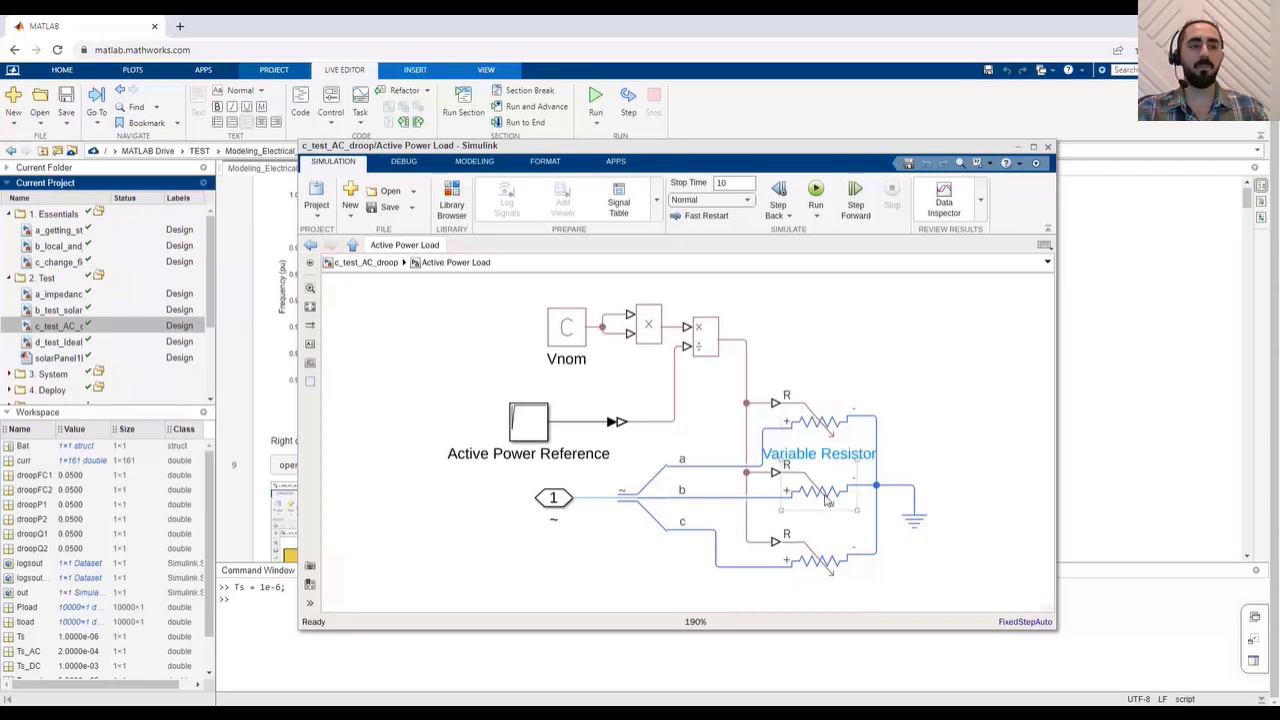
{"action": "double_click", "coordinate": [527, 425]}
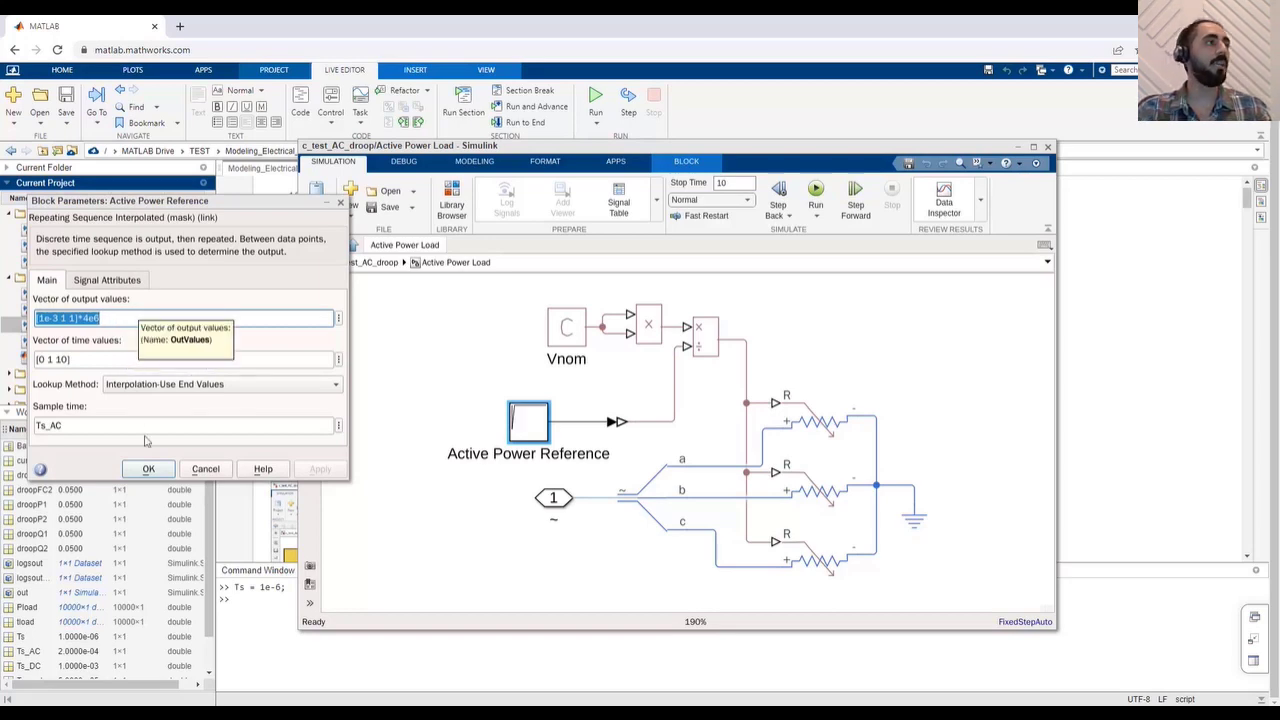
{"action": "left_click", "coordinate": [149, 470]}
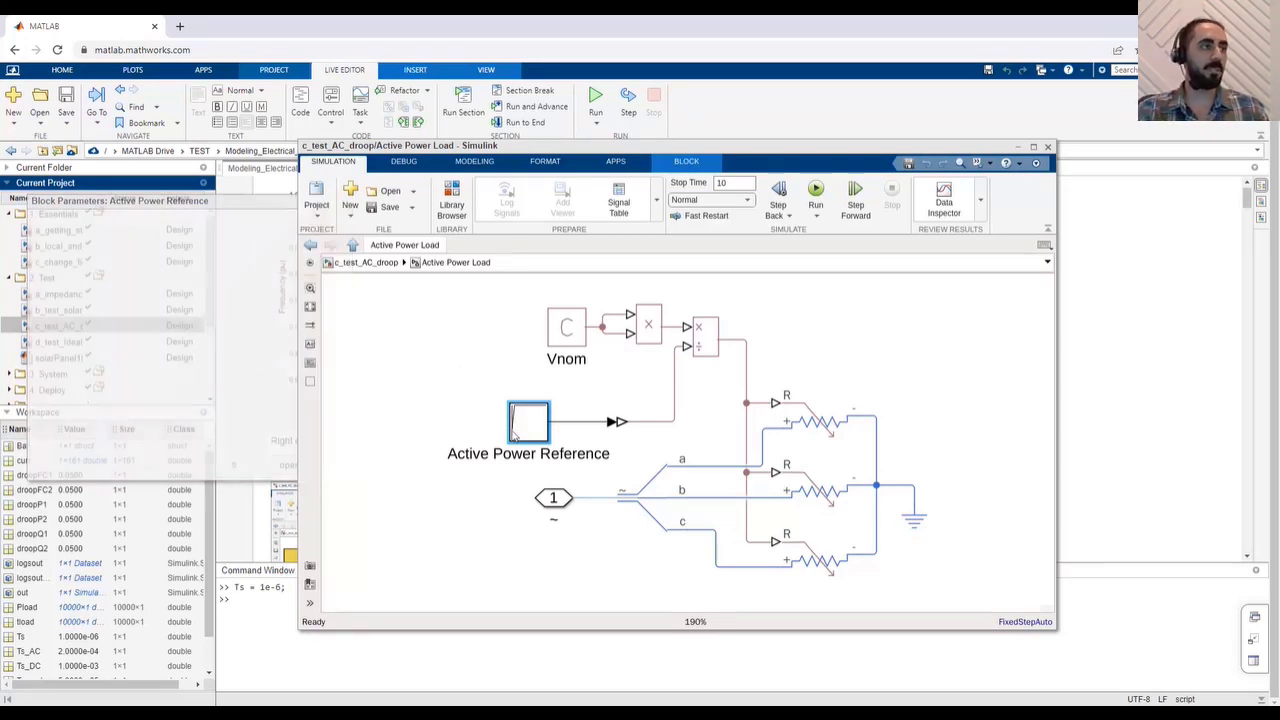
{"action": "key", "text": "Escape"}
Inspect the Reactive Power Reference block's parameters inside the Reactive Power Load subsystem and return to the top level
{"action": "double_click", "coordinate": [862, 523]}
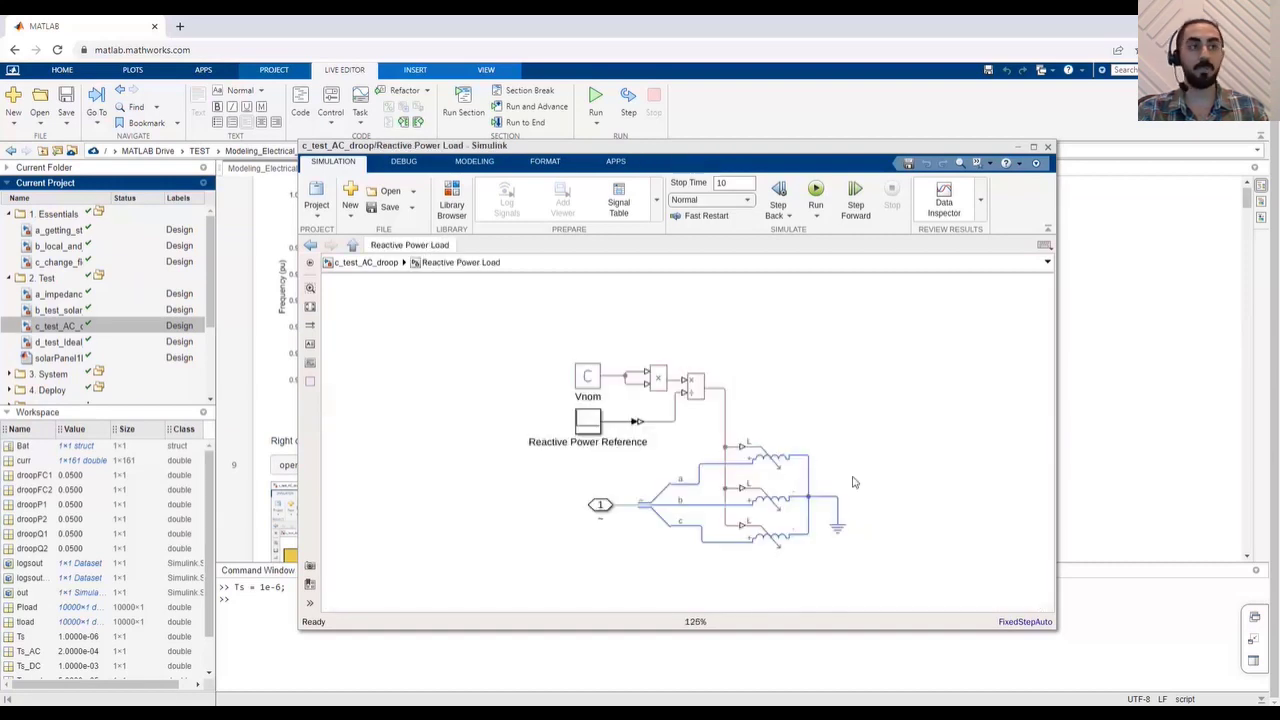
{"action": "key", "text": "space"}
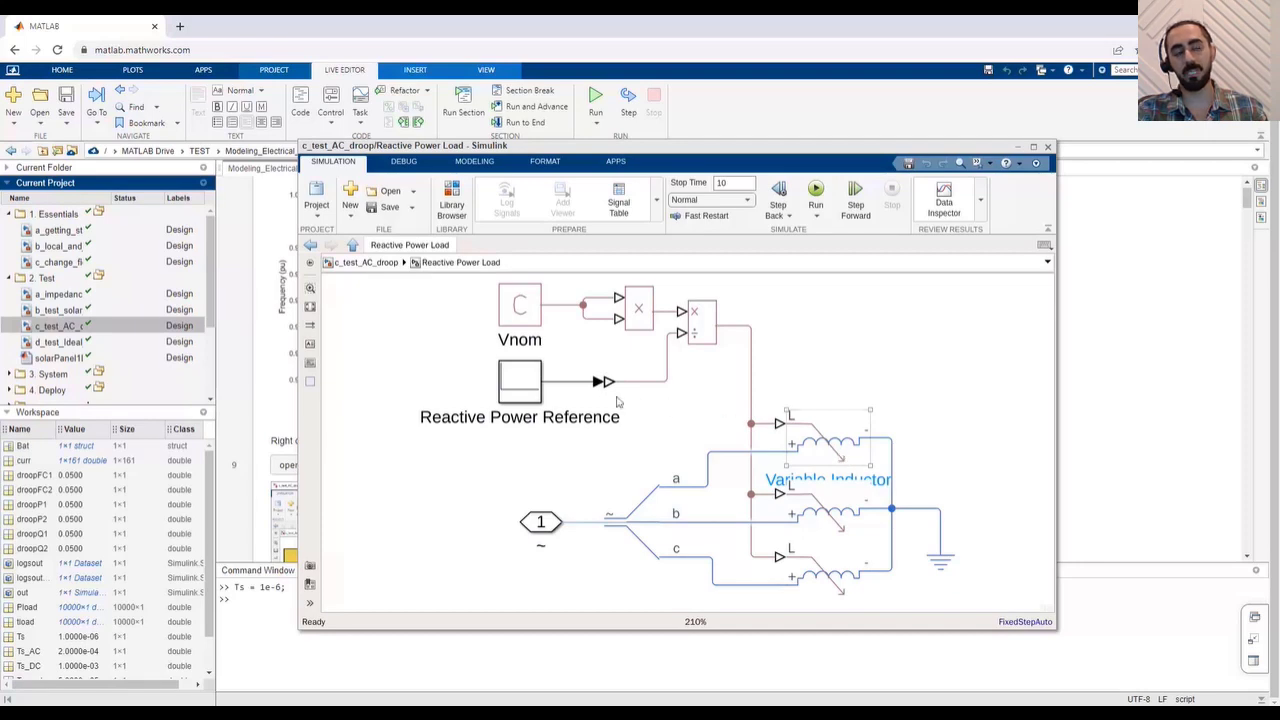
{"action": "double_click", "coordinate": [518, 399]}
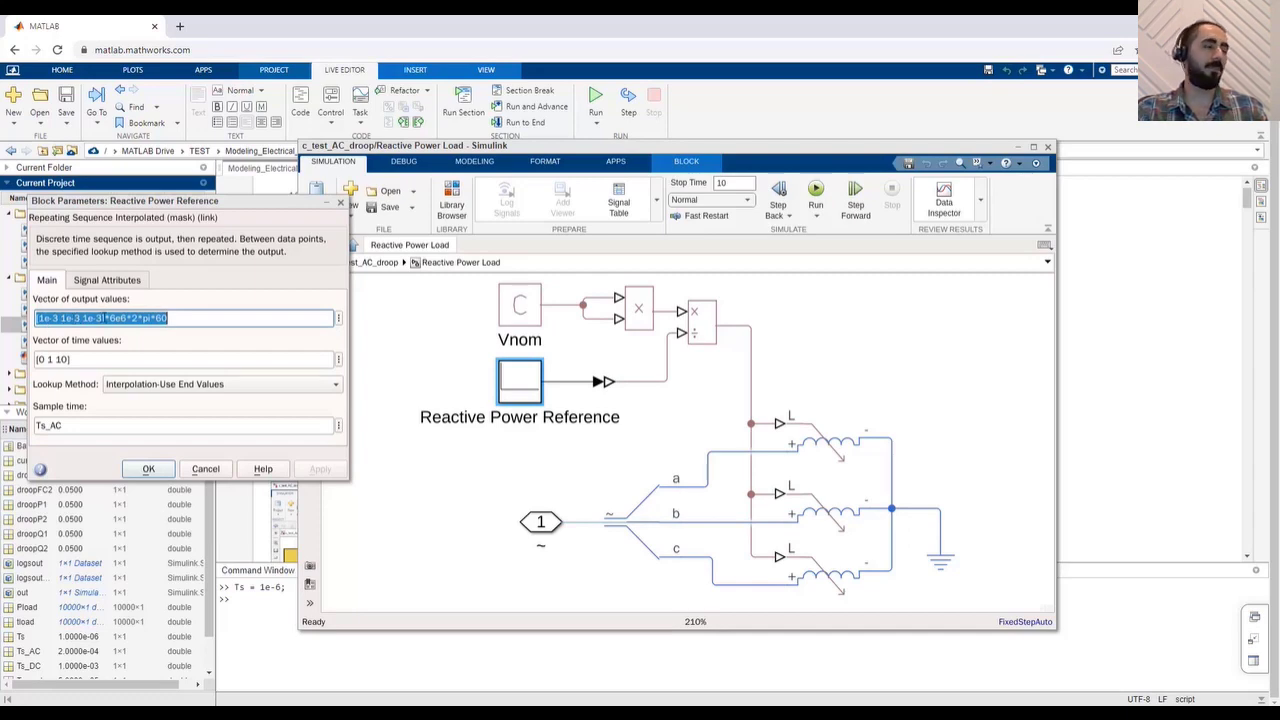
{"action": "left_click", "coordinate": [152, 469]}
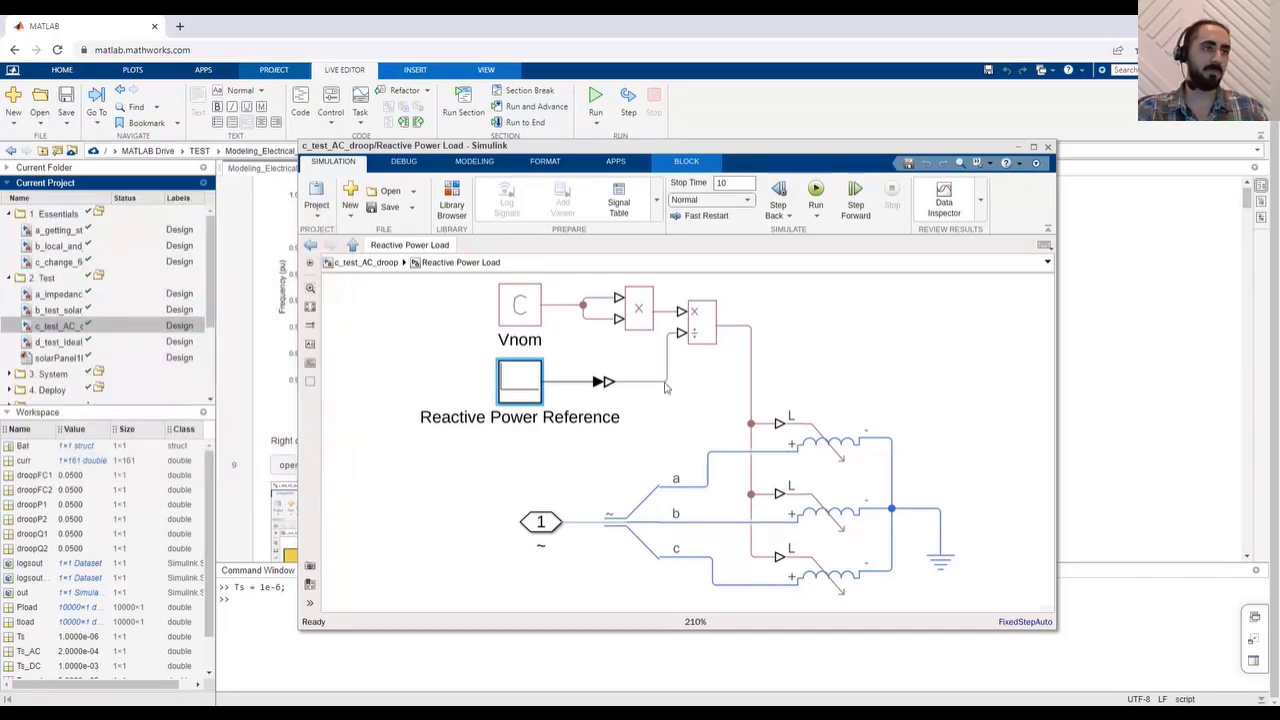
{"action": "left_click", "coordinate": [366, 264]}
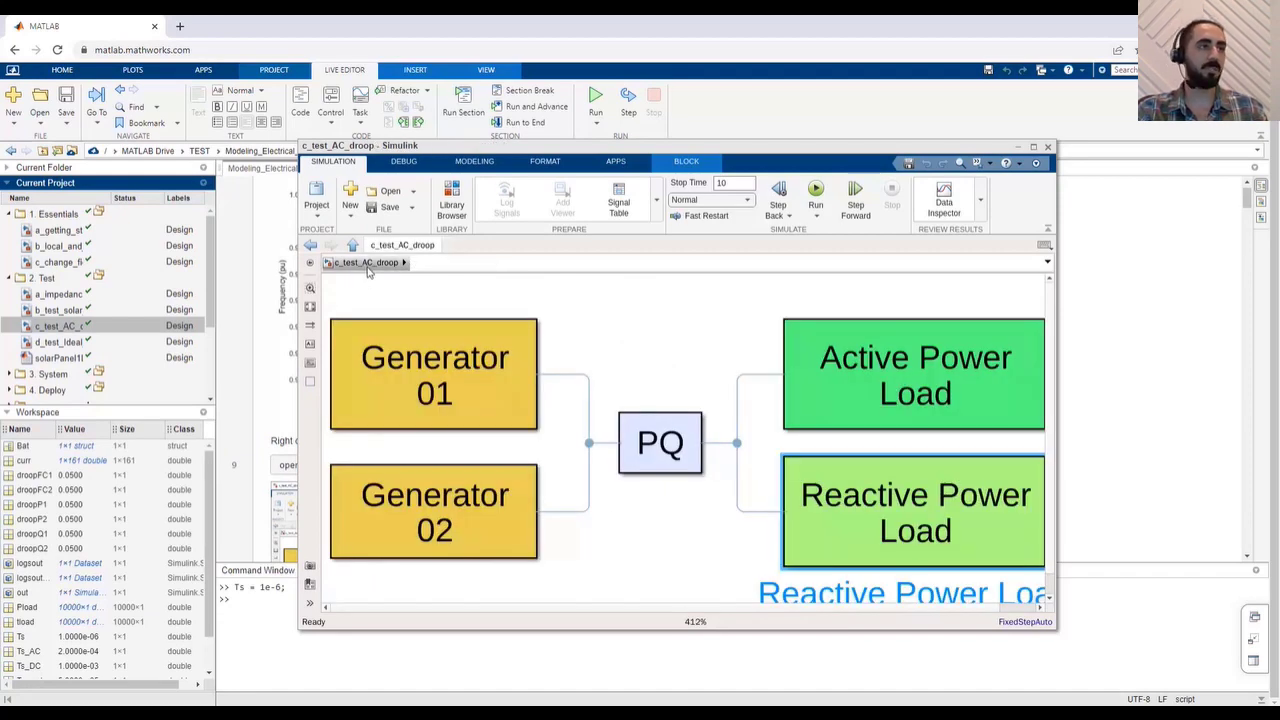
{"action": "left_click", "coordinate": [645, 345]}
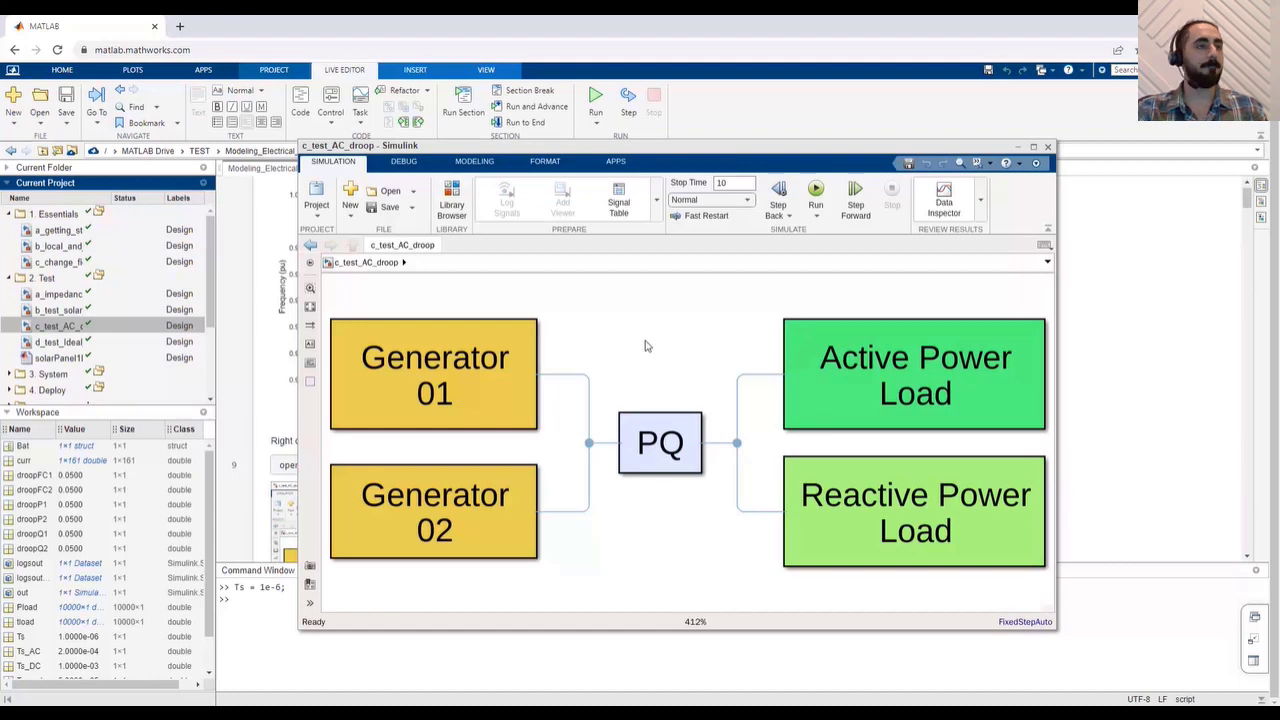
Run the c_test_AC_droop simulation and widen the Figure 1 area to watch the frequency and voltage droop curves
{"action": "left_click_drag", "start_coordinate": [746, 150], "coordinate": [762, 181]}
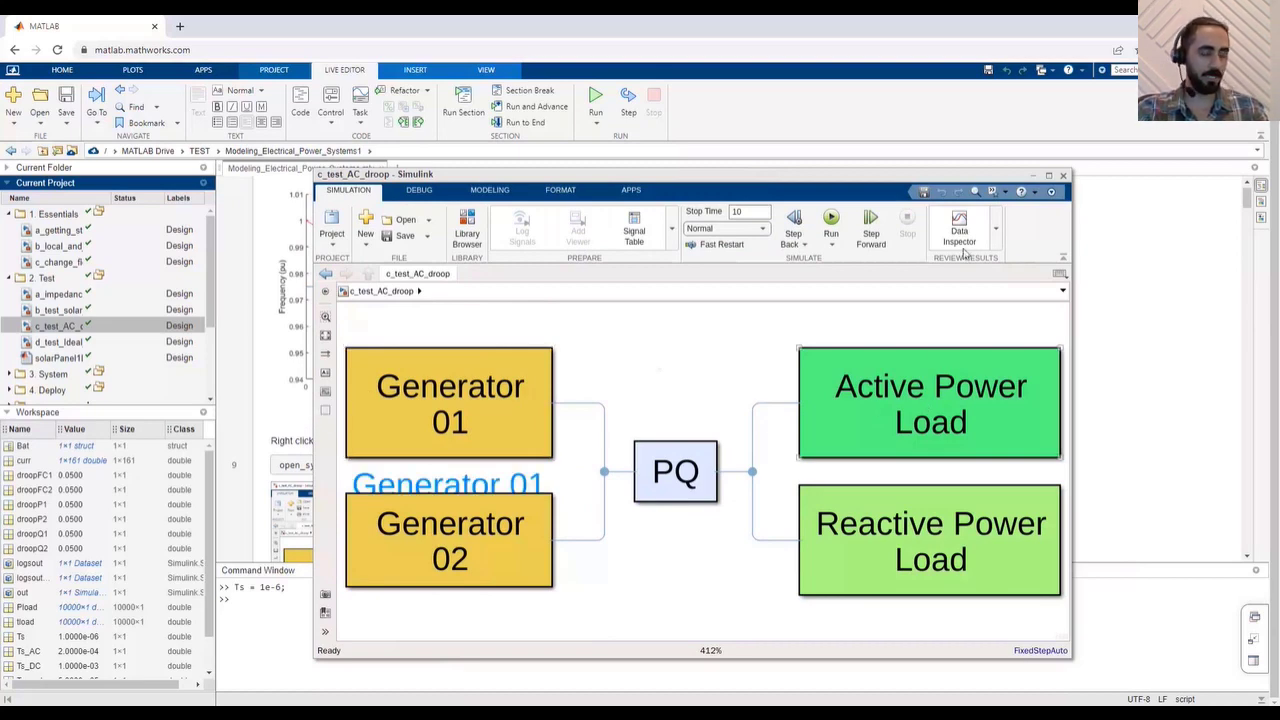
{"action": "left_click", "coordinate": [831, 220]}
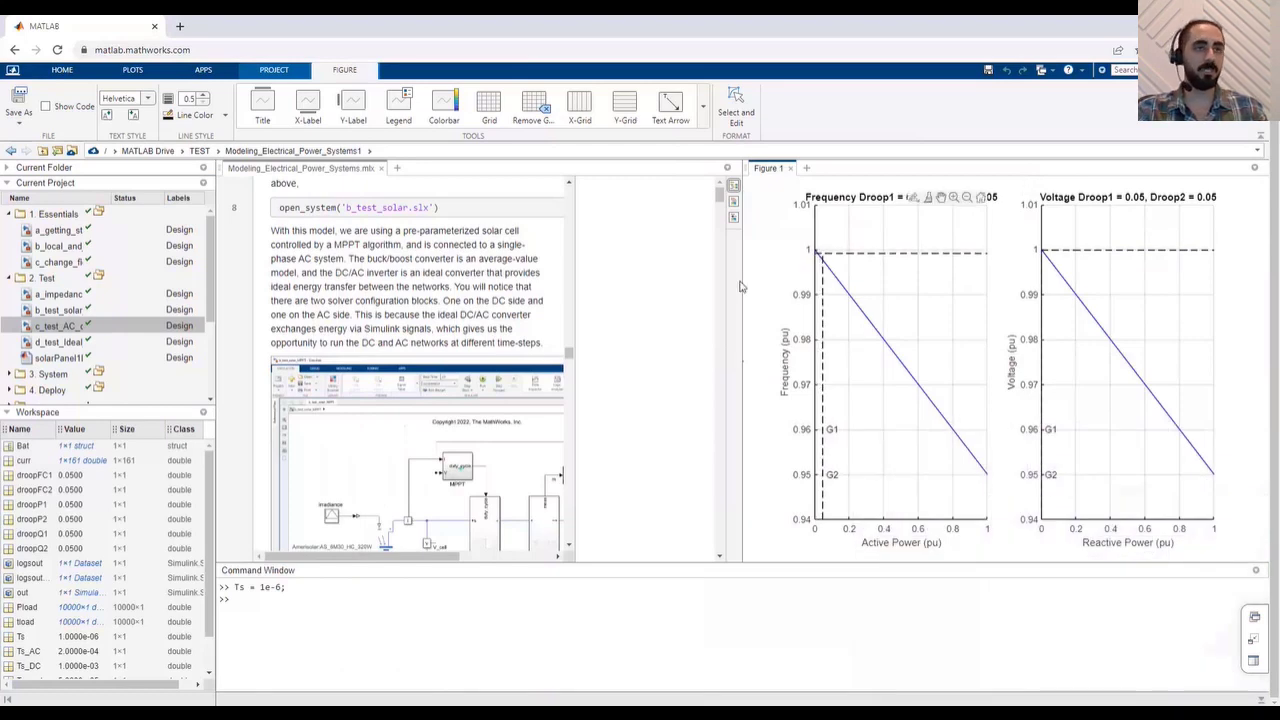
{"action": "left_click_drag", "start_coordinate": [743, 280], "coordinate": [308, 290]}
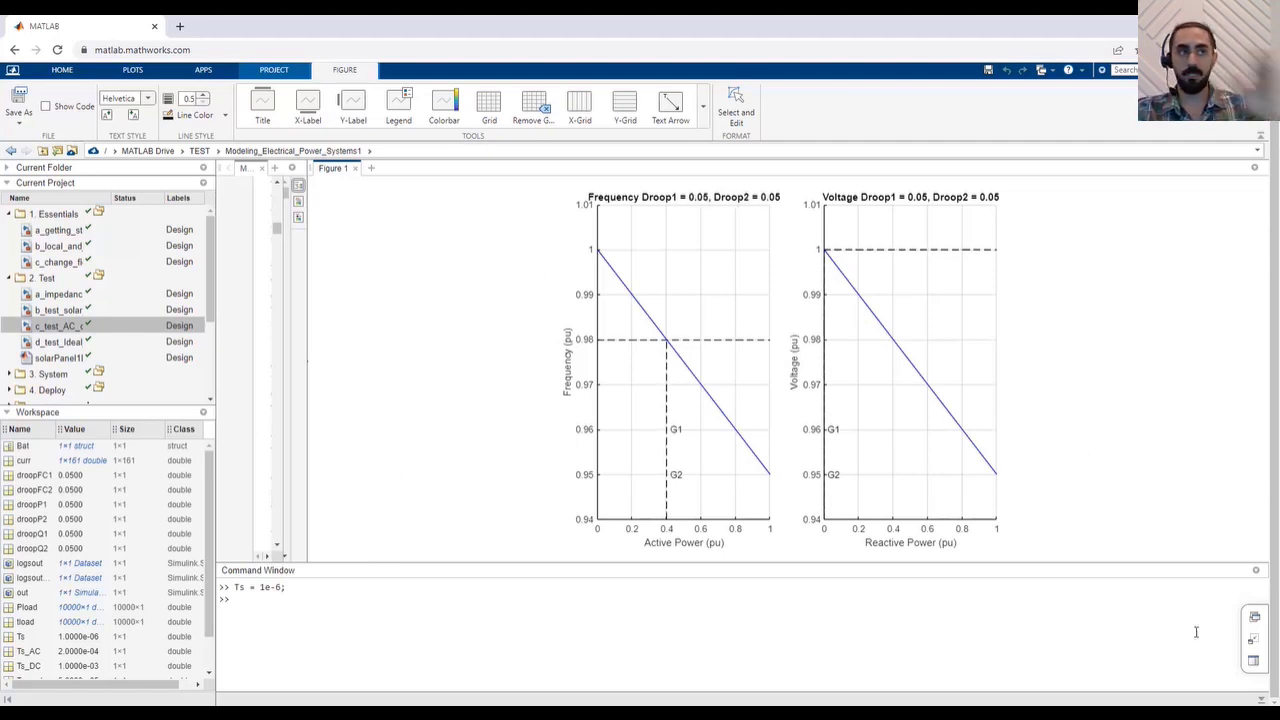
Set the workspace variable droopP2 to 0.025 with a command
{"action": "left_click", "coordinate": [252, 629]}
{"action": "type", "text": "droo"}
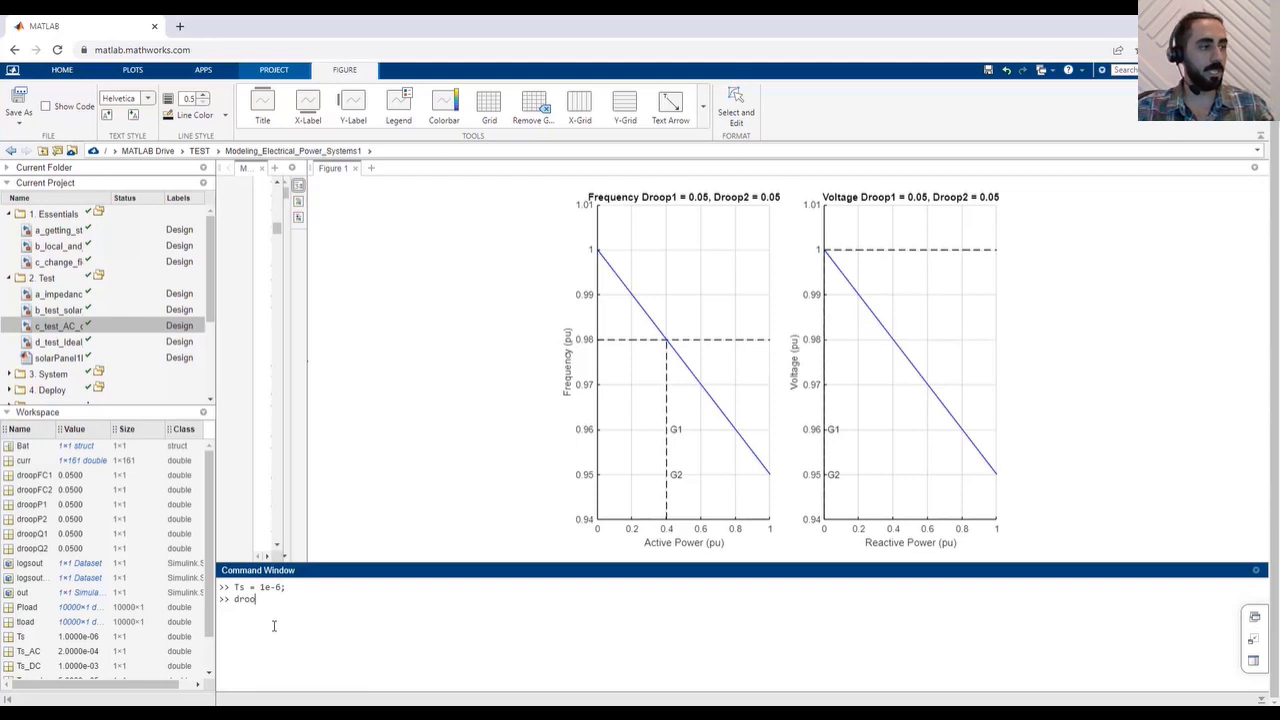
{"action": "type", "text": "pP2 = "}
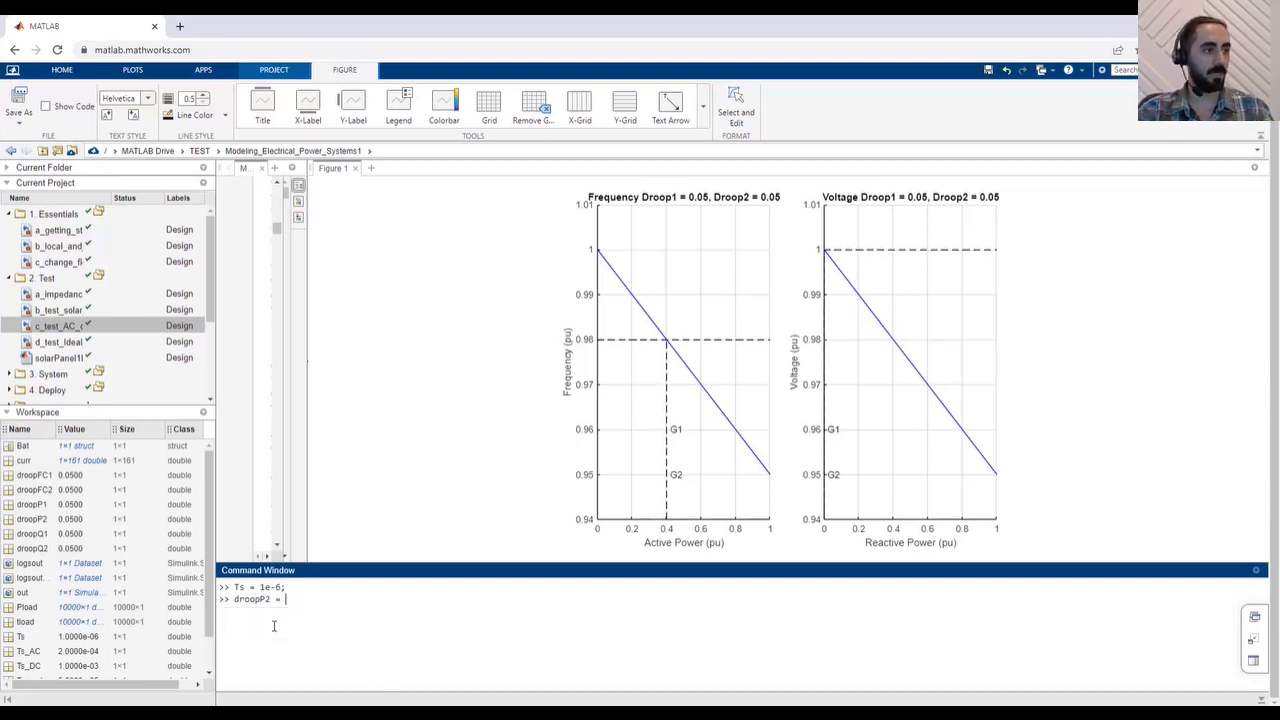
{"action": "type", "text": "0.025"}
{"action": "key", "text": "Return"}
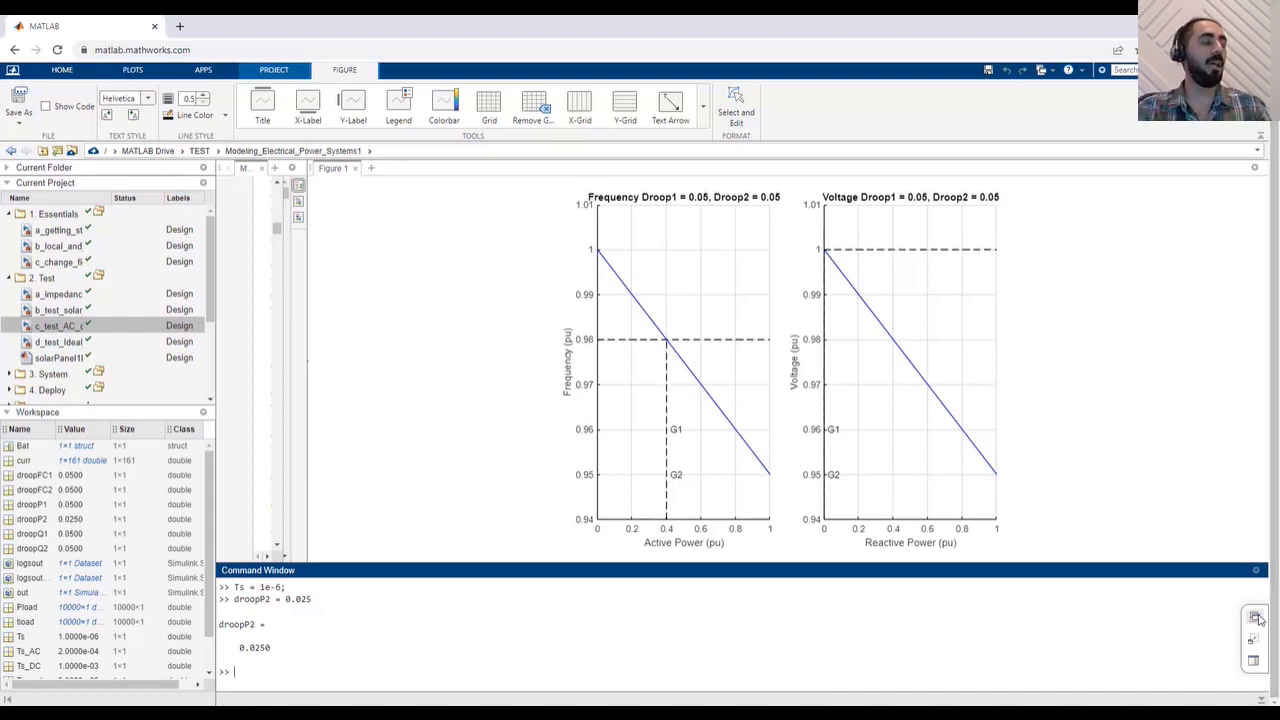
Restart the c_test_AC_droop simulation with the new droop value and minimize the model to watch Figure 1
{"action": "left_click", "coordinate": [1194, 634]}
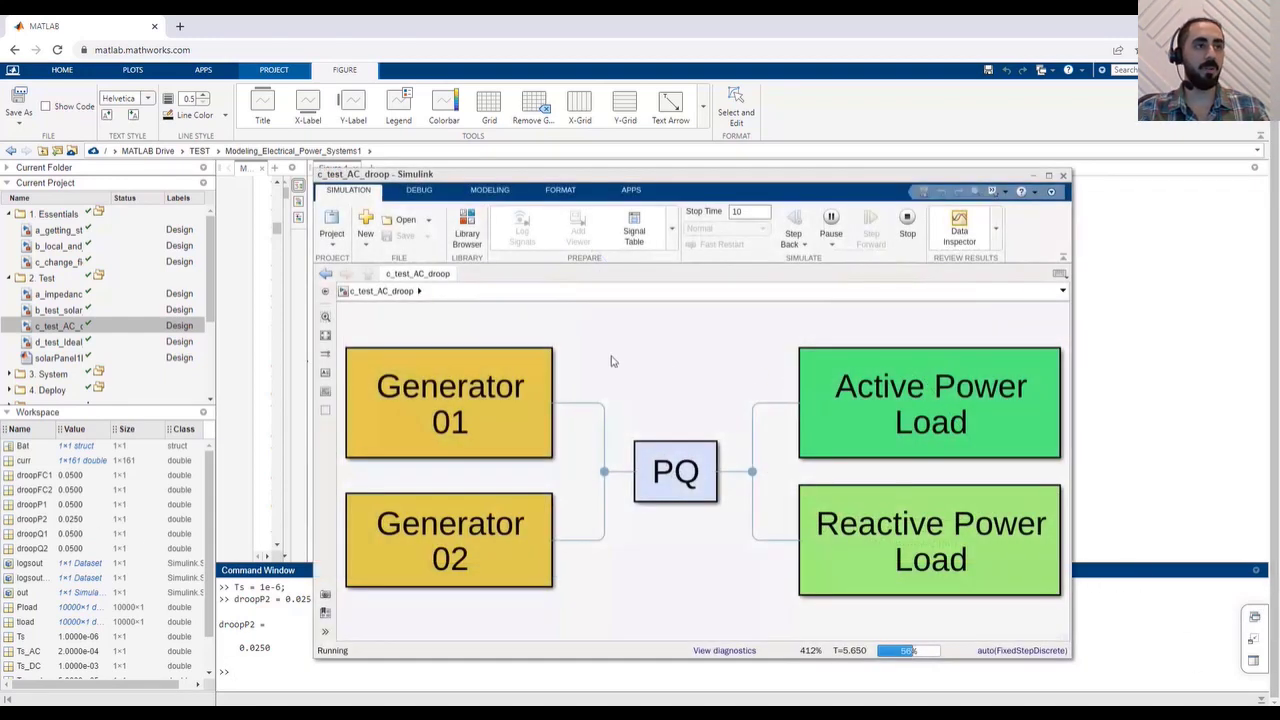
{"action": "left_click", "coordinate": [908, 222]}
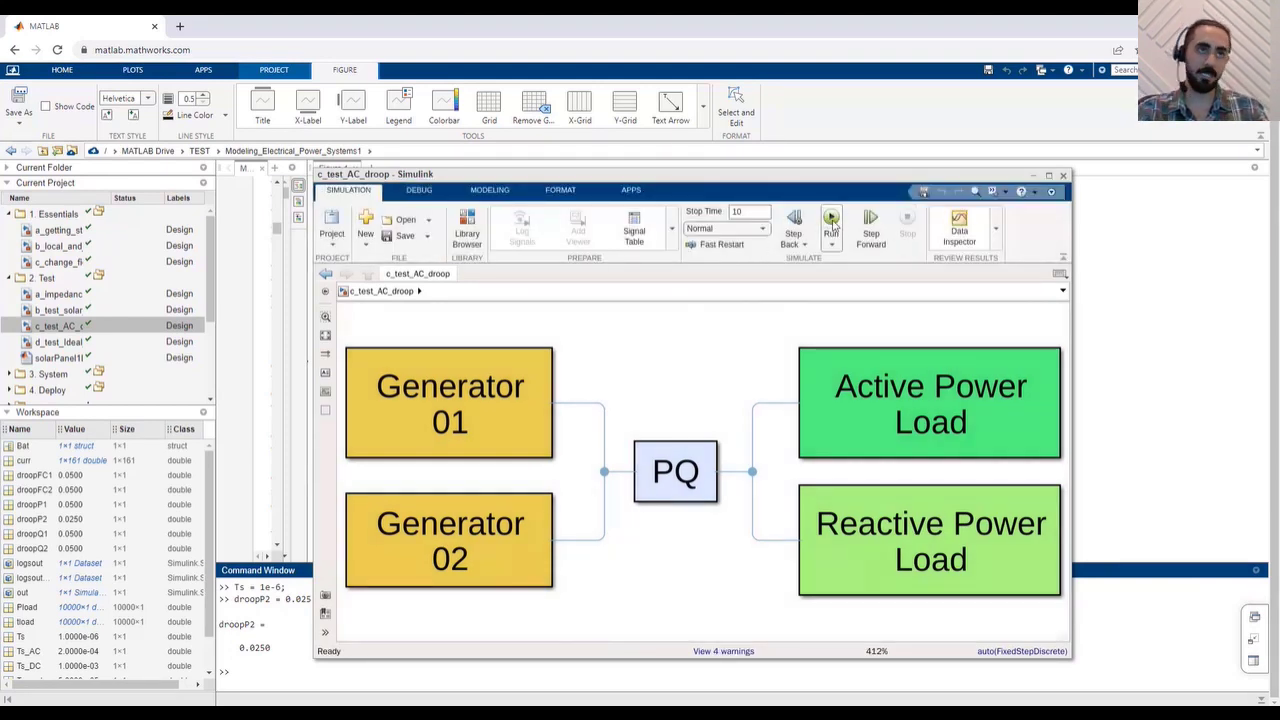
{"action": "left_click", "coordinate": [831, 220]}
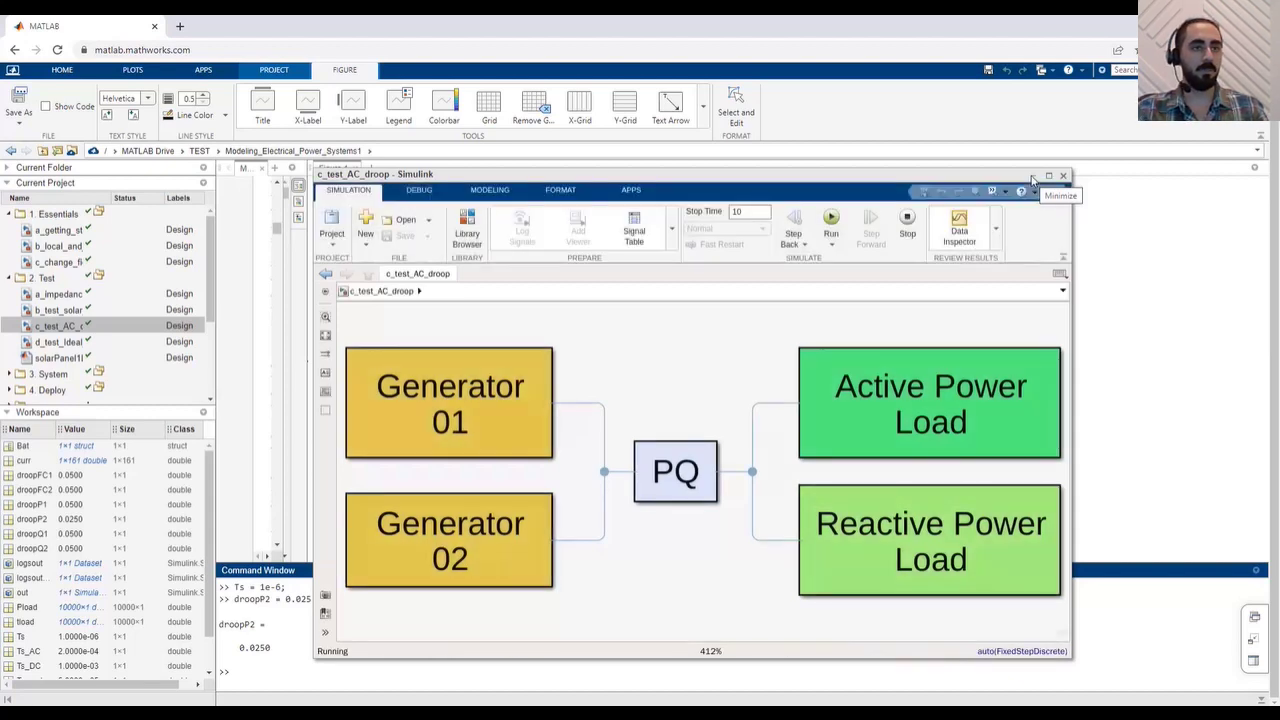
{"action": "left_click", "coordinate": [1033, 180]}
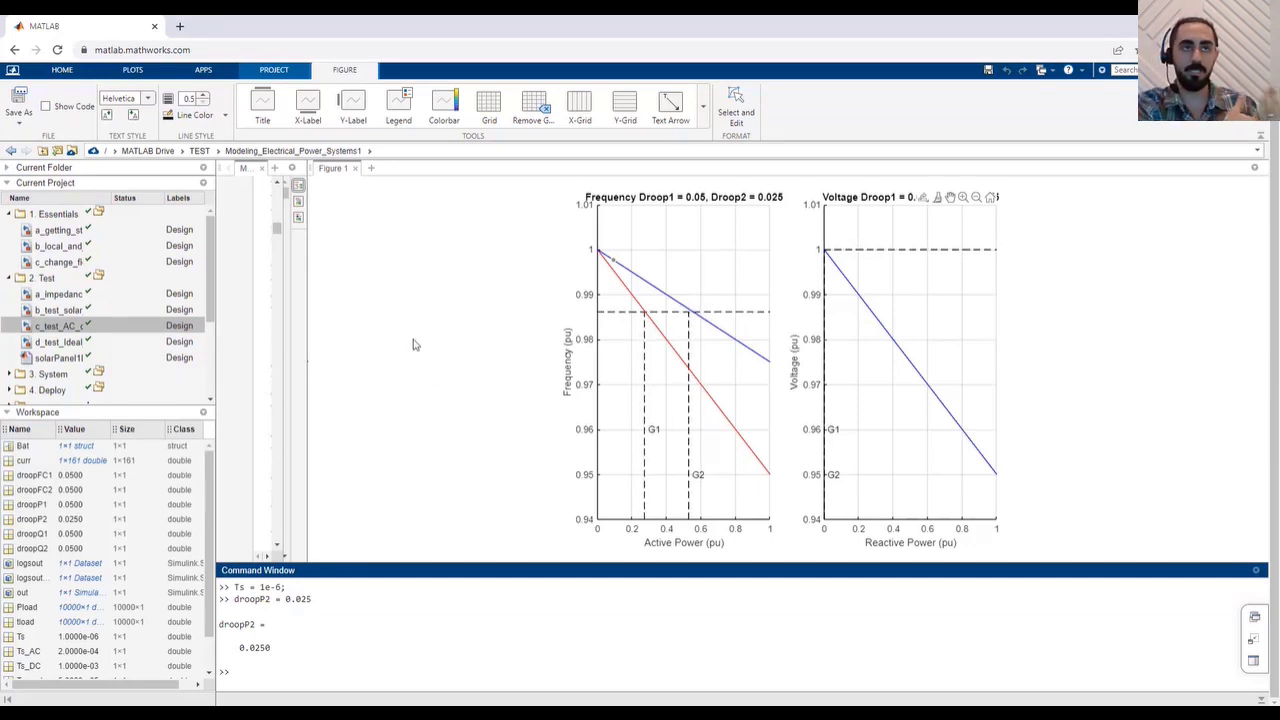
Widen the live script area again, and stop the simulation and close the c_test_AC_droop model
{"action": "left_click_drag", "start_coordinate": [313, 319], "coordinate": [760, 328]}
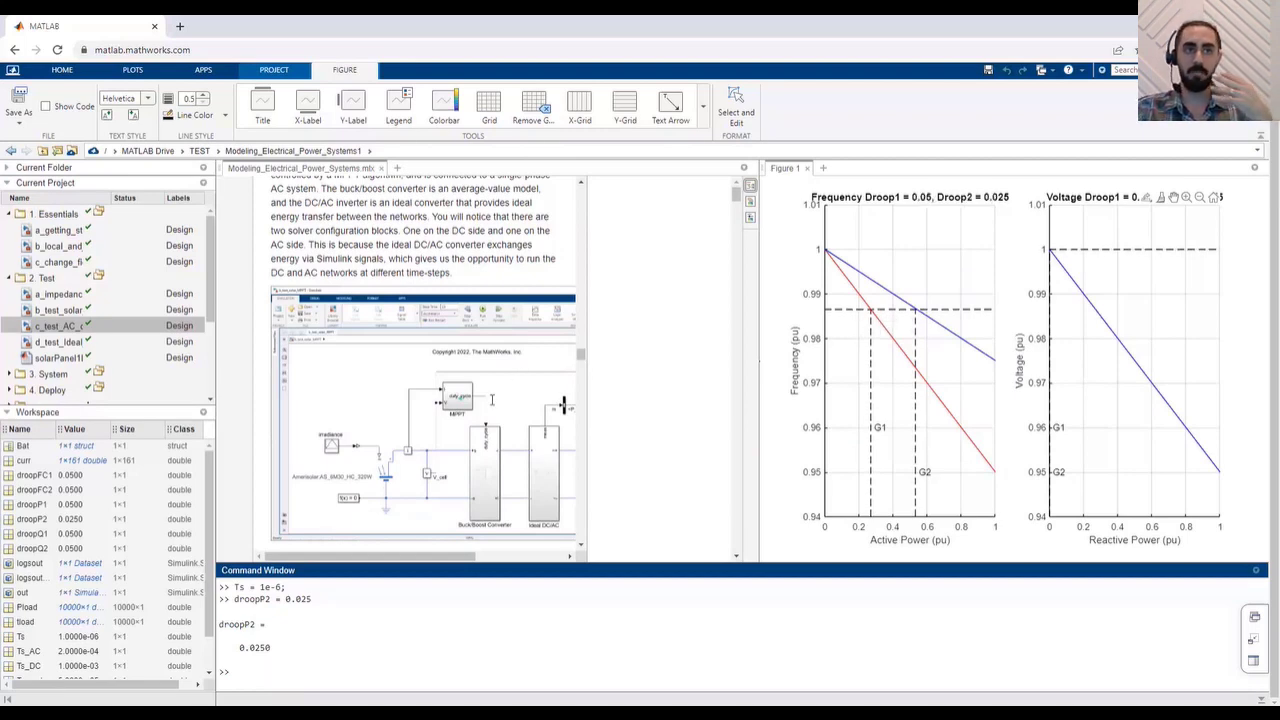
{"action": "left_click", "coordinate": [1253, 617]}
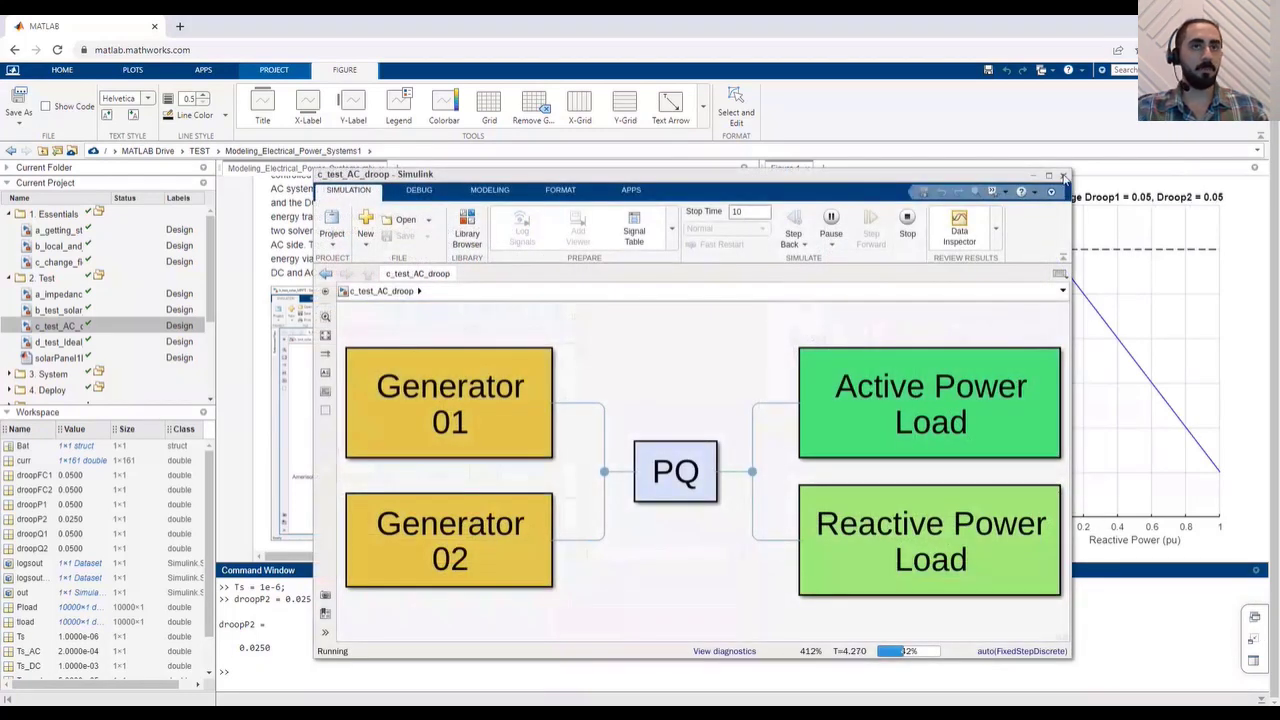
{"action": "left_click", "coordinate": [907, 221]}
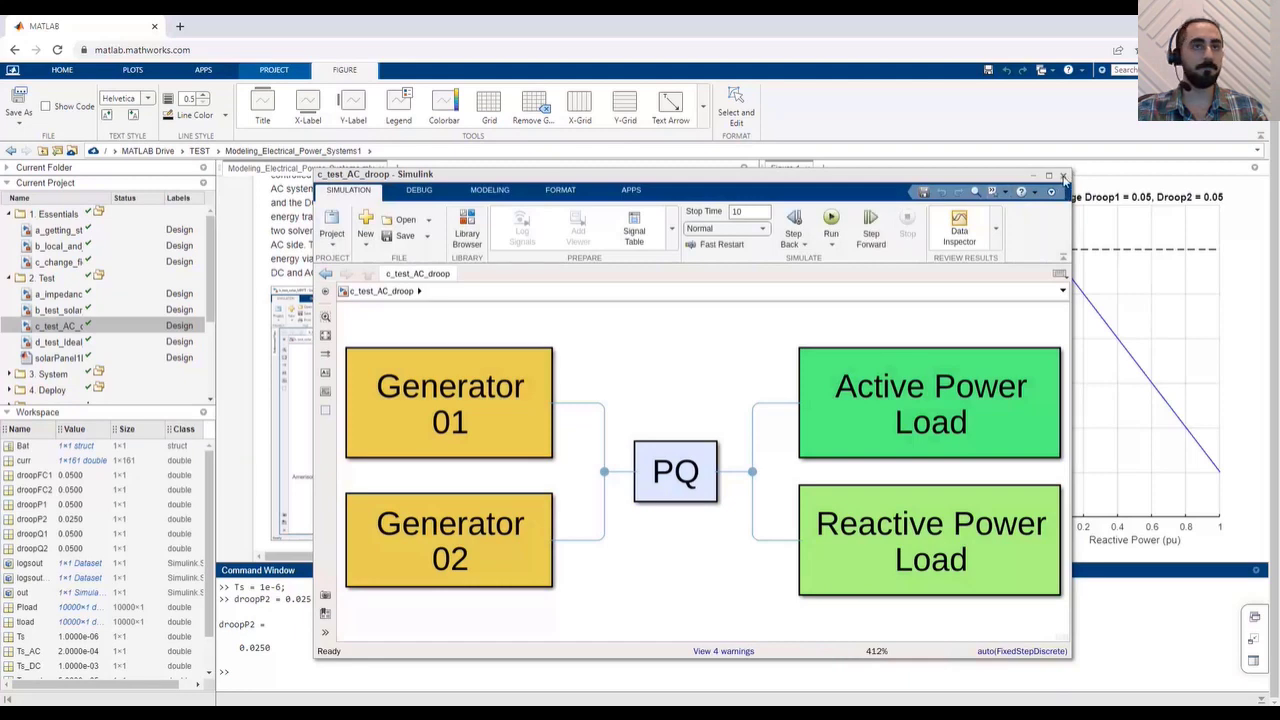
{"action": "left_click", "coordinate": [1063, 176]}
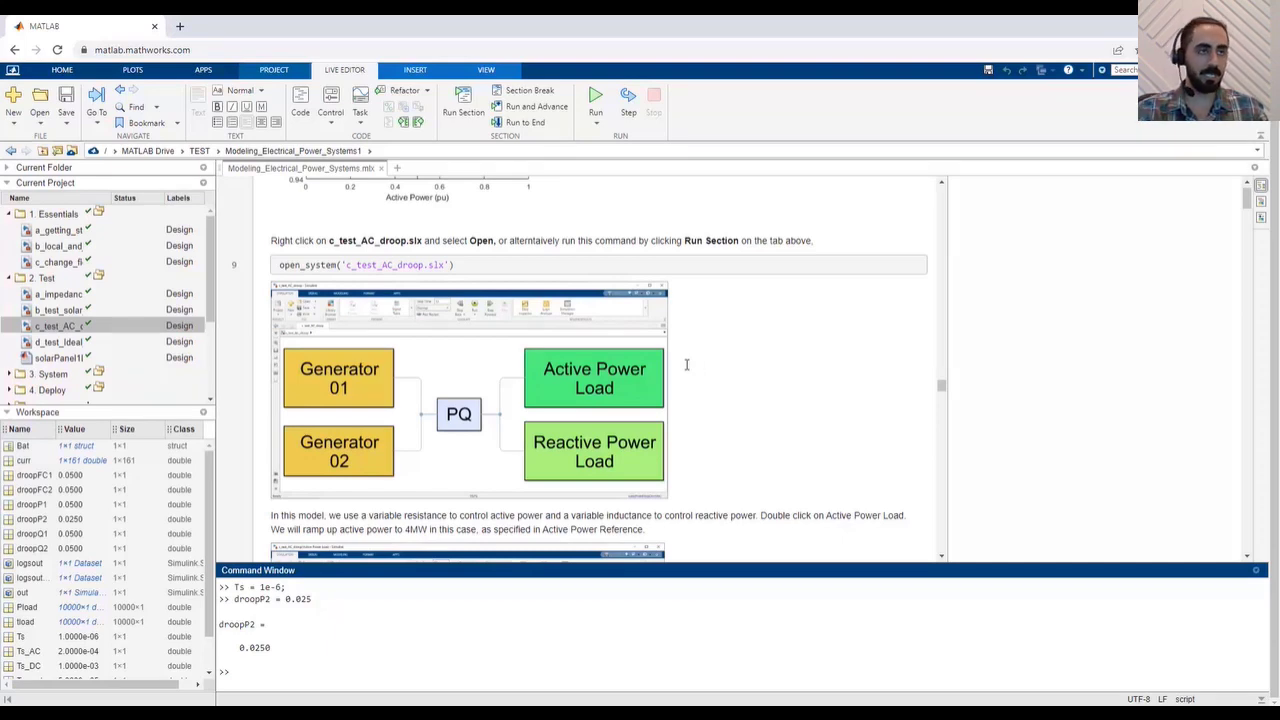
Open the d_test_Ideal_AC_DC model from the project's 2. Test folder, then enlarge its window and fit the diagram to it
{"action": "right_click", "coordinate": [73, 343]}
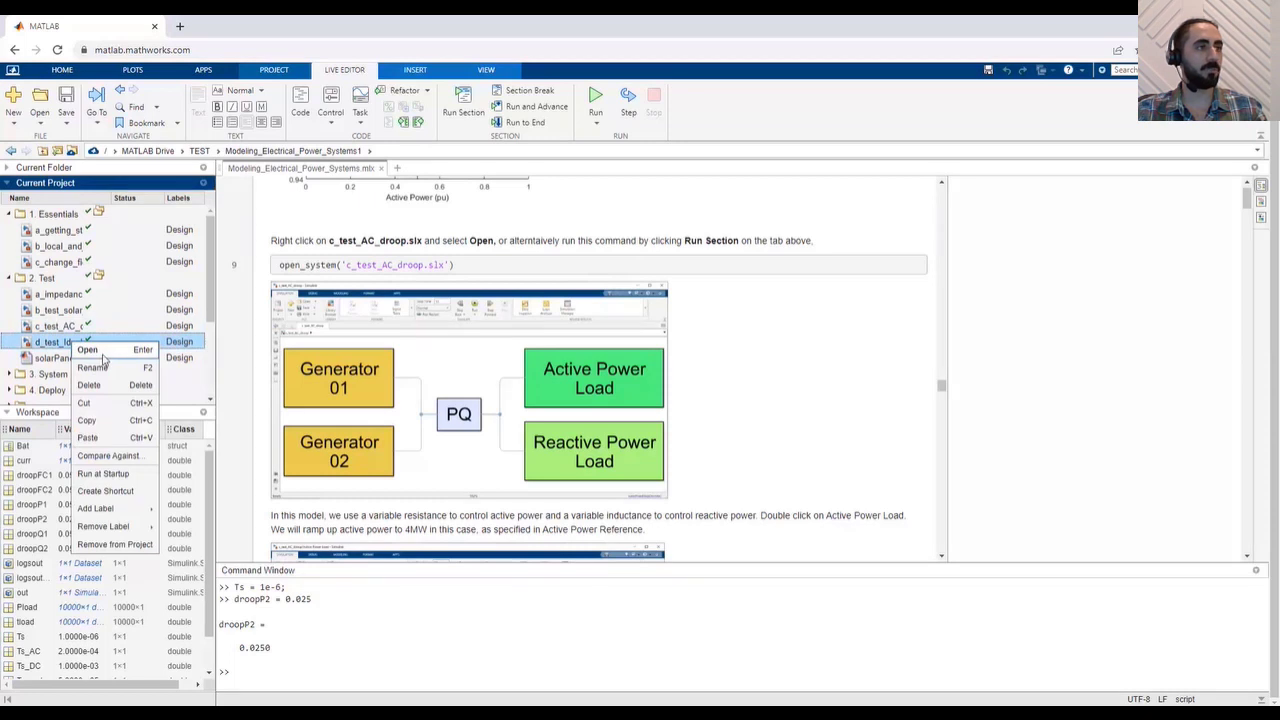
{"action": "left_click", "coordinate": [100, 352]}
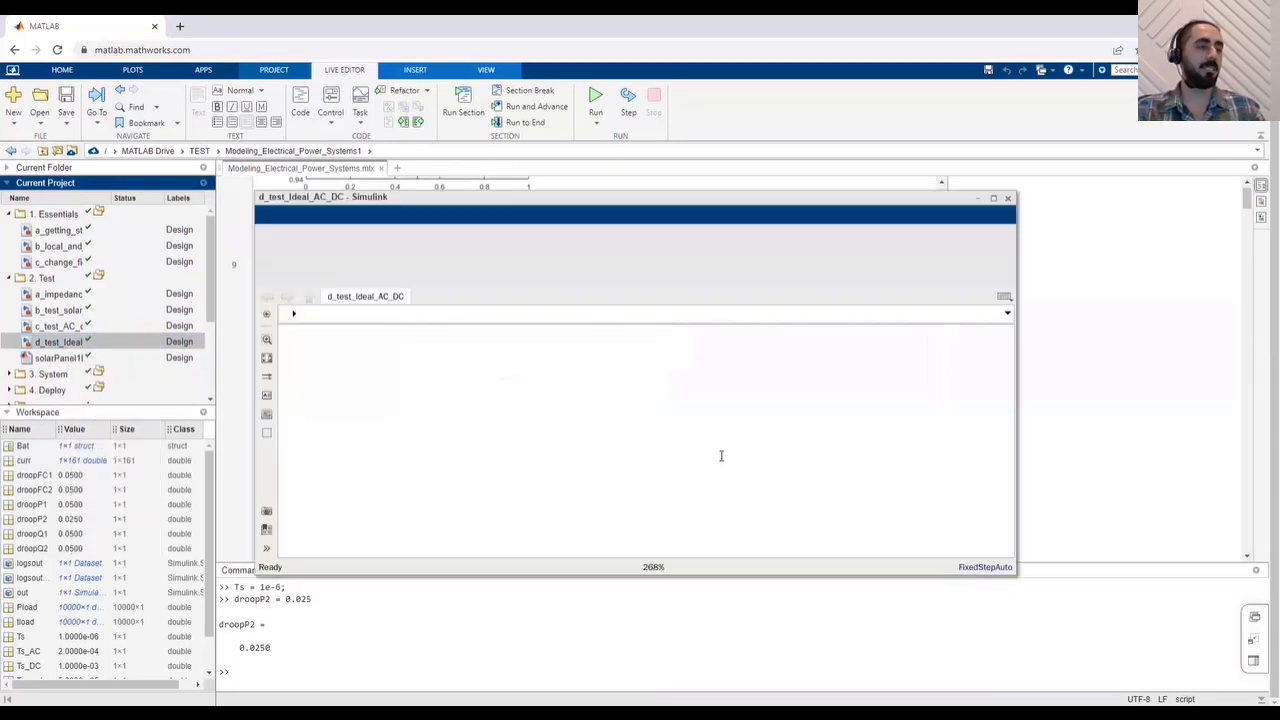
{"action": "left_click_drag", "start_coordinate": [786, 199], "coordinate": [759, 140]}
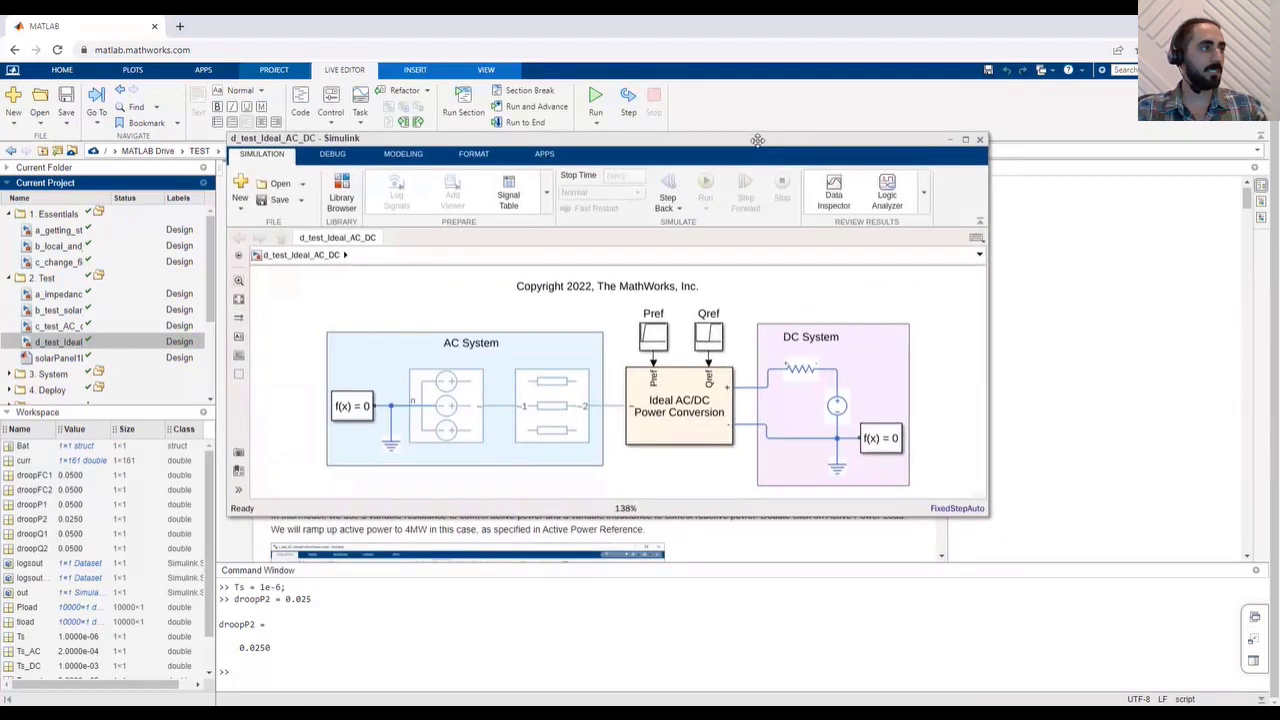
{"action": "left_click_drag", "start_coordinate": [990, 520], "coordinate": [1155, 662]}
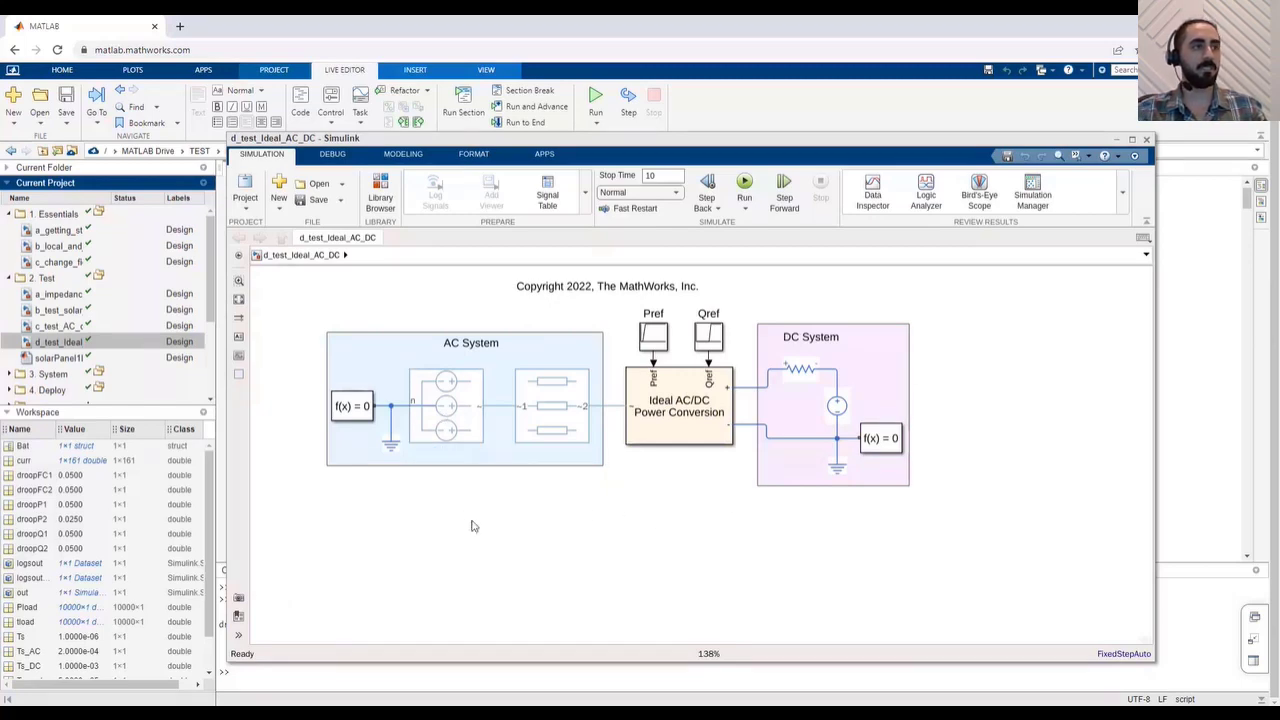
{"action": "key", "text": "space"}
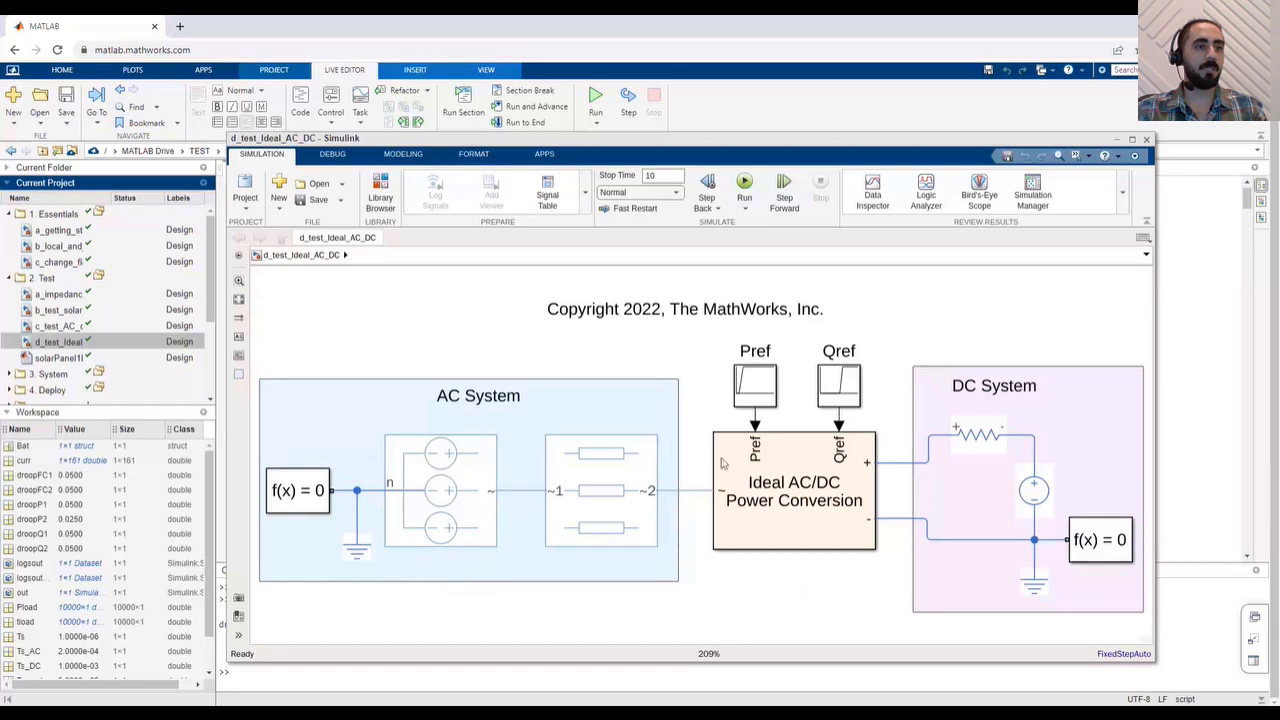
Examine the inside of the Ideal AC/DC Power Conversion subsystem, then return to the model's top level
{"action": "double_click", "coordinate": [800, 537]}
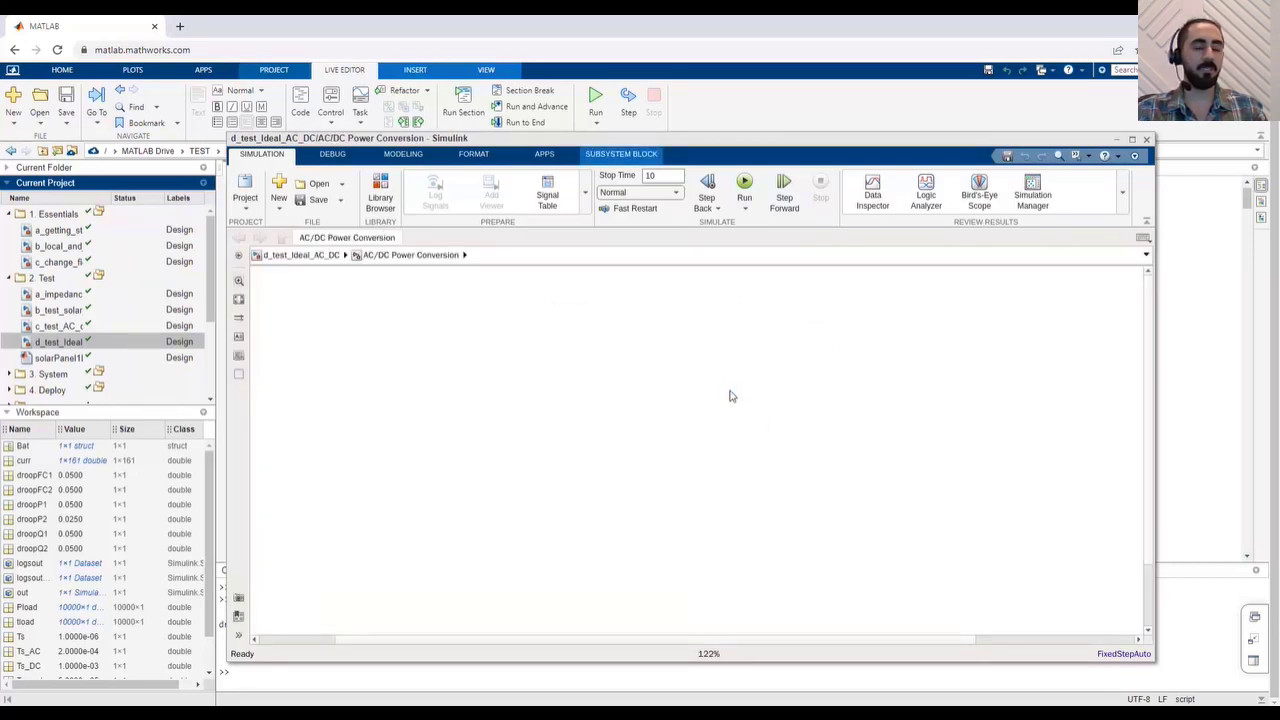
{"action": "scroll", "coordinate": [733, 395], "scroll_direction": "down", "scroll_amount": 1}
{"action": "scroll", "coordinate": [860, 430], "scroll_direction": "down", "scroll_amount": 1}
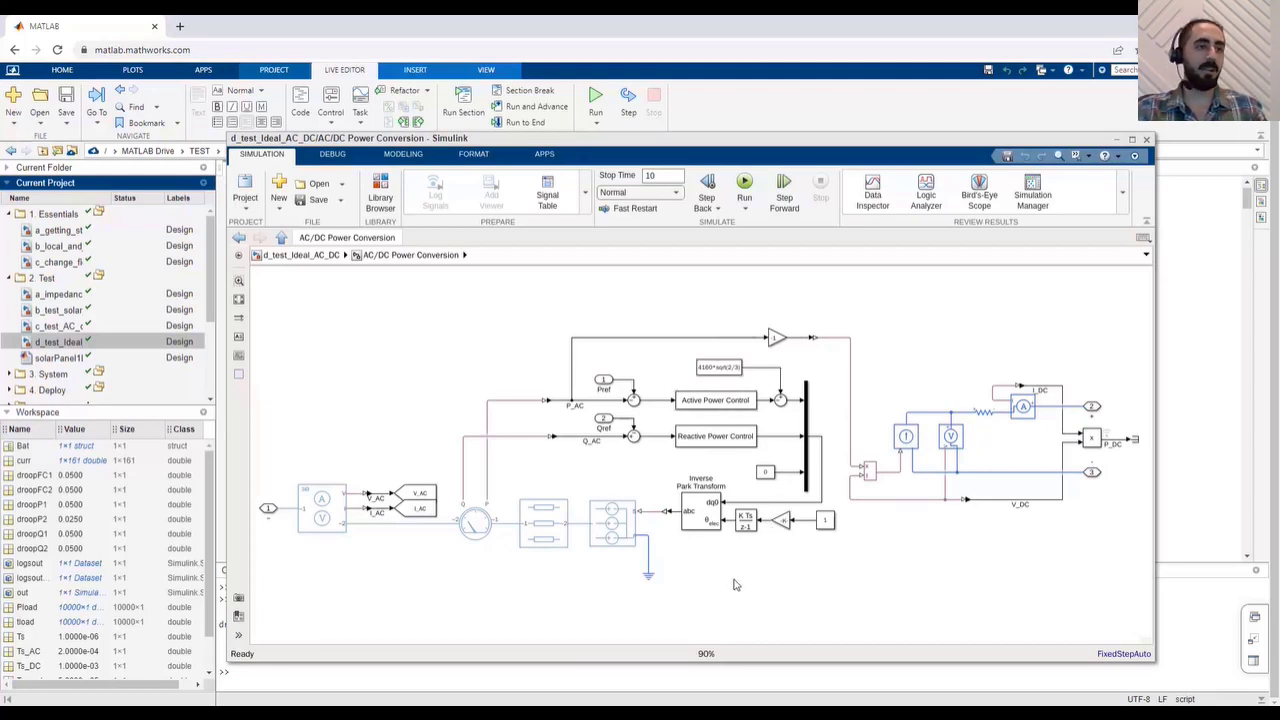
{"action": "left_click", "coordinate": [322, 256]}
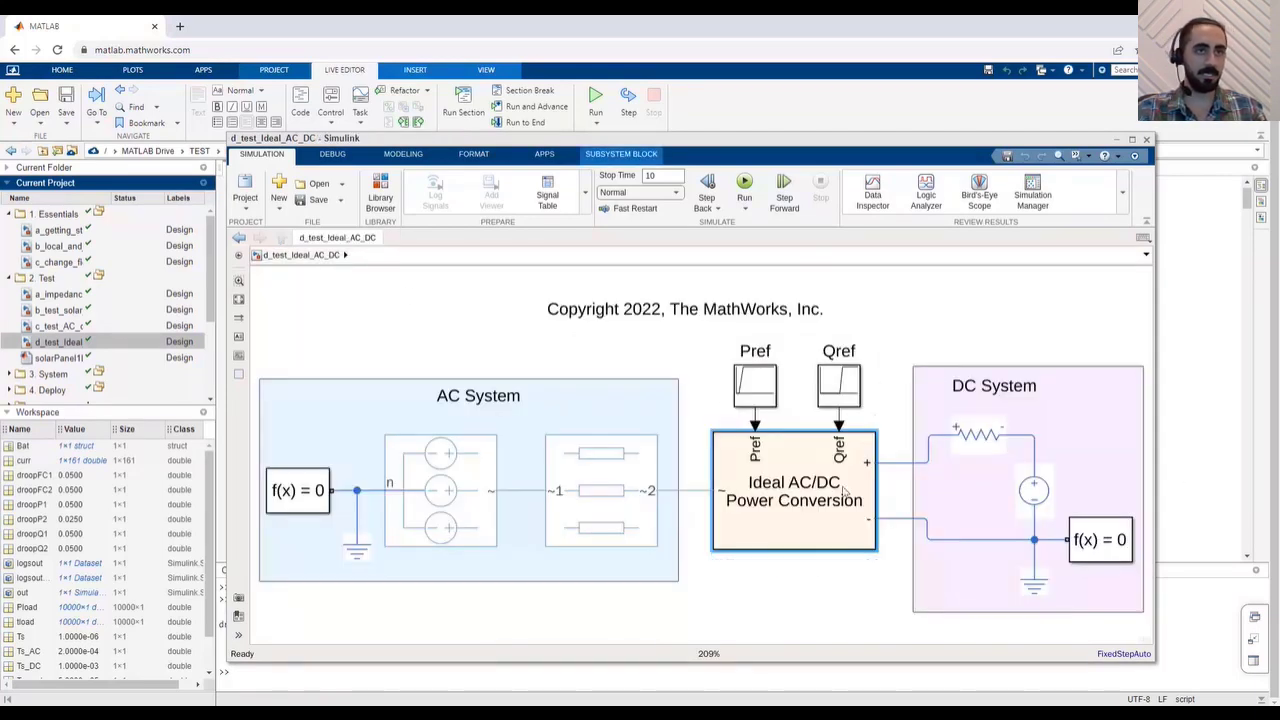
{"action": "left_click", "coordinate": [798, 588]}
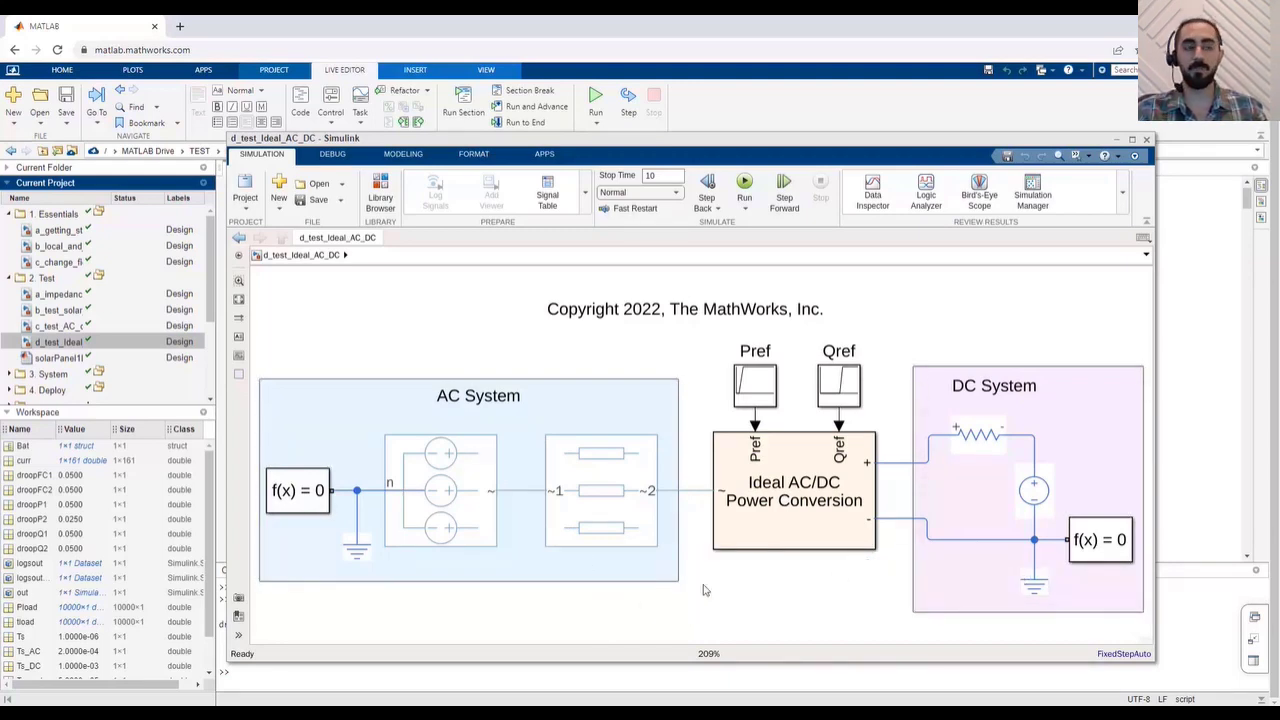
Check the output and time vectors in the Pref and Qref block parameters
{"action": "double_click", "coordinate": [754, 388]}
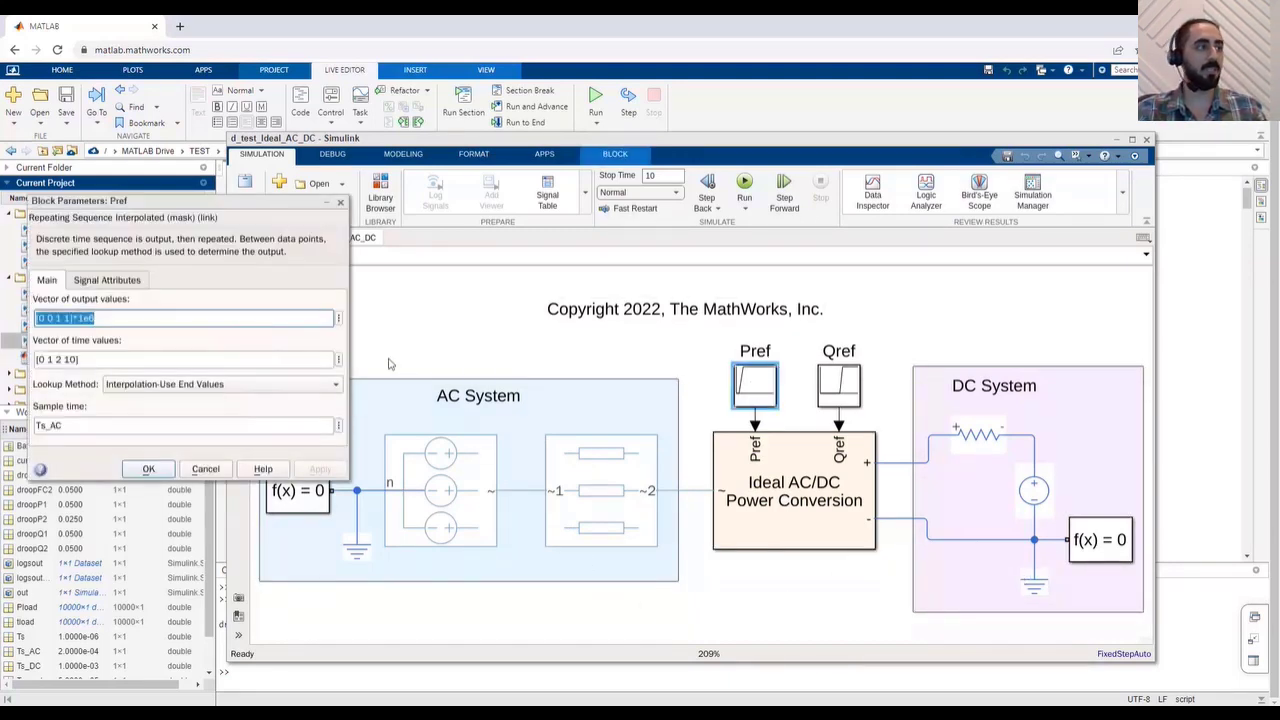
{"action": "left_click", "coordinate": [154, 469]}
{"action": "double_click", "coordinate": [846, 388]}
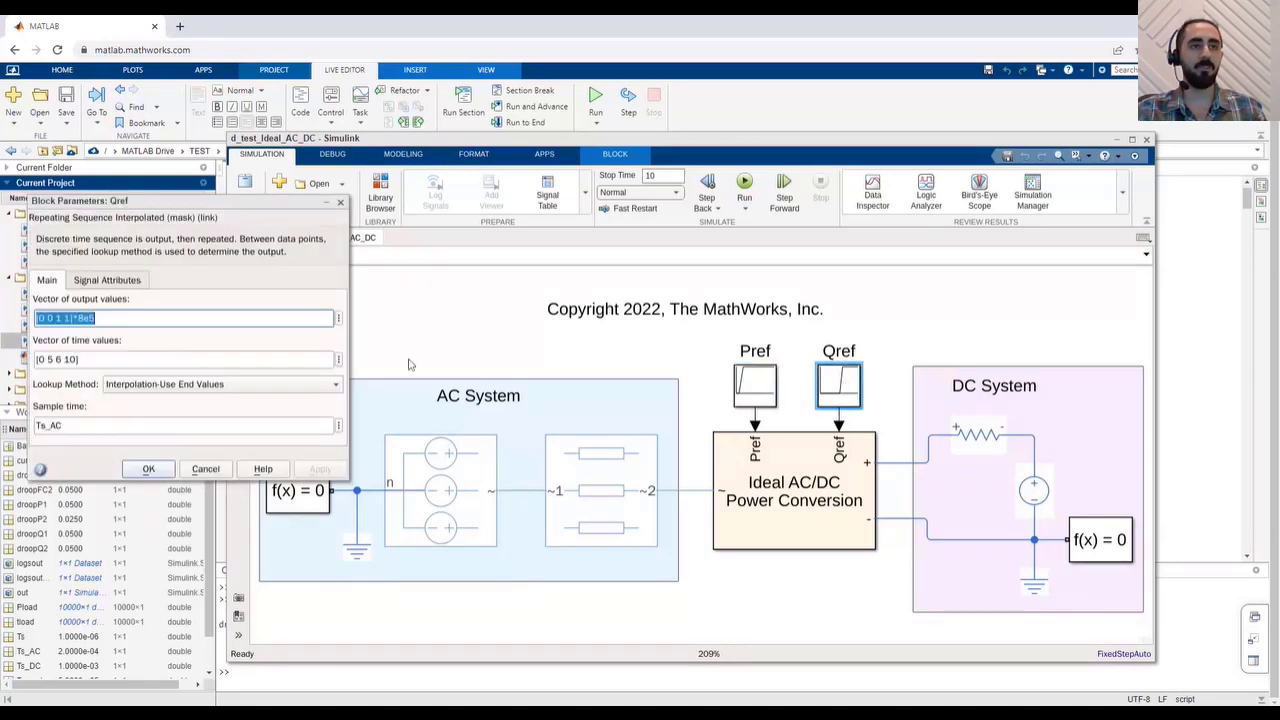
{"action": "left_click", "coordinate": [148, 469]}
Run the d_test_Ideal_AC_DC simulation and plot P_AC, P_DC and Q_AC together in the Simulation Data Inspector
{"action": "left_click", "coordinate": [748, 185]}
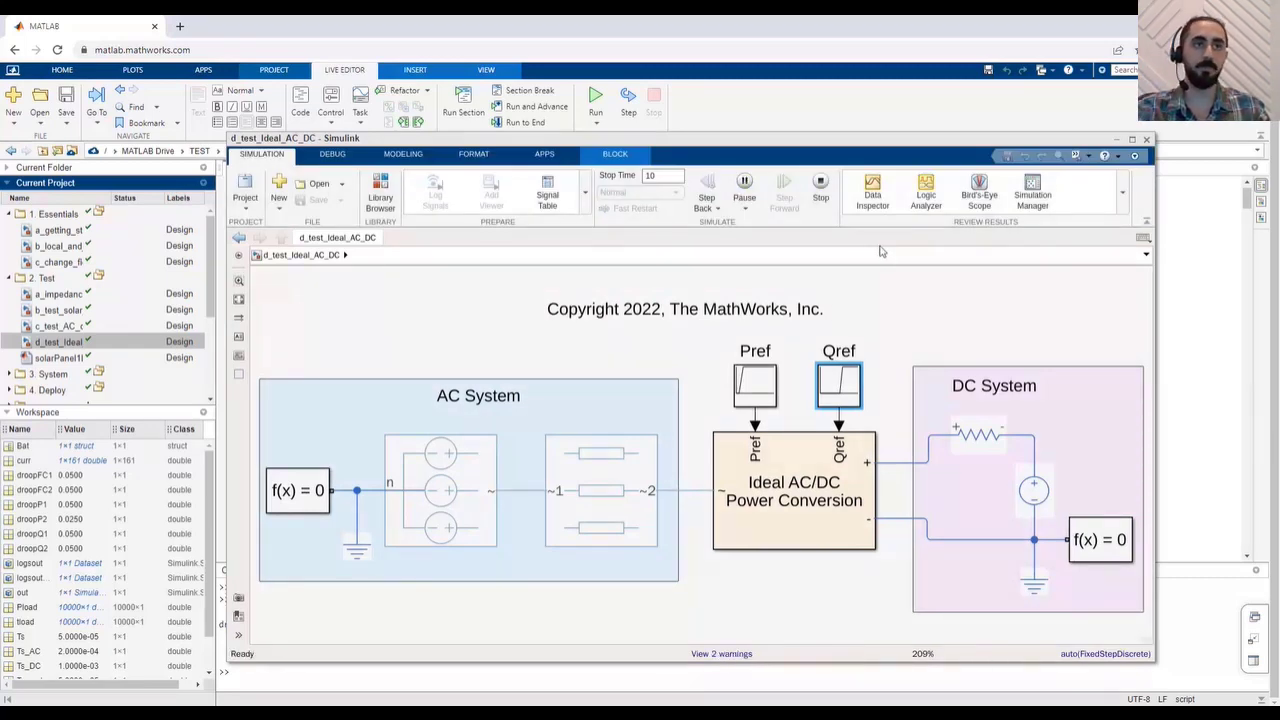
{"action": "left_click", "coordinate": [873, 196]}
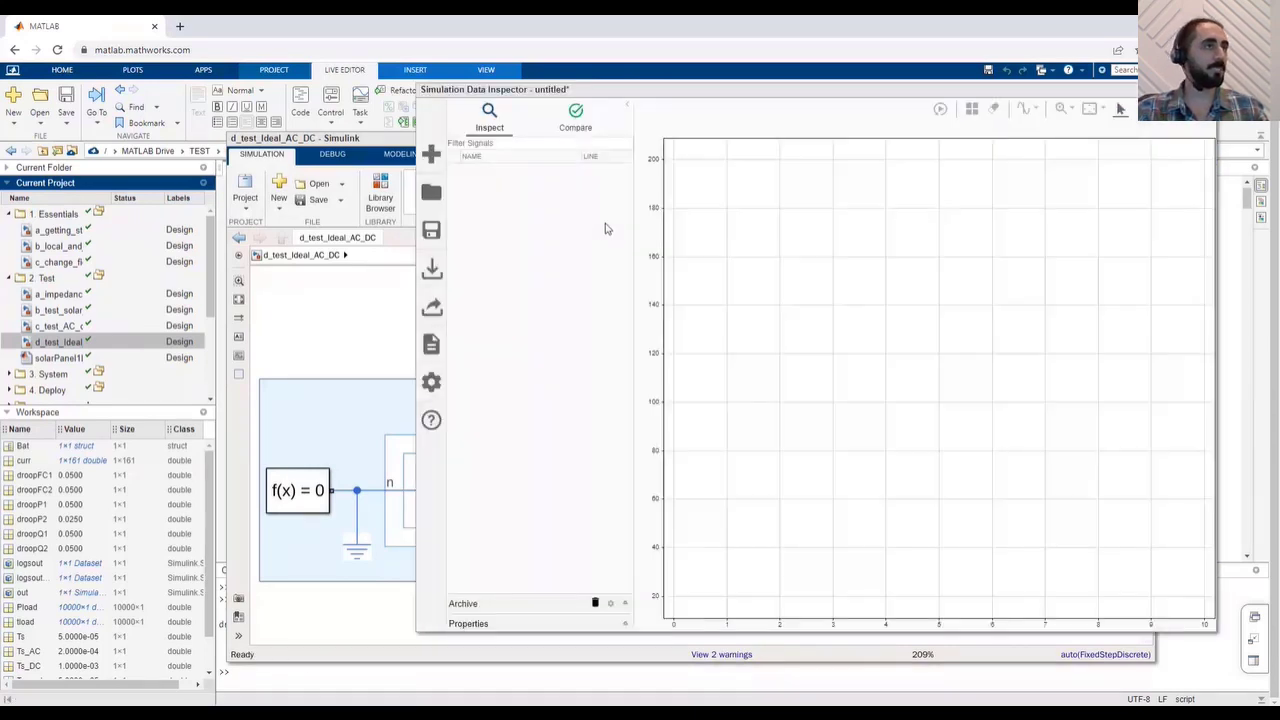
{"action": "left_click", "coordinate": [453, 190]}
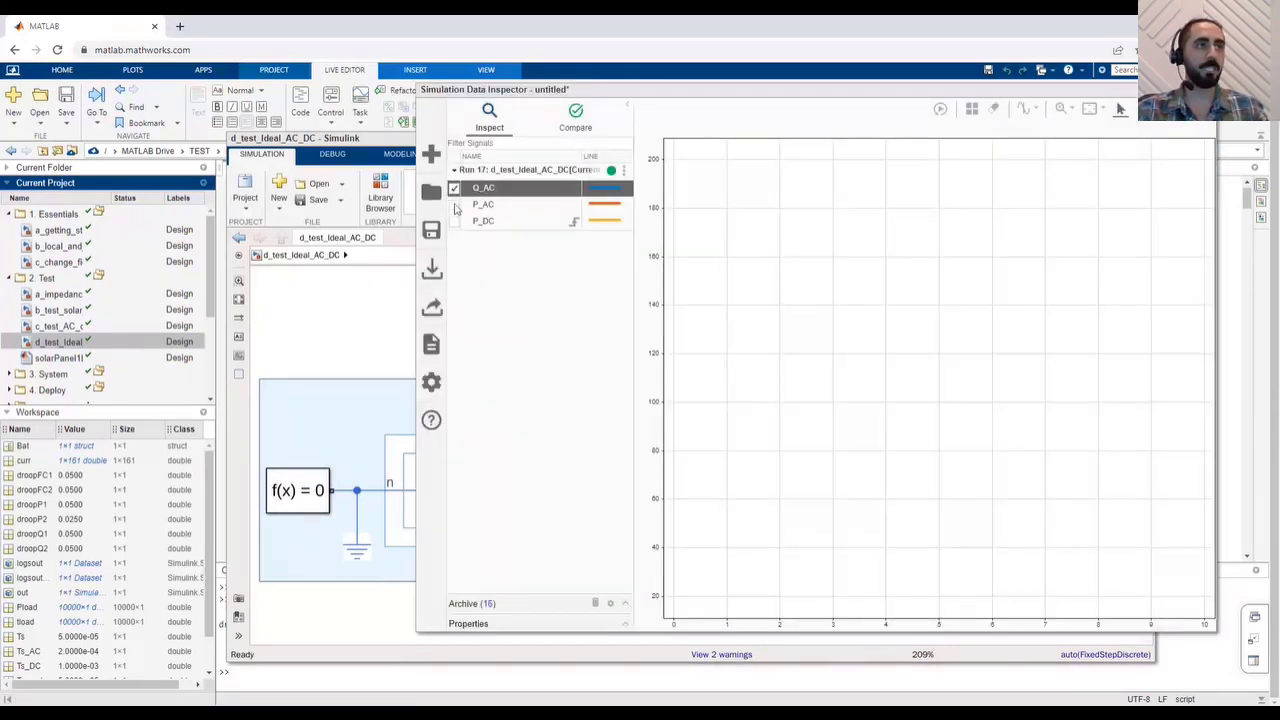
{"action": "left_click", "coordinate": [454, 190]}
{"action": "left_click", "coordinate": [454, 205]}
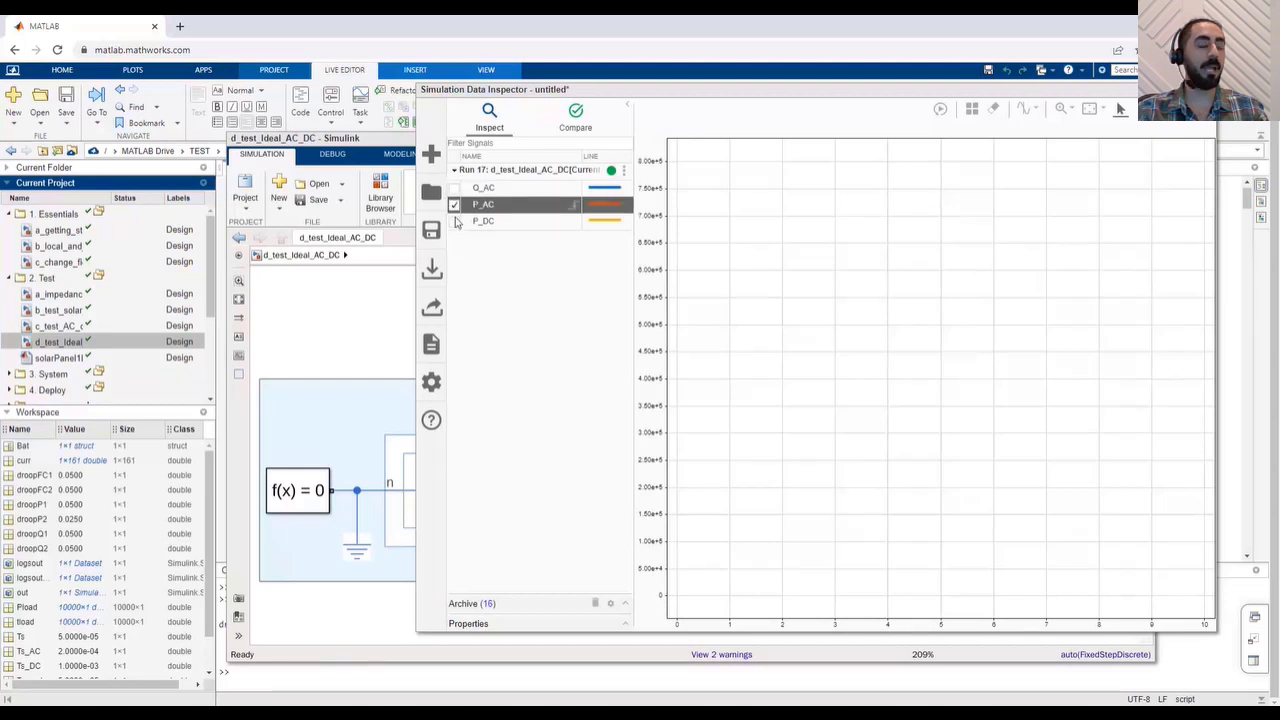
{"action": "left_click", "coordinate": [454, 221]}
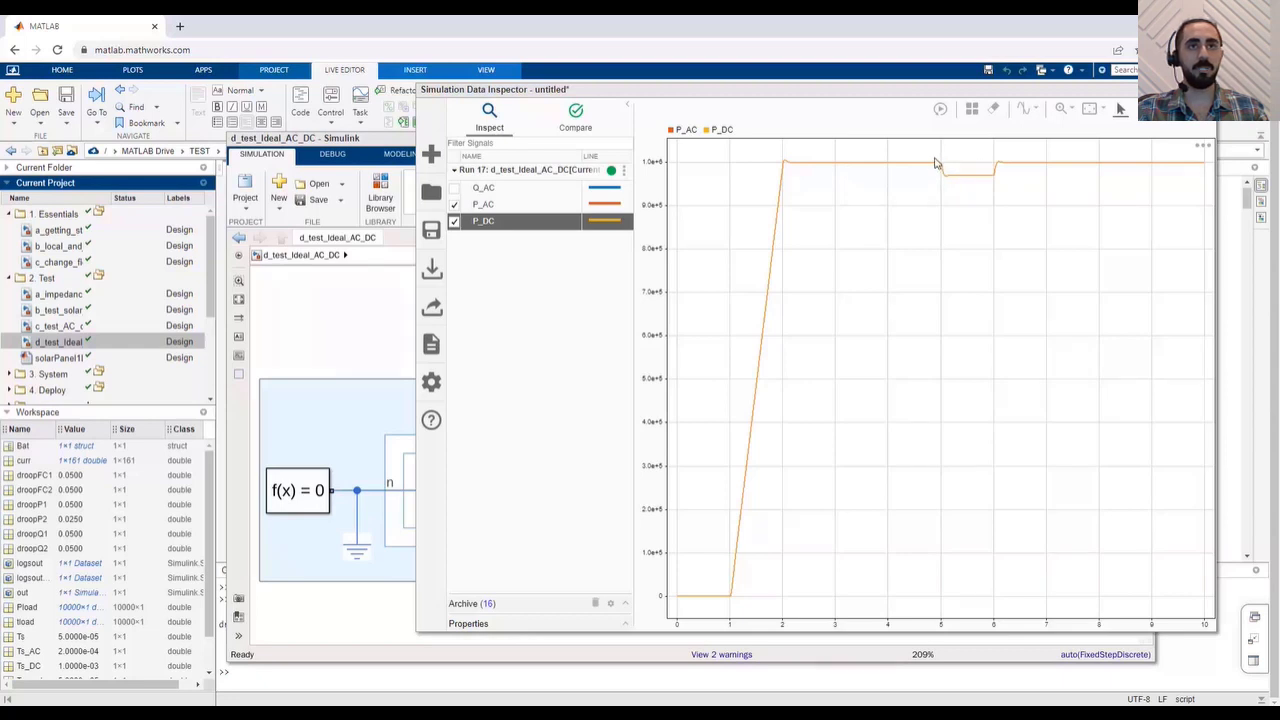
{"action": "left_click", "coordinate": [455, 189]}
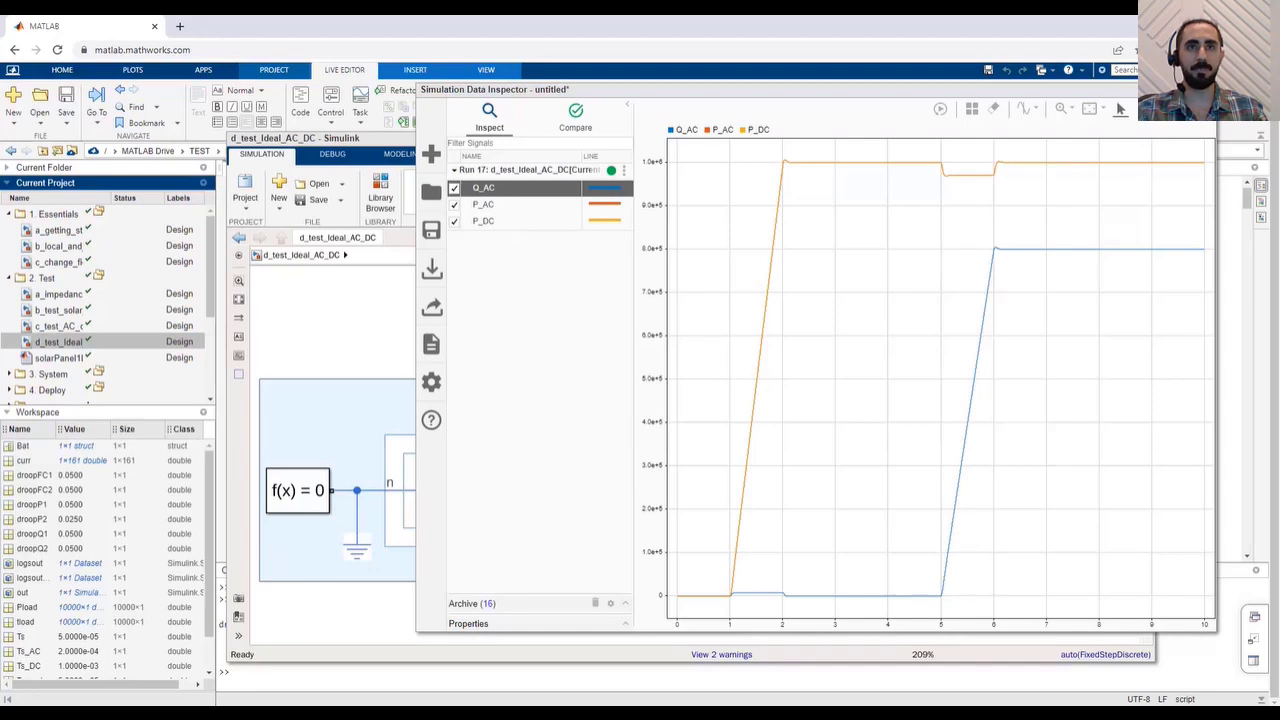
Close the Data Inspector and the converter model, and go to the live script's Construct and Test the Full System section
{"action": "left_click", "coordinate": [1207, 90]}
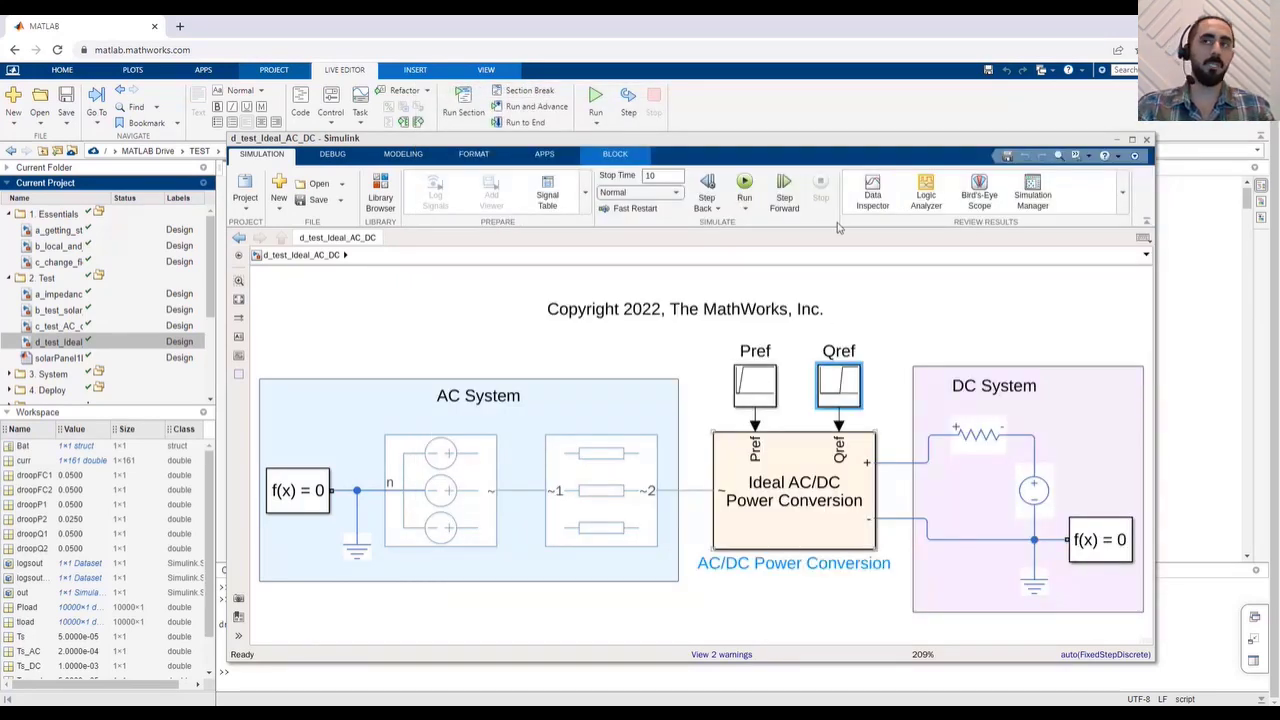
{"action": "left_click", "coordinate": [1147, 139]}
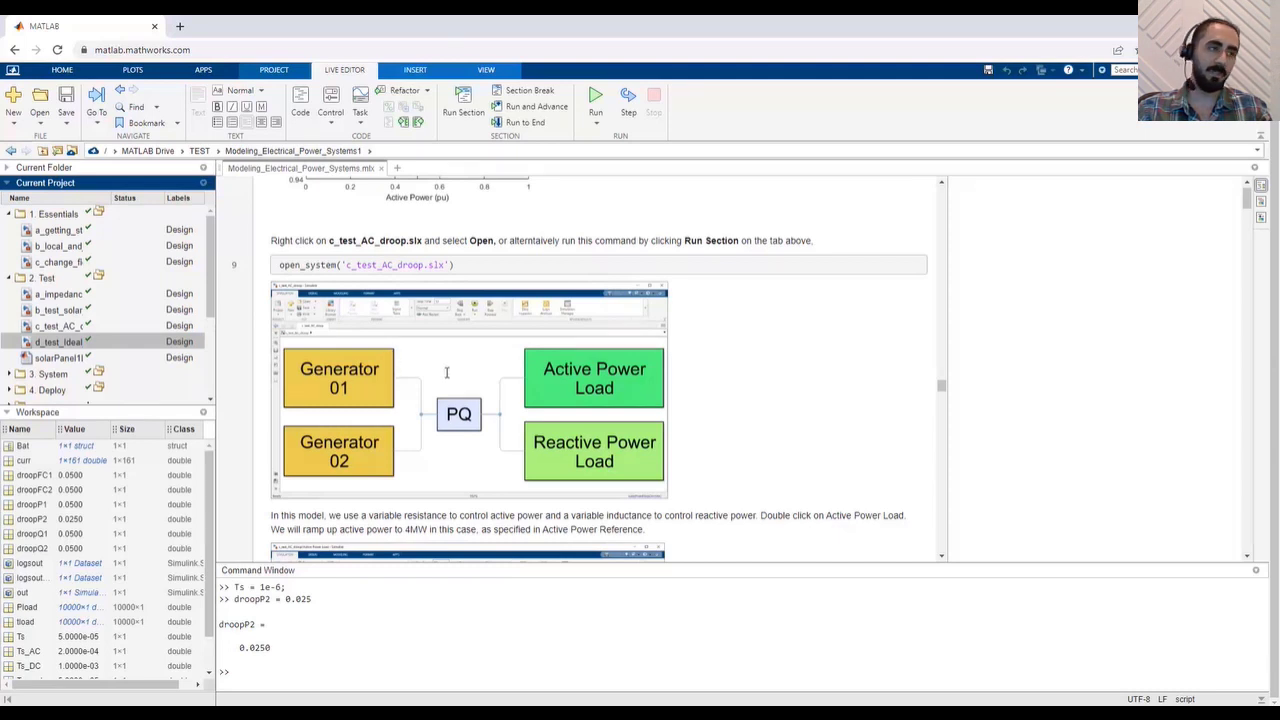
{"action": "scroll", "coordinate": [446, 373], "scroll_direction": "down", "scroll_amount": 2}
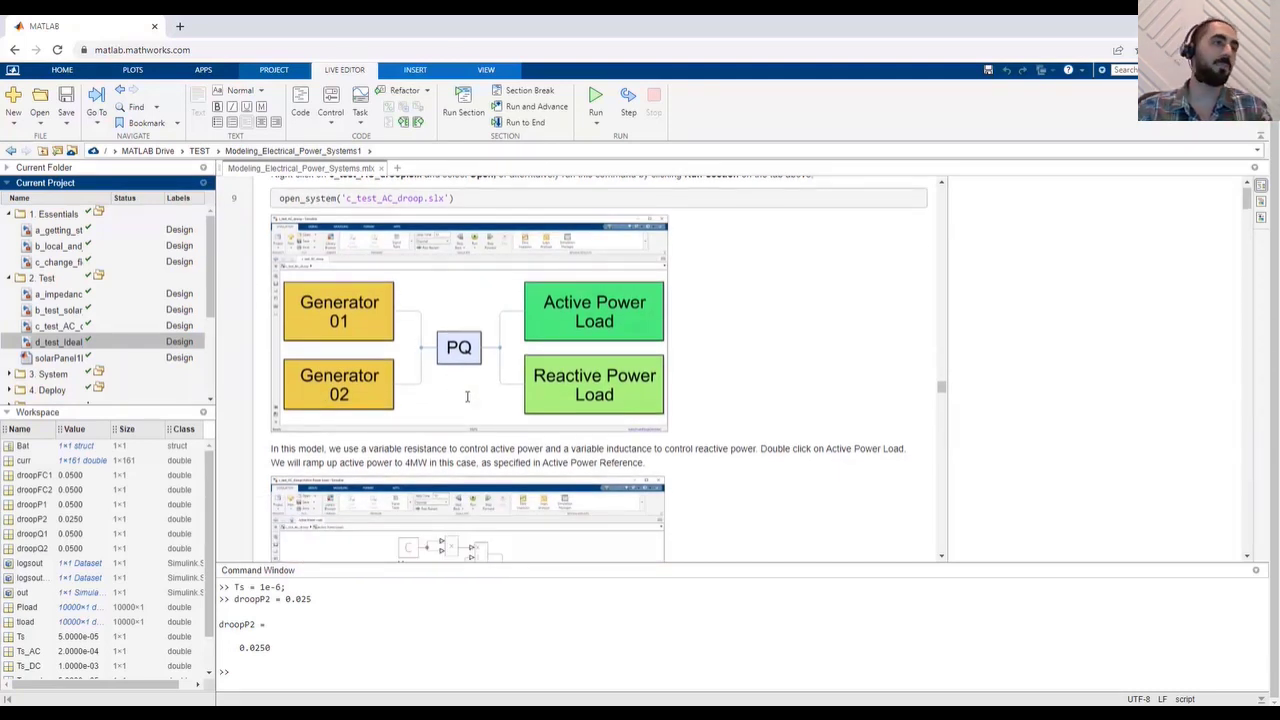
{"action": "scroll", "coordinate": [420, 438], "scroll_direction": "down", "scroll_amount": 10}
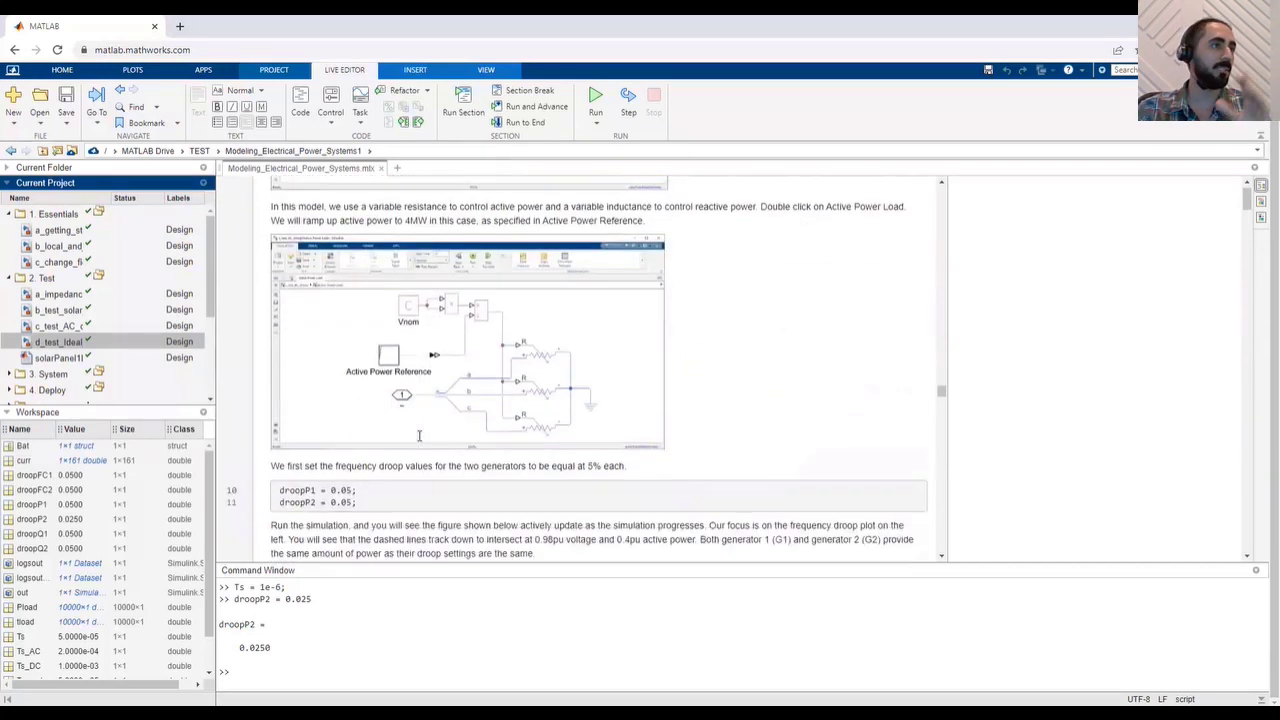
{"action": "scroll", "coordinate": [420, 440], "scroll_direction": "down", "scroll_amount": 12}
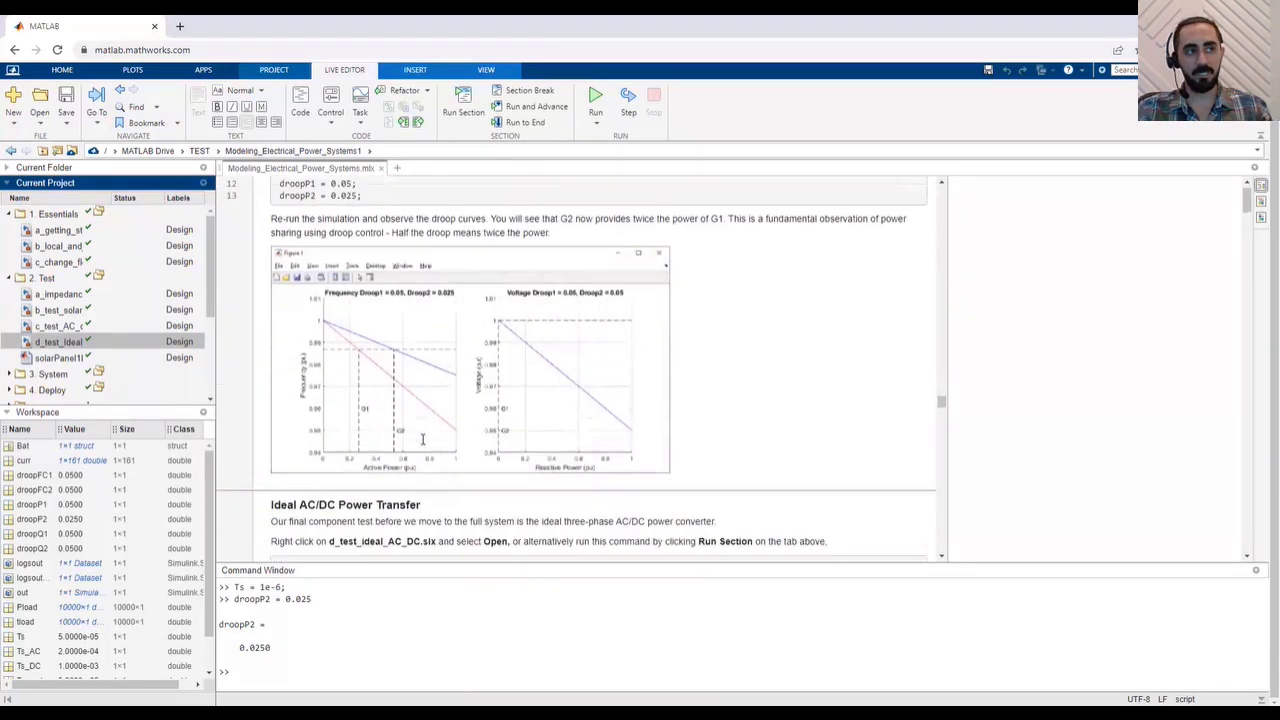
{"action": "scroll", "coordinate": [695, 405], "scroll_direction": "down", "scroll_amount": 15}
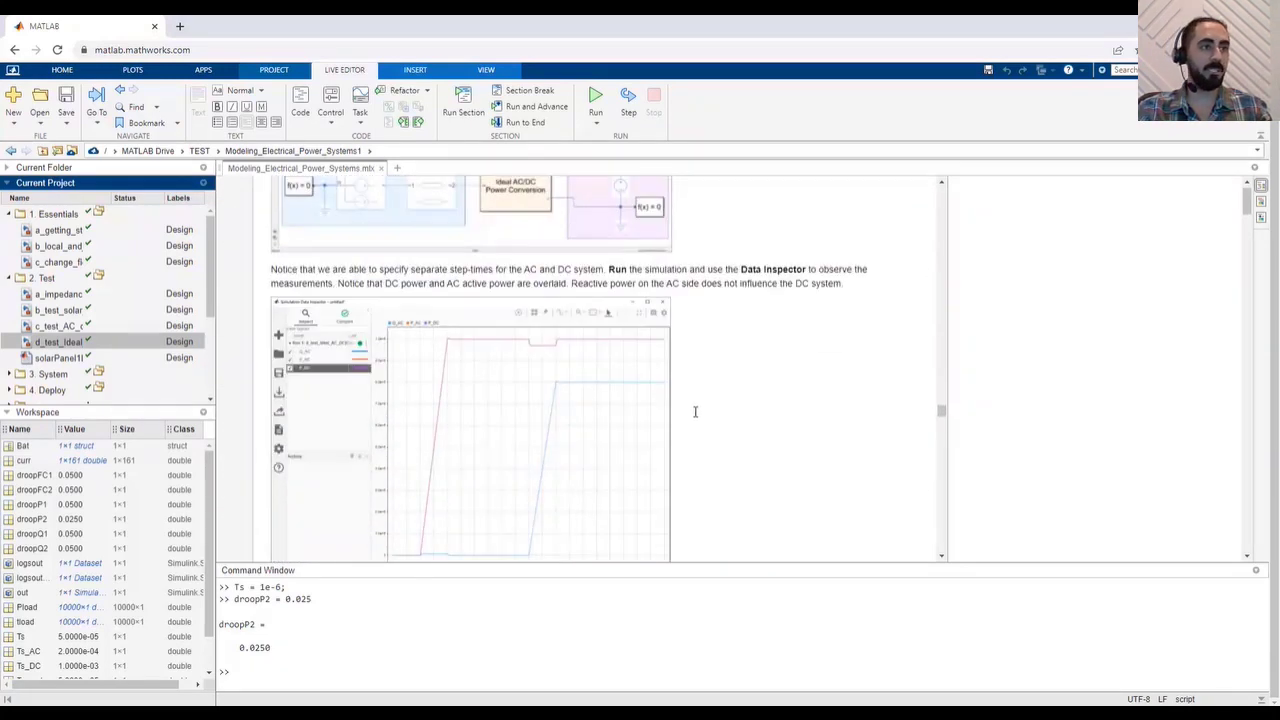
{"action": "scroll", "coordinate": [695, 412], "scroll_direction": "down", "scroll_amount": 8}
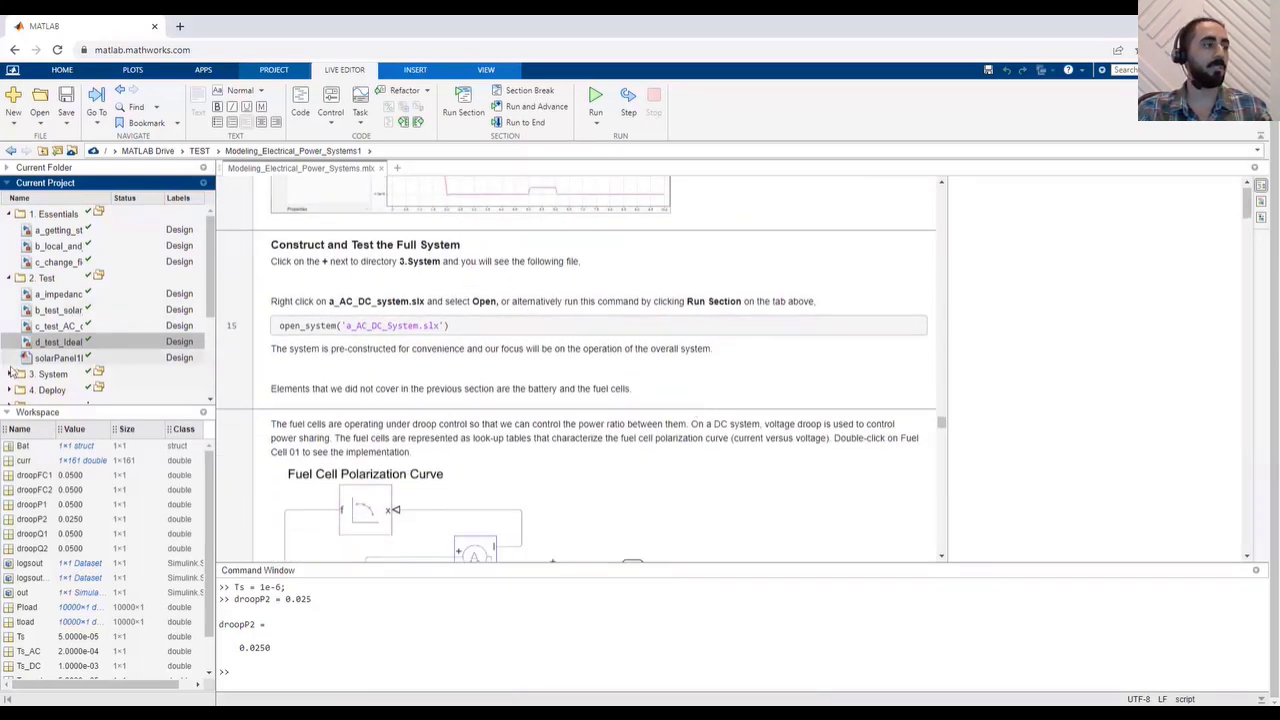
Expand the project's 3. System folder and open the a_AC_DC_System model
{"action": "left_click", "coordinate": [10, 376]}
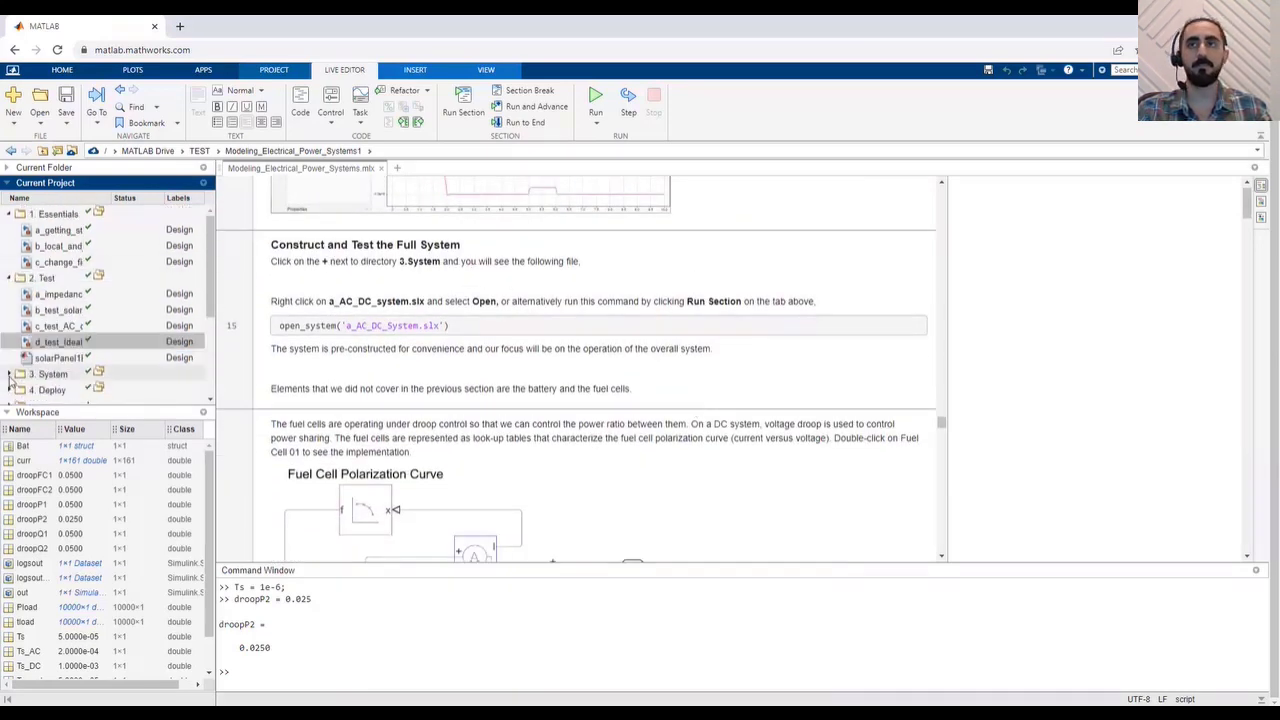
{"action": "left_click", "coordinate": [10, 376]}
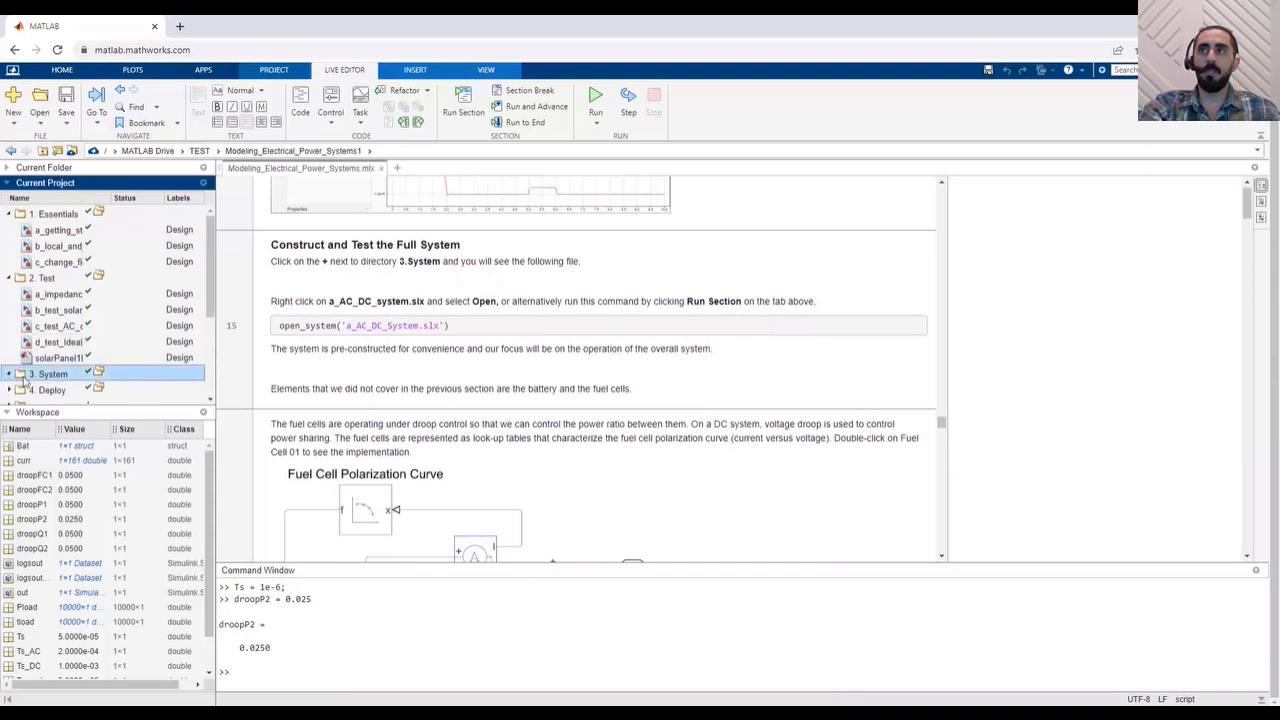
{"action": "scroll", "coordinate": [84, 366], "scroll_direction": "down", "scroll_amount": 2}
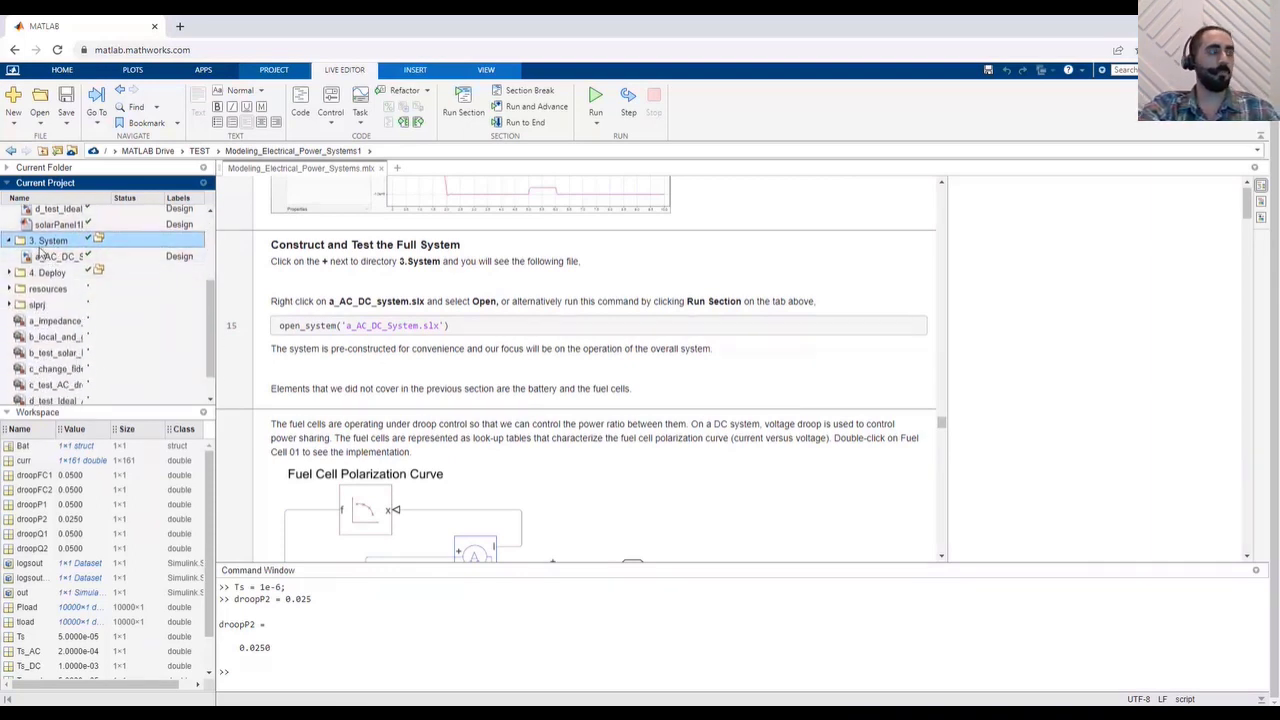
{"action": "right_click", "coordinate": [51, 259]}
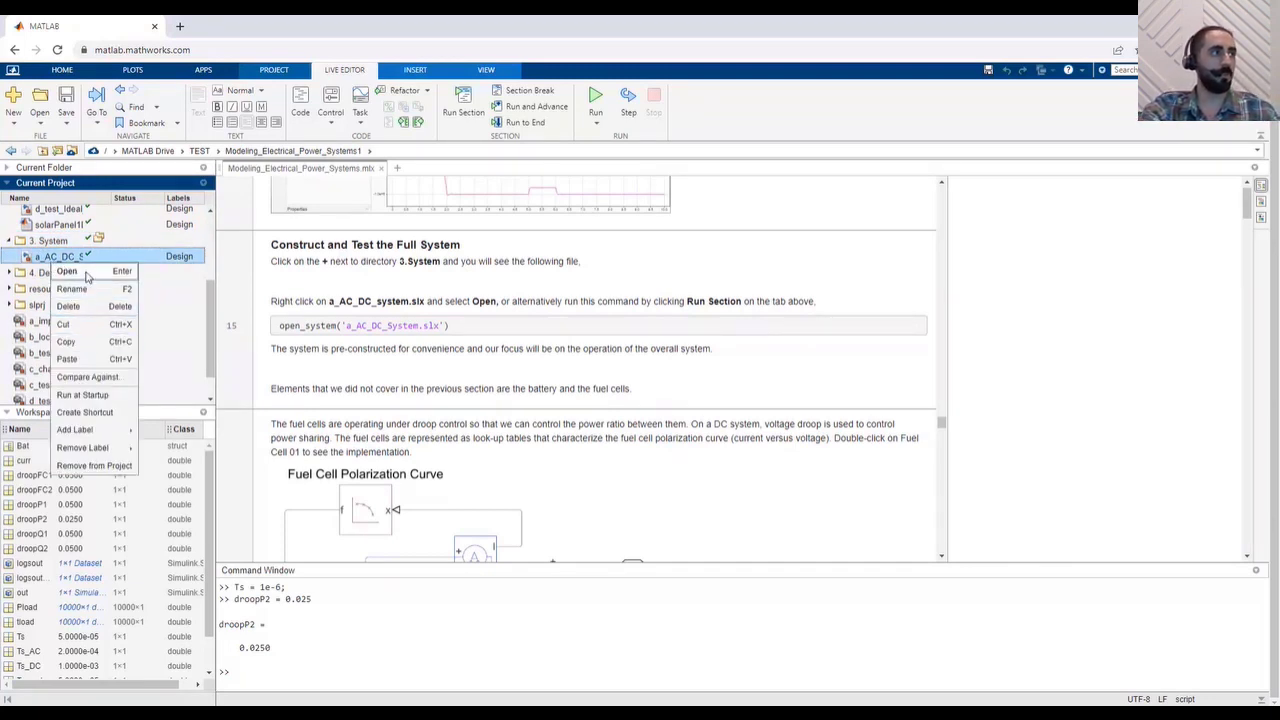
{"action": "left_click", "coordinate": [87, 274]}
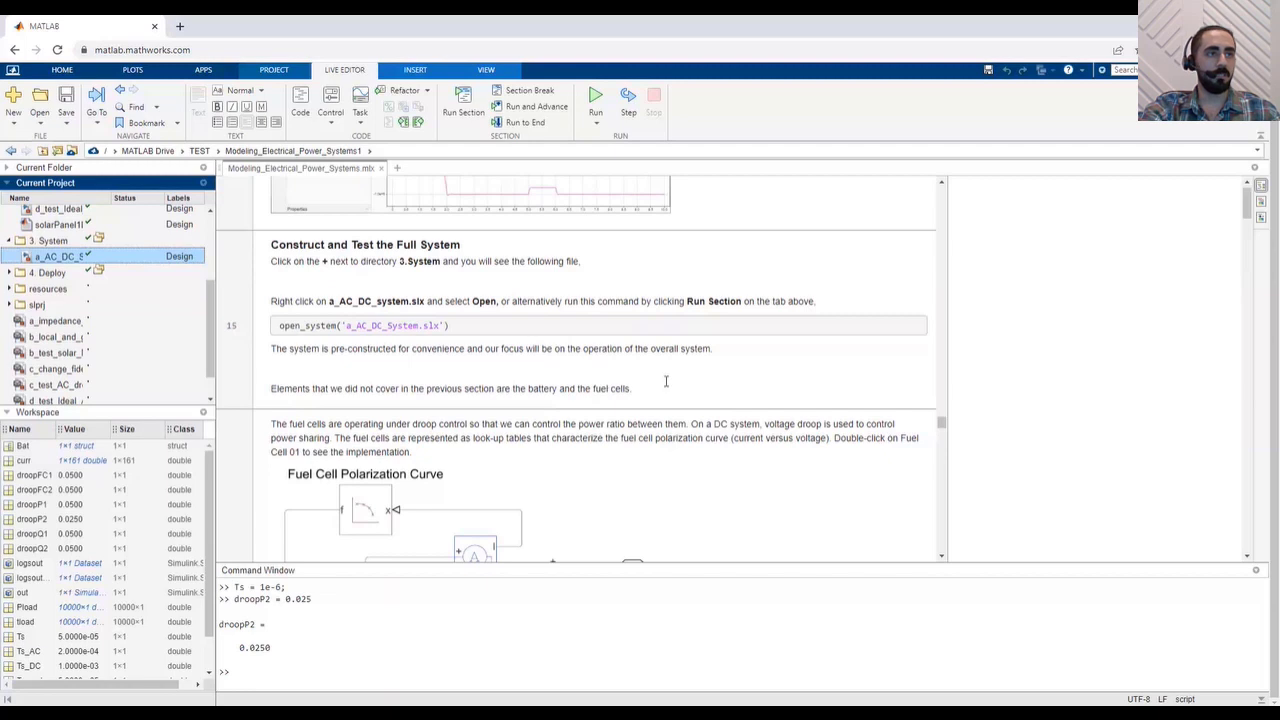
{"action": "scroll", "coordinate": [665, 381], "scroll_direction": "down", "scroll_amount": 1}
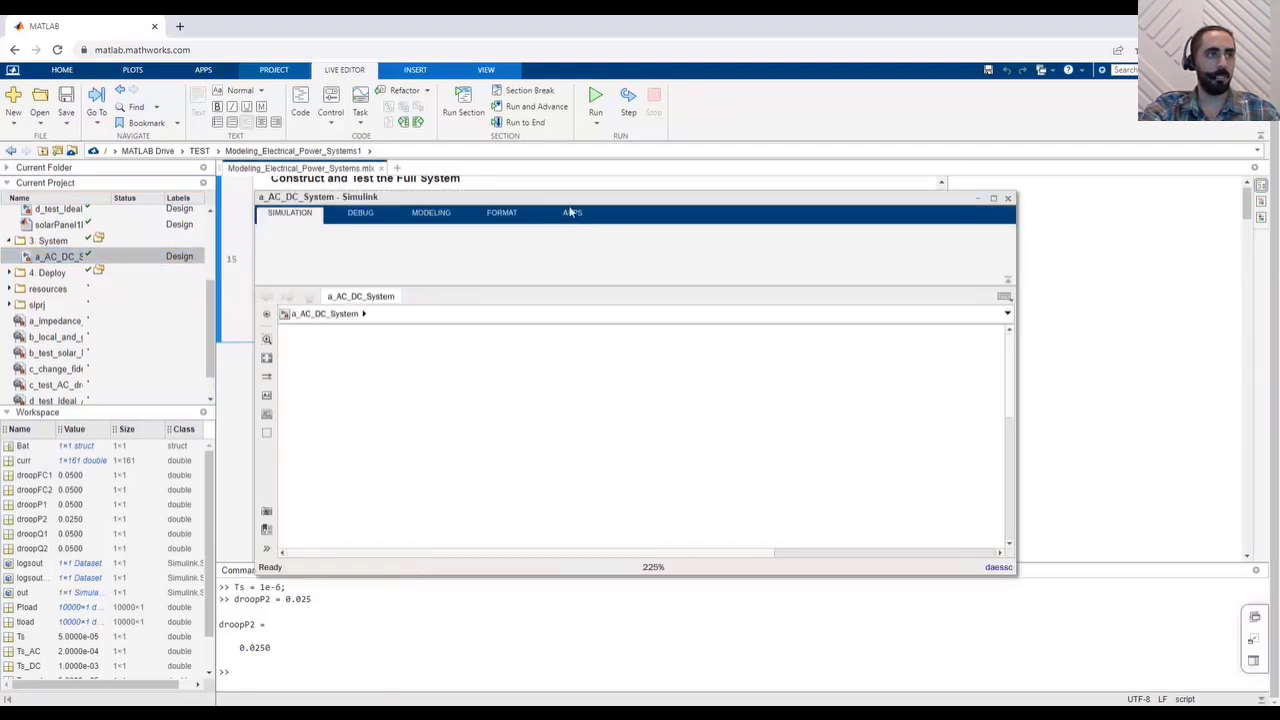
Reposition, shrink and minimize the a_AC_DC_System window, and bring up the live script's Fuel Cell Polarization Curve diagram and plot
{"action": "left_click_drag", "start_coordinate": [566, 199], "coordinate": [795, 244]}
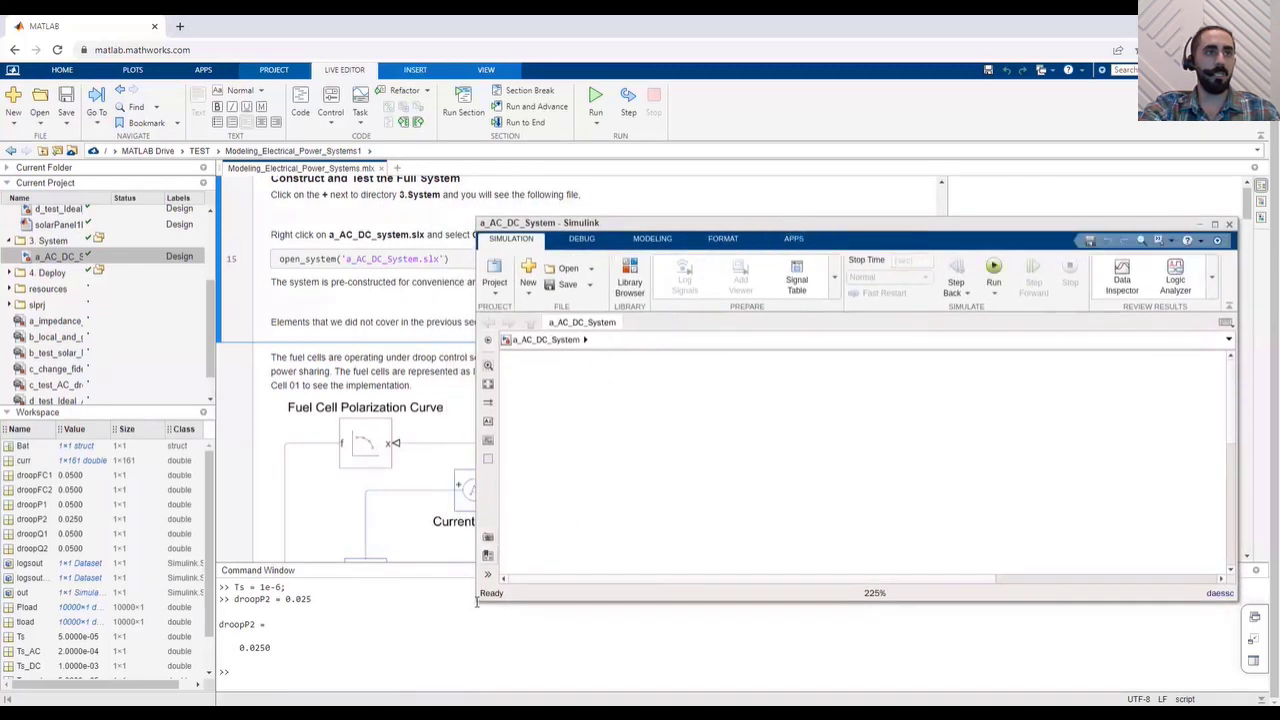
{"action": "left_click_drag", "start_coordinate": [477, 600], "coordinate": [664, 672]}
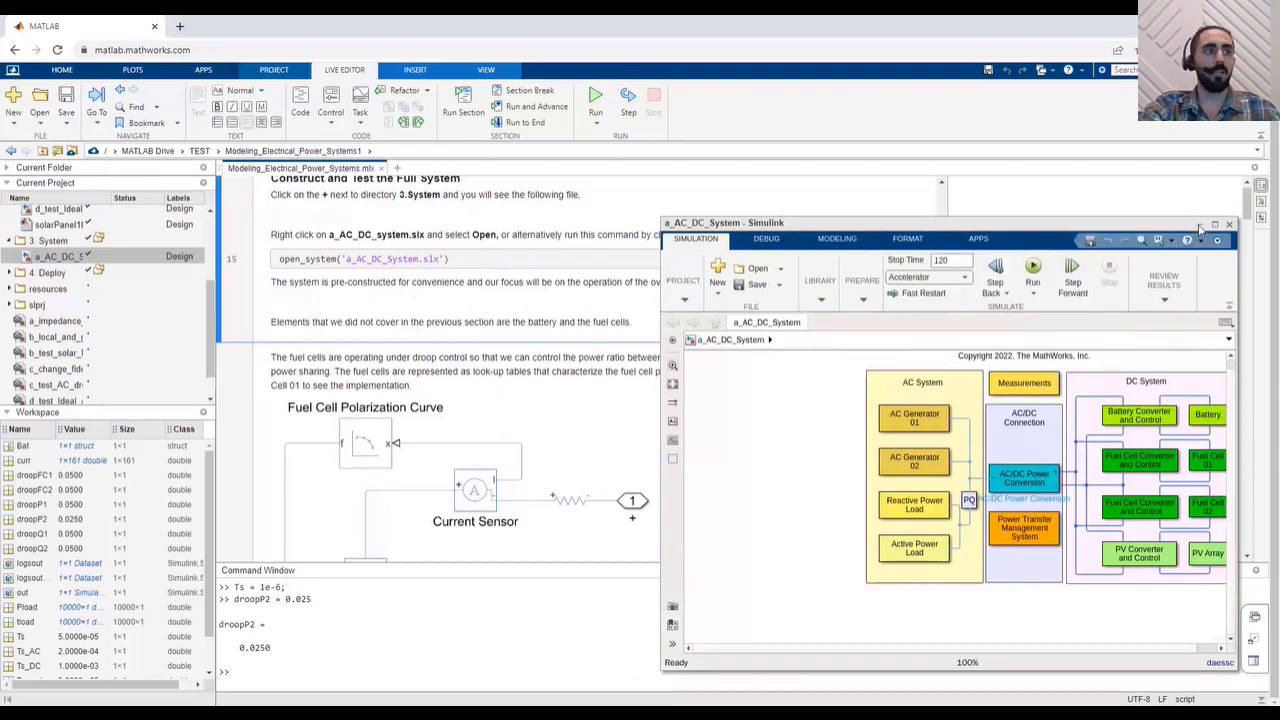
{"action": "left_click", "coordinate": [1199, 226]}
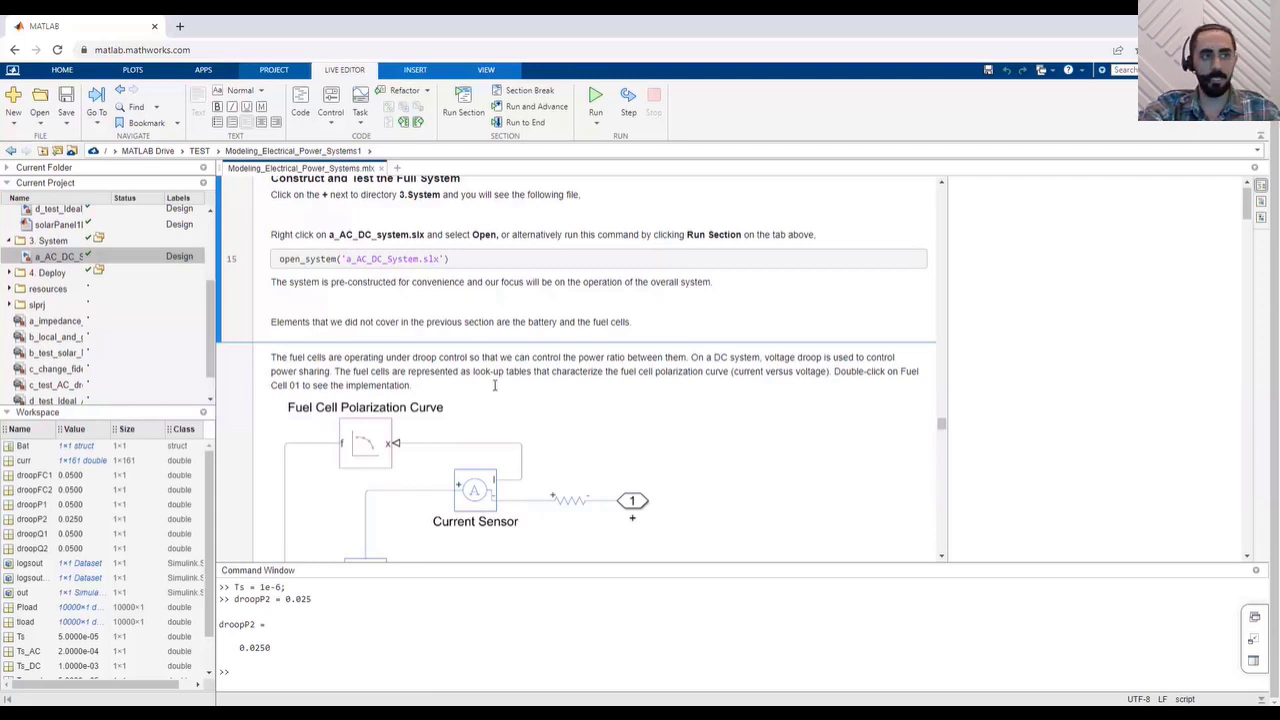
{"action": "scroll", "coordinate": [494, 384], "scroll_direction": "down", "scroll_amount": 2}
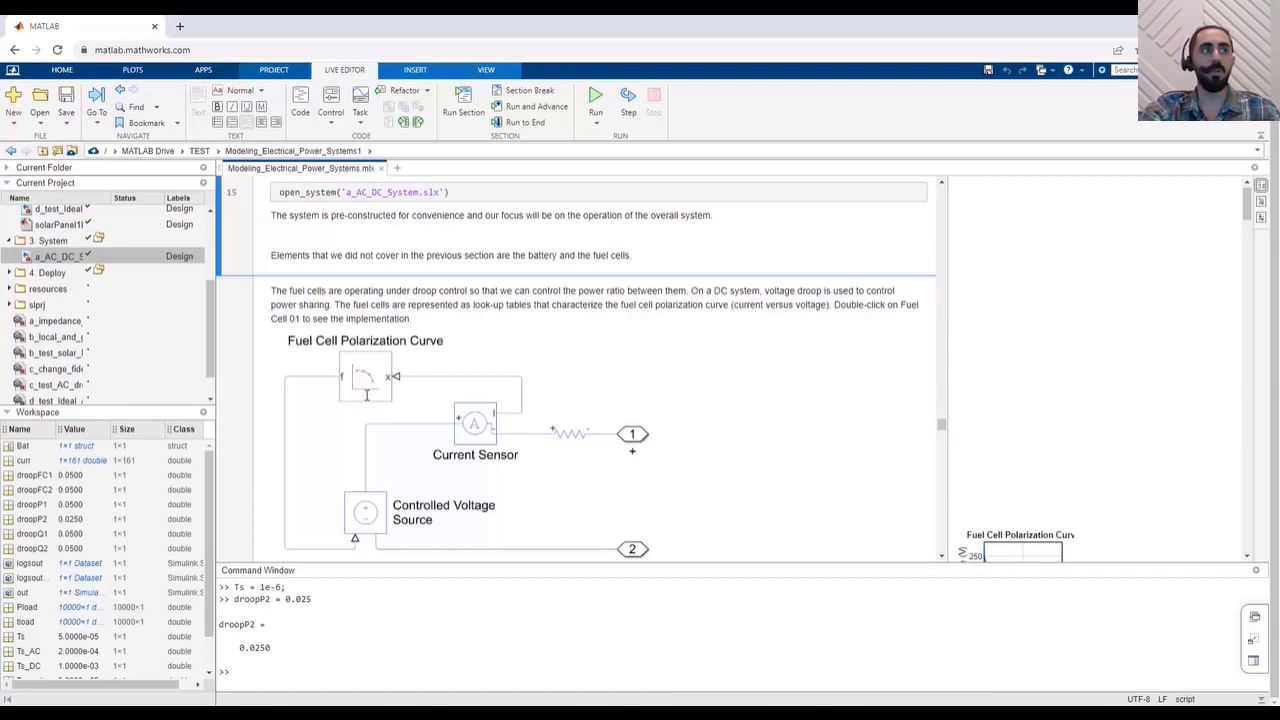
{"action": "scroll", "coordinate": [1015, 350], "scroll_direction": "down", "scroll_amount": 1}
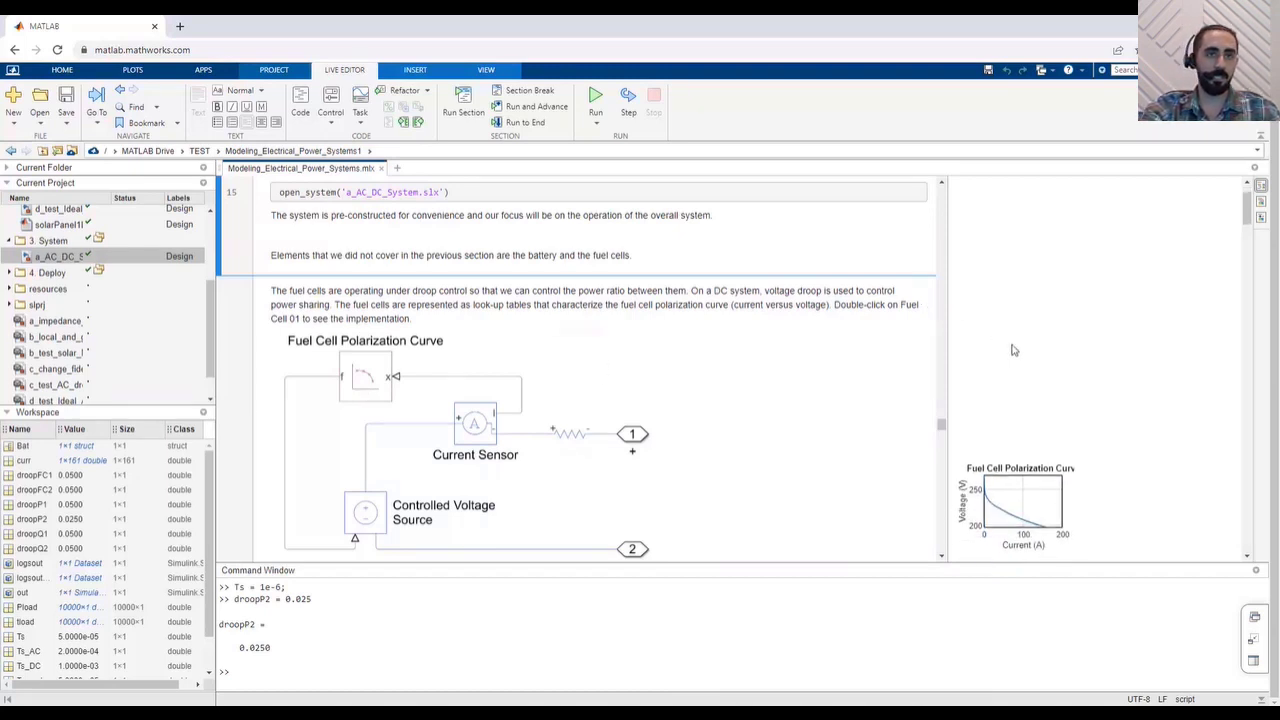
Run the live script section that plots the Fuel Cell Polarization Curve in figure 1, and save the script
{"action": "scroll", "coordinate": [1013, 366], "scroll_direction": "down", "scroll_amount": 1}
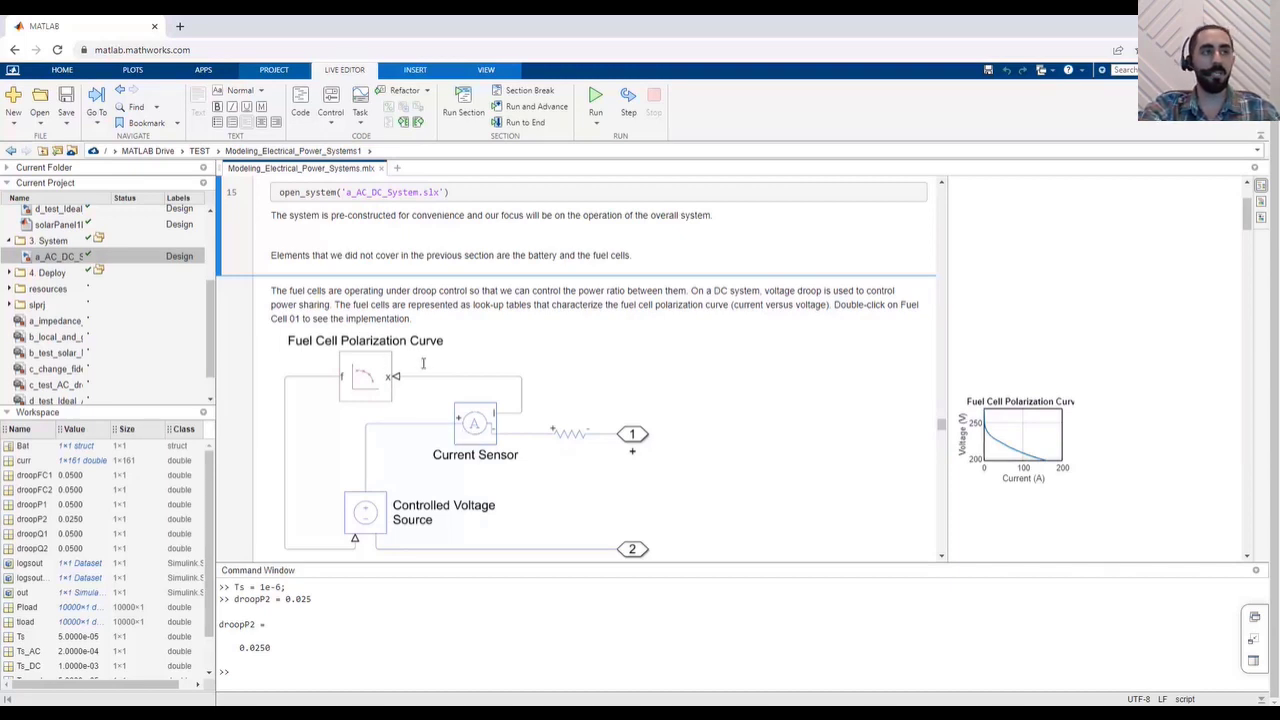
{"action": "scroll", "coordinate": [645, 360], "scroll_direction": "down", "scroll_amount": 4}
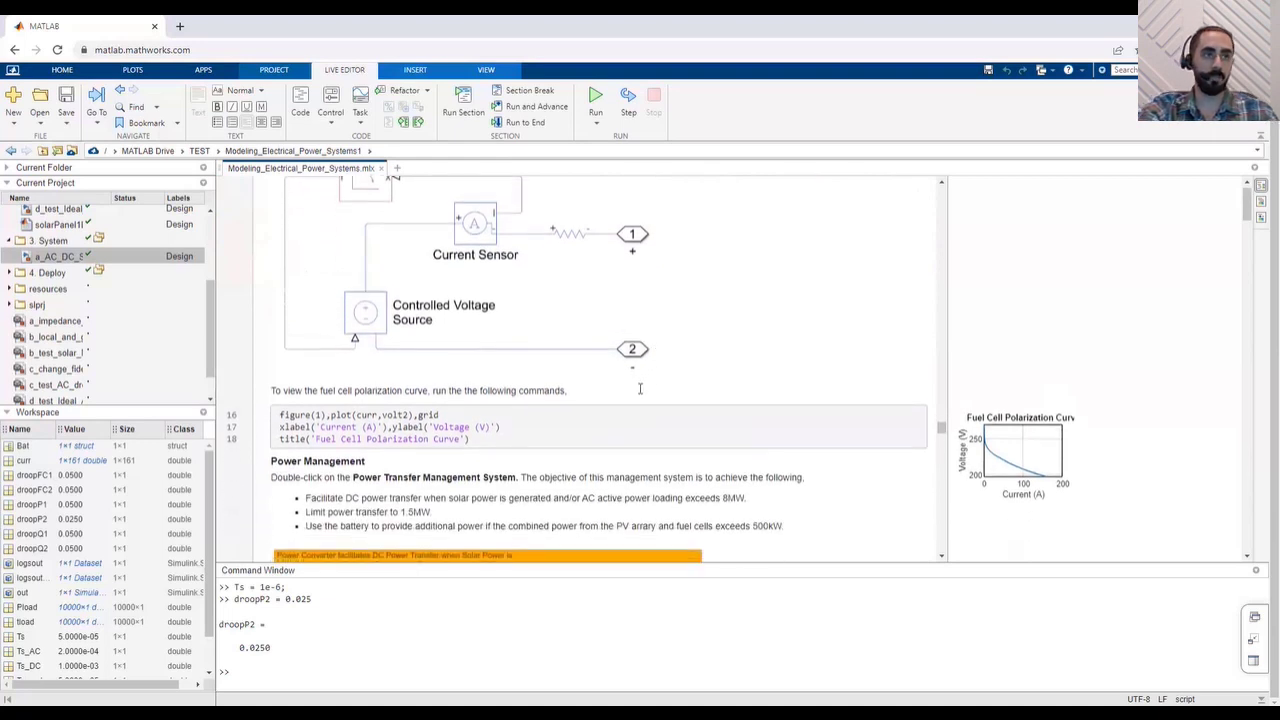
{"action": "left_click", "coordinate": [510, 410]}
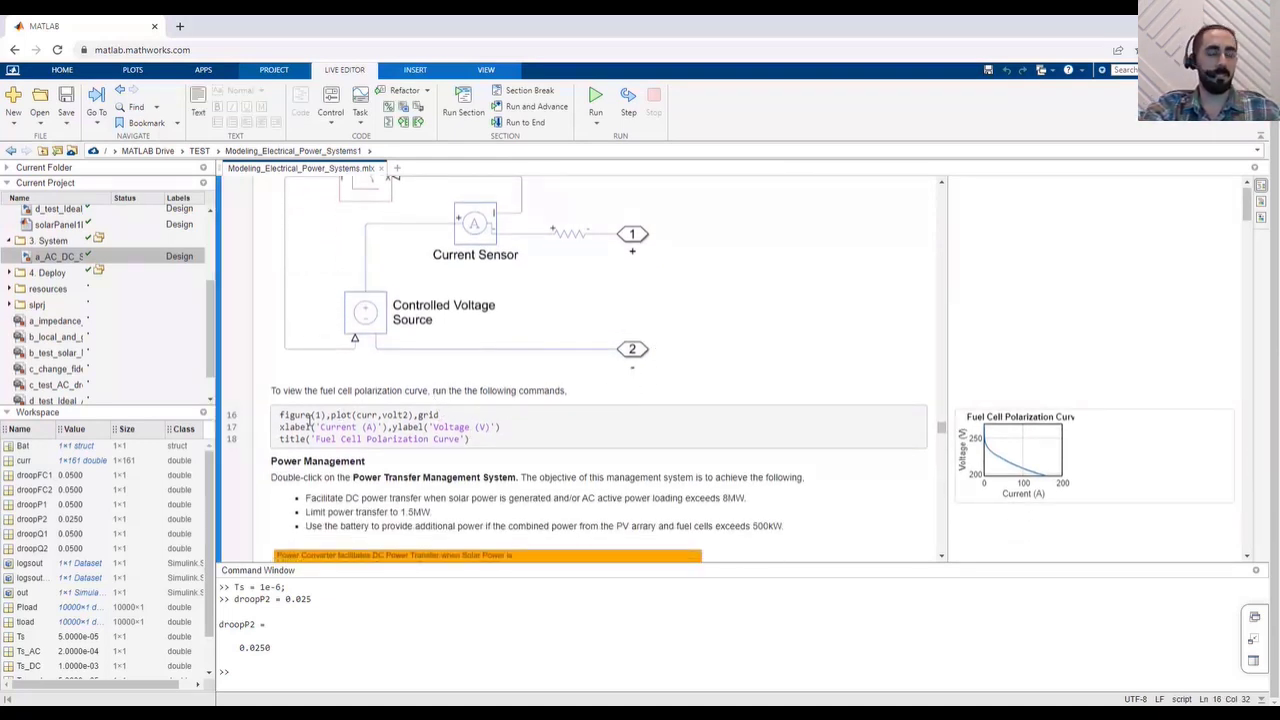
{"action": "left_click", "coordinate": [461, 110]}
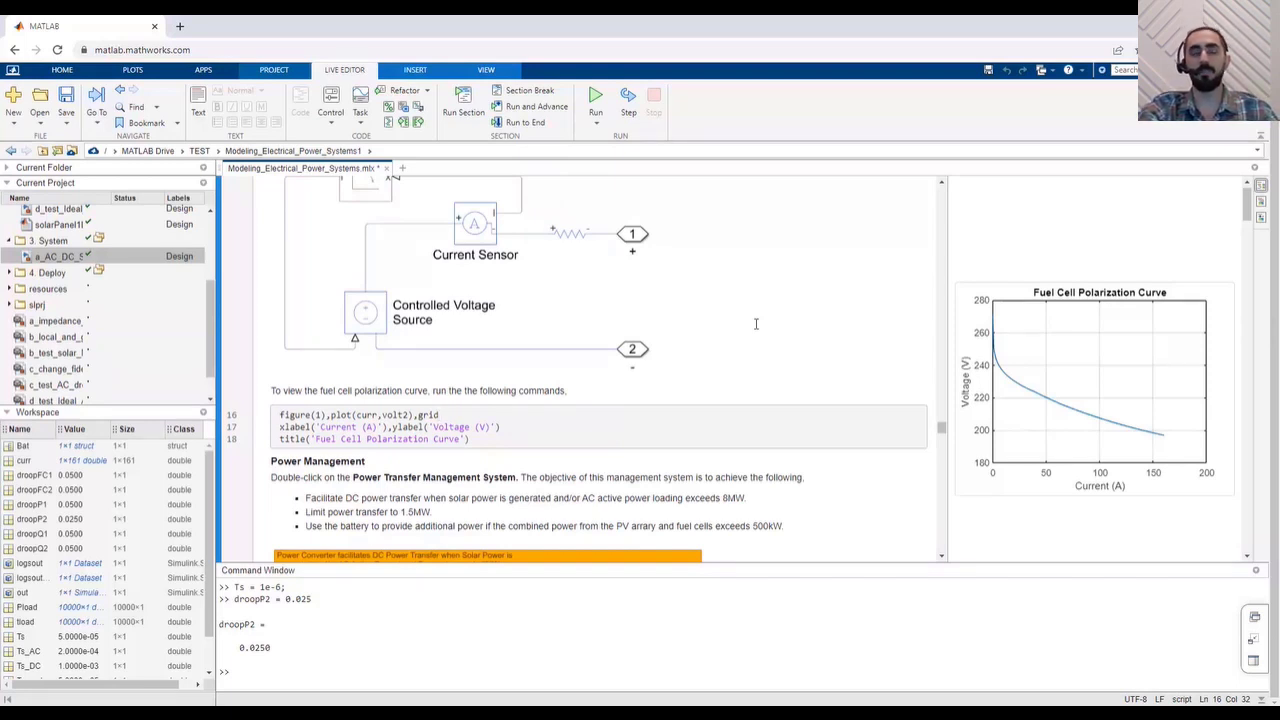
{"action": "key", "text": "ctrl+s"}
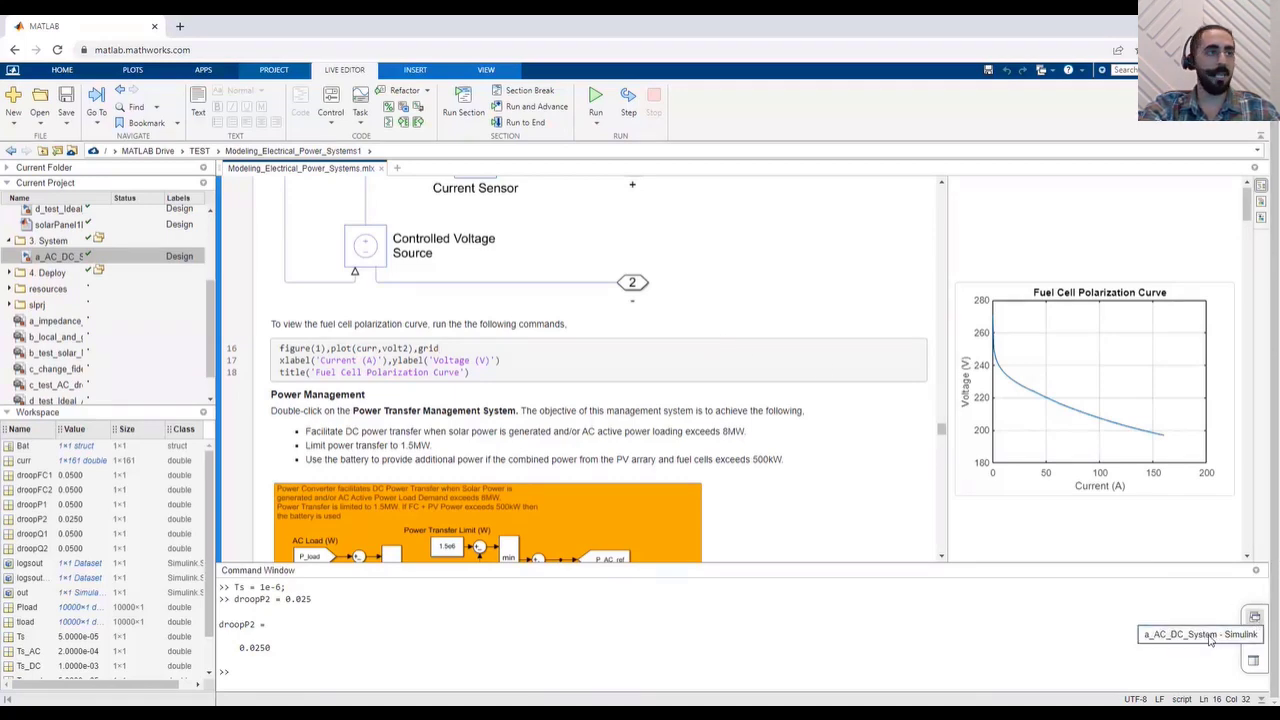
Bring back and enlarge the a_AC_DC_System model window, and open the Fuel Cell 01 subsystem to view its polarization-curve implementation
{"action": "left_click", "coordinate": [1210, 640]}
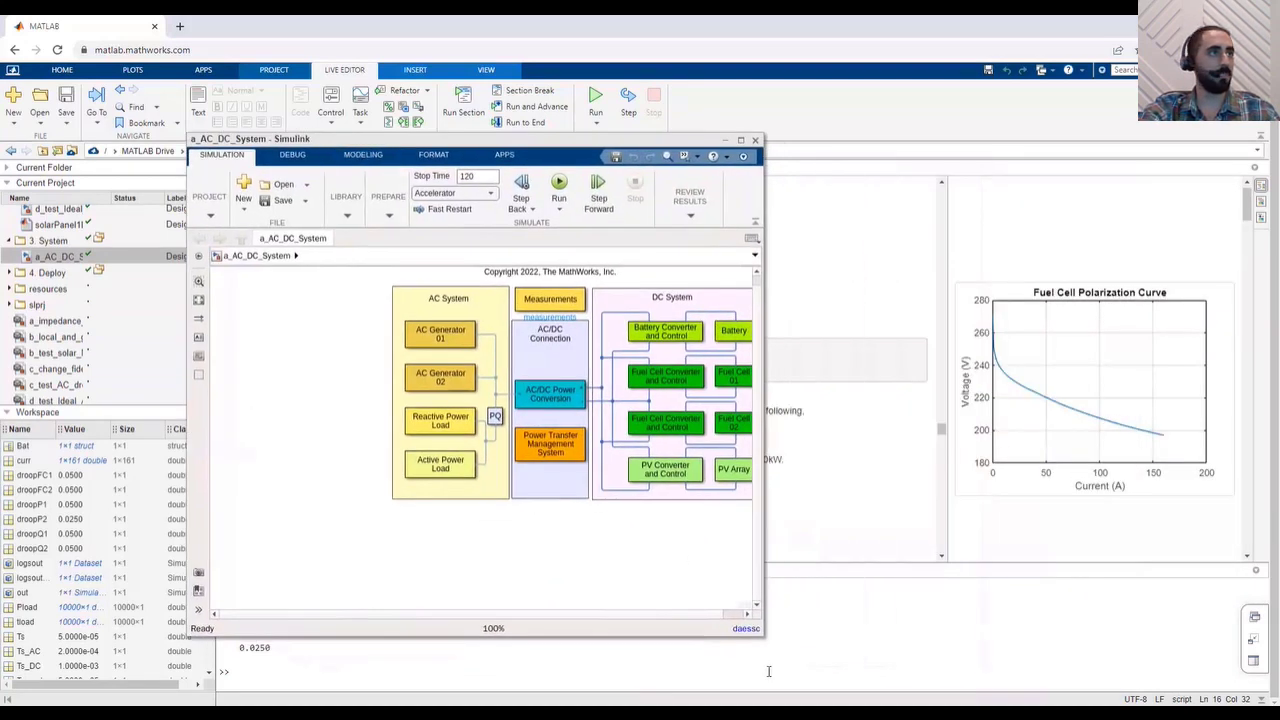
{"action": "left_click_drag", "start_coordinate": [763, 637], "coordinate": [1224, 655]}
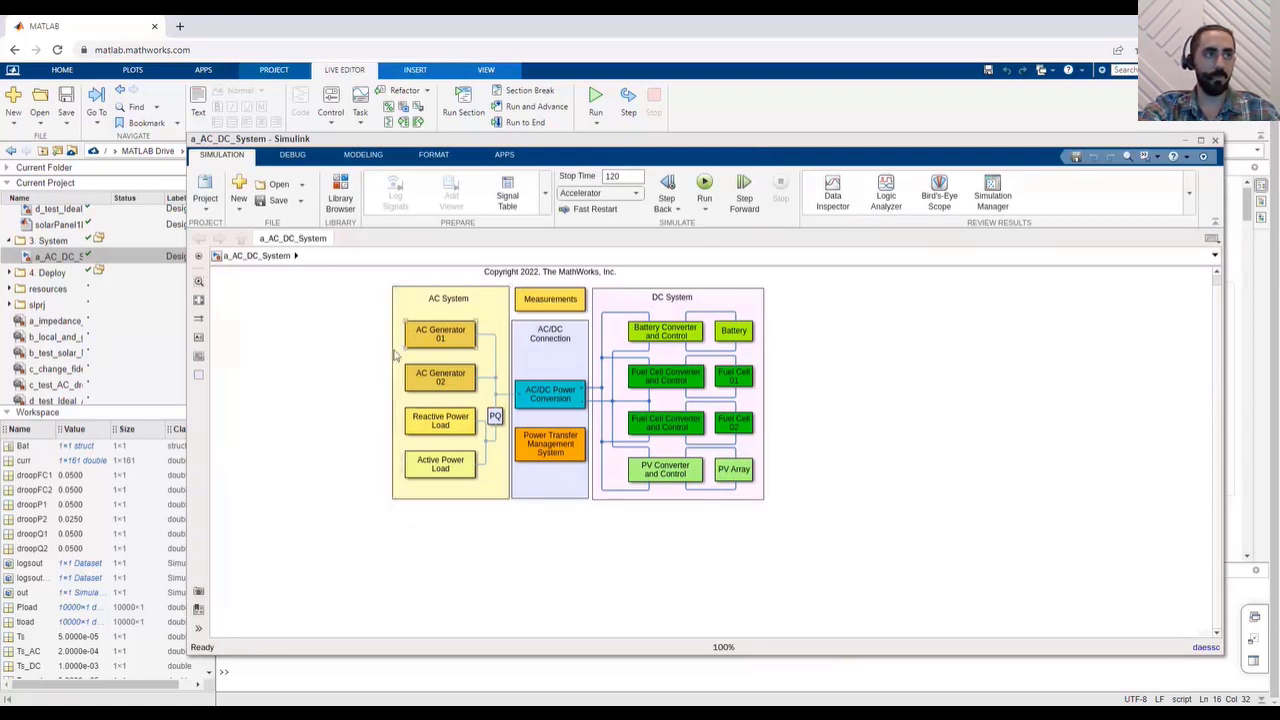
{"action": "key", "text": "space"}
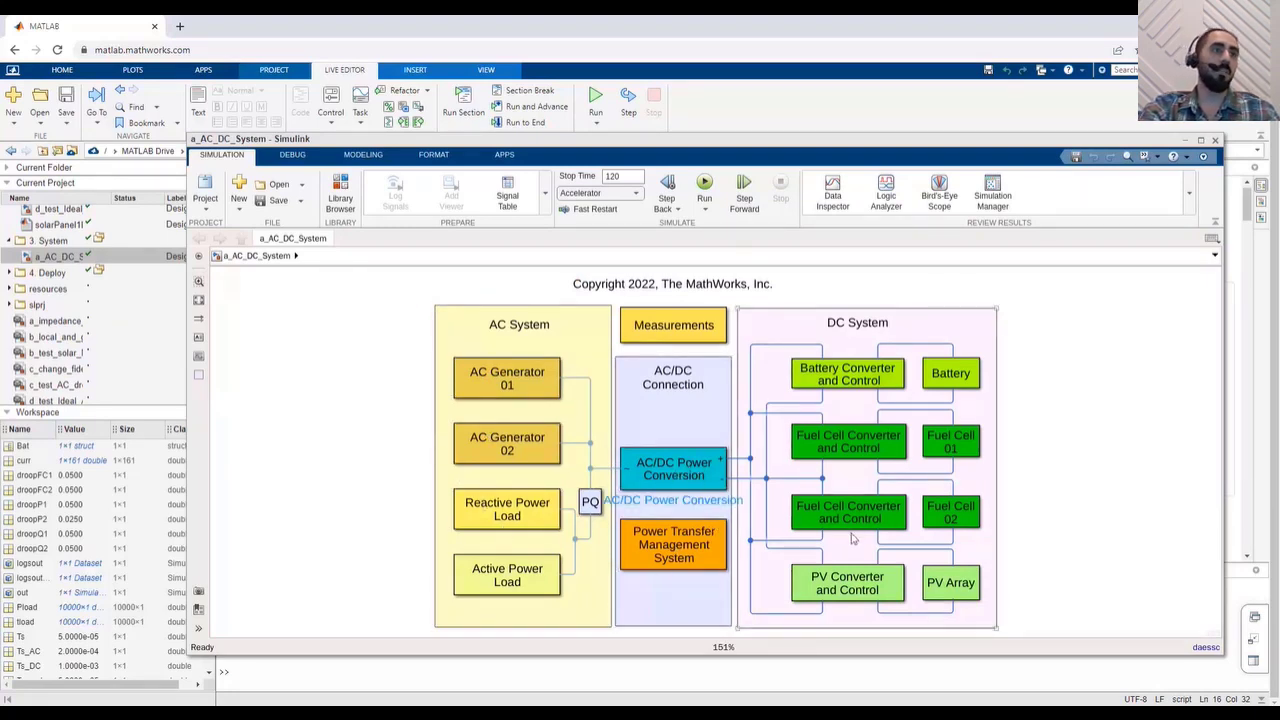
{"action": "double_click", "coordinate": [955, 448]}
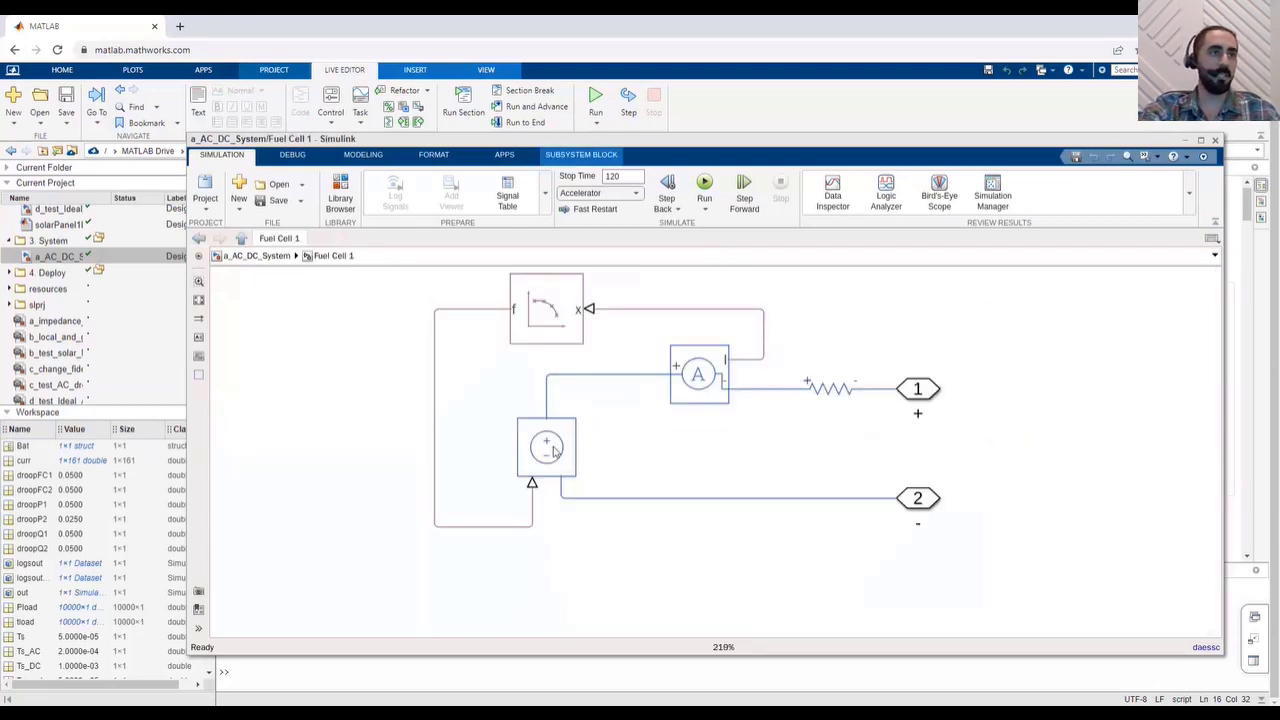
{"action": "key", "text": "space"}
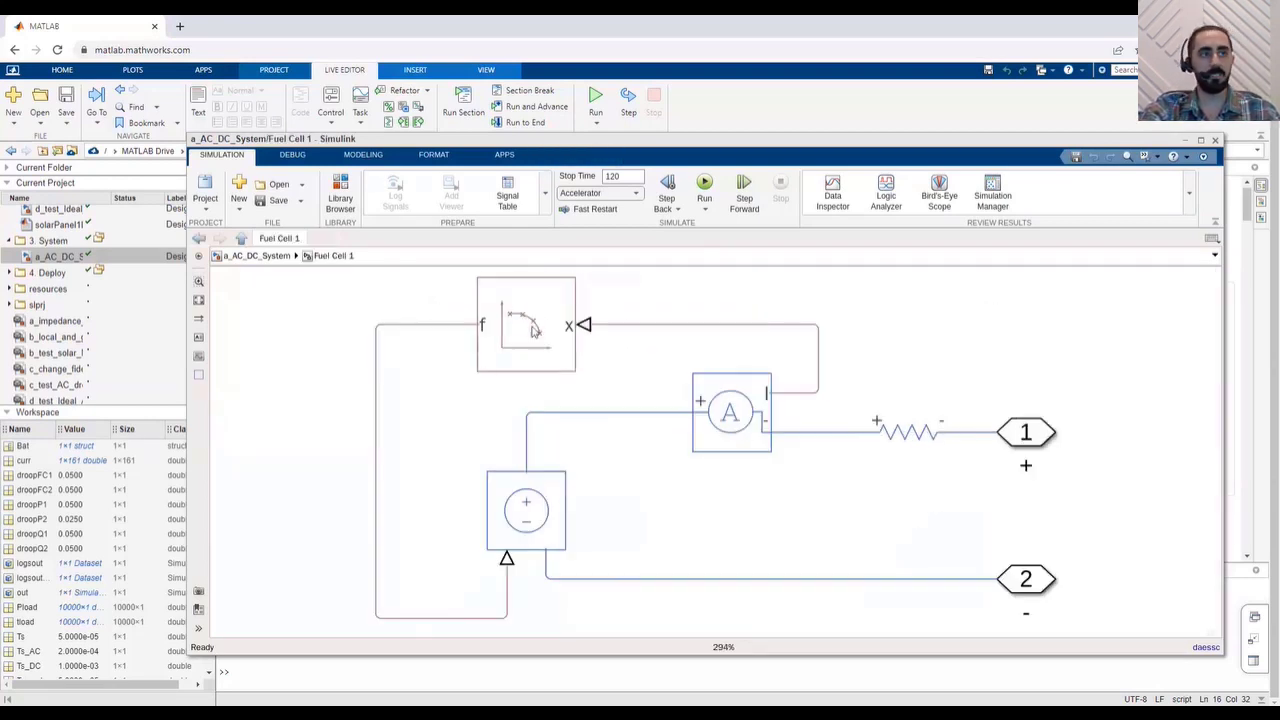
Open the Battery subsystem, review the table-based Battery block's parameters, and return to the top-level system diagram
{"action": "left_click", "coordinate": [258, 256]}
{"action": "double_click", "coordinate": [963, 379]}
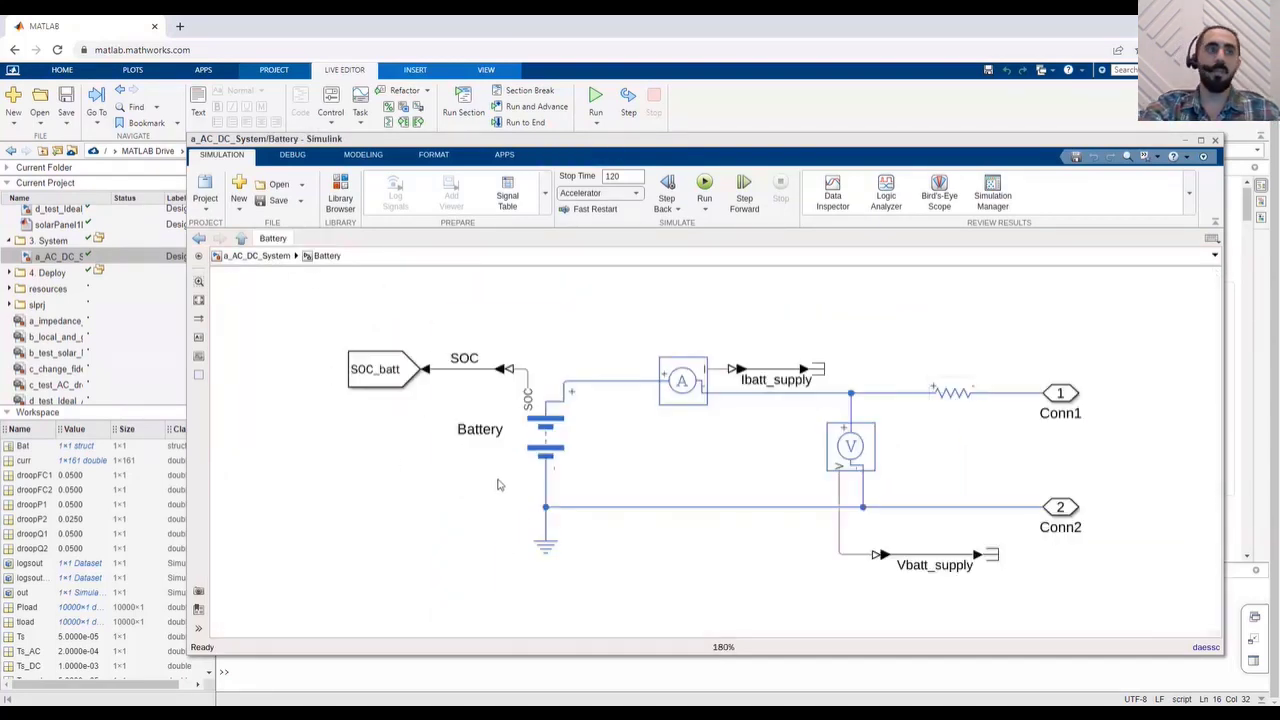
{"action": "left_click", "coordinate": [546, 435]}
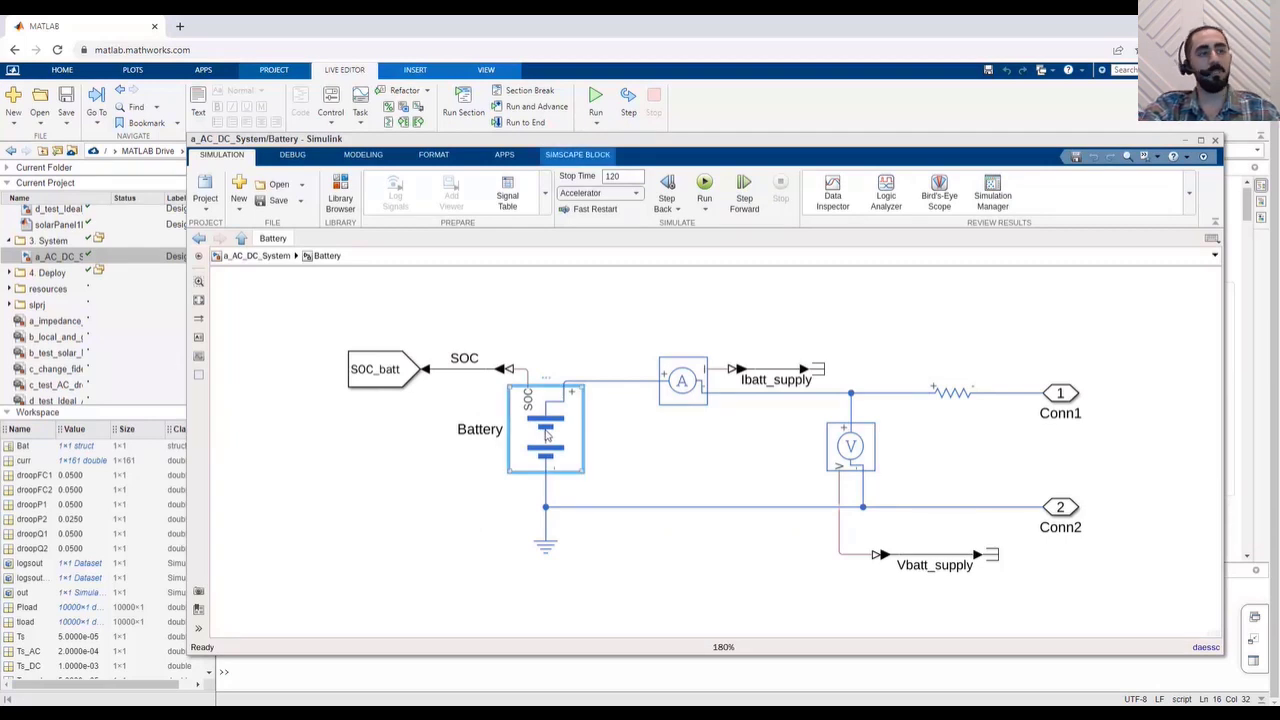
{"action": "double_click", "coordinate": [546, 435]}
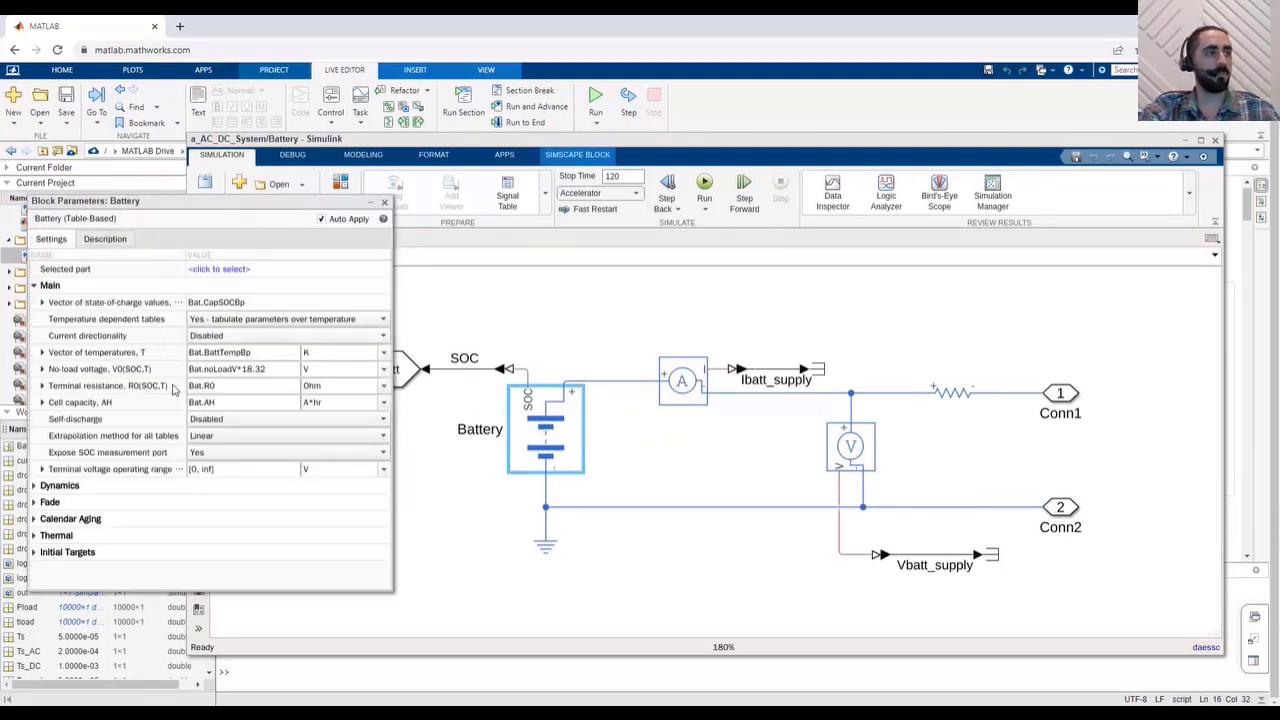
{"action": "left_click", "coordinate": [385, 204]}
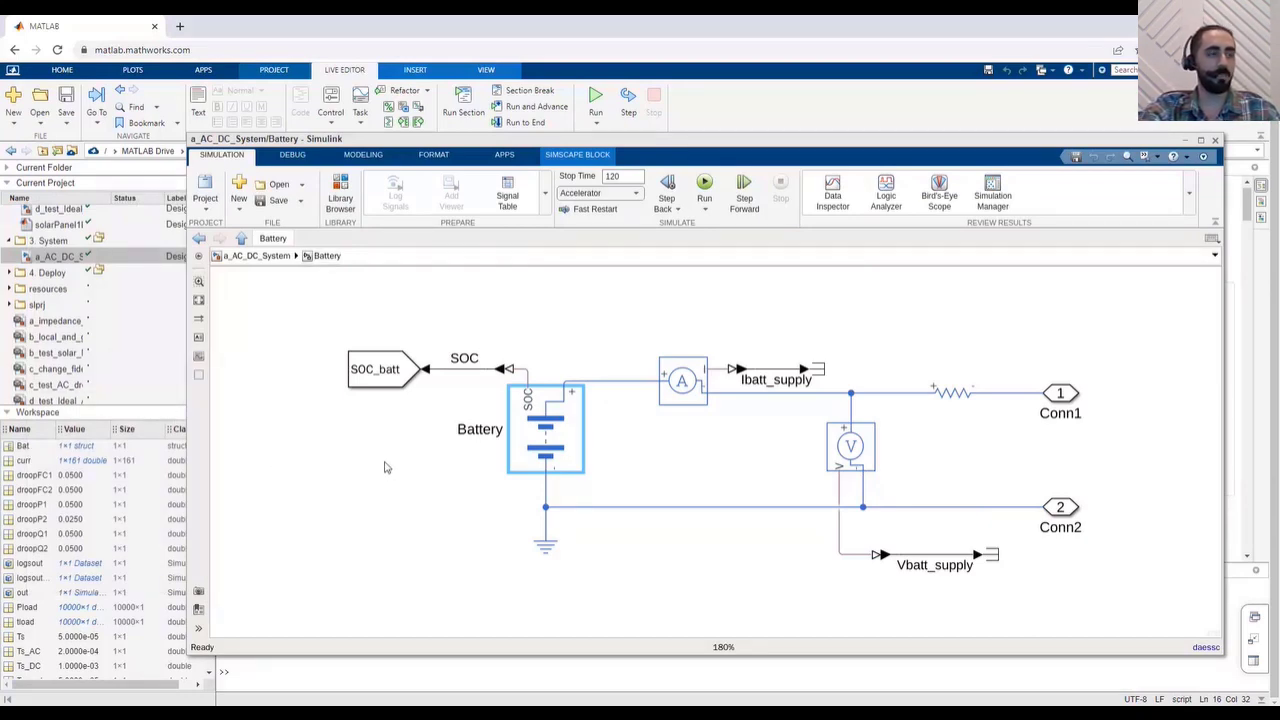
{"action": "left_click", "coordinate": [284, 255]}
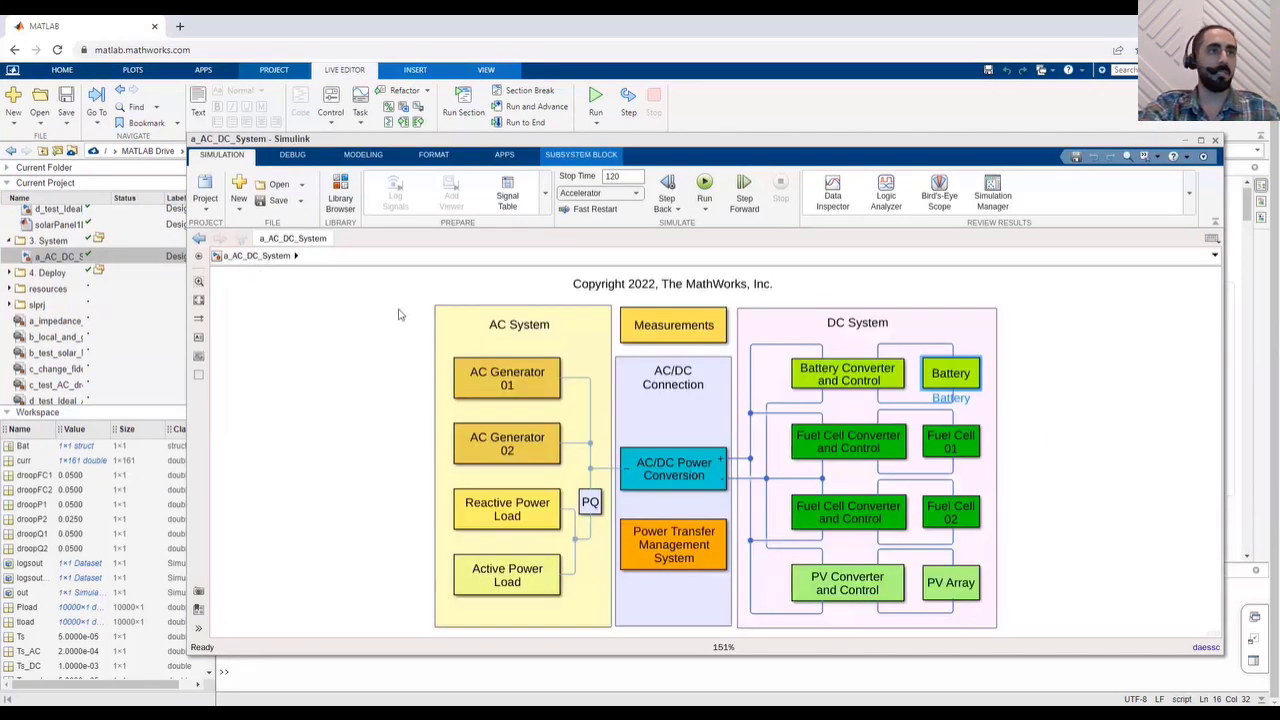
{"action": "left_click", "coordinate": [1049, 410]}
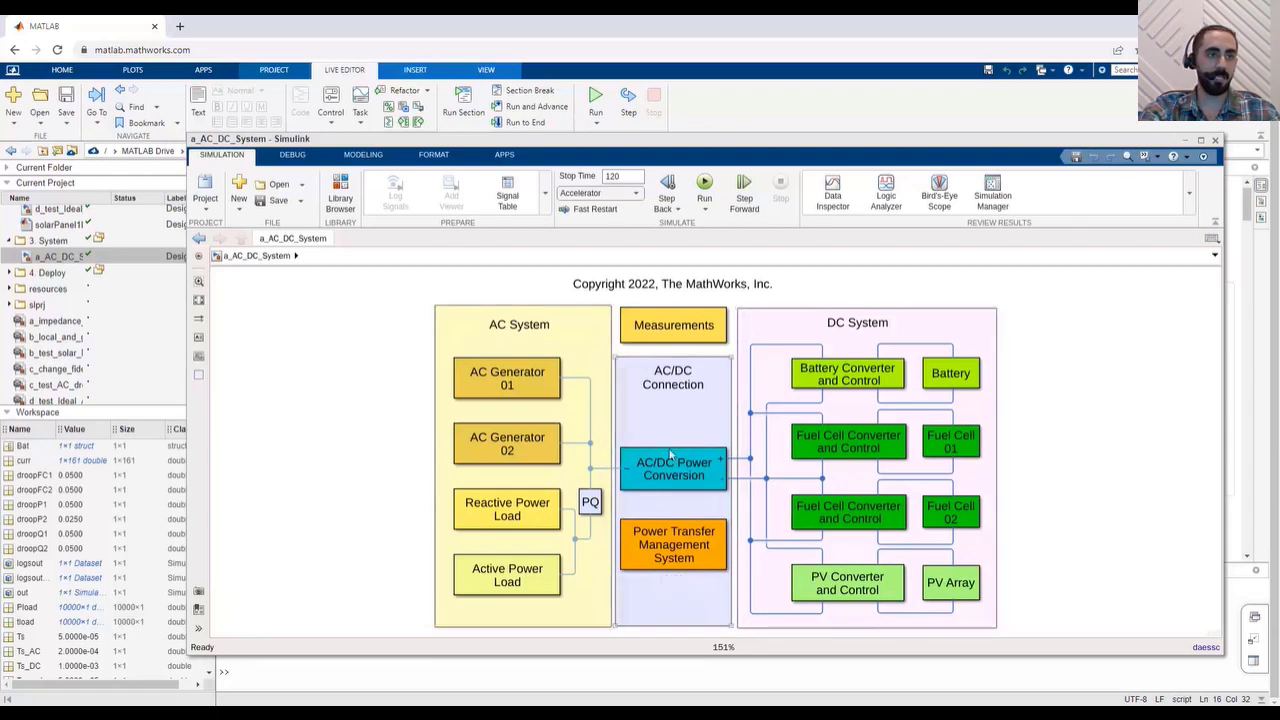
Open the Power Transfer Management System subsystem, and enlarge the window to show its whole control diagram
{"action": "double_click", "coordinate": [673, 557]}
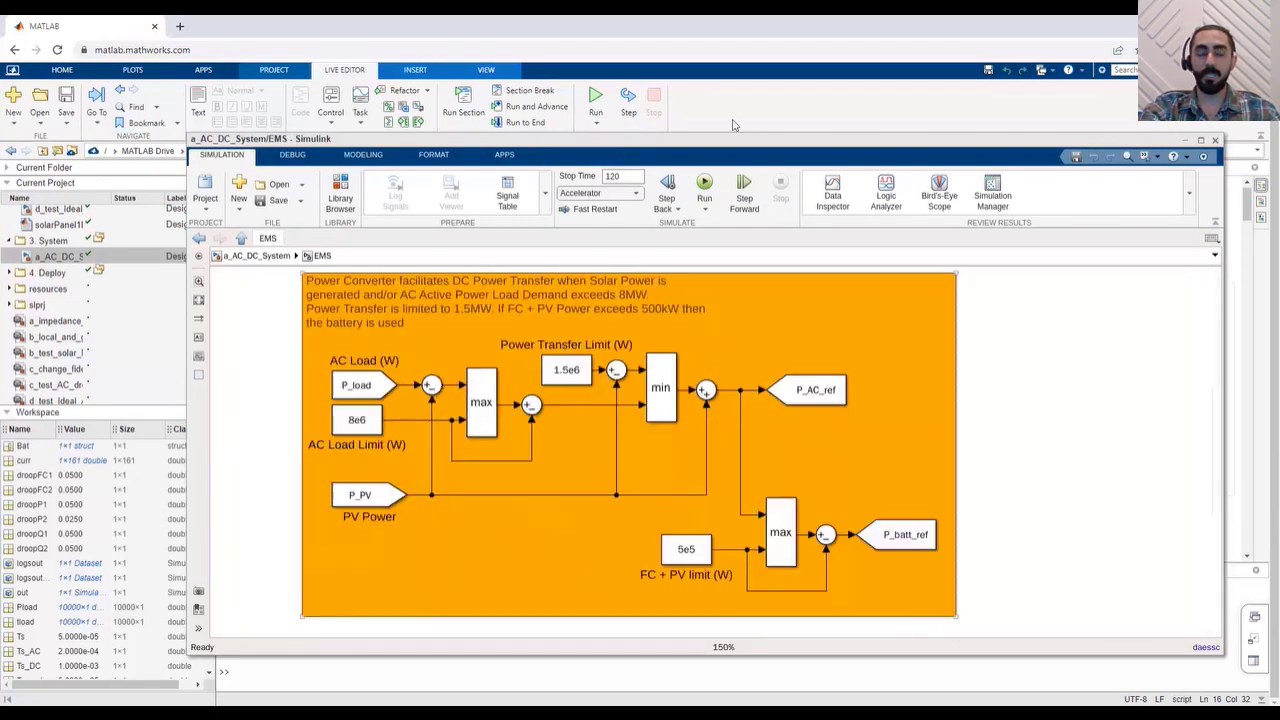
{"action": "left_click_drag", "start_coordinate": [720, 136], "coordinate": [706, 64]}
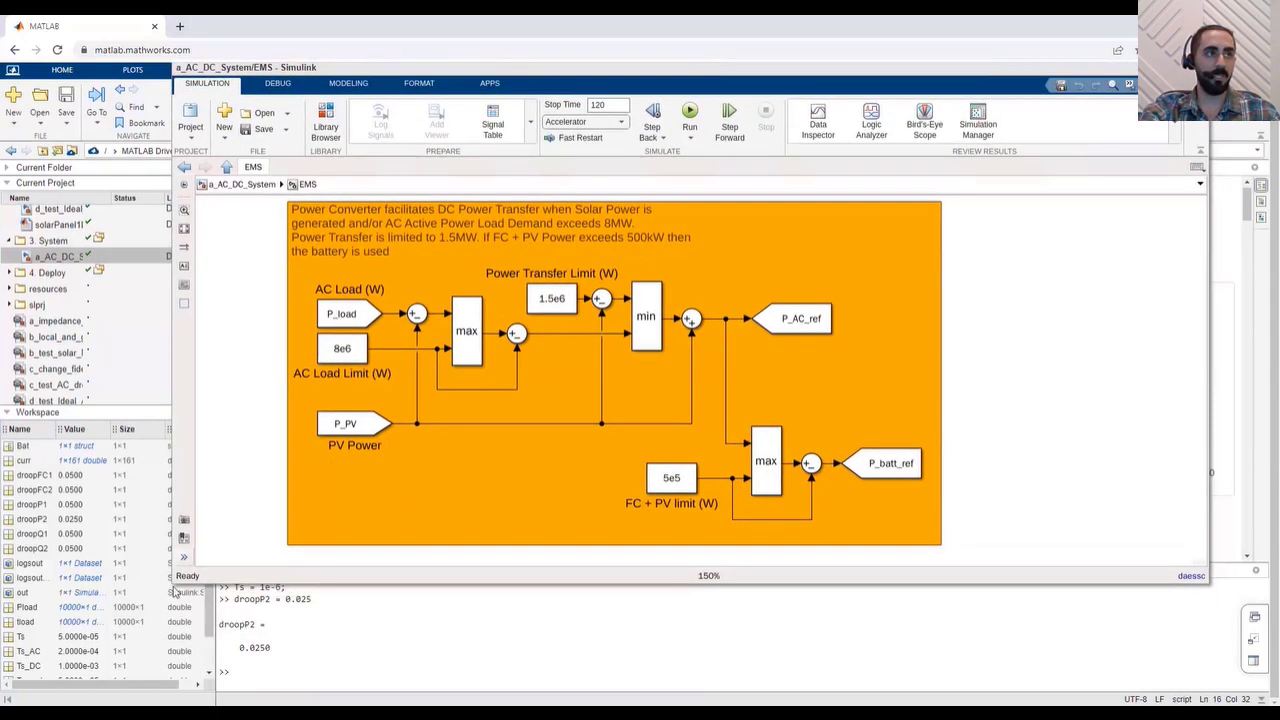
{"action": "left_click_drag", "start_coordinate": [175, 693], "coordinate": [175, 694]}
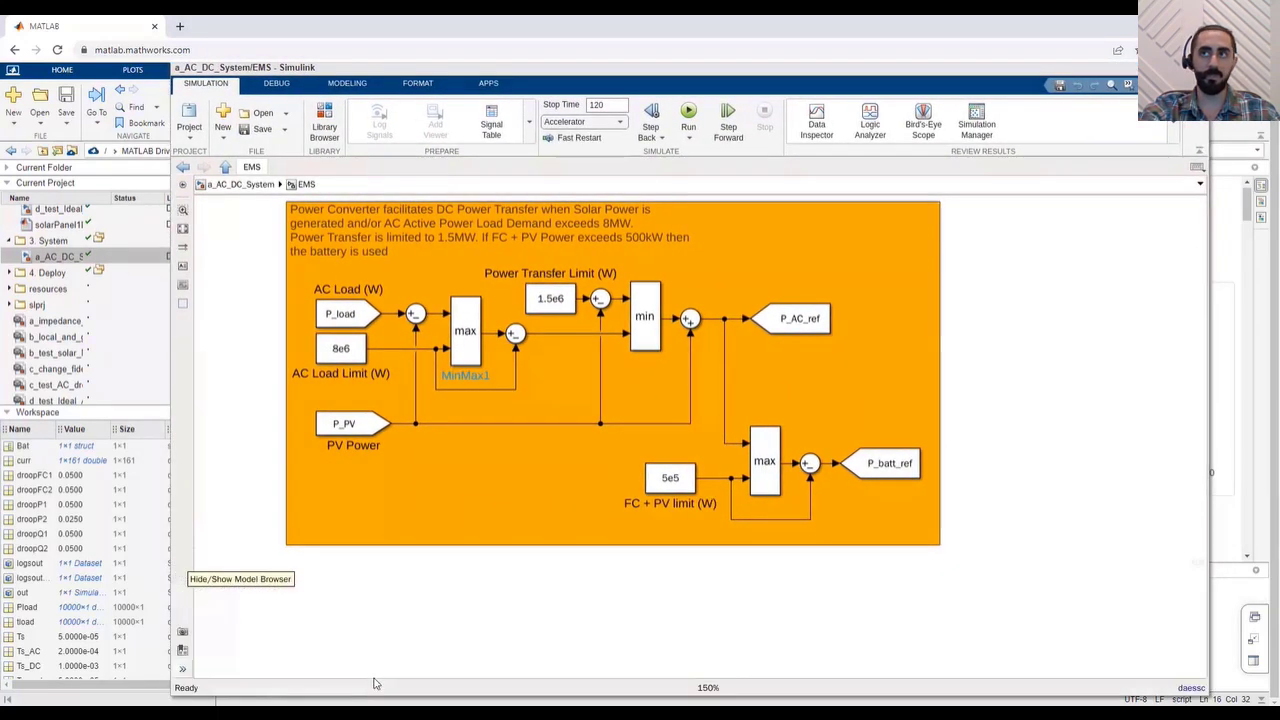
{"action": "key", "text": "space"}
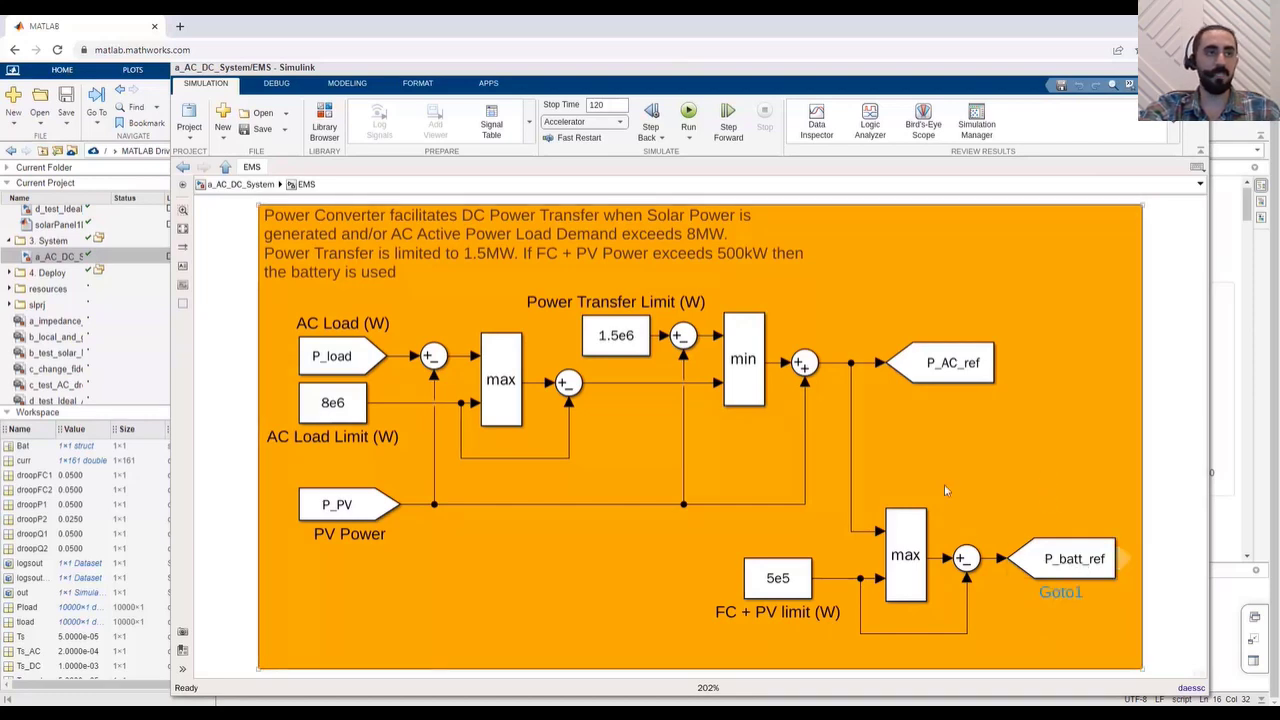
Trace the P_batt_ref Goto signal to its From1 block in the battery converter, and return to the Power Transfer Management System
{"action": "left_click", "coordinate": [1078, 565]}
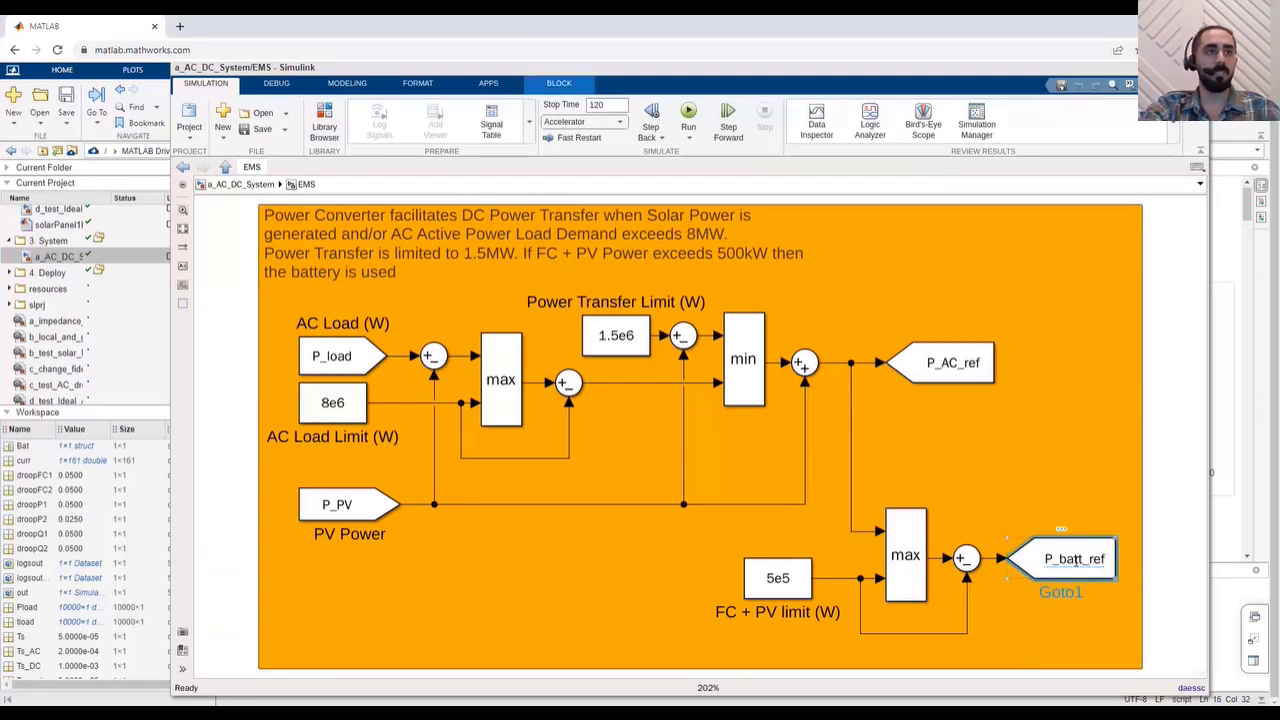
{"action": "double_click", "coordinate": [1076, 562]}
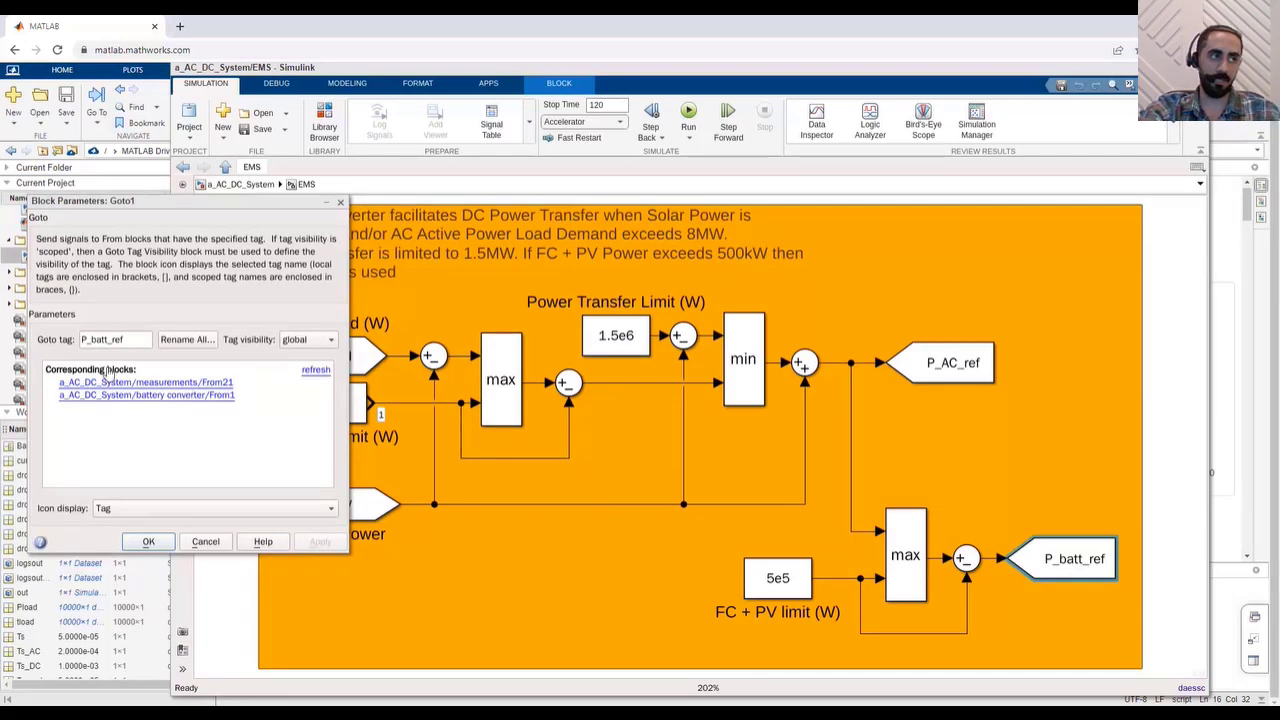
{"action": "left_click", "coordinate": [177, 397]}
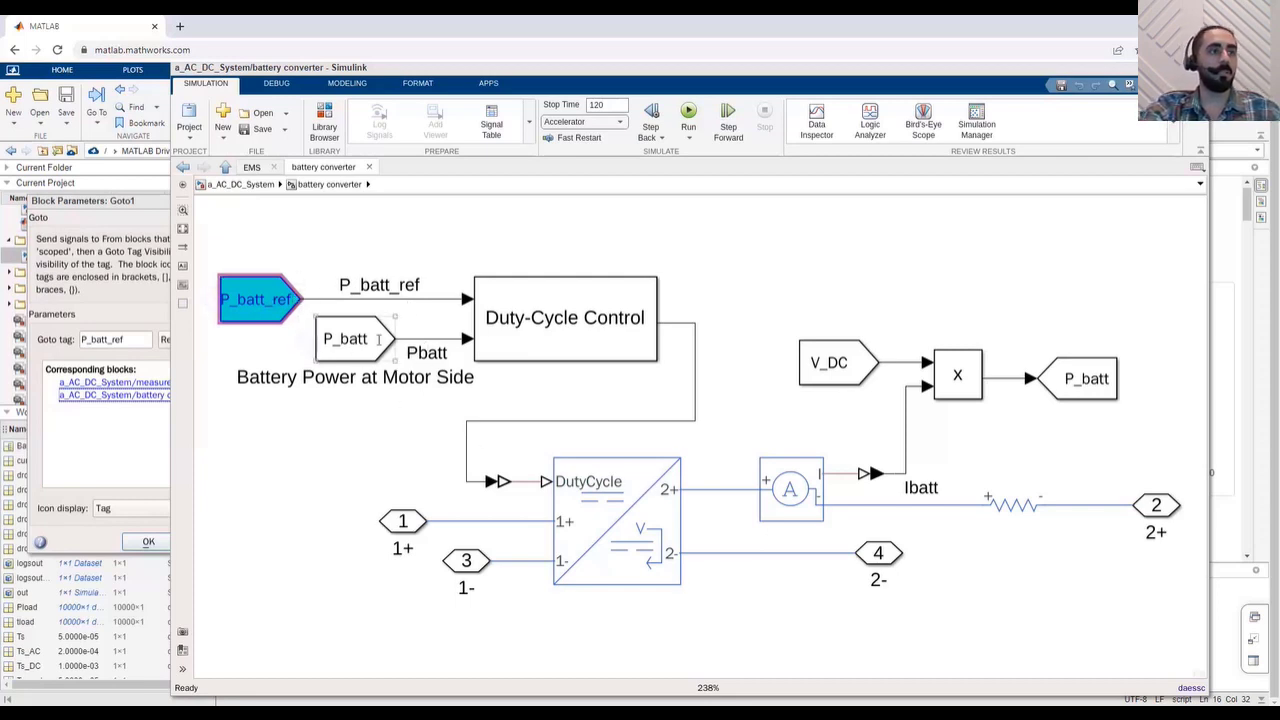
{"action": "left_click", "coordinate": [245, 316]}
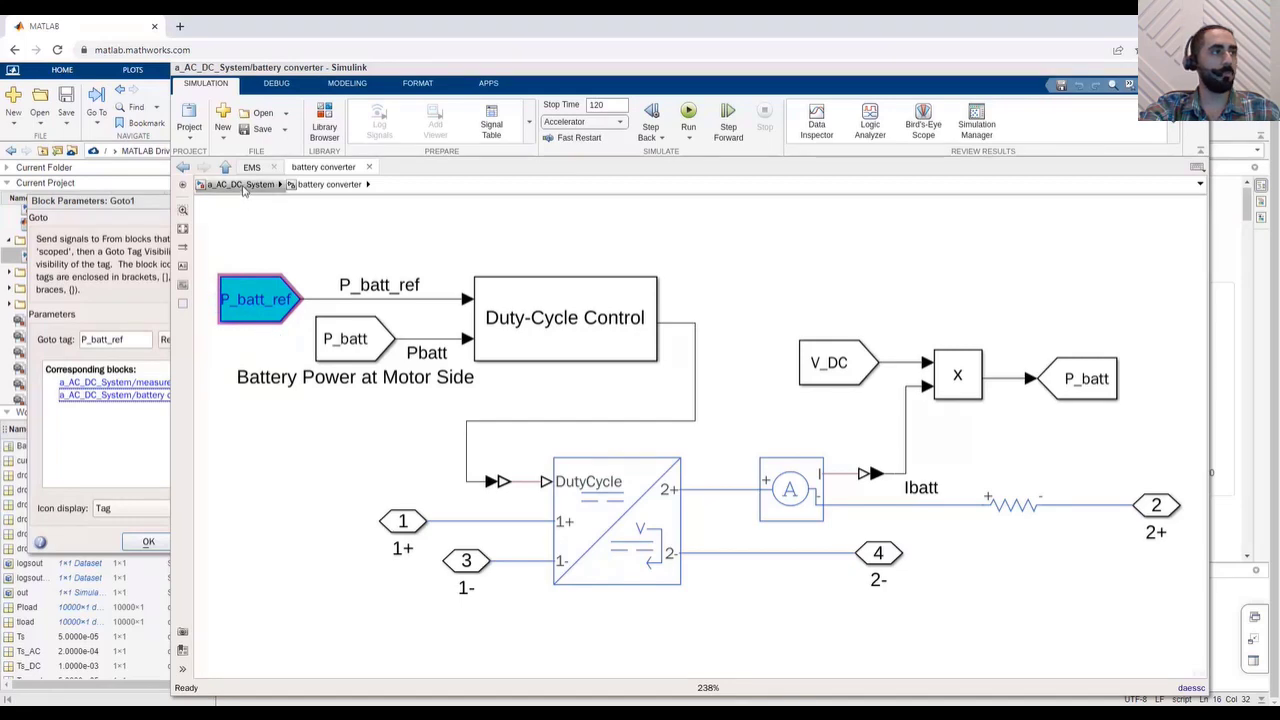
{"action": "left_click", "coordinate": [240, 184]}
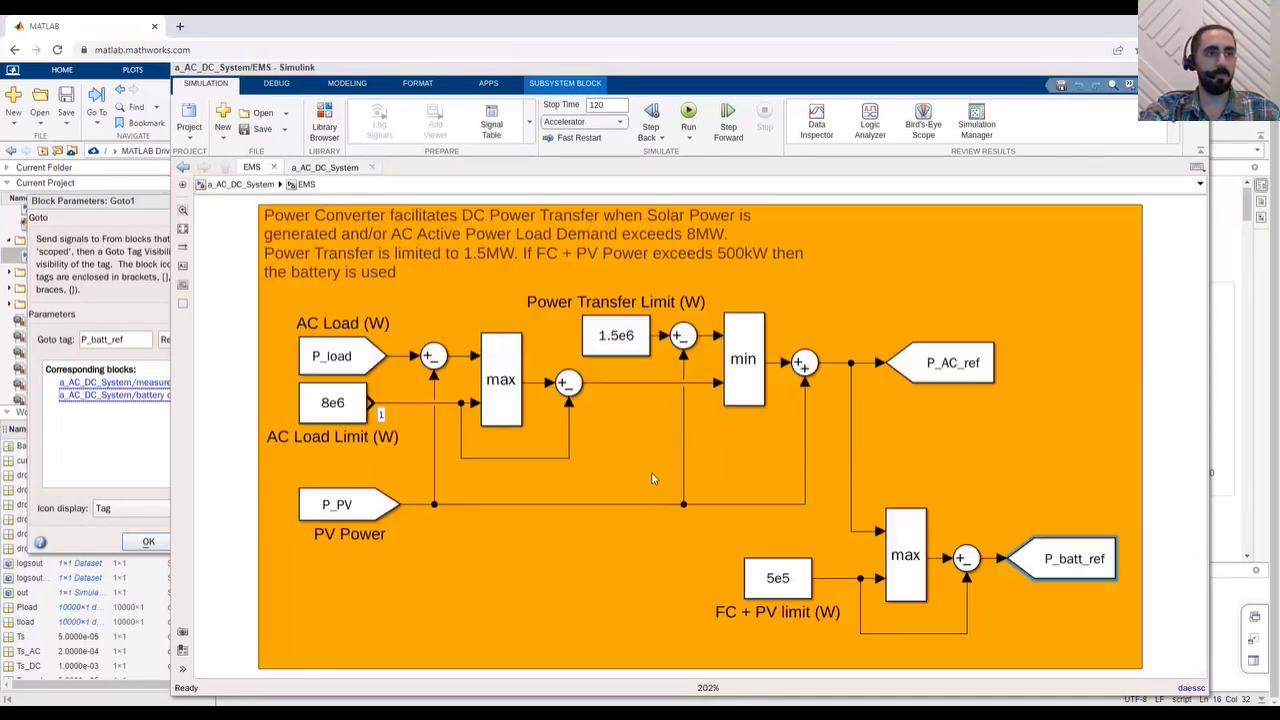
{"action": "double_click", "coordinate": [655, 474]}
Trace the P_AC_ref Goto signal to its From block in AC/DC Power Conversion, and leave that subsystem
{"action": "double_click", "coordinate": [960, 378]}
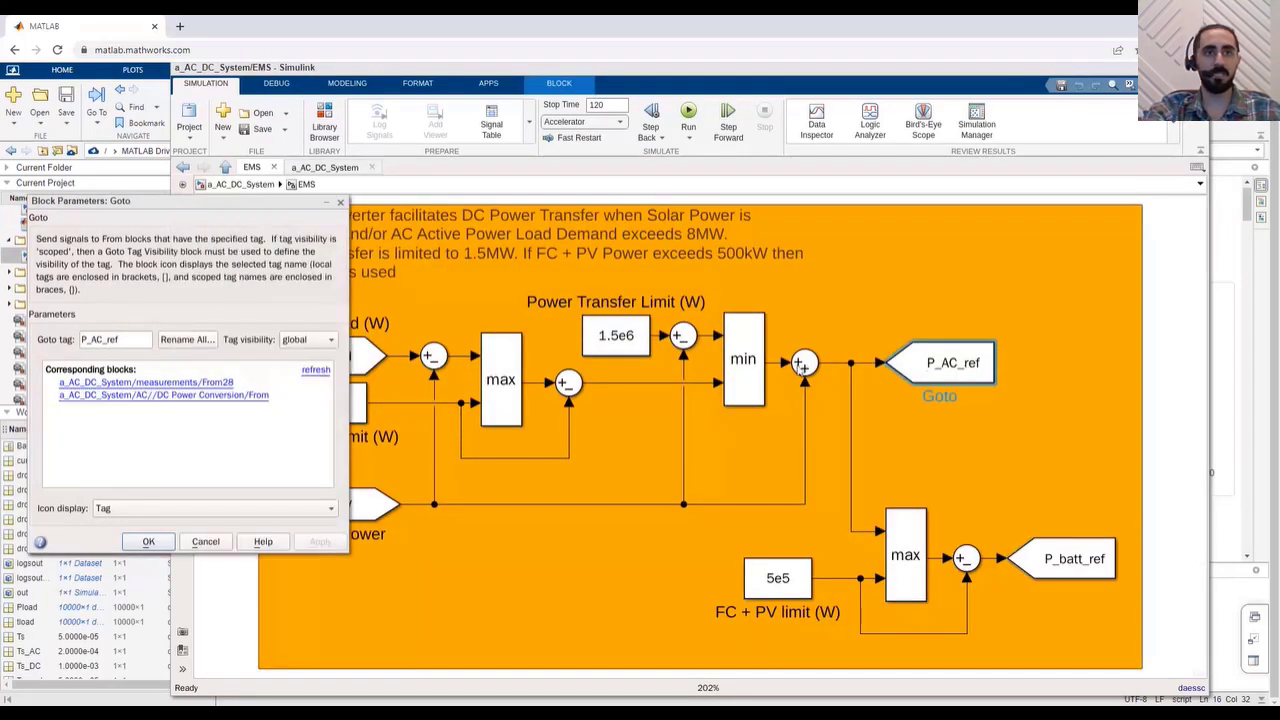
{"action": "left_click", "coordinate": [178, 397]}
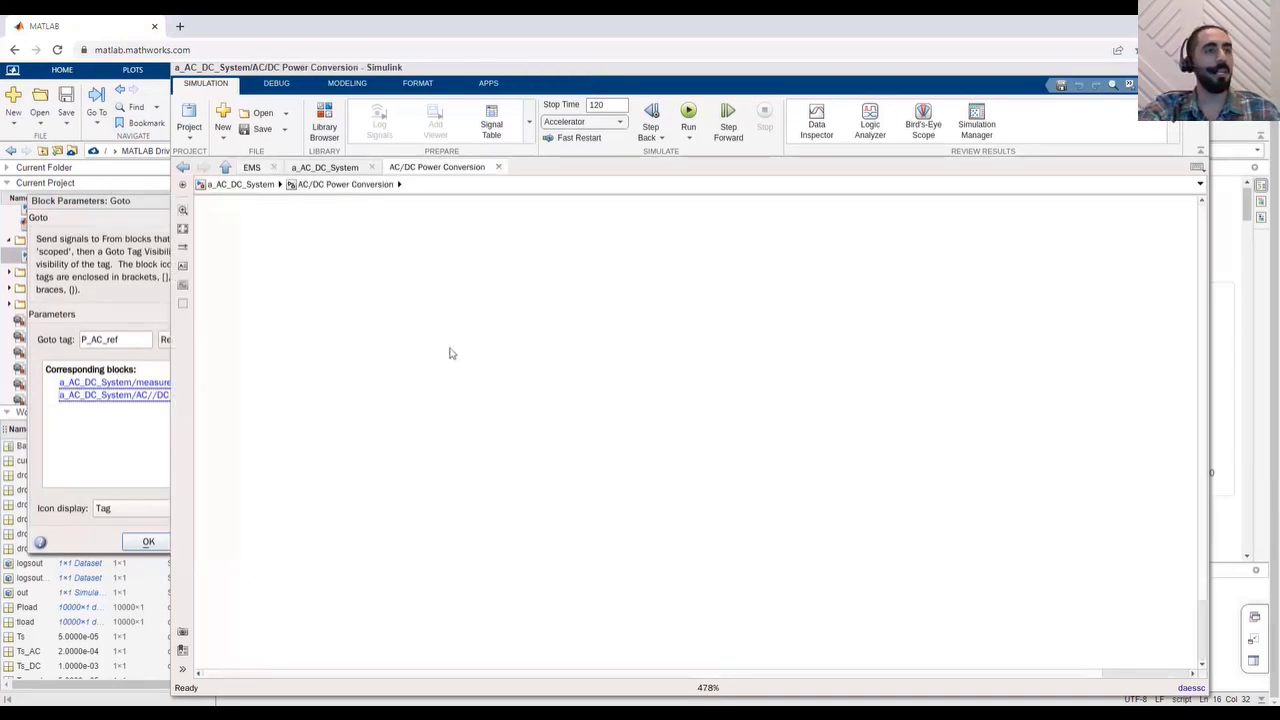
{"action": "key", "text": "space"}
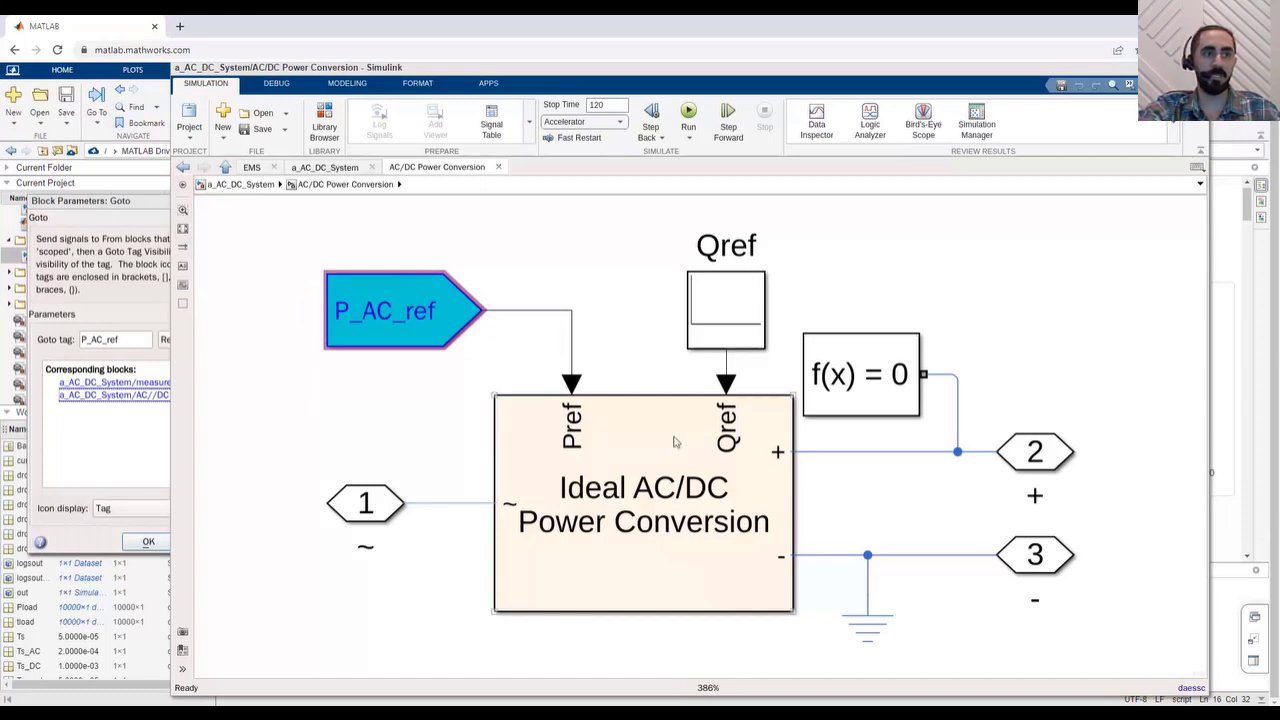
{"action": "left_click", "coordinate": [249, 188]}
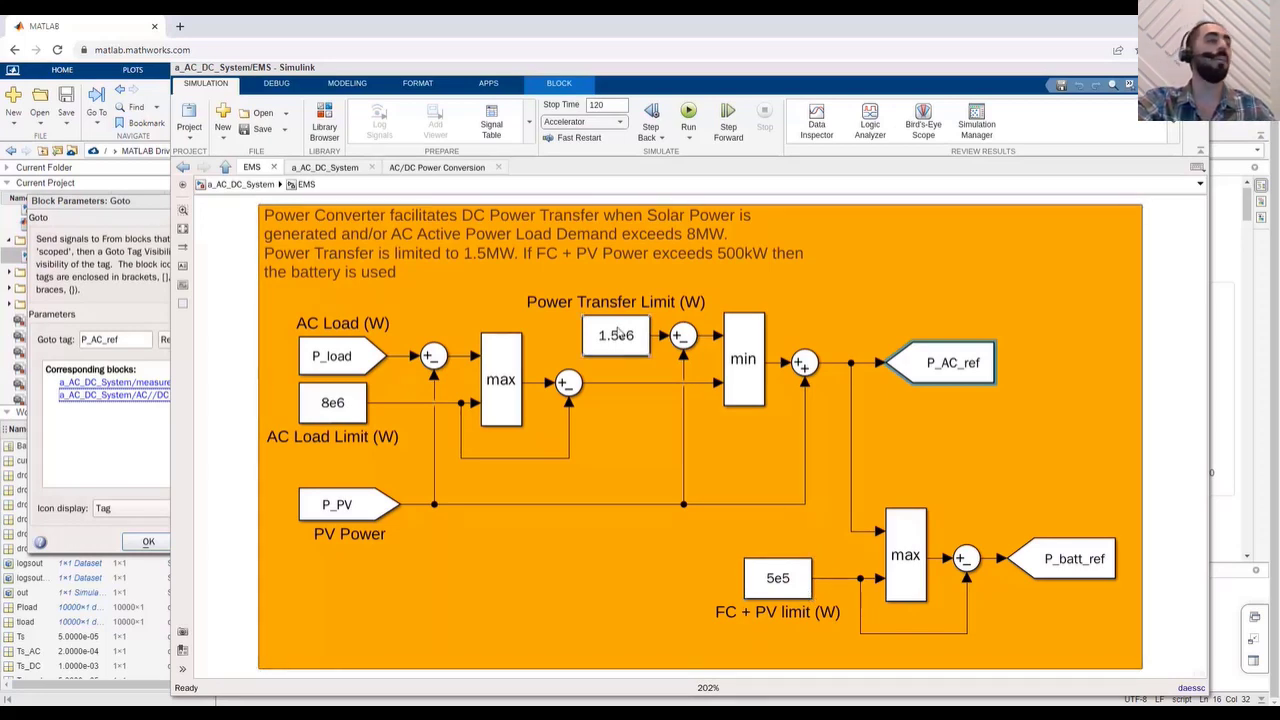
Run the a_AC_DC_System simulation from the top-level diagram and open the Simulation Data Inspector
{"action": "left_click", "coordinate": [240, 184]}
{"action": "left_click", "coordinate": [689, 112]}
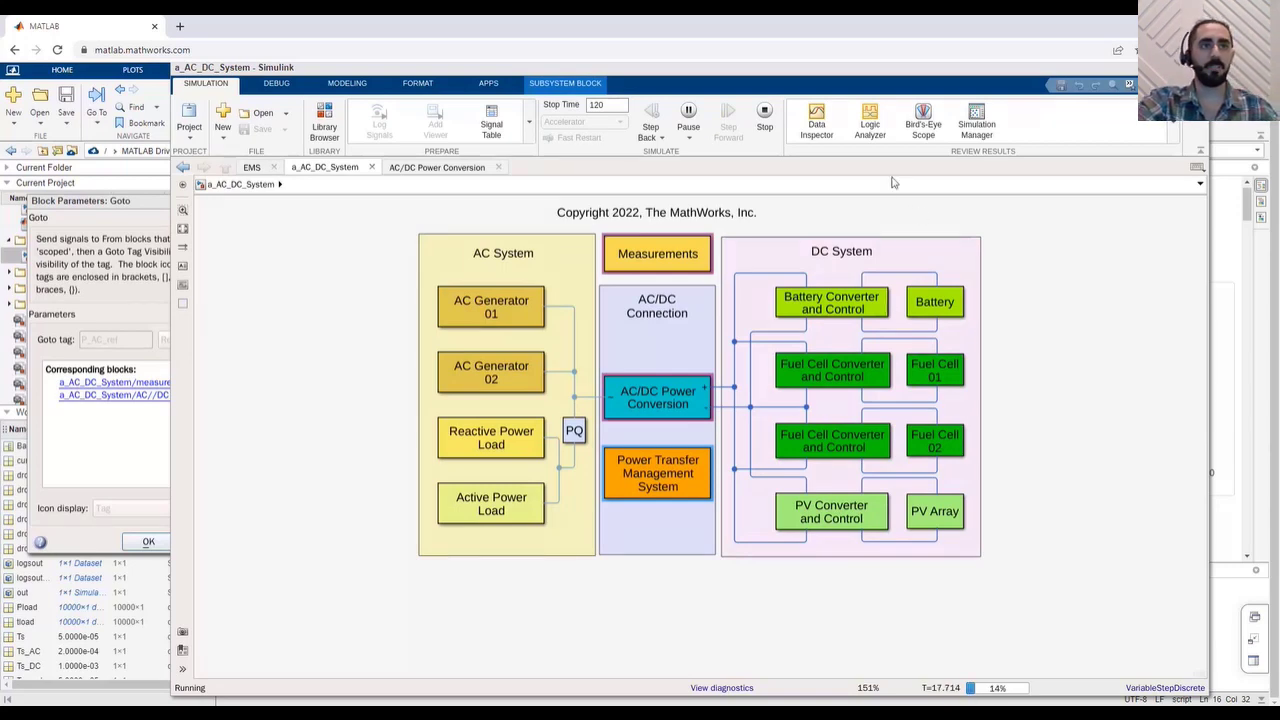
{"action": "left_click", "coordinate": [820, 122]}
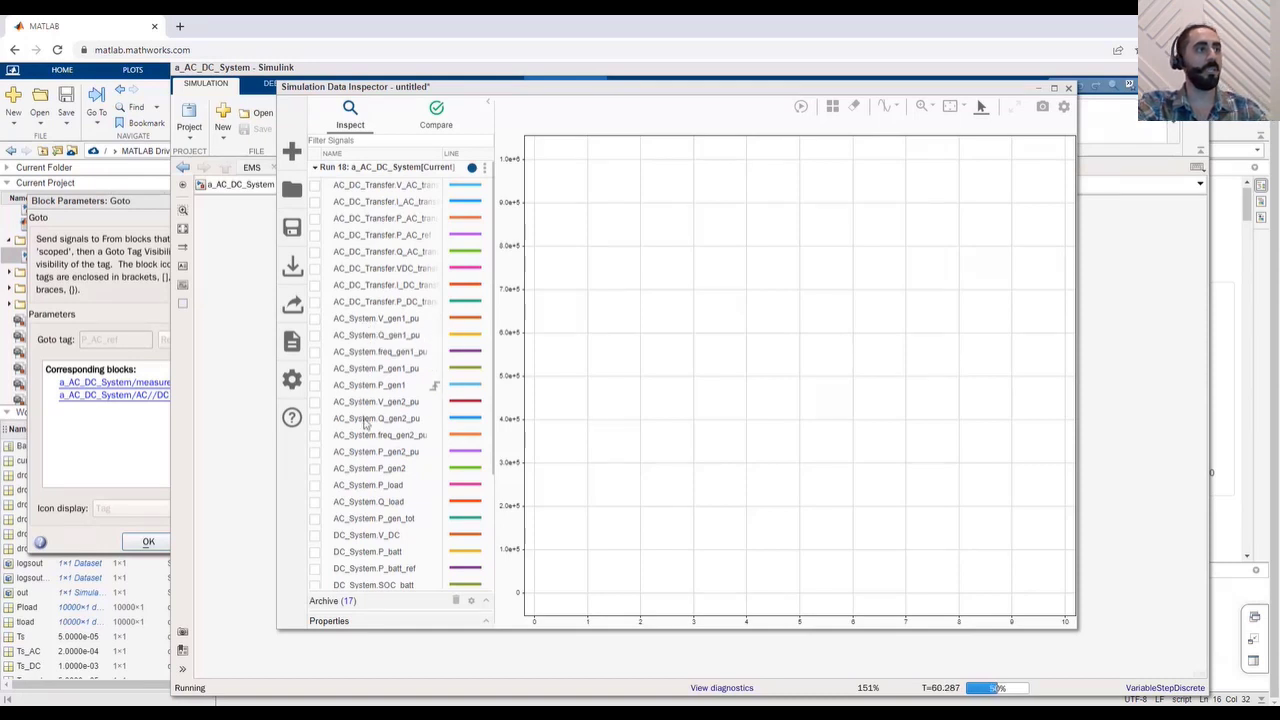
Plot AC_System.P_load, P_gen1 and P_gen2 together in the Data Inspector, fitted to the full time range
{"action": "left_click", "coordinate": [315, 486]}
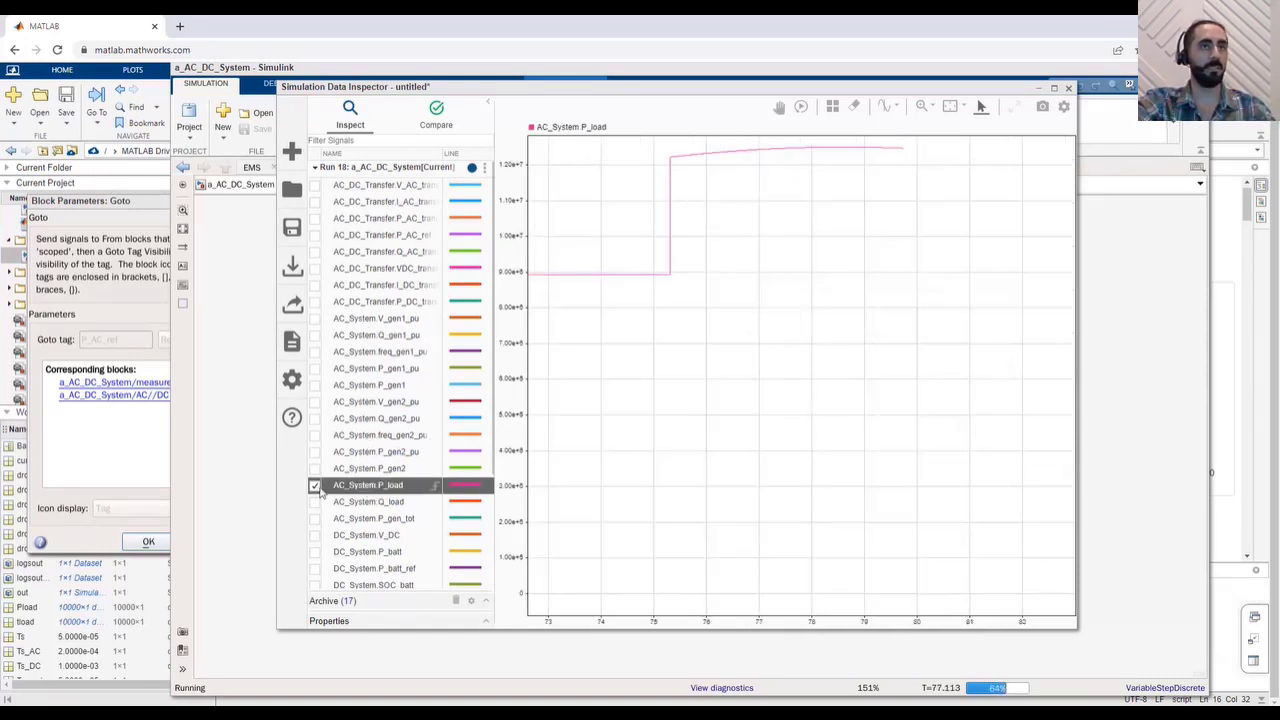
{"action": "left_click", "coordinate": [951, 107]}
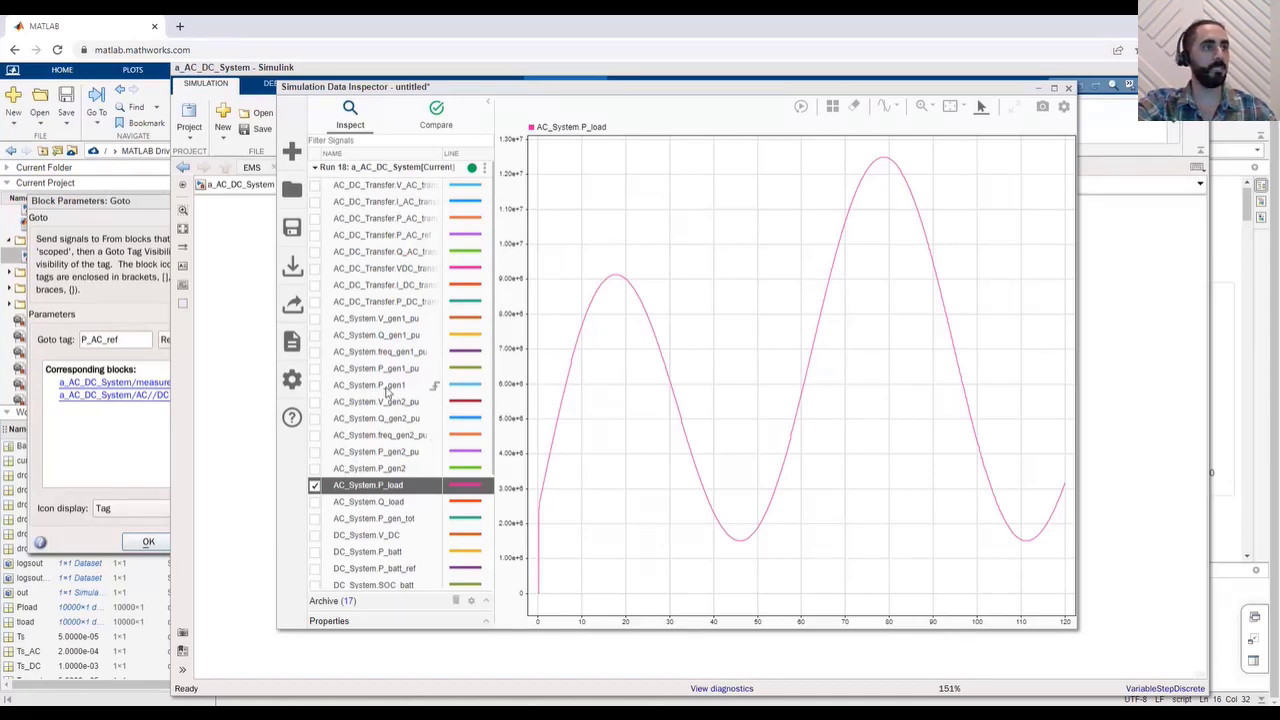
{"action": "left_click", "coordinate": [316, 386]}
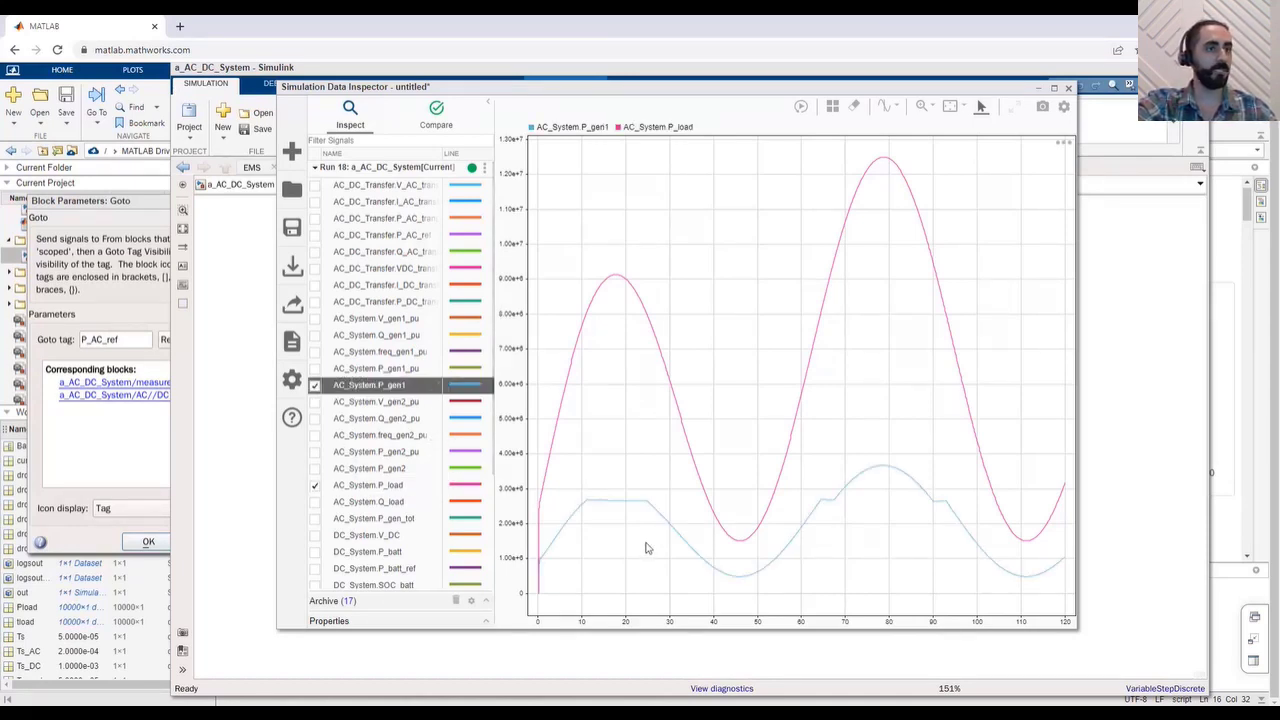
{"action": "left_click", "coordinate": [316, 469]}
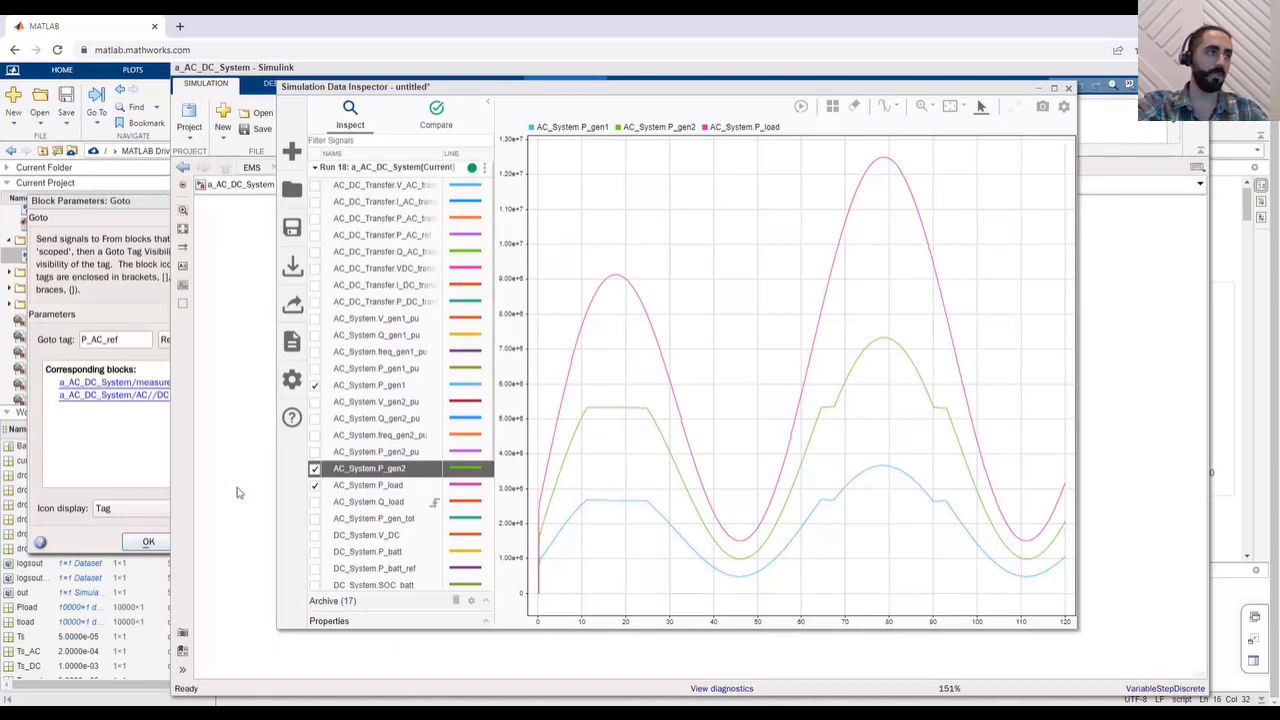
Close the leftover parameter dialogs of the P_AC_ref and P_batt_ref Goto blocks
{"action": "left_click_drag", "start_coordinate": [115, 202], "coordinate": [129, 178]}
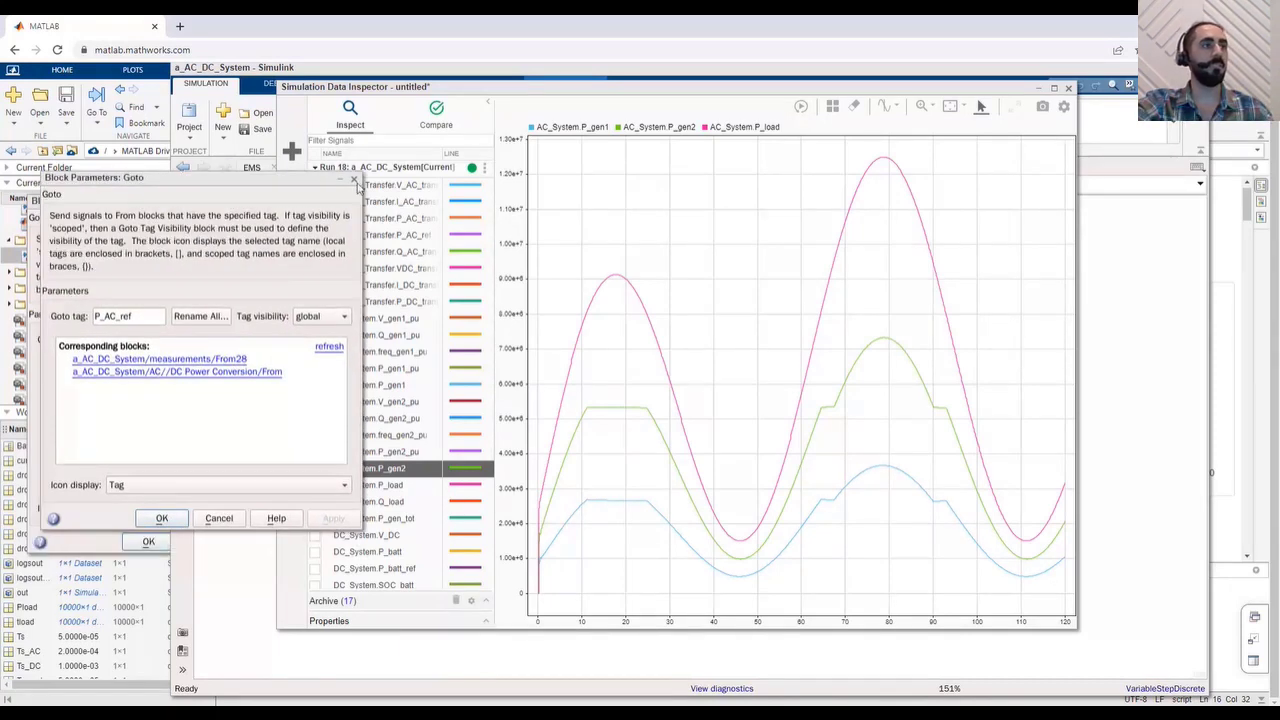
{"action": "left_click", "coordinate": [356, 181]}
{"action": "left_click", "coordinate": [166, 201]}
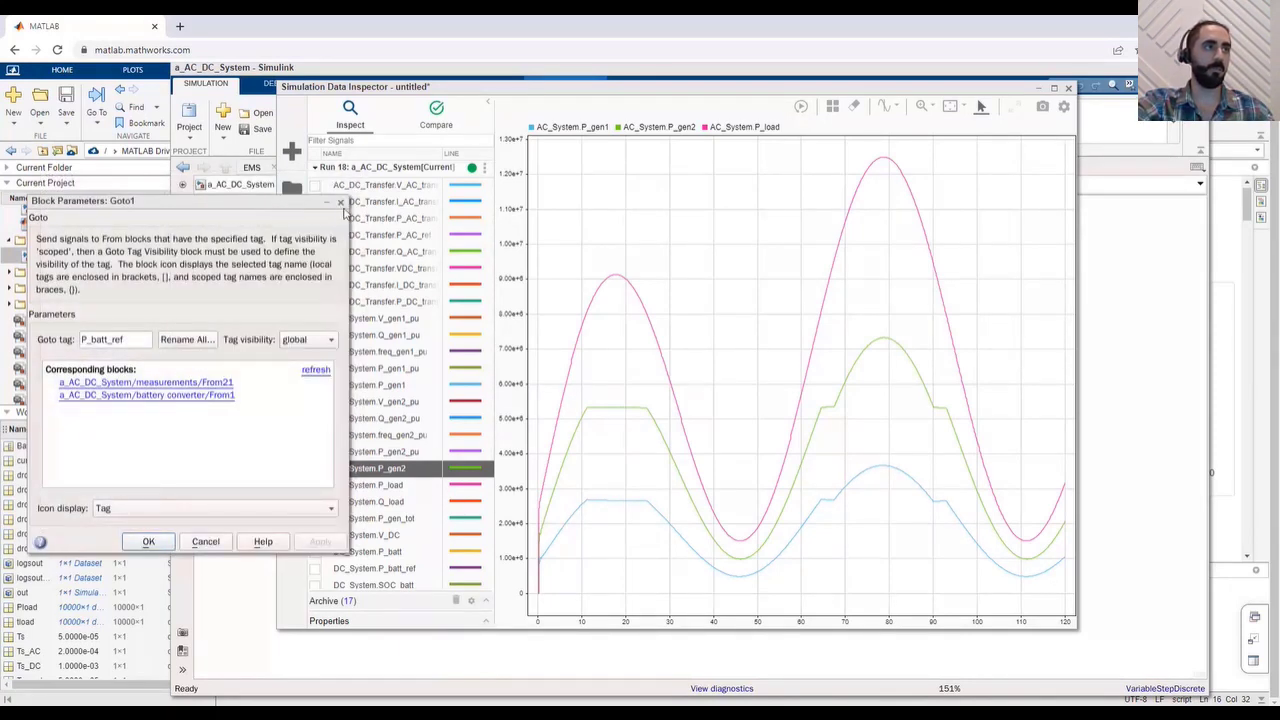
{"action": "left_click", "coordinate": [341, 203]}
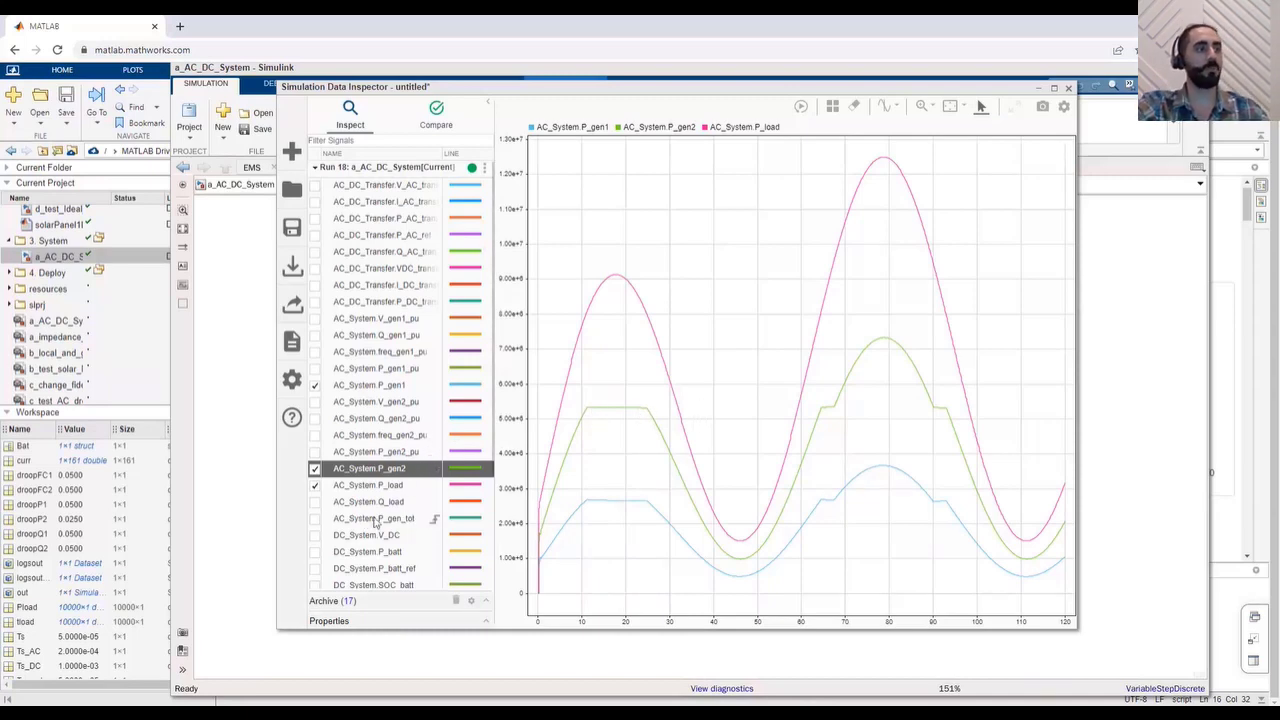
Add AC_System.P_gen_tot to the plot and remove P_gen1 and P_gen2, leaving it compared with P_load
{"action": "left_click", "coordinate": [315, 519]}
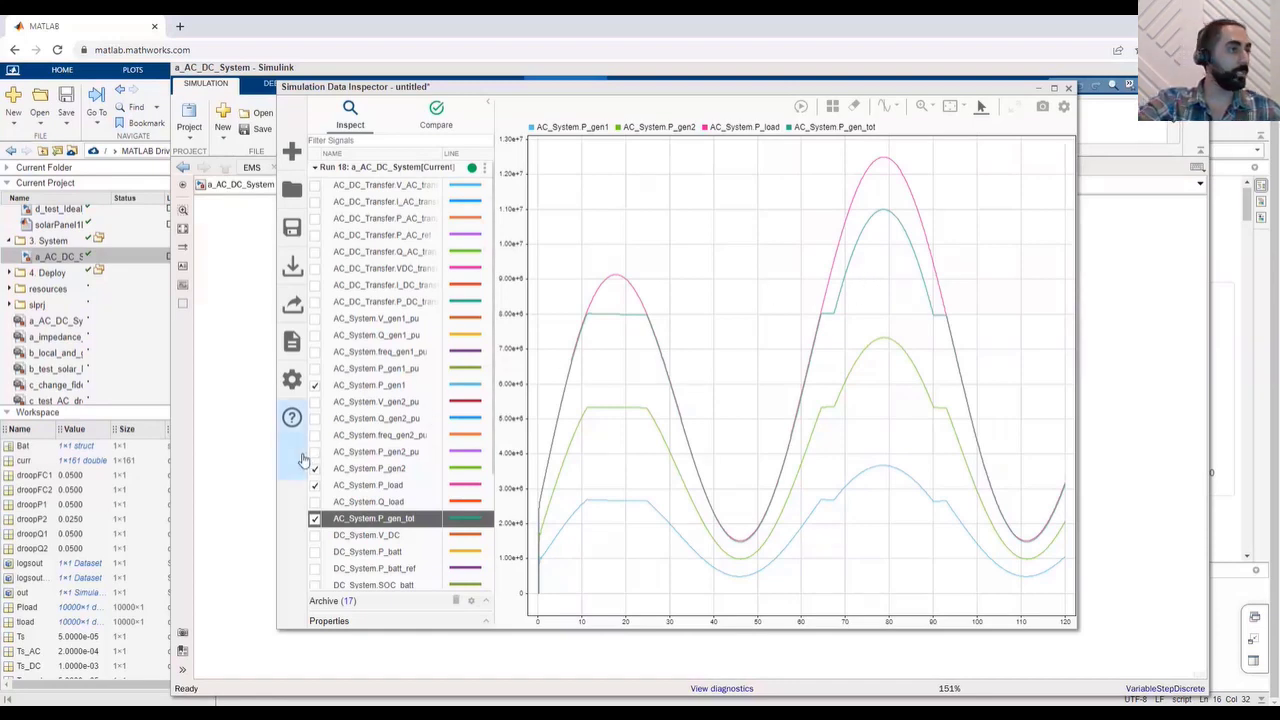
{"action": "left_click", "coordinate": [315, 386]}
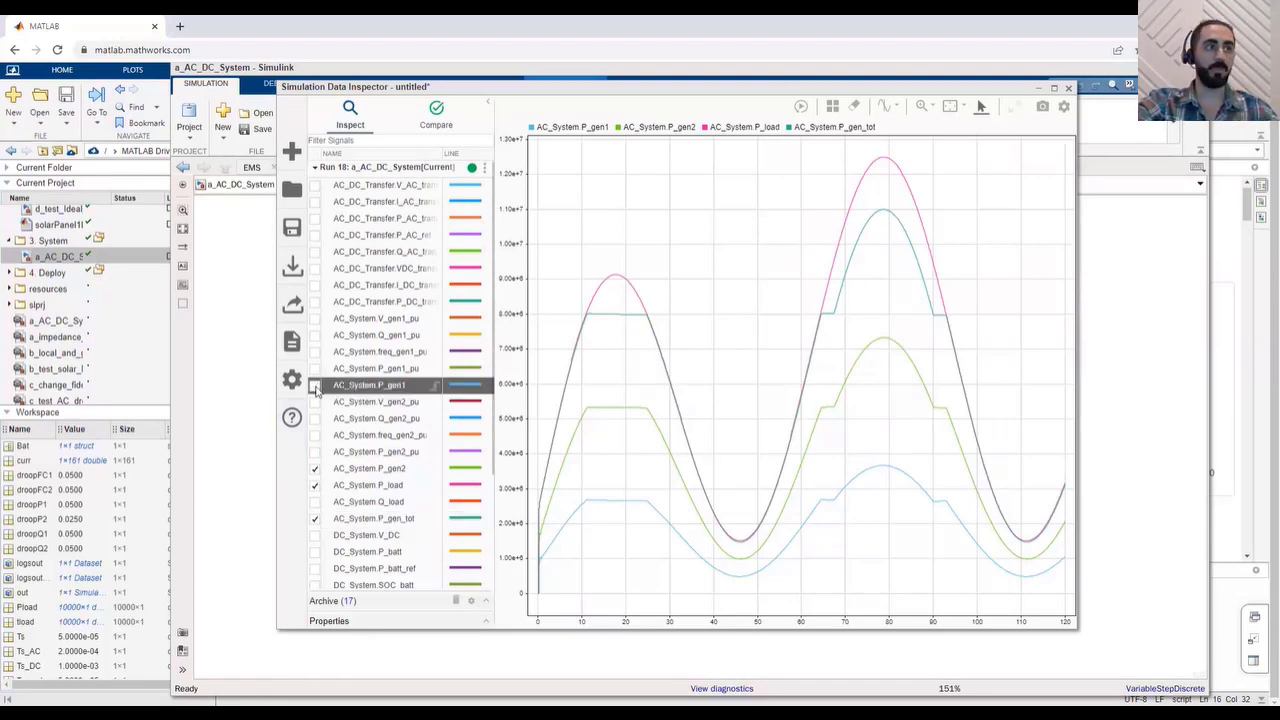
{"action": "left_click", "coordinate": [315, 468]}
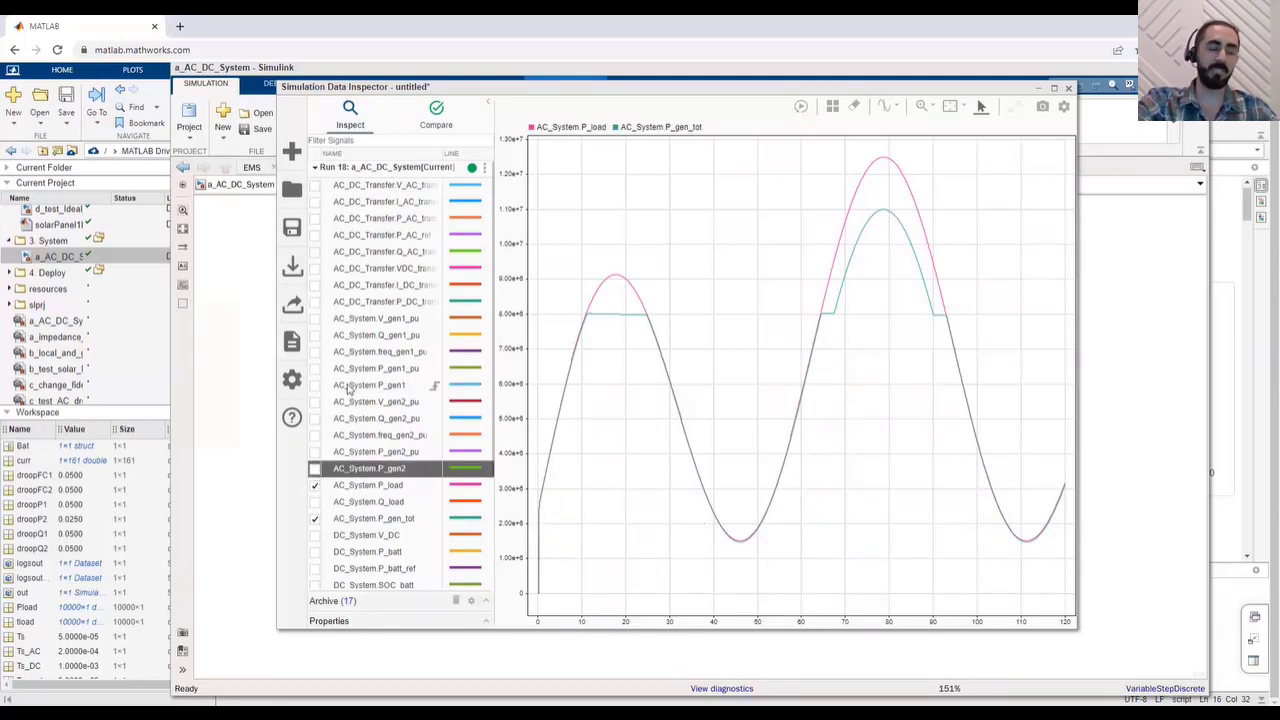
Plot only AC_DC_Transfer.P_DC_transfer and P_AC_transfer, removing P_load and P_gen_tot, and fit the plot to the data
{"action": "left_click", "coordinate": [314, 303]}
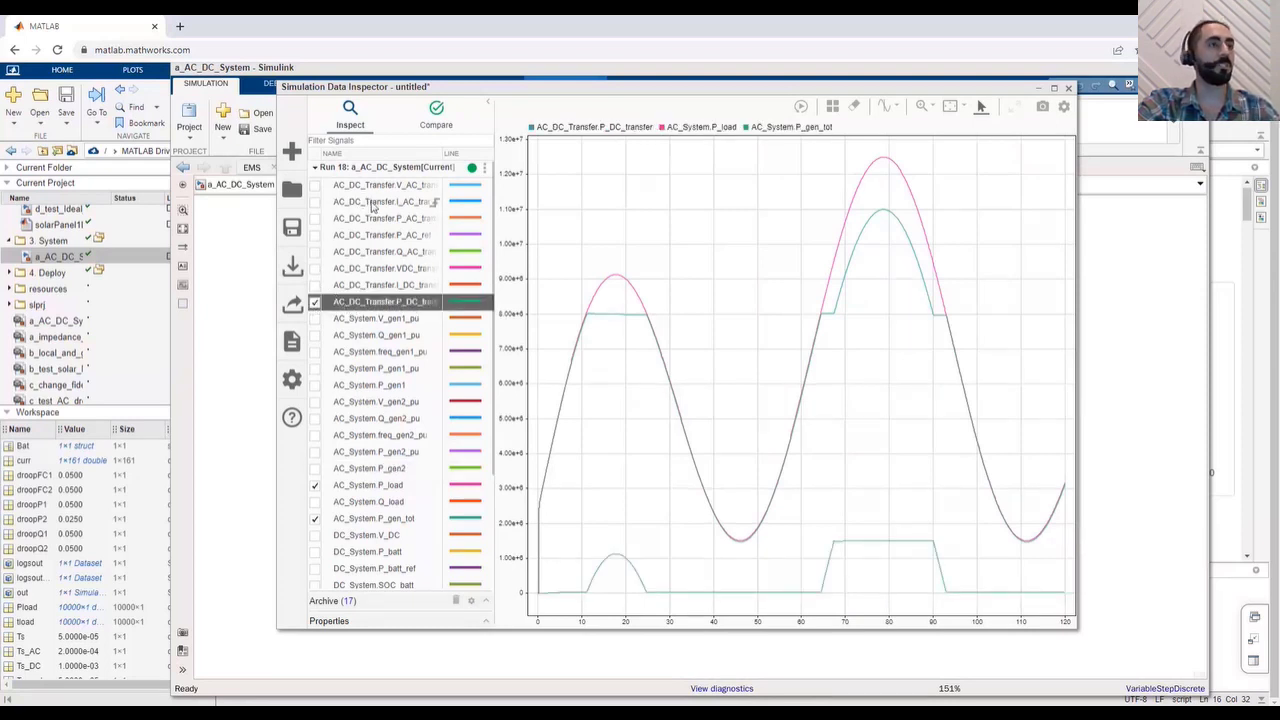
{"action": "left_click", "coordinate": [315, 219]}
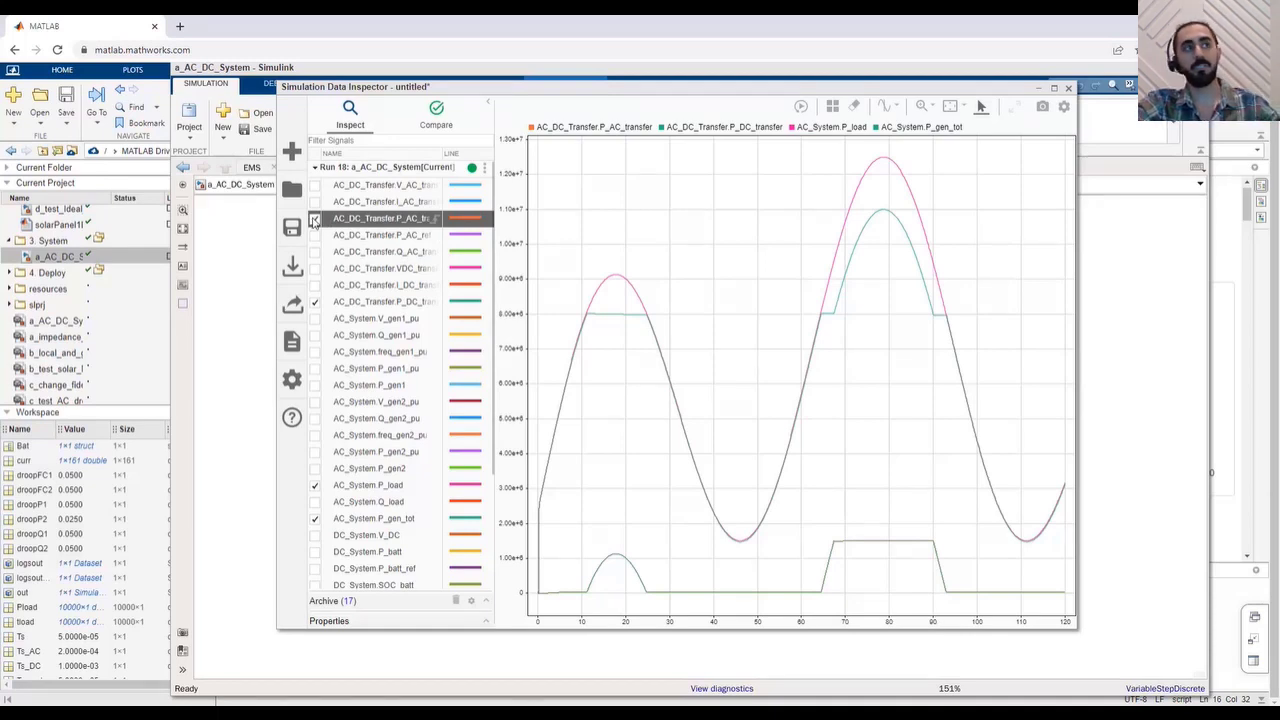
{"action": "left_click", "coordinate": [315, 487]}
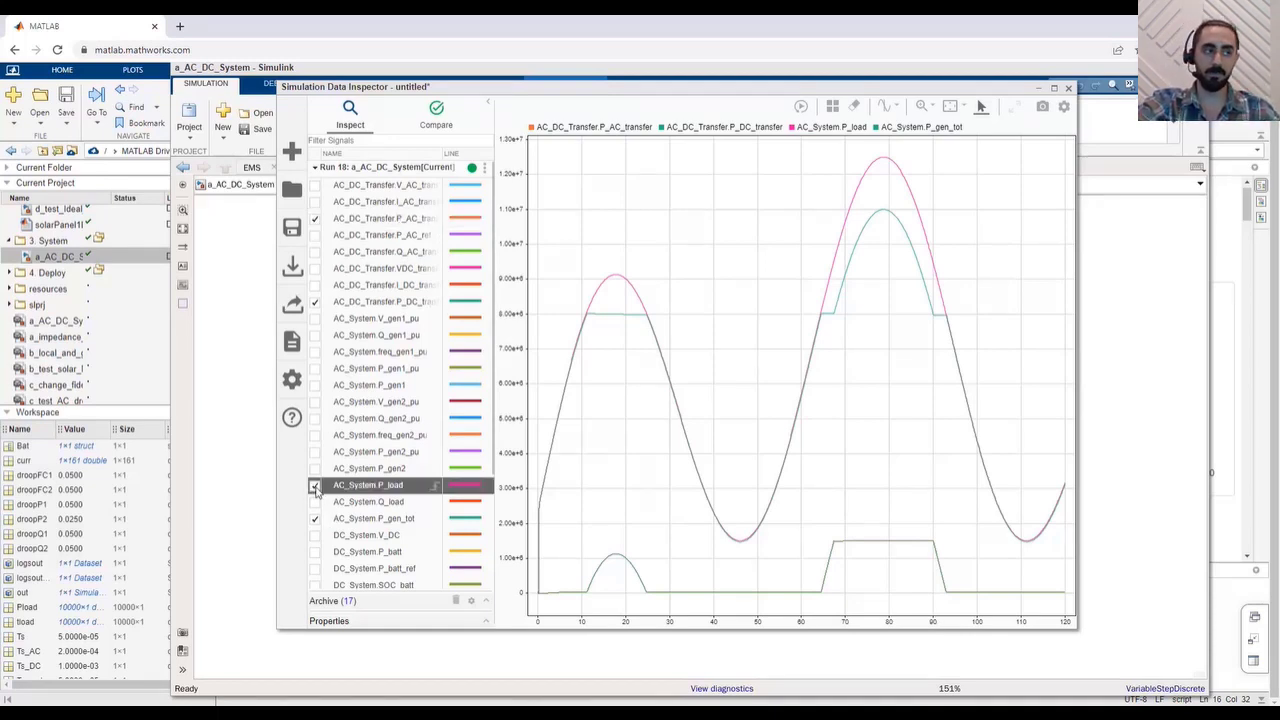
{"action": "left_click", "coordinate": [315, 519]}
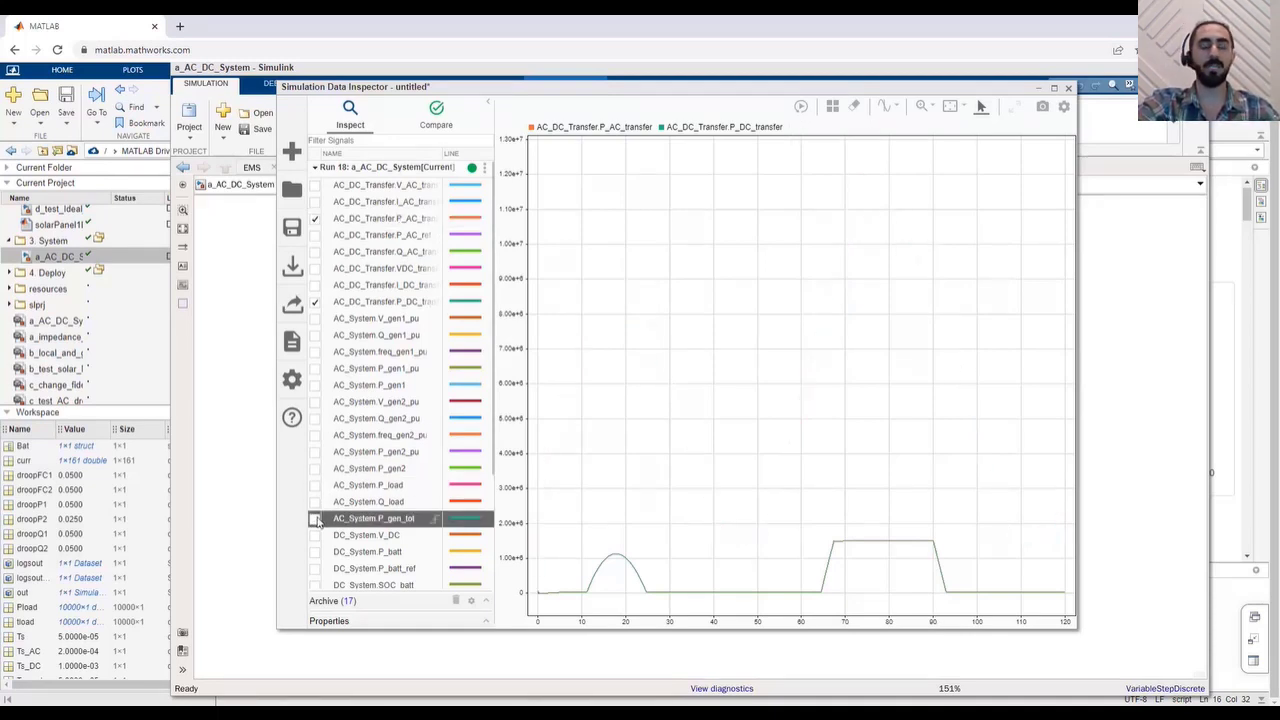
{"action": "left_click", "coordinate": [950, 106]}
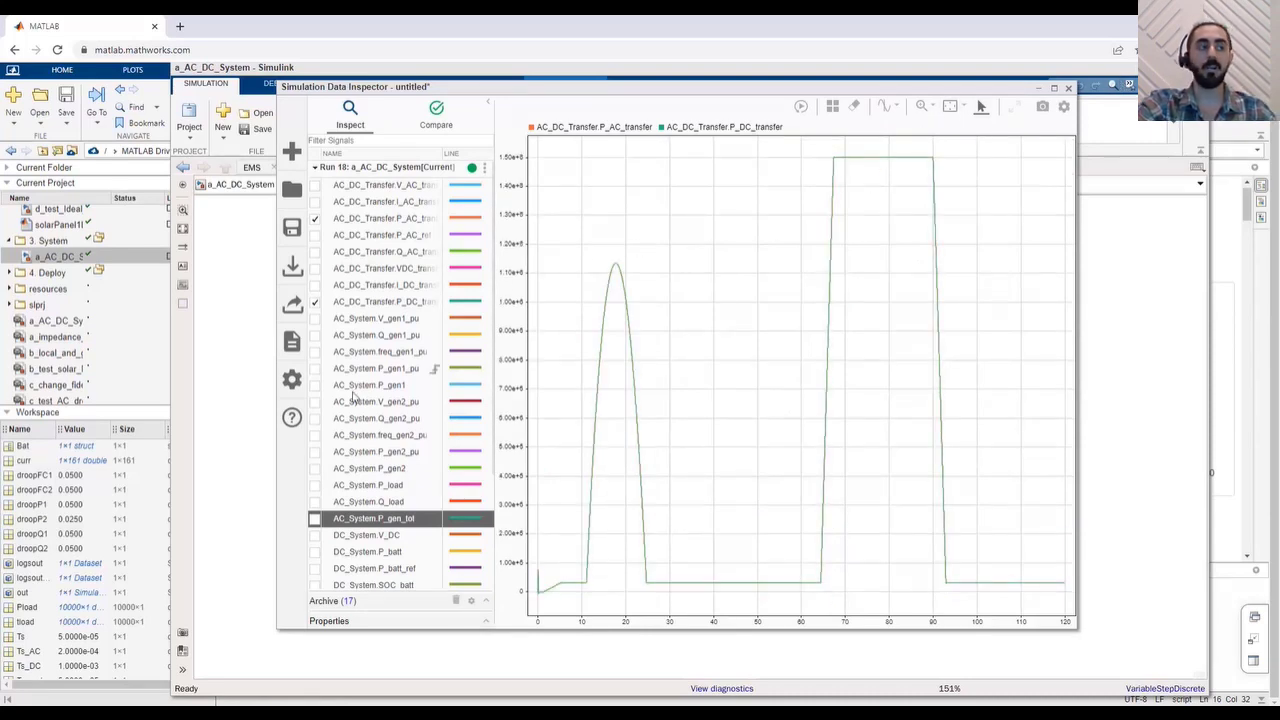
Add DC_System.P_batt, P_FC1, P_FC2, P_FC_tot and P_PV to the power transfer plot
{"action": "scroll", "coordinate": [370, 438], "scroll_direction": "down", "scroll_amount": 5}
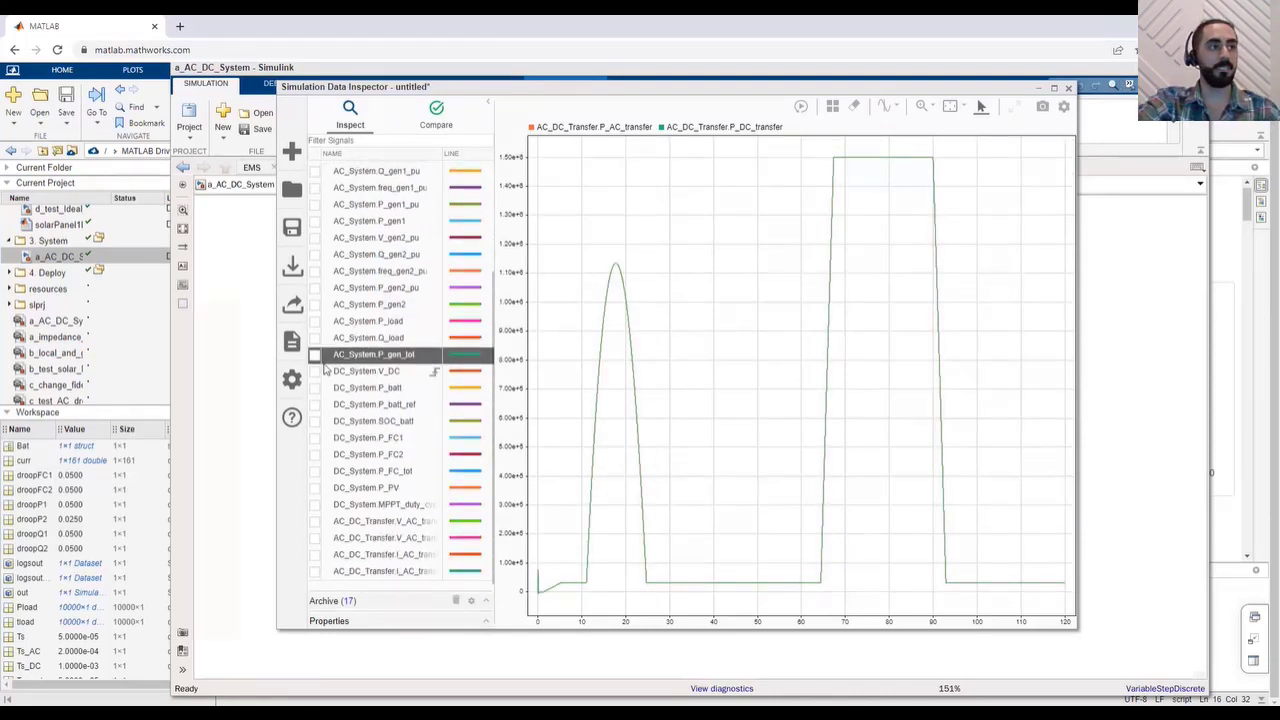
{"action": "left_click", "coordinate": [315, 388]}
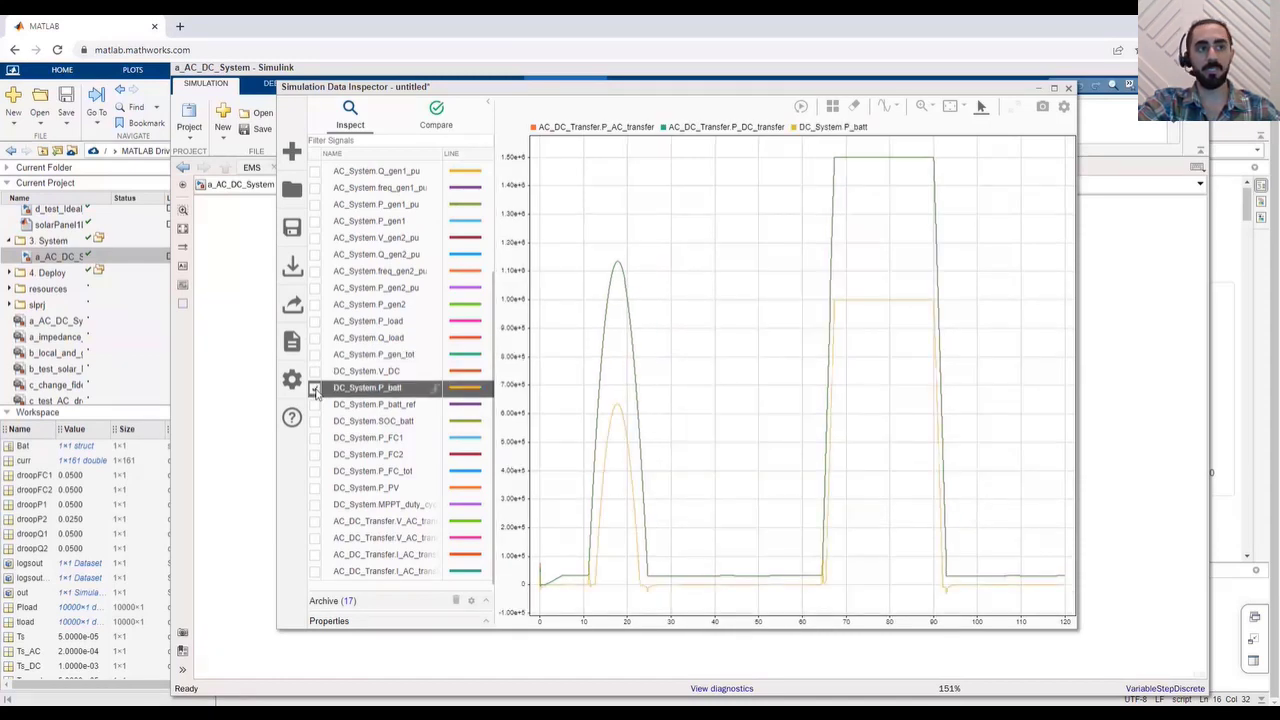
{"action": "left_click", "coordinate": [315, 438]}
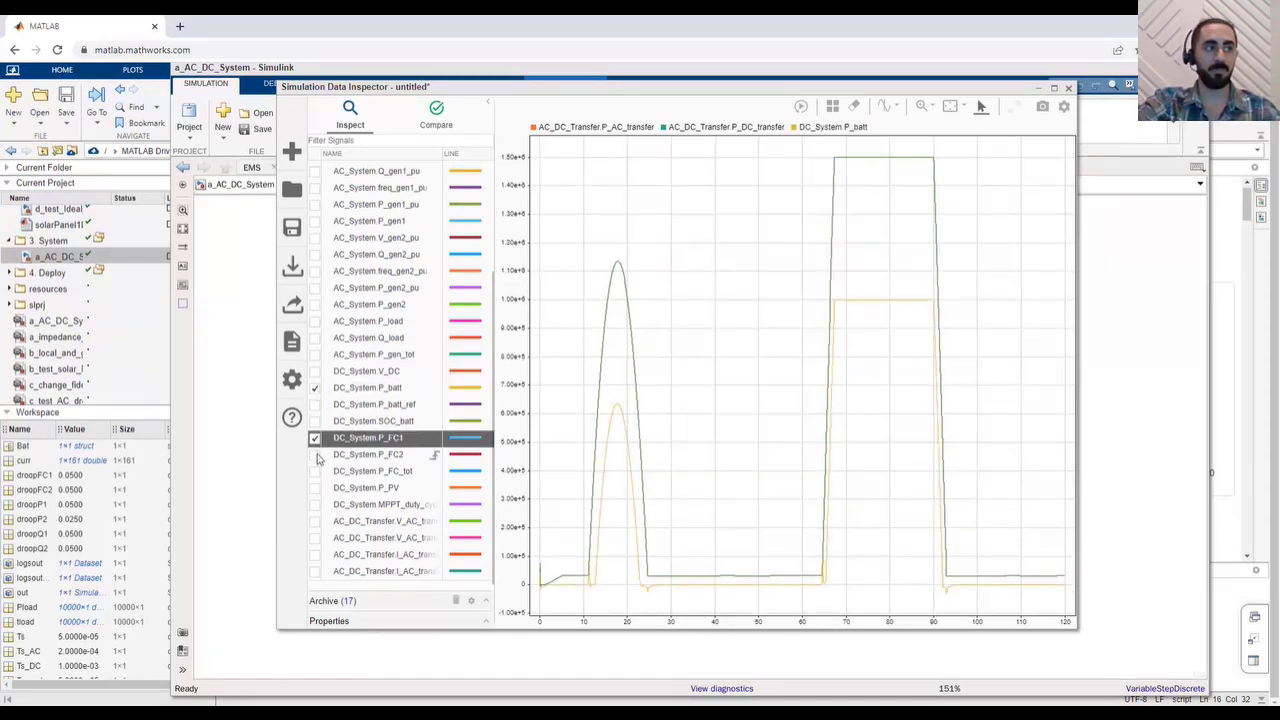
{"action": "left_click", "coordinate": [315, 454]}
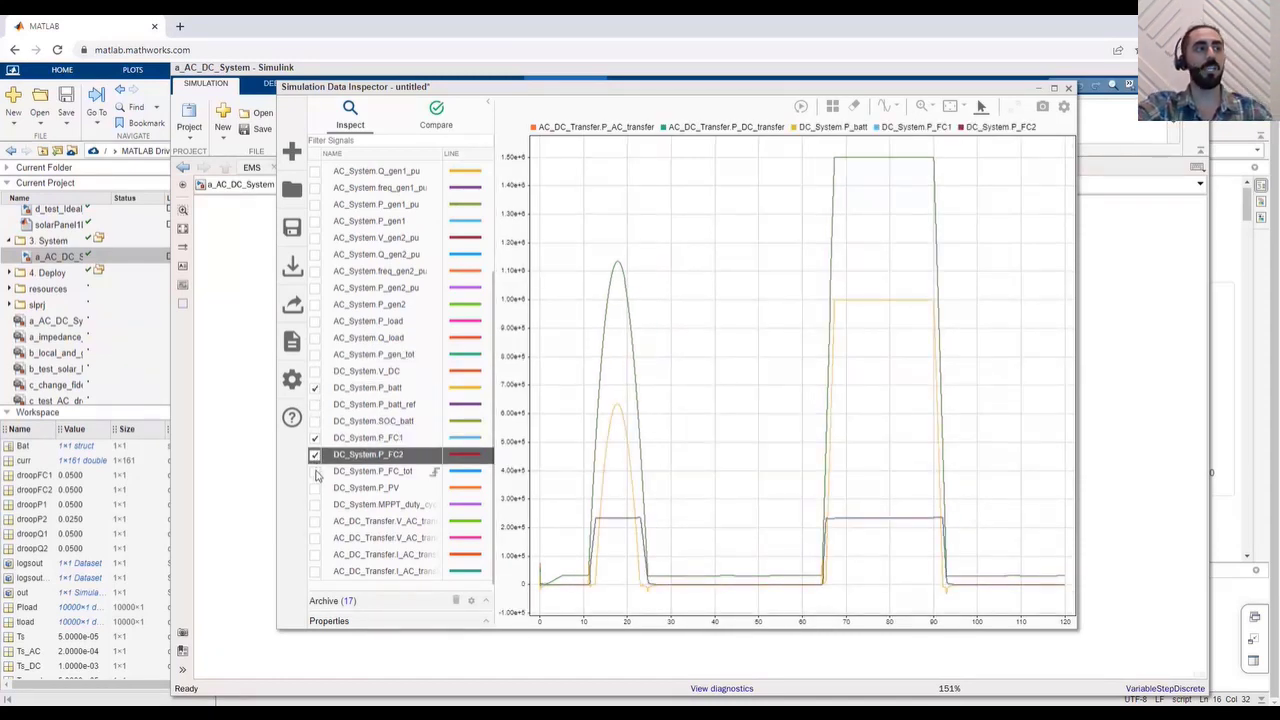
{"action": "left_click", "coordinate": [315, 471]}
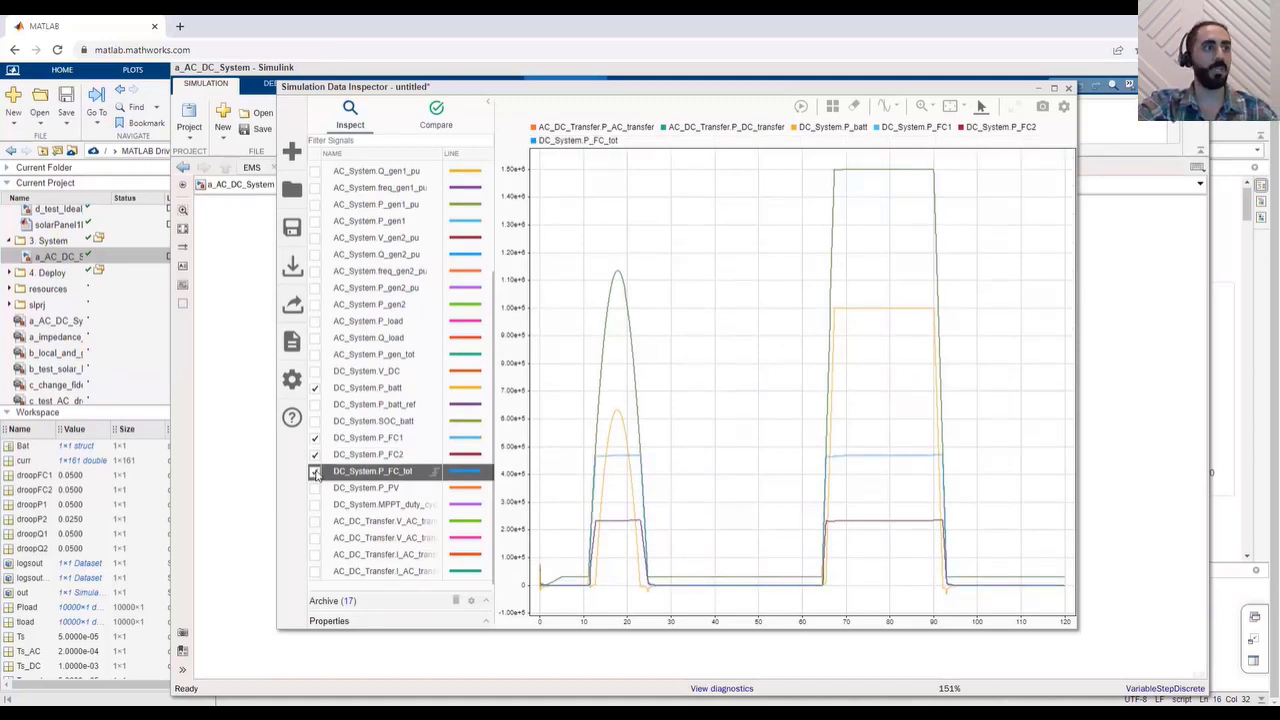
{"action": "left_click", "coordinate": [316, 488]}
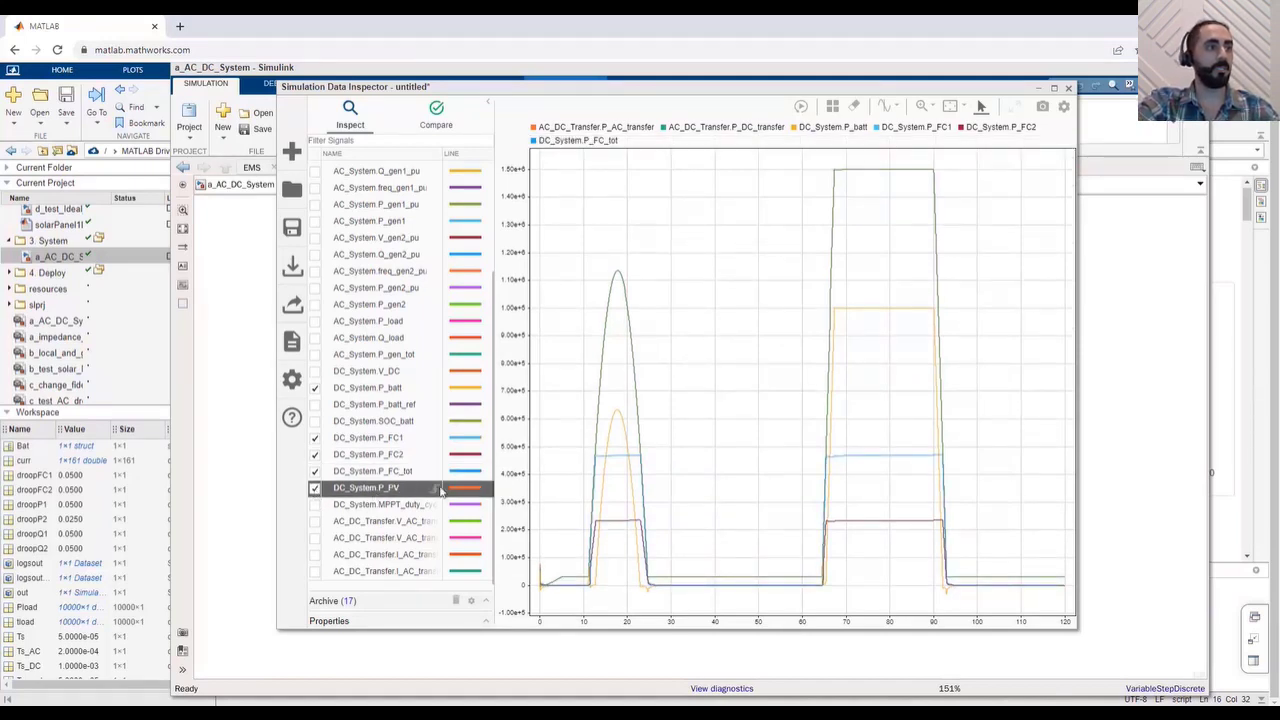
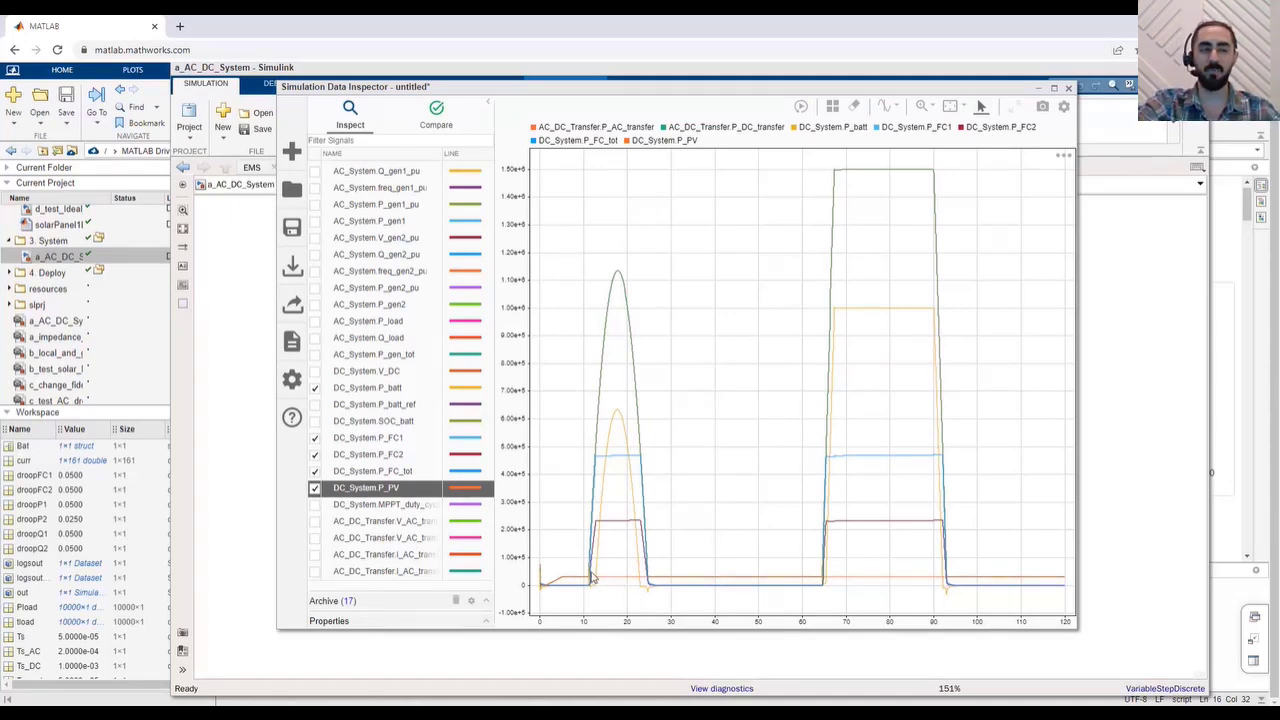
Set the number of parallel-connected strings to 10 for the Solar Cell inside the PV Array subsystem
{"action": "left_click", "coordinate": [220, 534]}
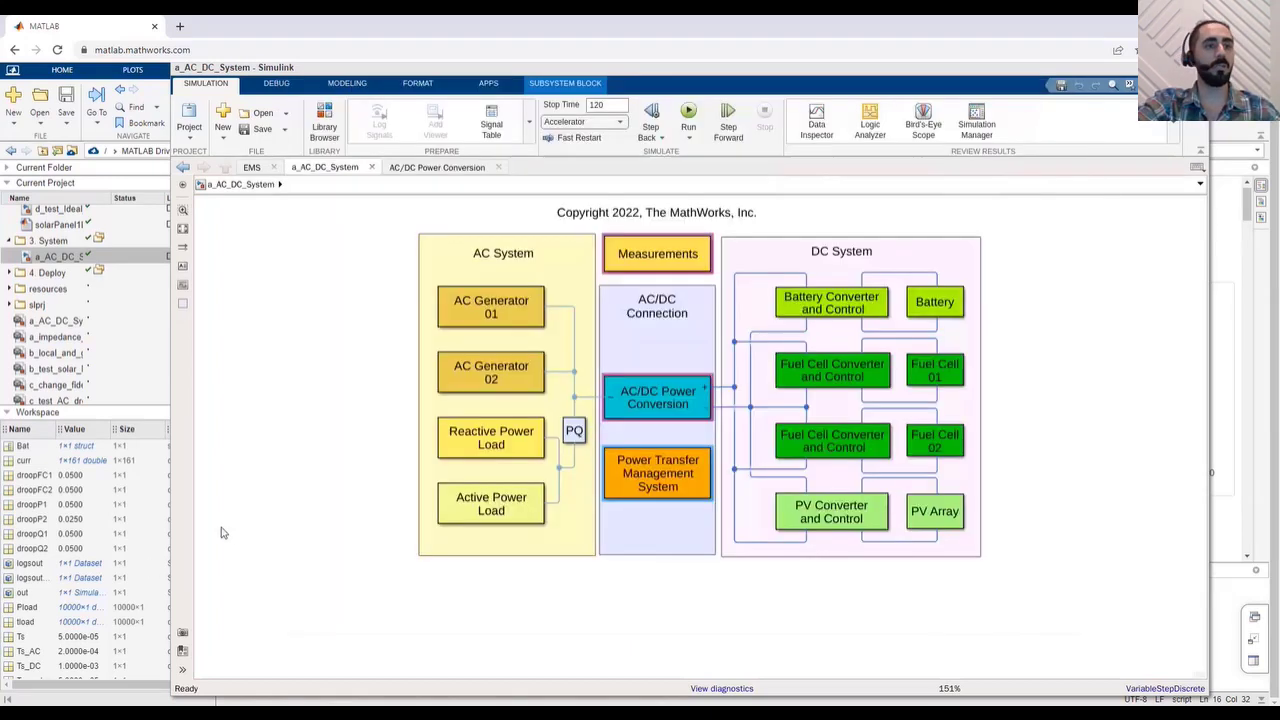
{"action": "double_click", "coordinate": [945, 516]}
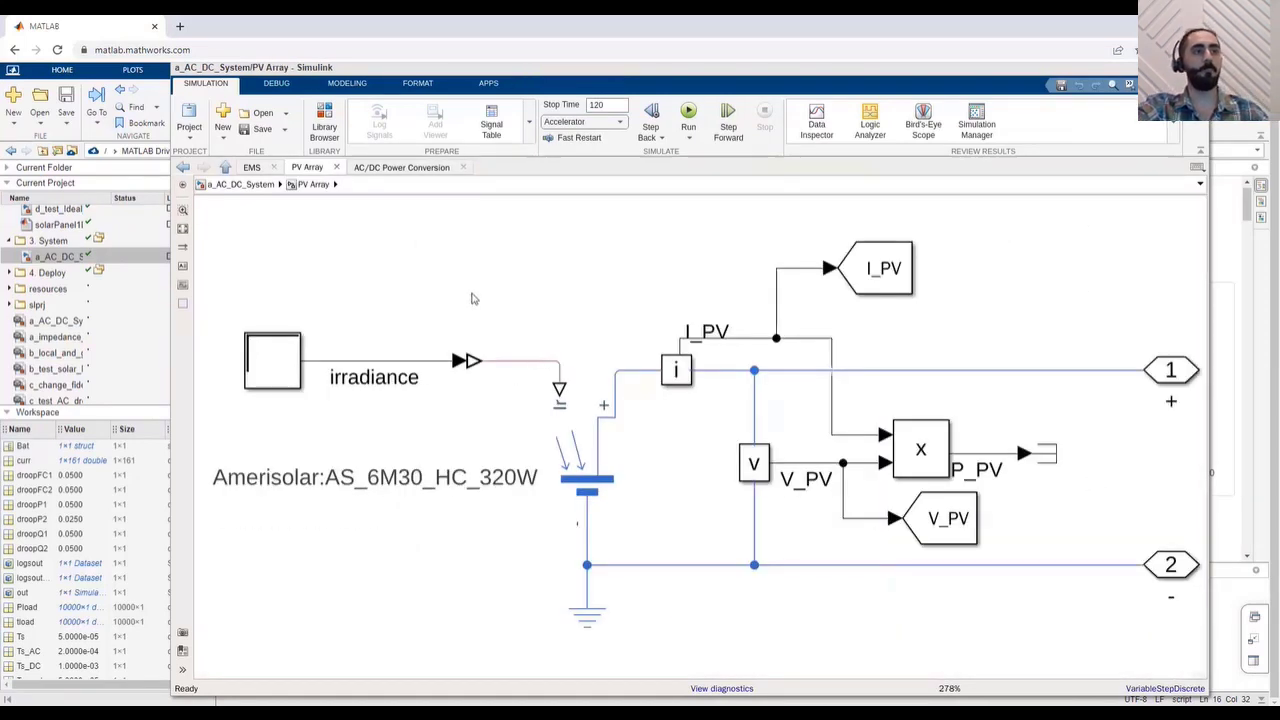
{"action": "double_click", "coordinate": [576, 485]}
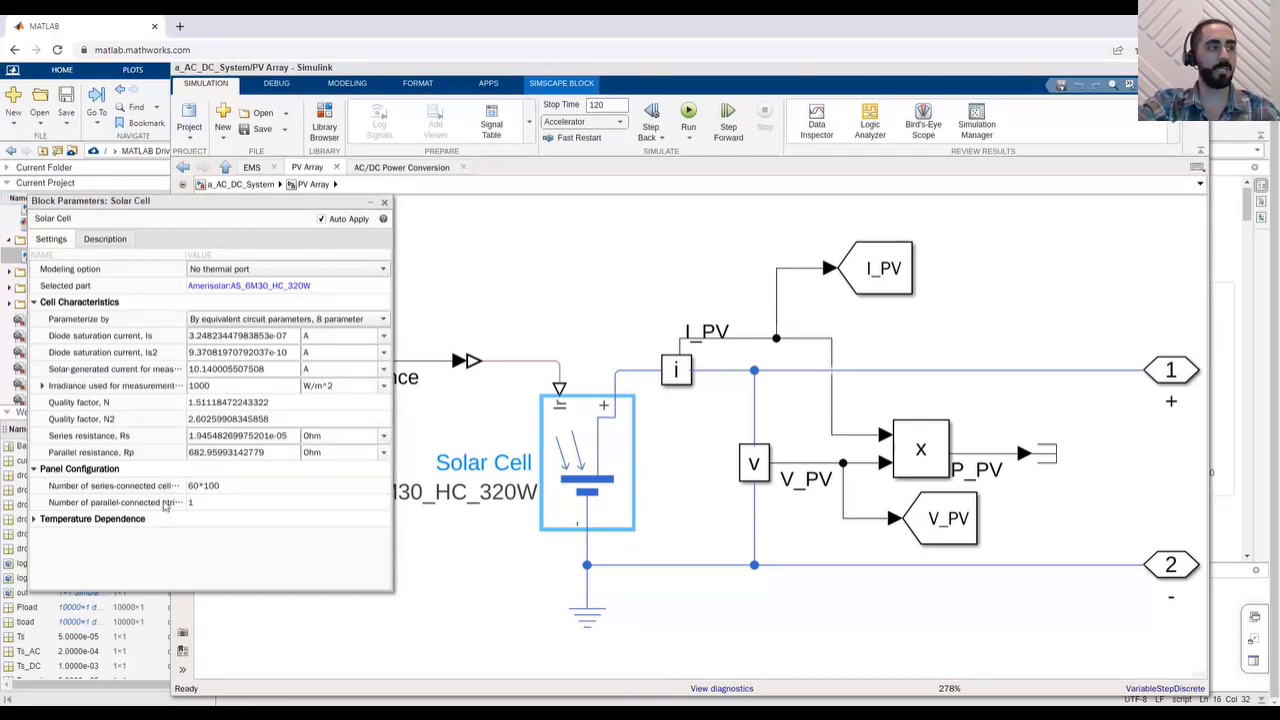
{"action": "left_click", "coordinate": [216, 504]}
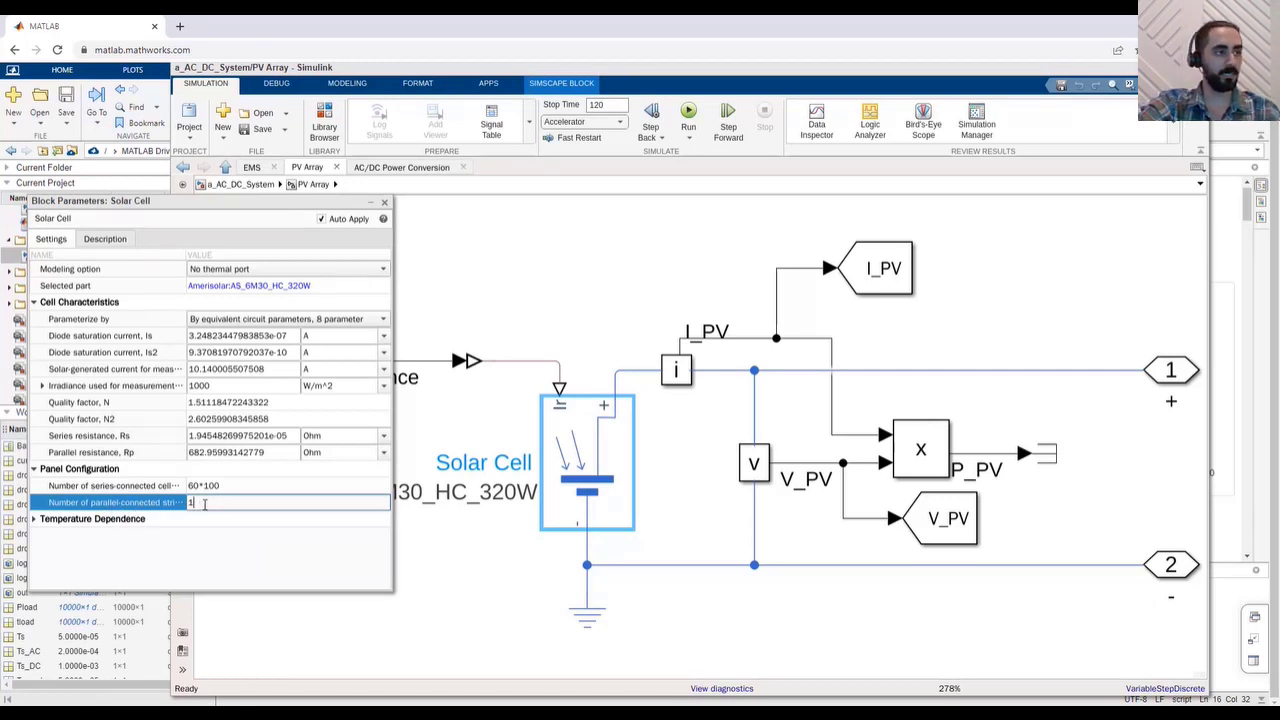
{"action": "type", "text": "0"}
{"action": "left_click", "coordinate": [248, 490]}
{"action": "left_click", "coordinate": [435, 604]}
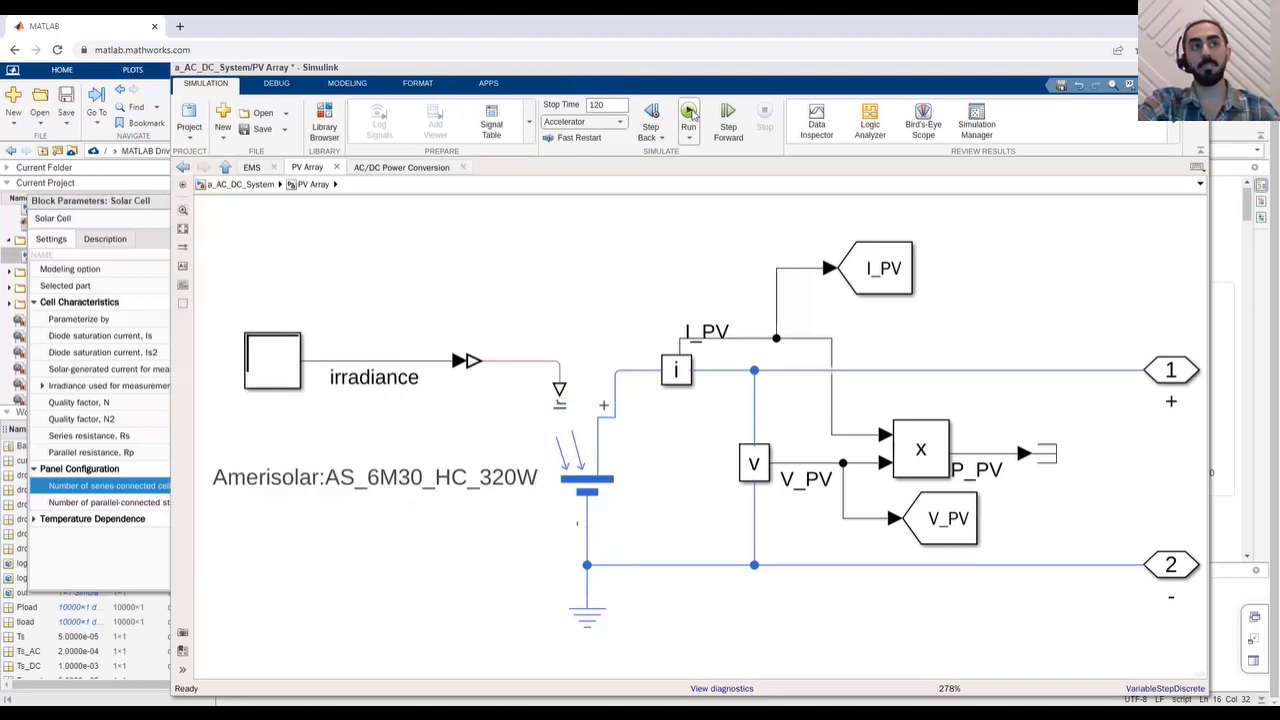
Rerun the simulation, close the Solar Cell parameters, and fit the Data Inspector plot to the new run
{"action": "left_click", "coordinate": [690, 113]}
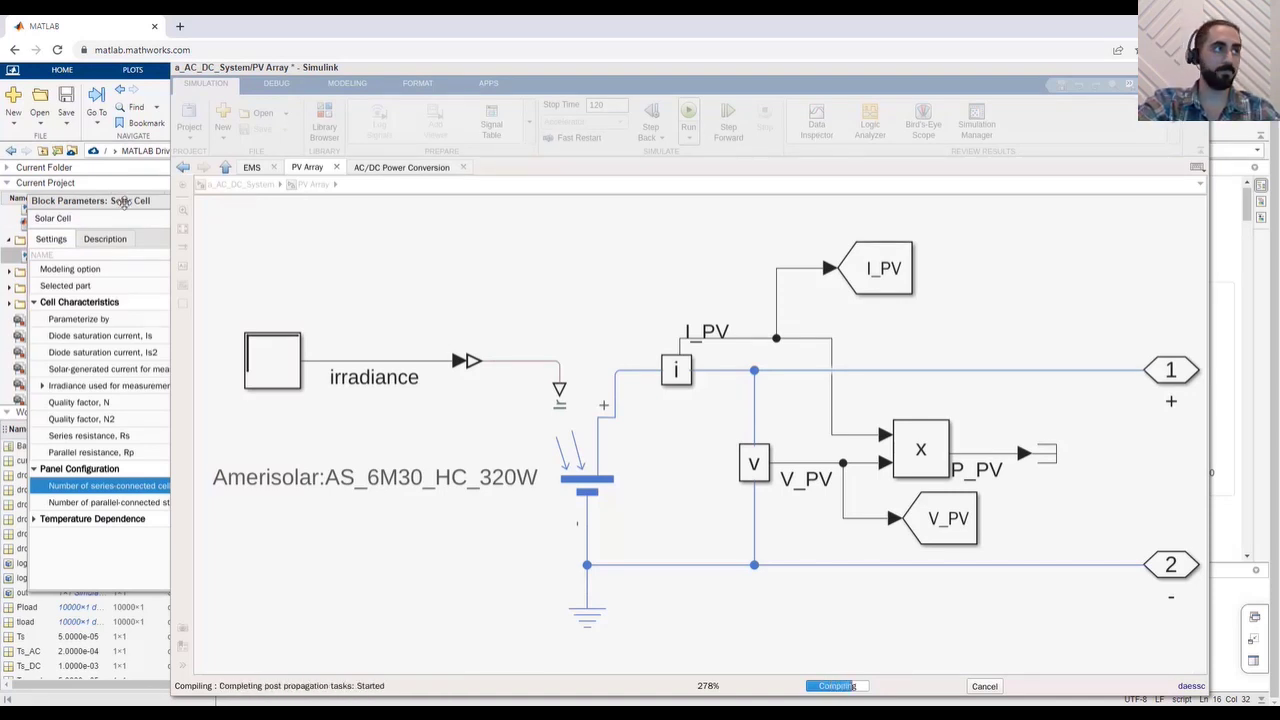
{"action": "left_click", "coordinate": [109, 202]}
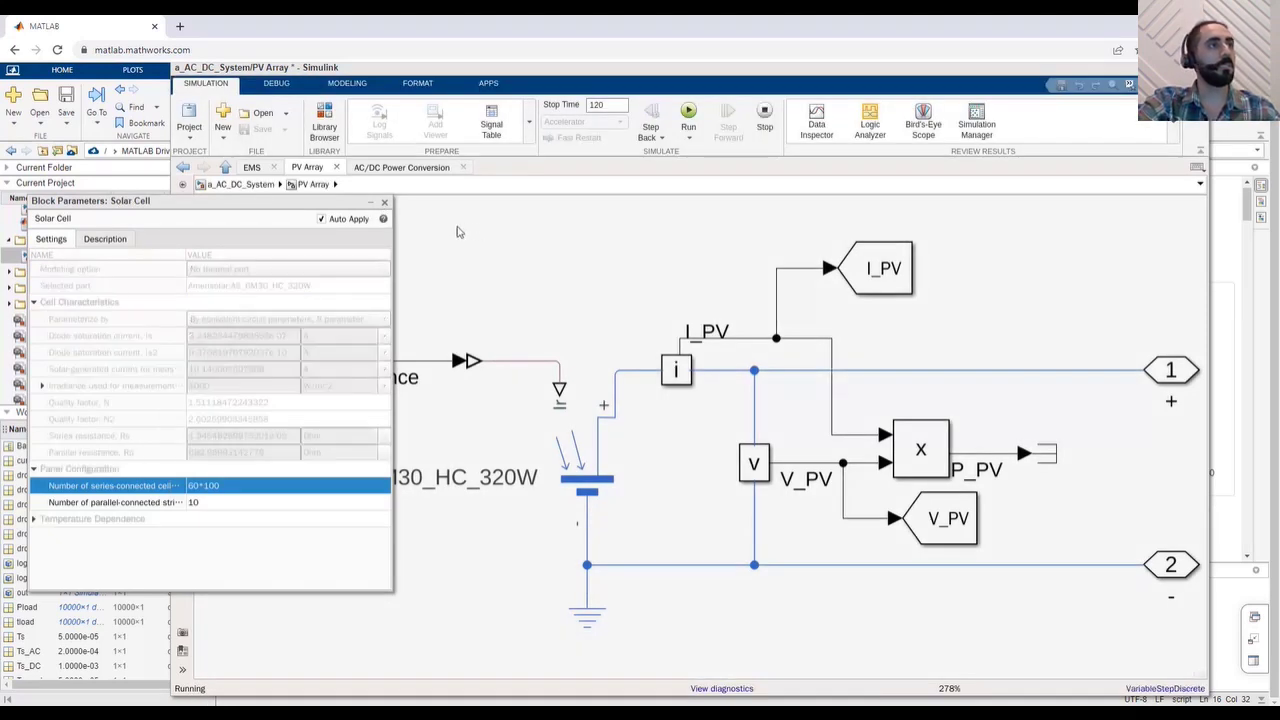
{"action": "left_click", "coordinate": [384, 203]}
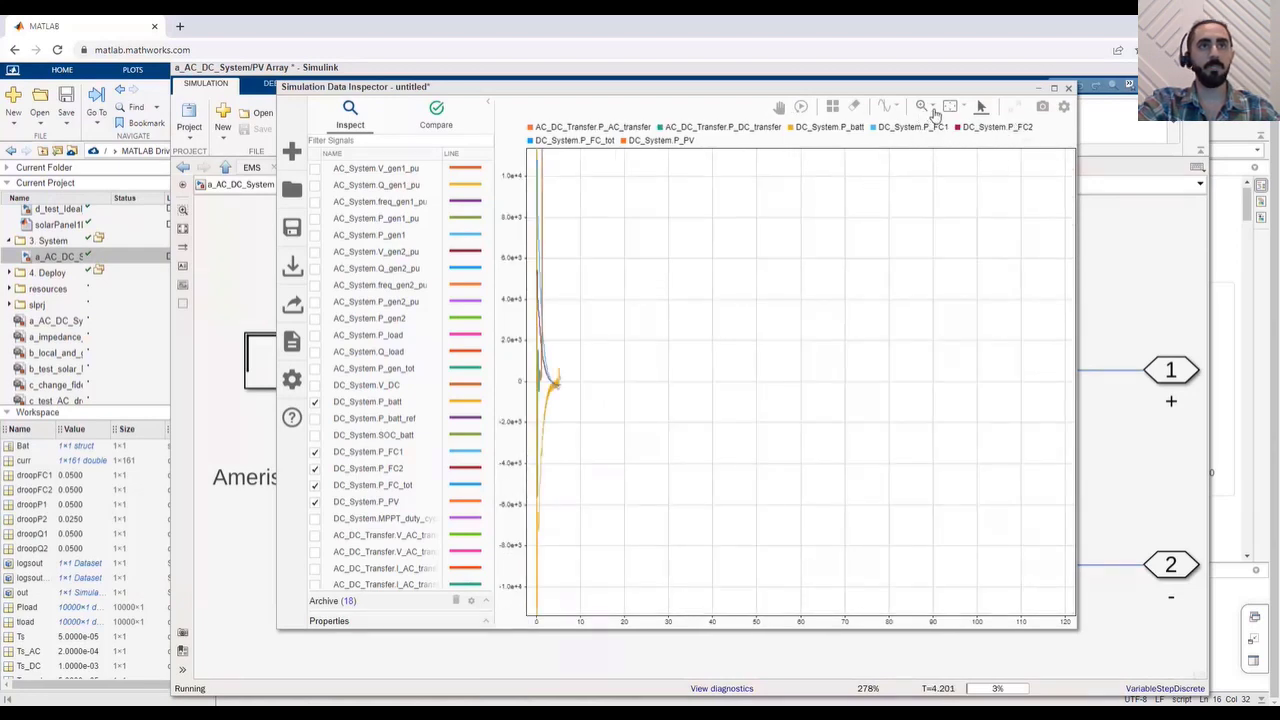
{"action": "left_click", "coordinate": [950, 110]}
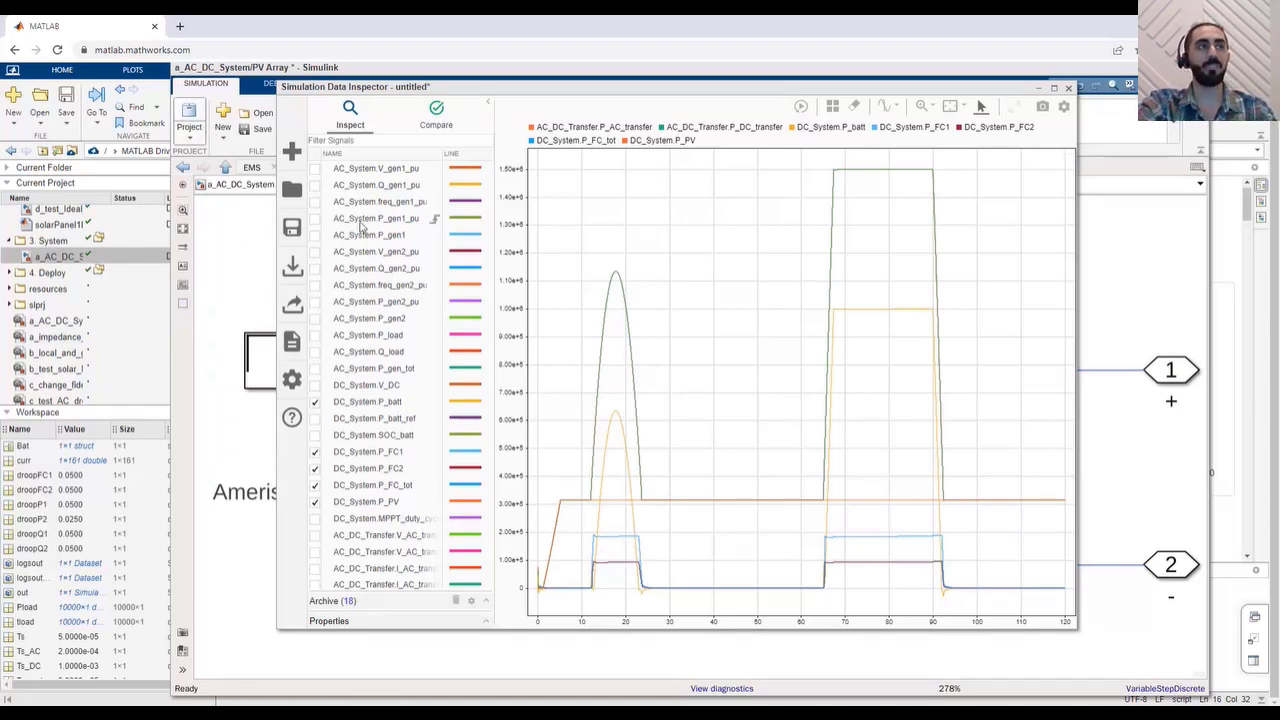
Return to the top-level a_AC_DC_System diagram, move the model window aside, and close the Simulation Data Inspector
{"action": "left_click", "coordinate": [238, 268]}
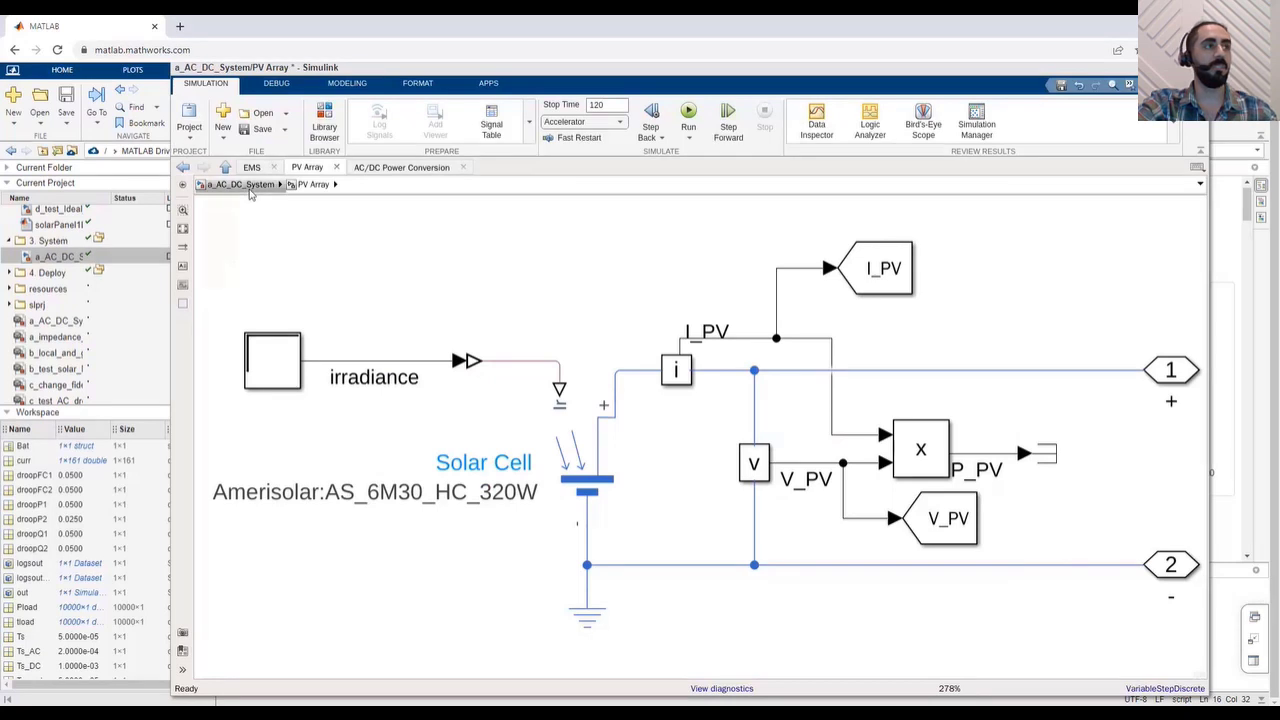
{"action": "left_click", "coordinate": [250, 187]}
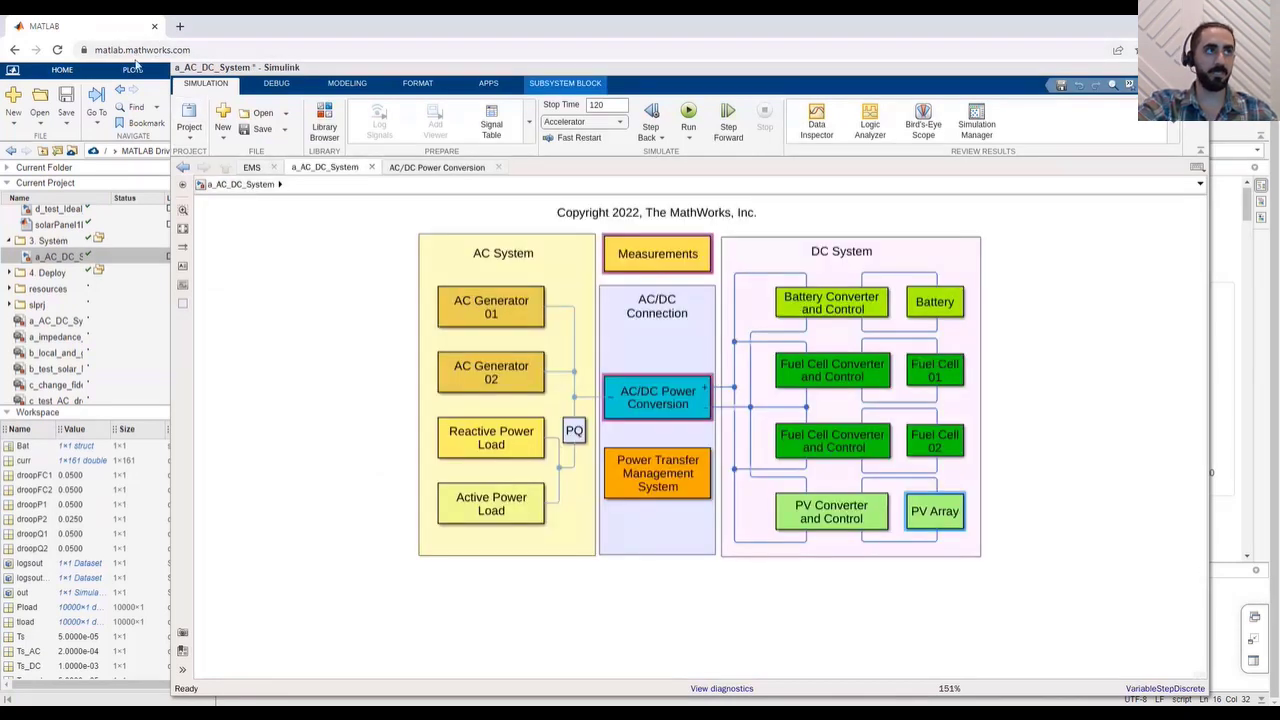
{"action": "left_click_drag", "start_coordinate": [170, 66], "coordinate": [776, 152]}
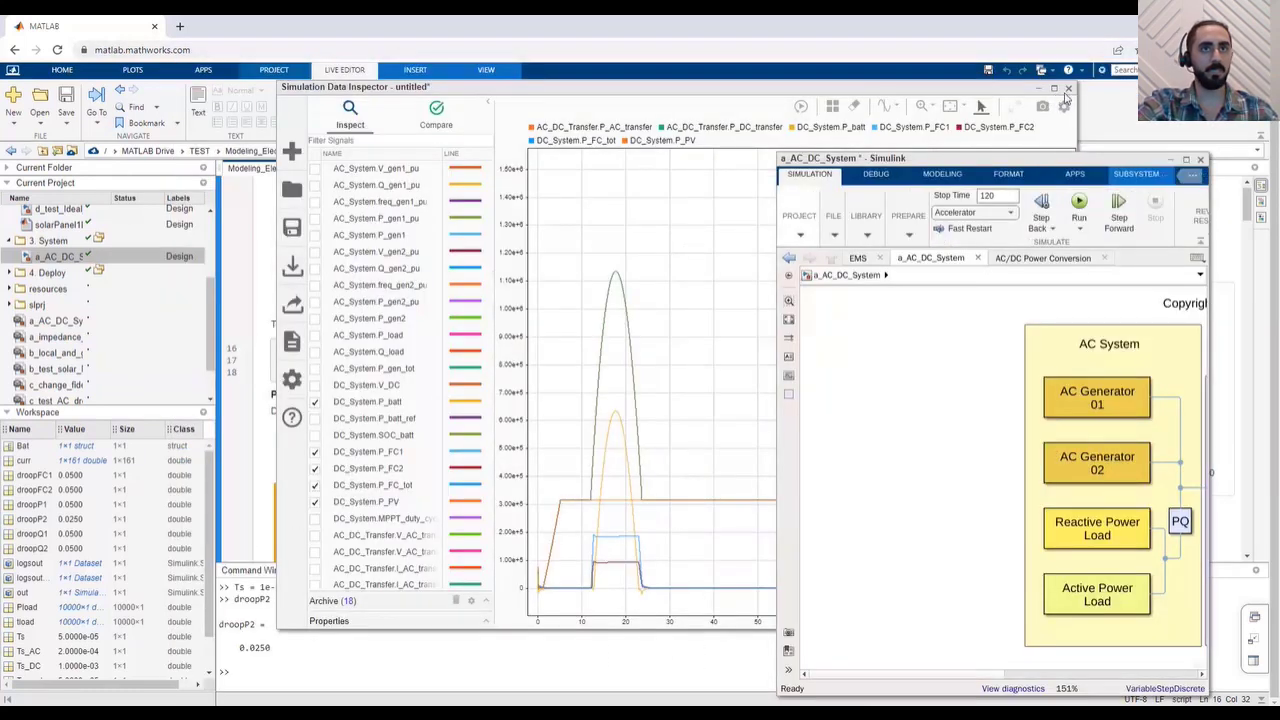
{"action": "left_click", "coordinate": [1068, 91]}
{"action": "left_click", "coordinate": [1068, 89]}
Find the management system parameter changes in the live script, and reposition and widen the model window to show the whole diagram
{"action": "scroll", "coordinate": [543, 352], "scroll_direction": "down", "scroll_amount": 10}
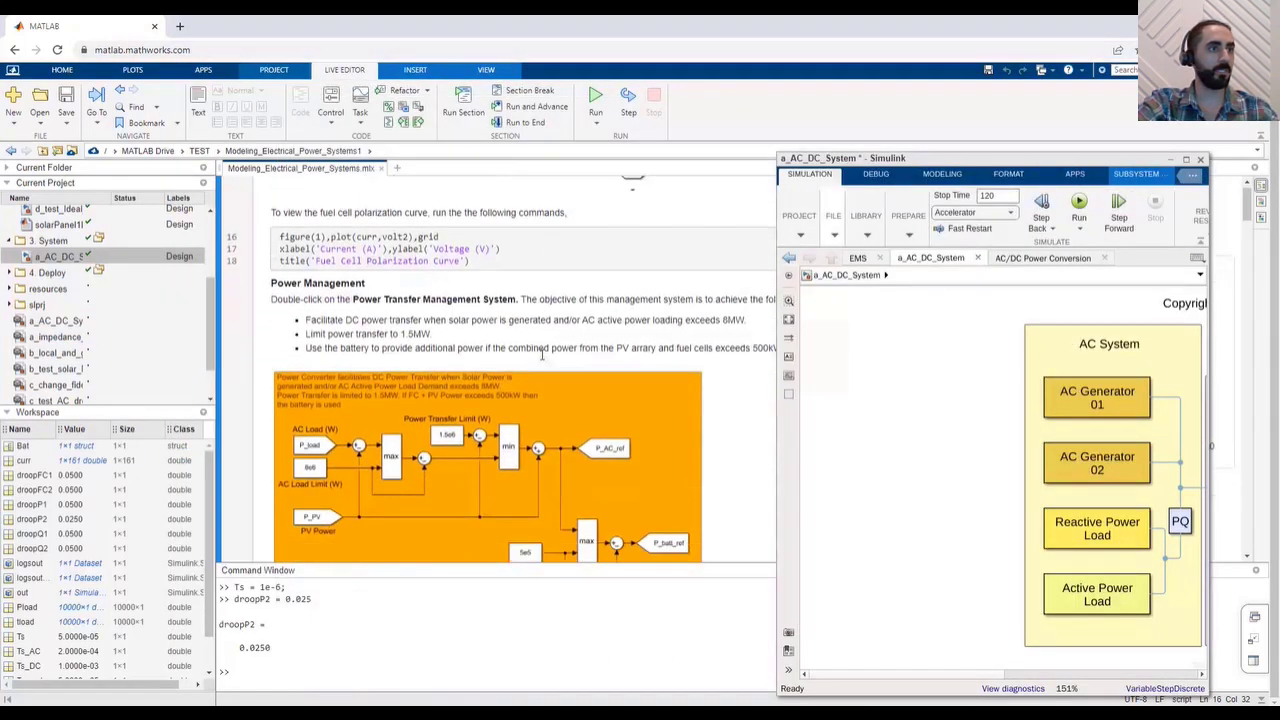
{"action": "scroll", "coordinate": [543, 352], "scroll_direction": "down", "scroll_amount": 15}
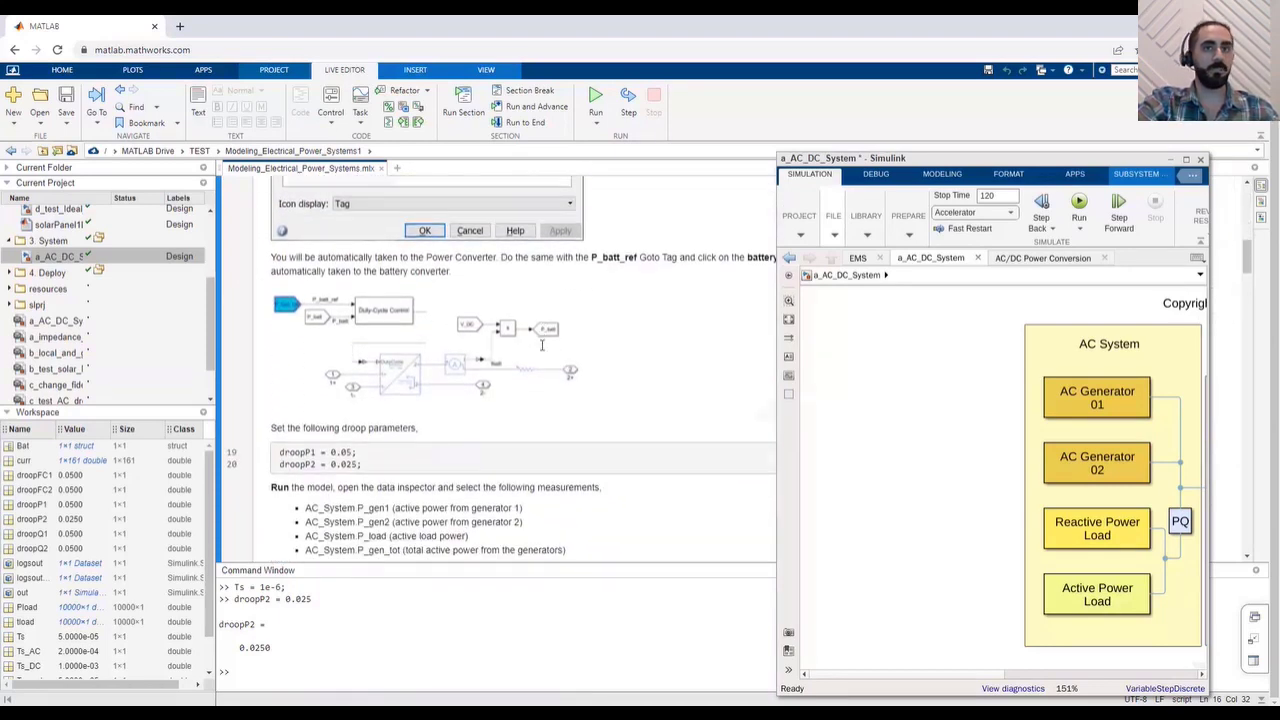
{"action": "scroll", "coordinate": [542, 342], "scroll_direction": "down", "scroll_amount": 10}
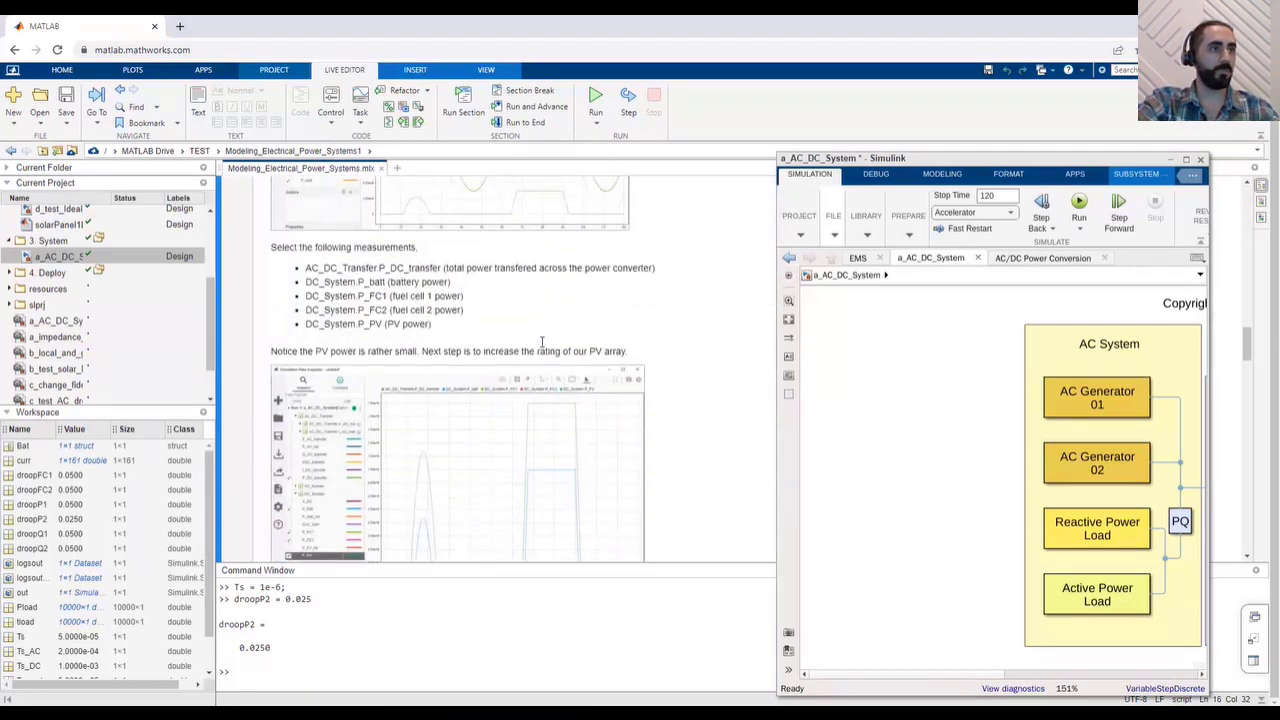
{"action": "scroll", "coordinate": [543, 343], "scroll_direction": "down", "scroll_amount": 10}
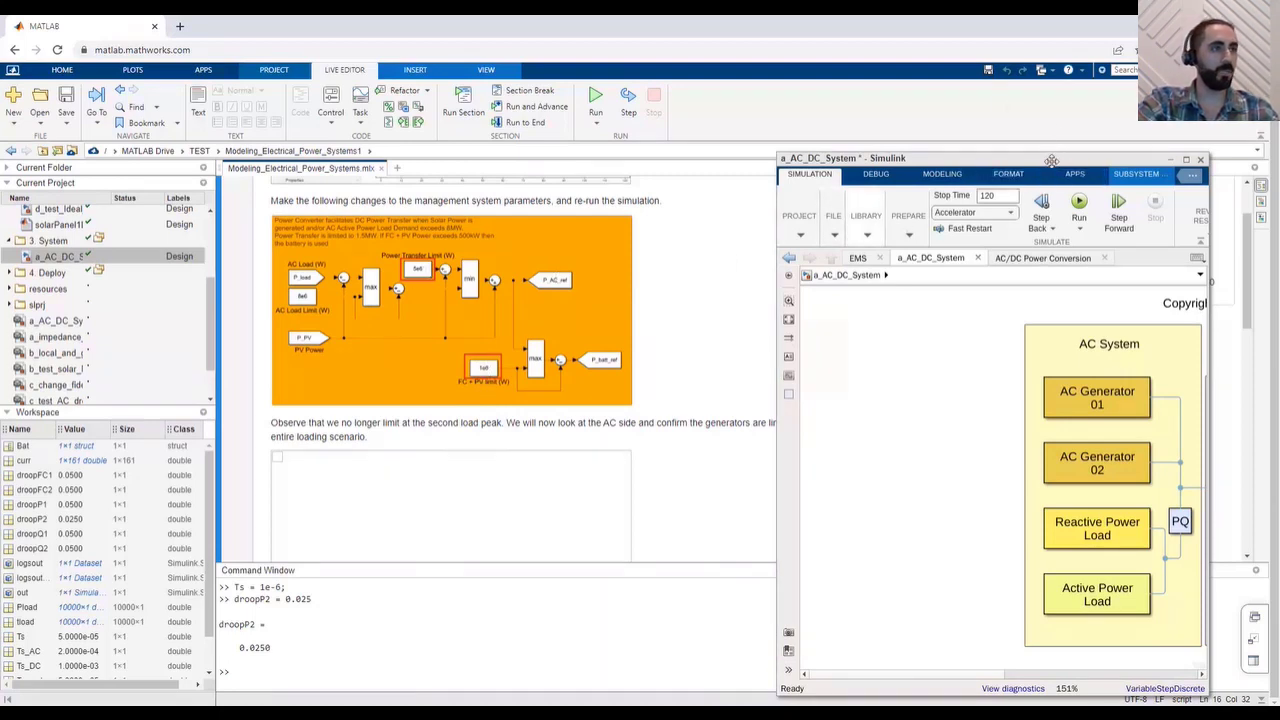
{"action": "left_click_drag", "start_coordinate": [1052, 157], "coordinate": [906, 150]}
{"action": "left_click_drag", "start_coordinate": [634, 404], "coordinate": [215, 404]}
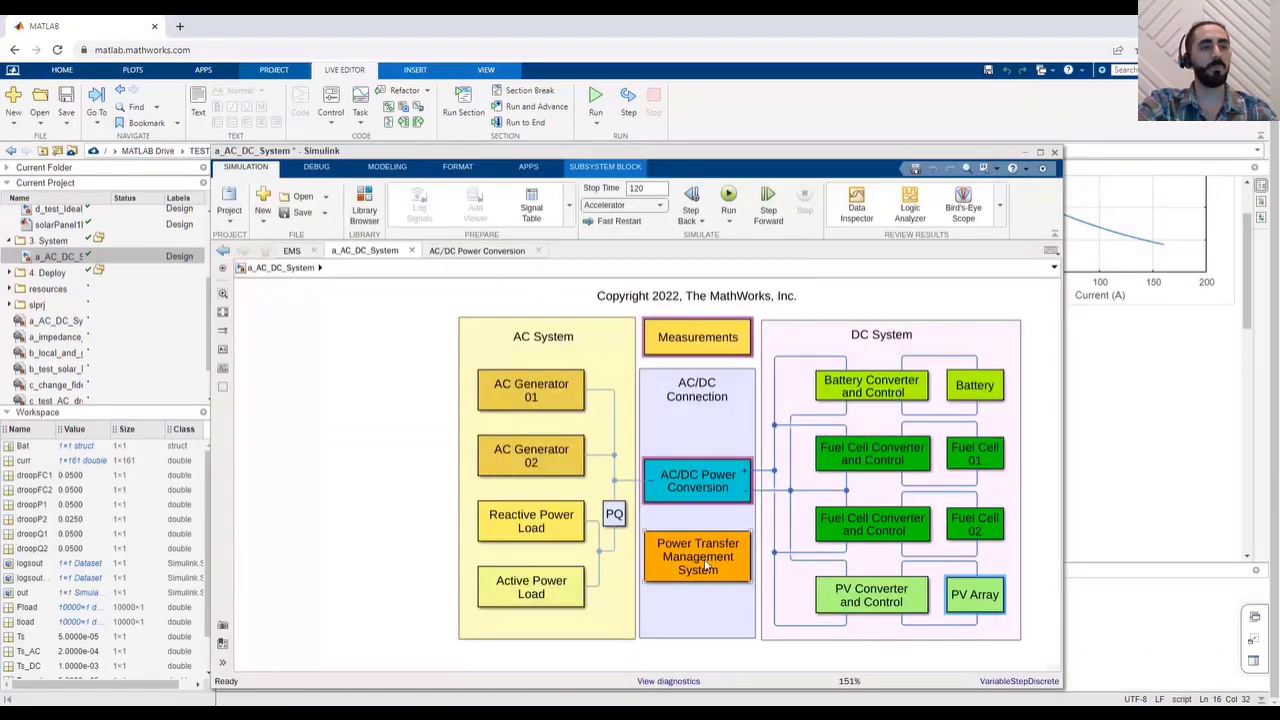
Set the Power Transfer Limit constant to 5e6 W inside the Power Transfer Management System subsystem
{"action": "double_click", "coordinate": [707, 565]}
{"action": "double_click", "coordinate": [669, 422]}
{"action": "type", "text": "5e6"}
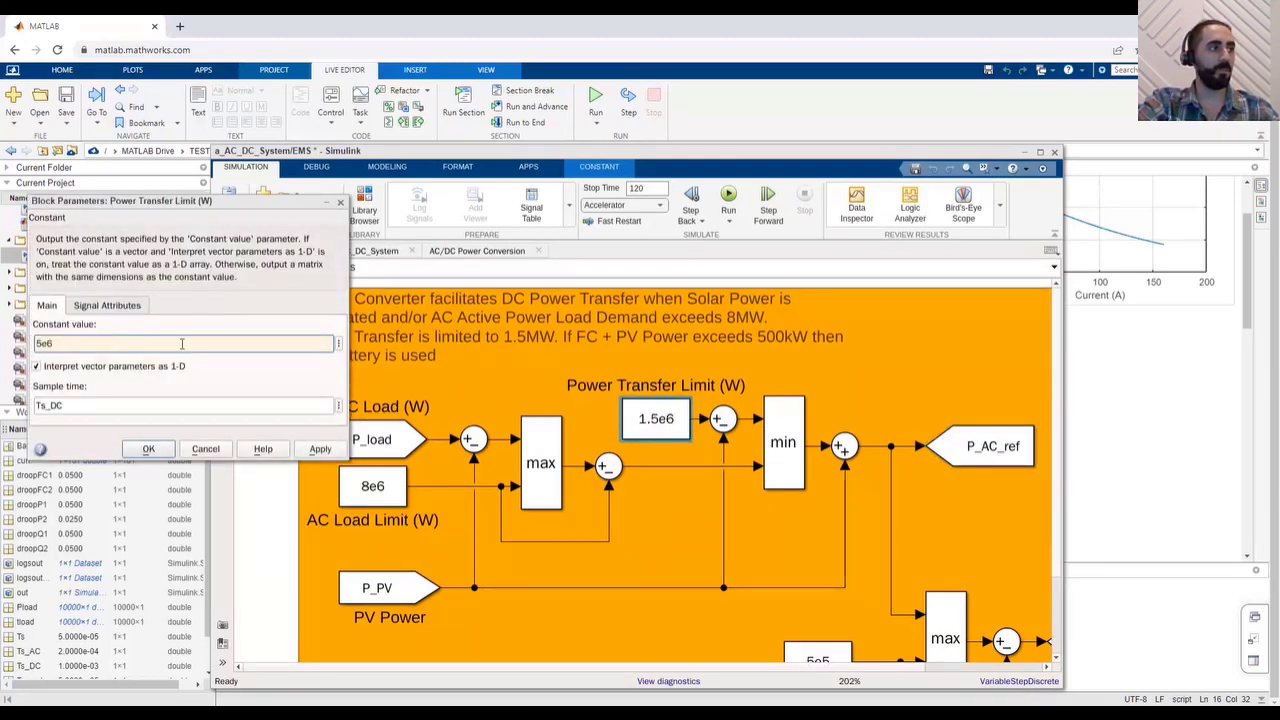
{"action": "left_click", "coordinate": [148, 449]}
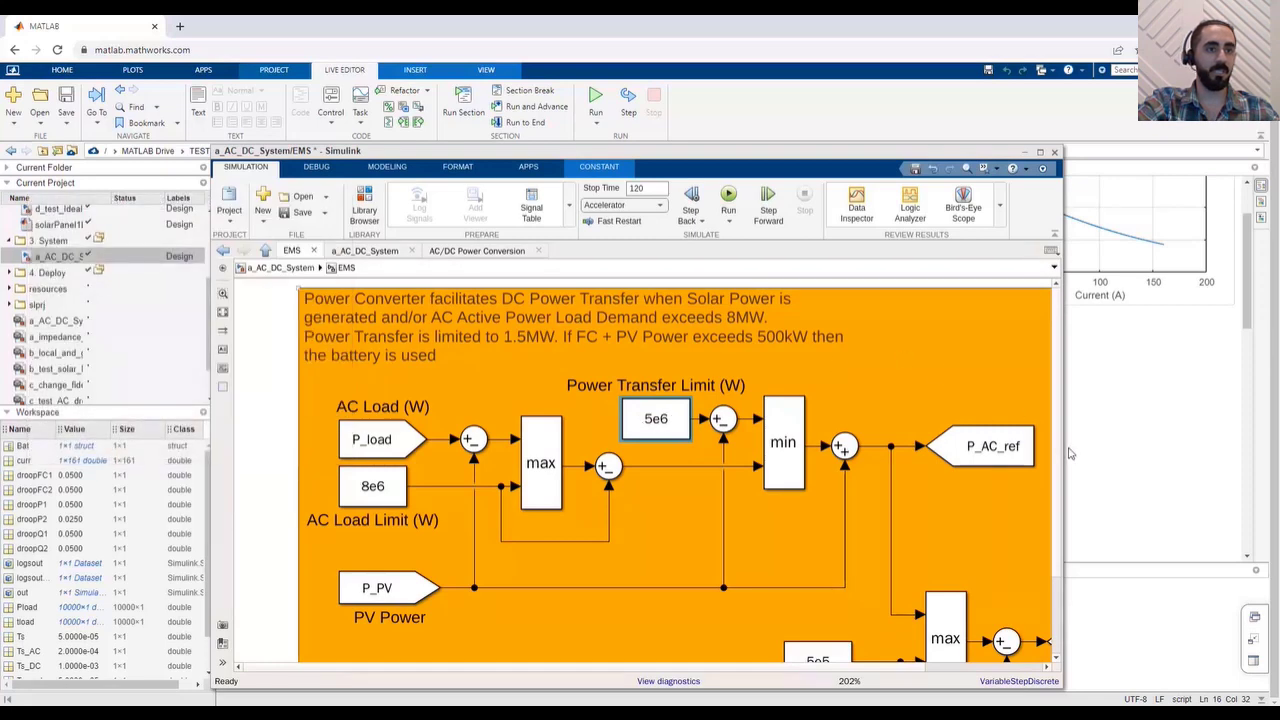
Fit the whole EMS diagram in view and set the FC + PV limit constant to 1e6 W
{"action": "left_click_drag", "start_coordinate": [1064, 461], "coordinate": [1062, 461]}
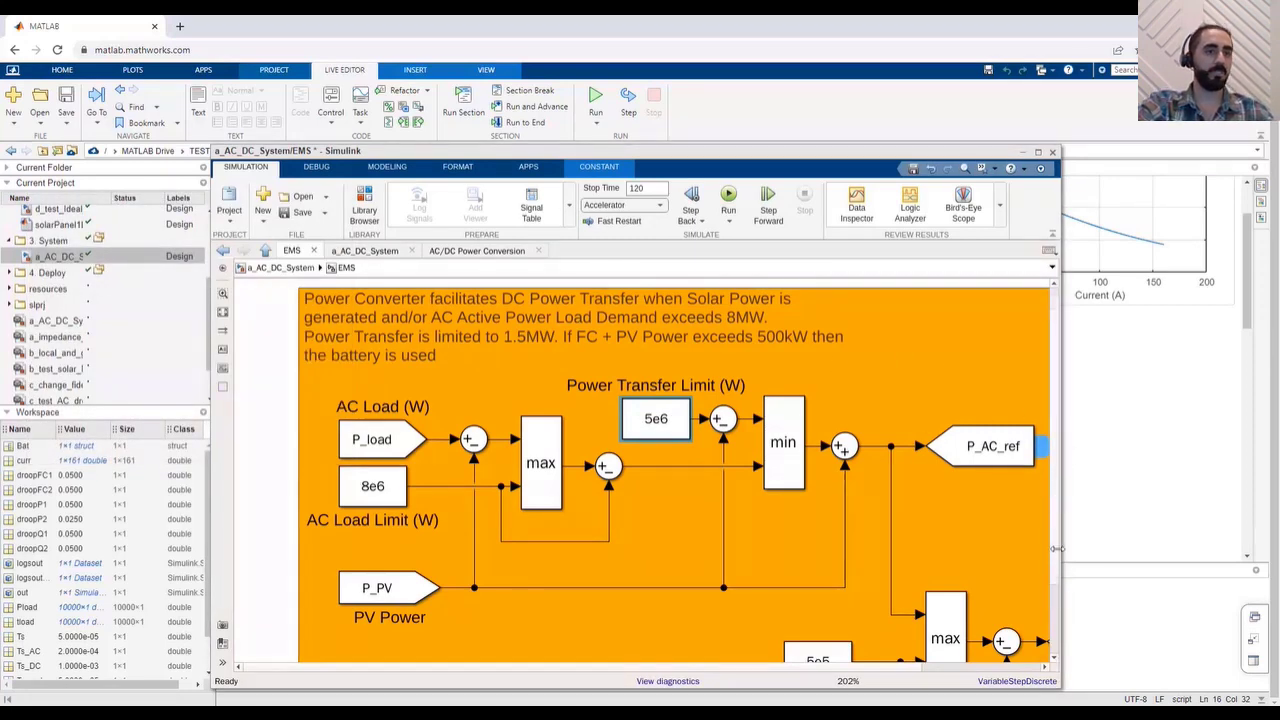
{"action": "scroll", "coordinate": [1043, 623], "scroll_direction": "down", "scroll_amount": 1}
{"action": "left_click", "coordinate": [1053, 658]}
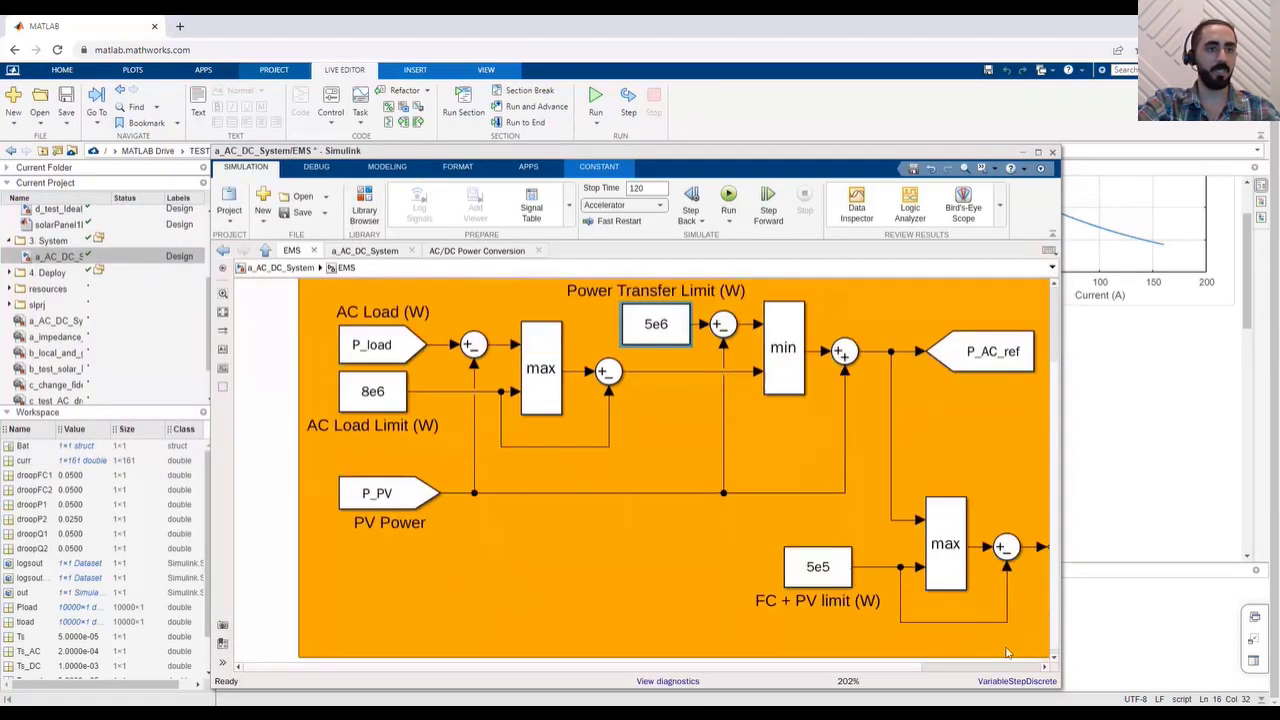
{"action": "left_click", "coordinate": [791, 561]}
{"action": "key", "text": "space"}
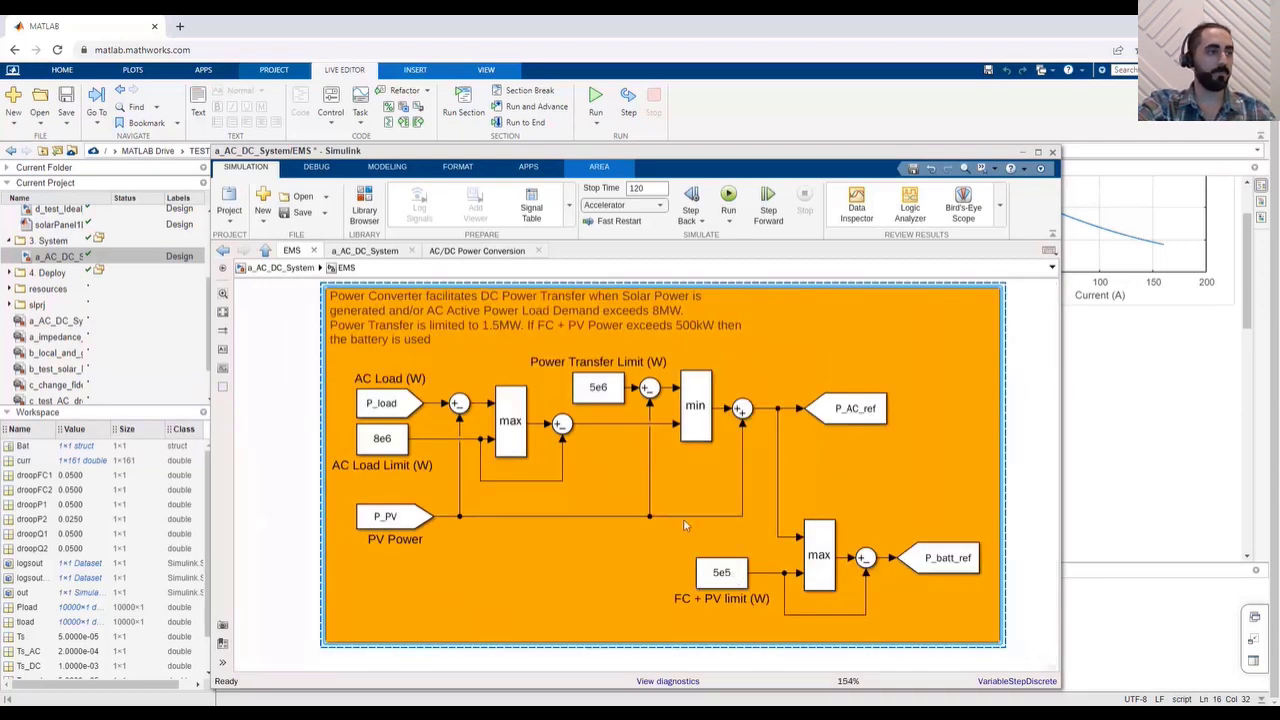
{"action": "left_click", "coordinate": [720, 576]}
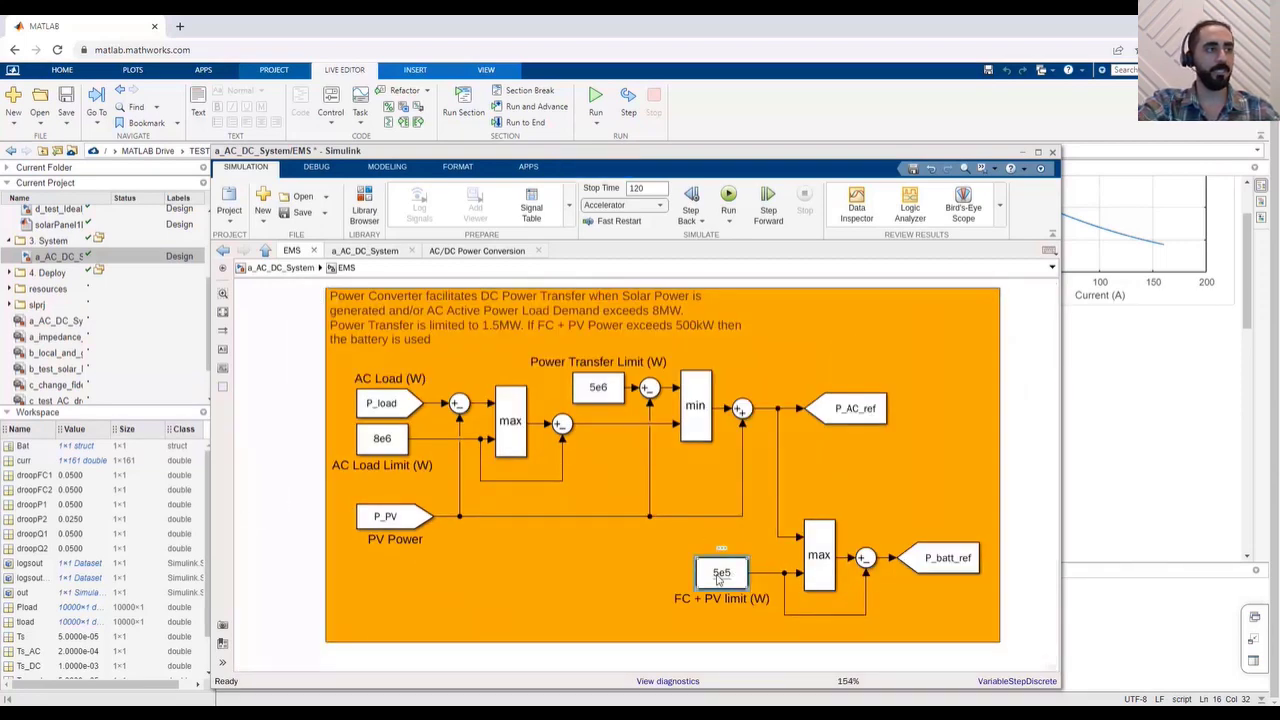
{"action": "double_click", "coordinate": [720, 574]}
{"action": "type", "text": "1"}
{"action": "key", "text": "Return"}
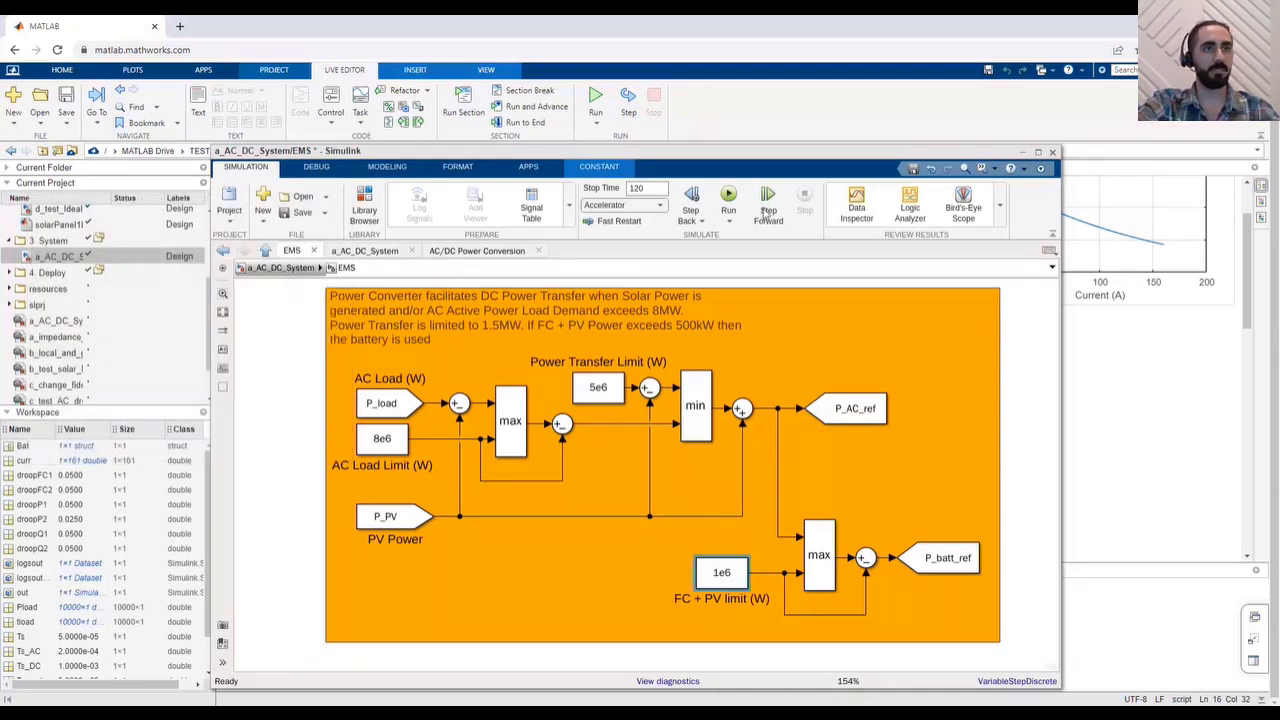
Run the simulation, open the Simulation Data Inspector, and fit the plot to the new run's power signals
{"action": "left_click", "coordinate": [729, 203]}
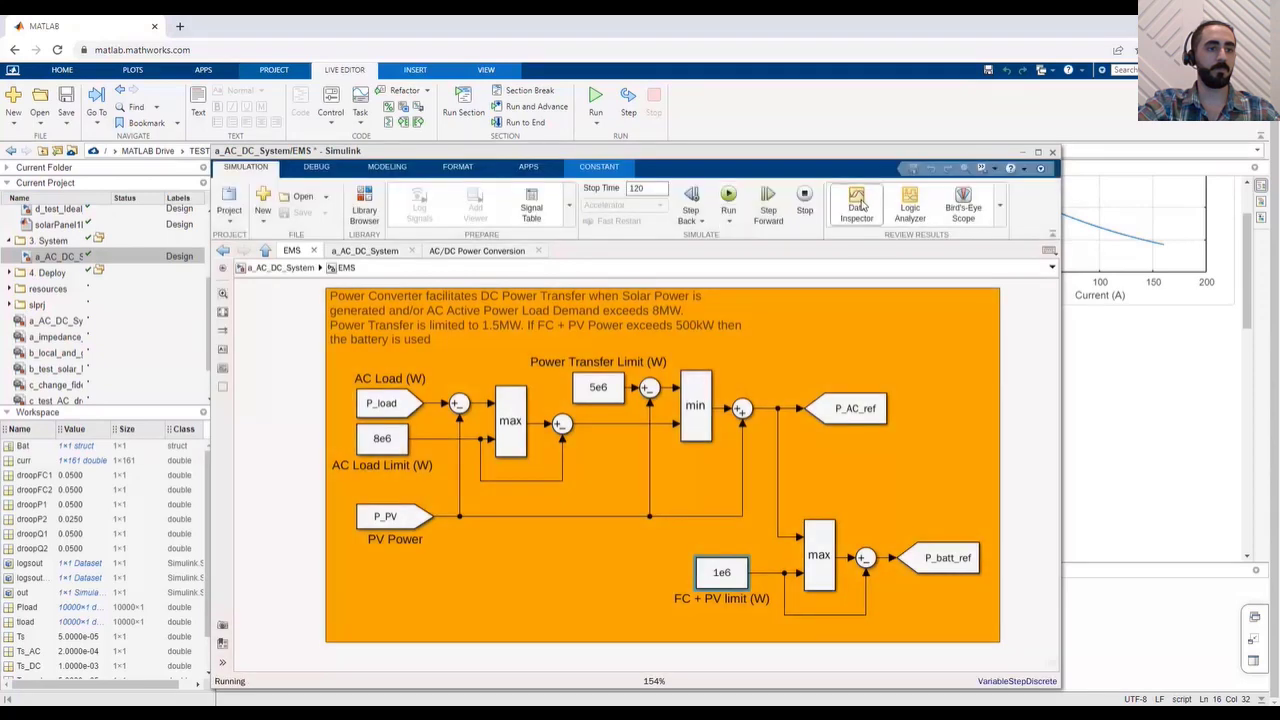
{"action": "left_click", "coordinate": [858, 205]}
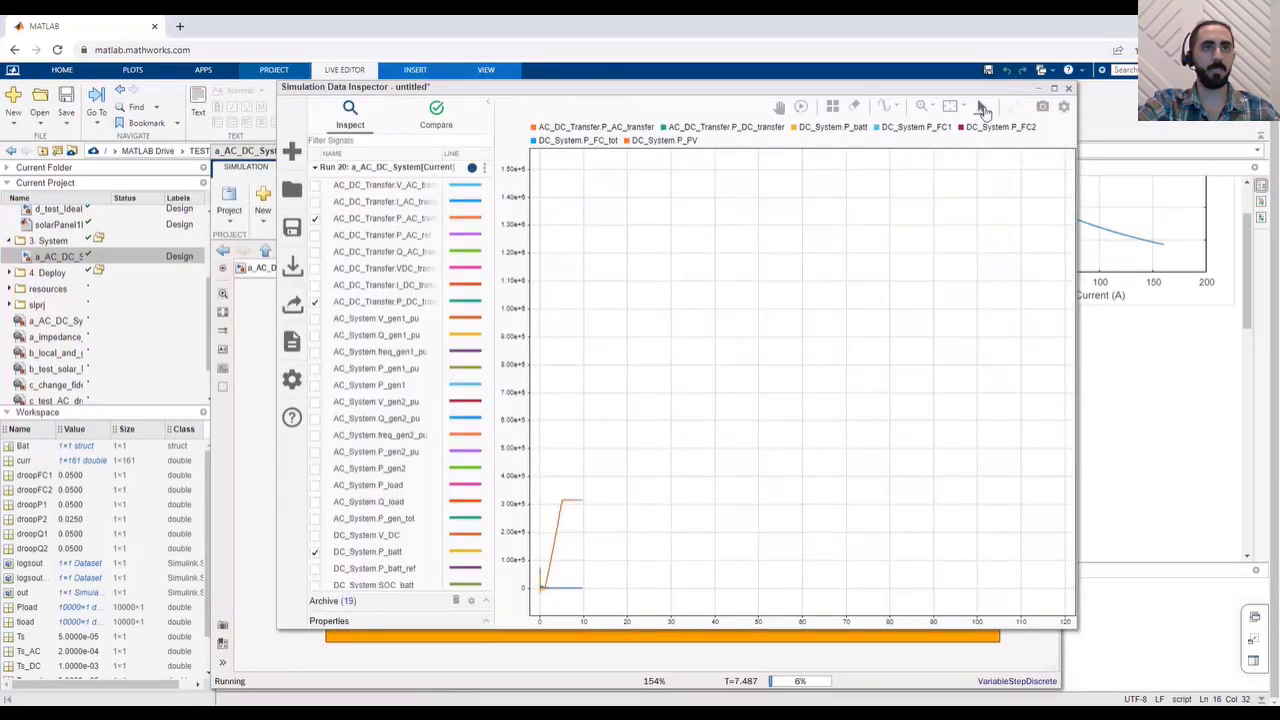
{"action": "left_click", "coordinate": [951, 107]}
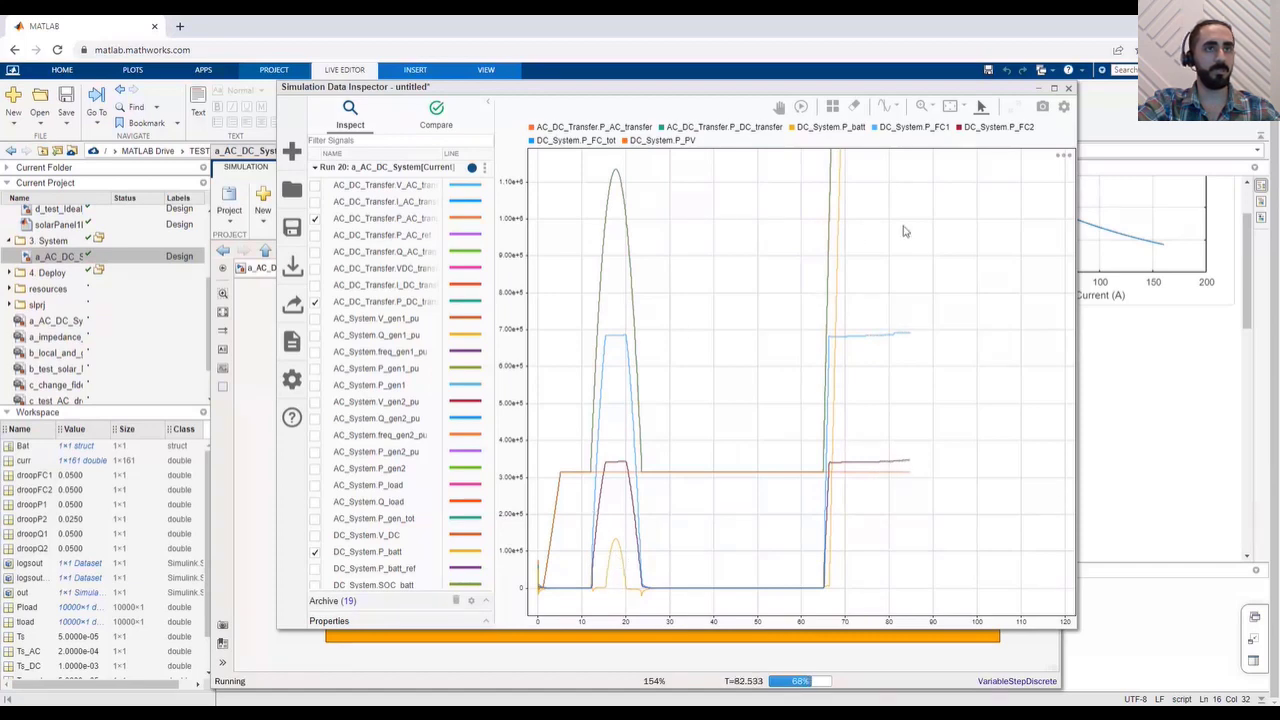
{"action": "left_click", "coordinate": [950, 107]}
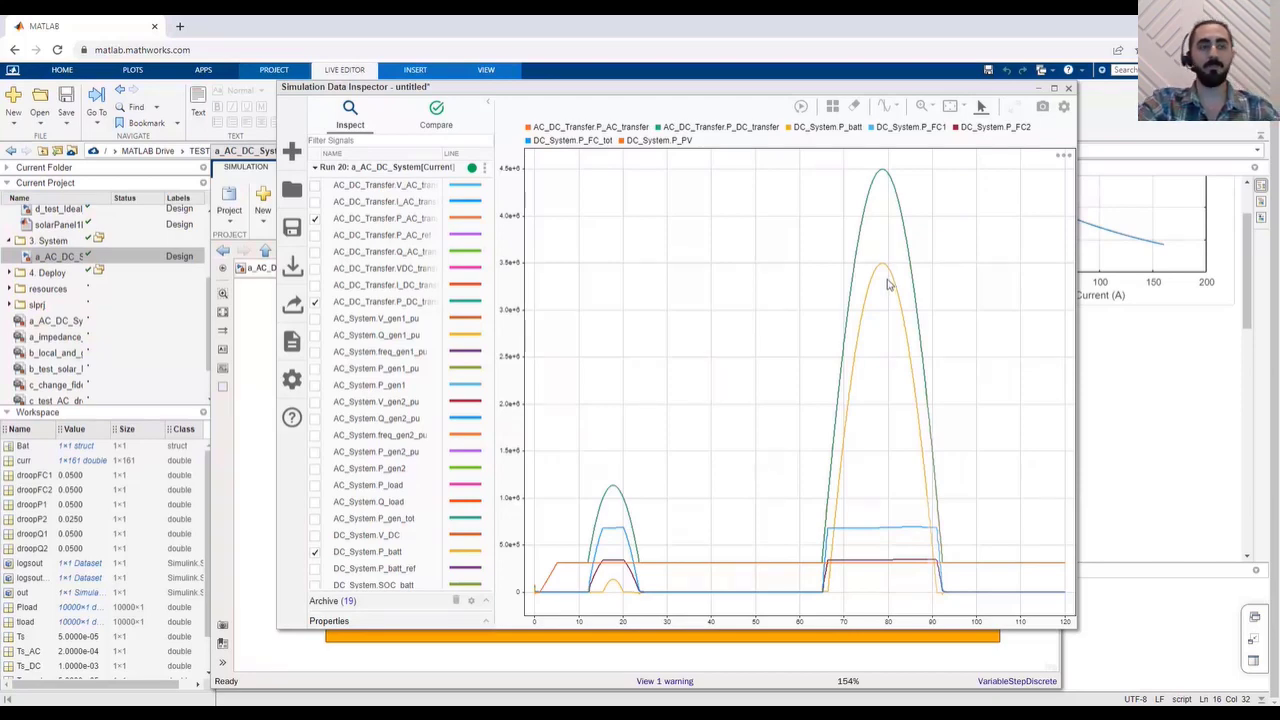
Remove the DC_System signals P_PV, P_FC_tot, P_FC2, P_FC1 and P_batt from the plot
{"action": "scroll", "coordinate": [382, 459], "scroll_direction": "down", "scroll_amount": 3}
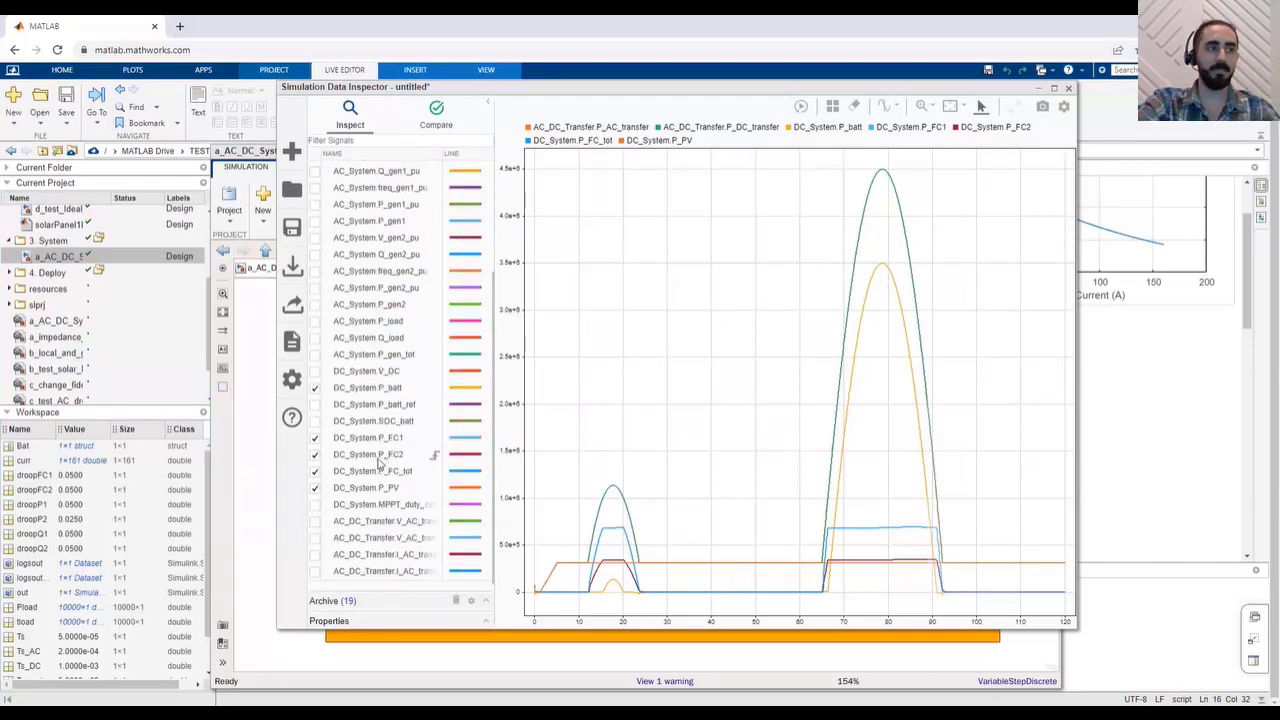
{"action": "left_click", "coordinate": [316, 488]}
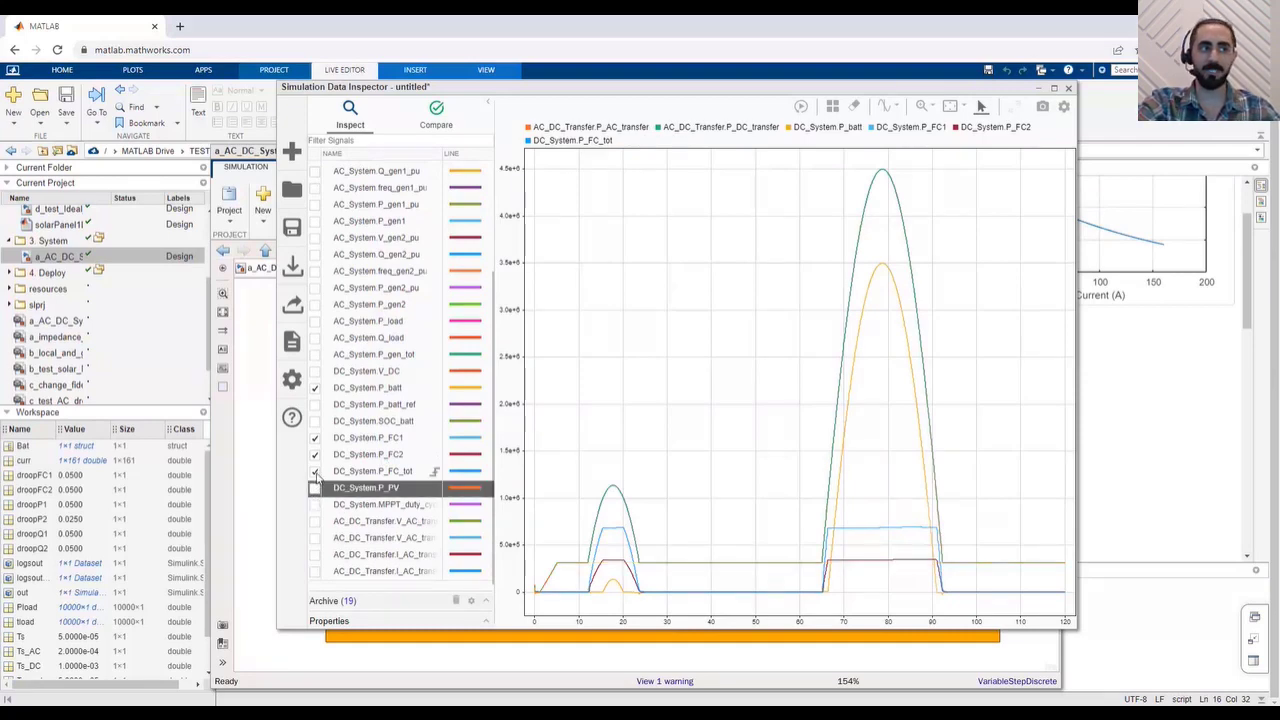
{"action": "left_click", "coordinate": [316, 471]}
{"action": "left_click", "coordinate": [316, 454]}
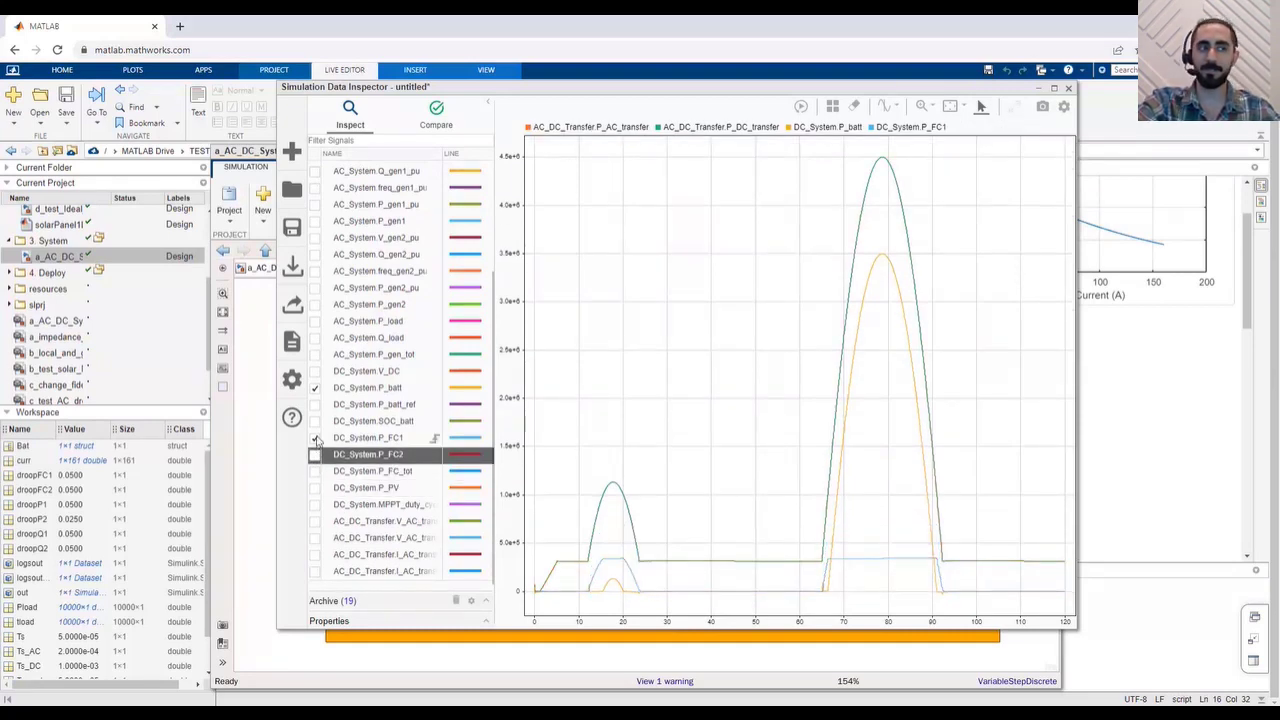
{"action": "left_click", "coordinate": [316, 438]}
{"action": "left_click", "coordinate": [316, 388]}
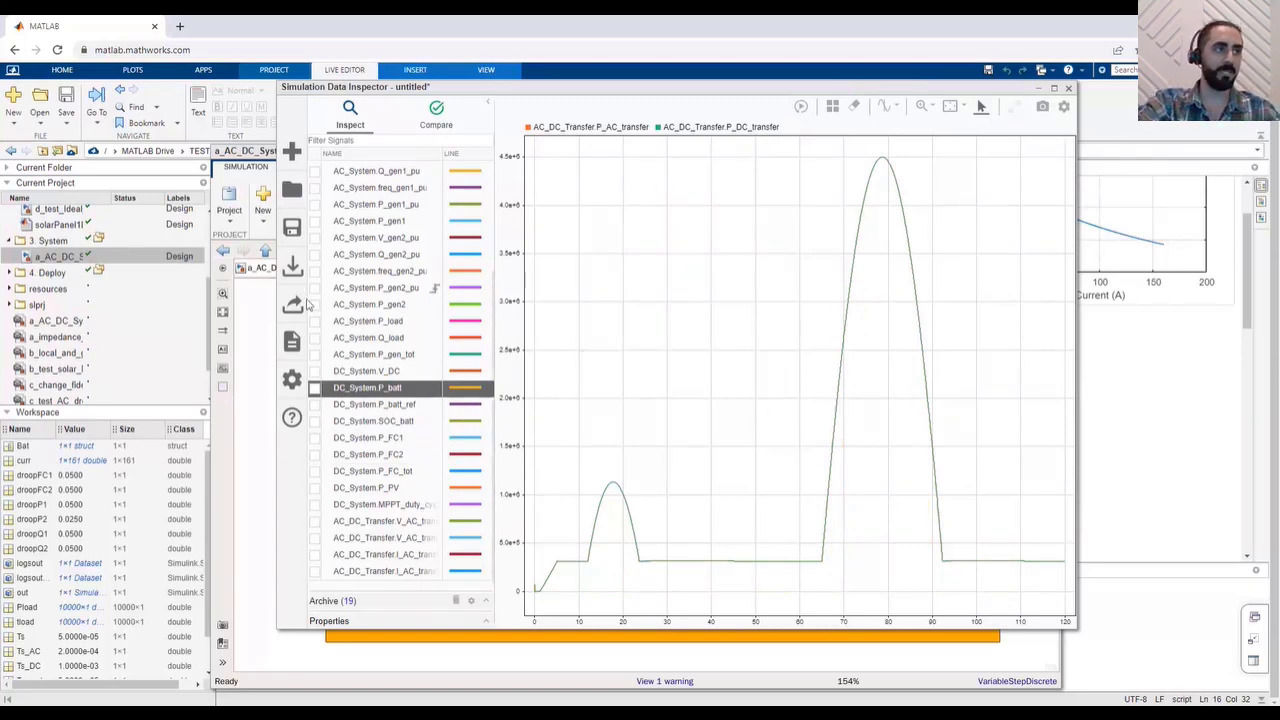
Add the AC_System signals P_load and P_gen_tot to the plot alongside the AC/DC transfer powers
{"action": "scroll", "coordinate": [341, 350], "scroll_direction": "up", "scroll_amount": 5}
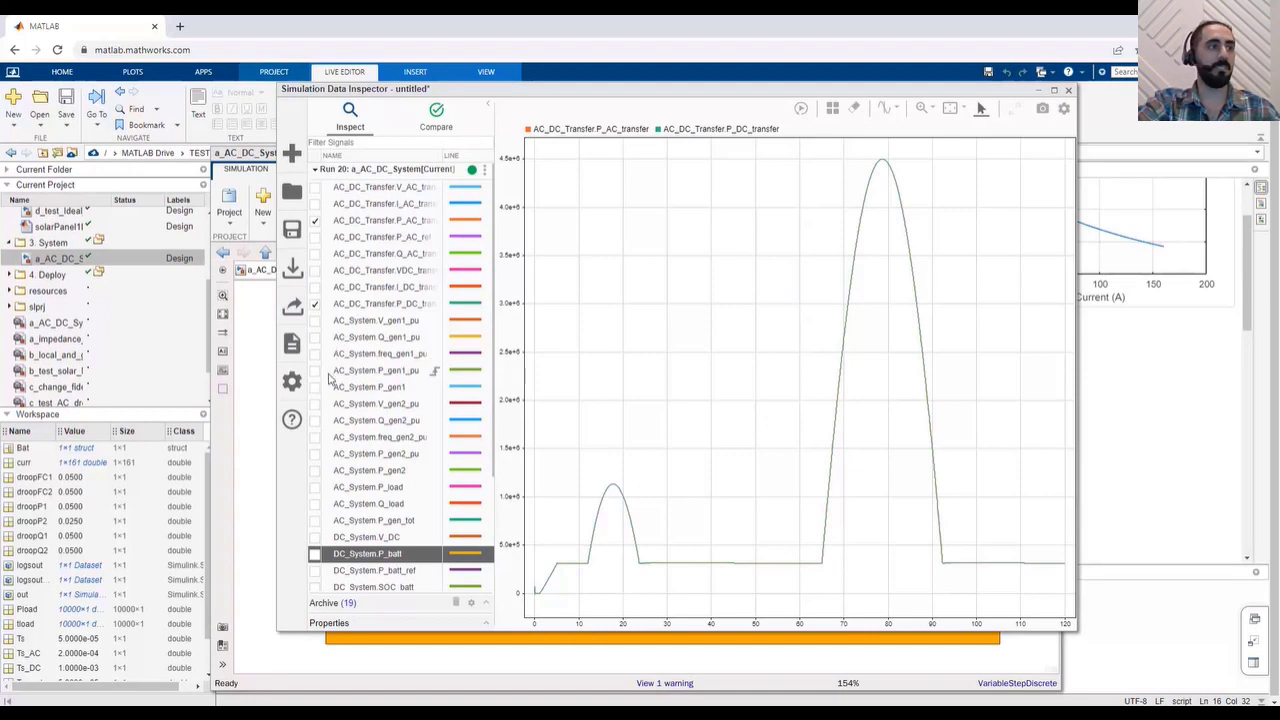
{"action": "left_click", "coordinate": [315, 488]}
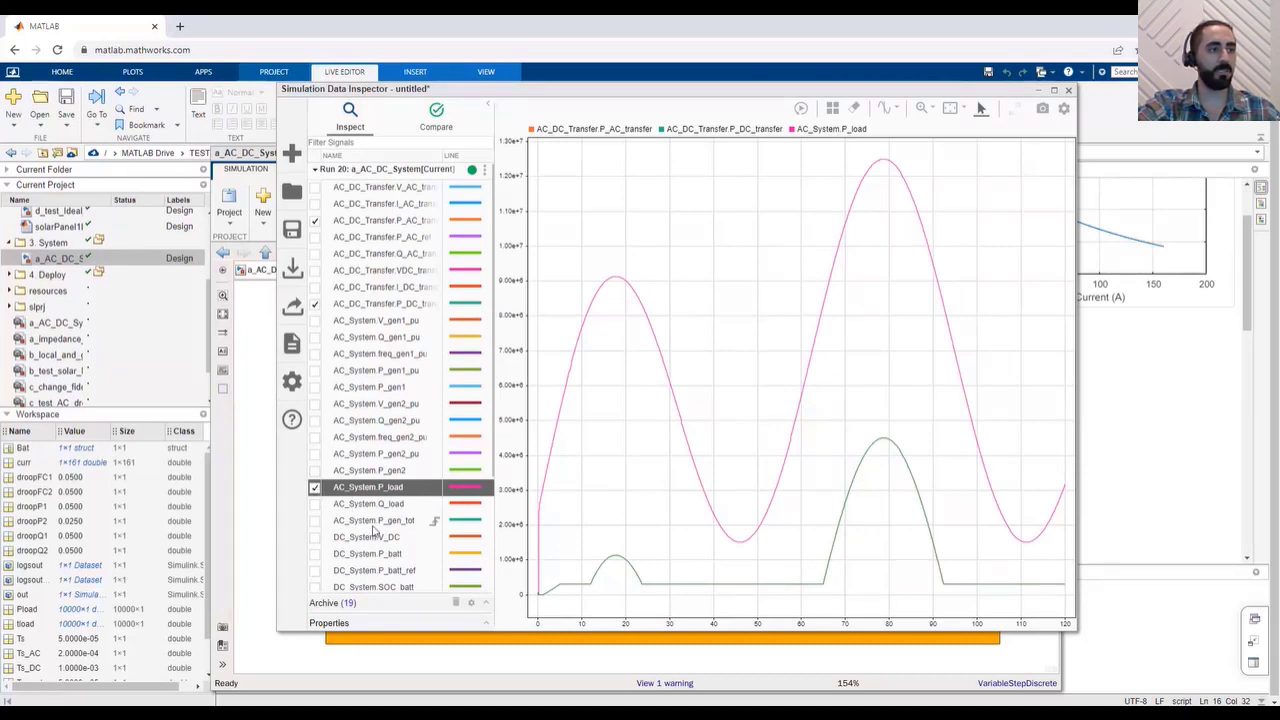
{"action": "left_click", "coordinate": [315, 522]}
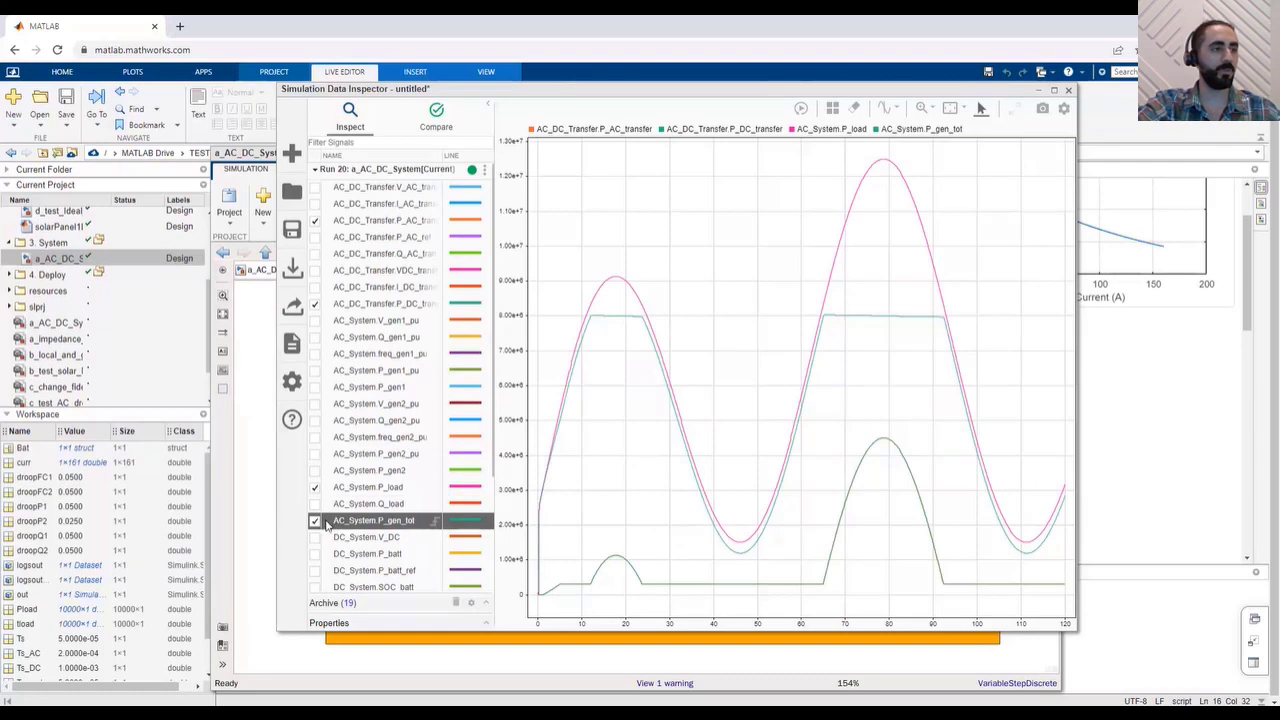